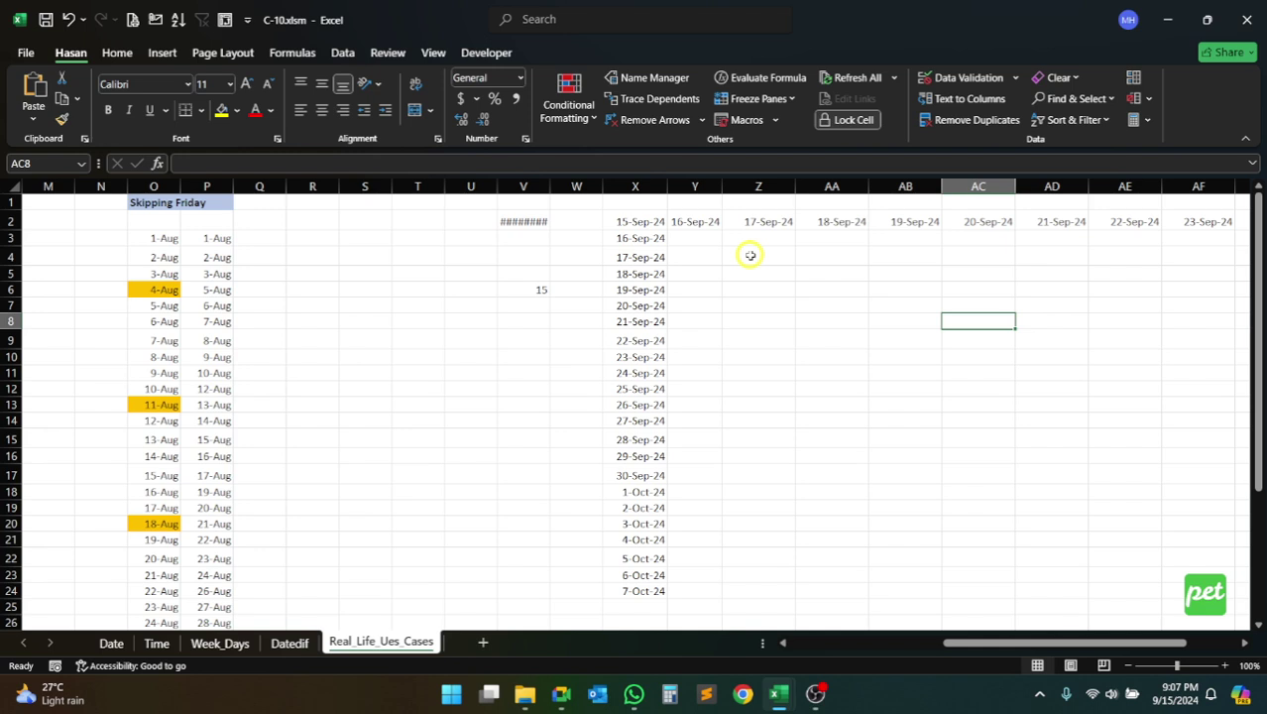
Check the date formula in cell Y2 and widen column V to fit its date
left_click(699, 220)
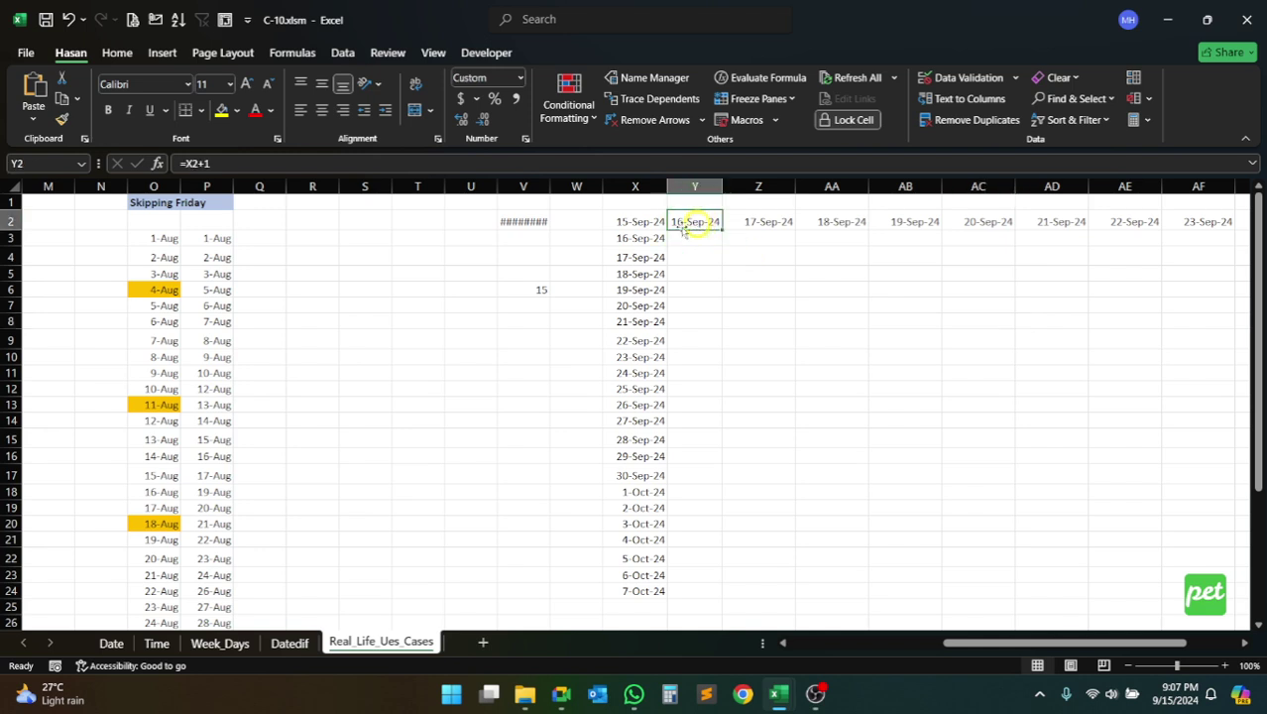
left_click(278, 165)
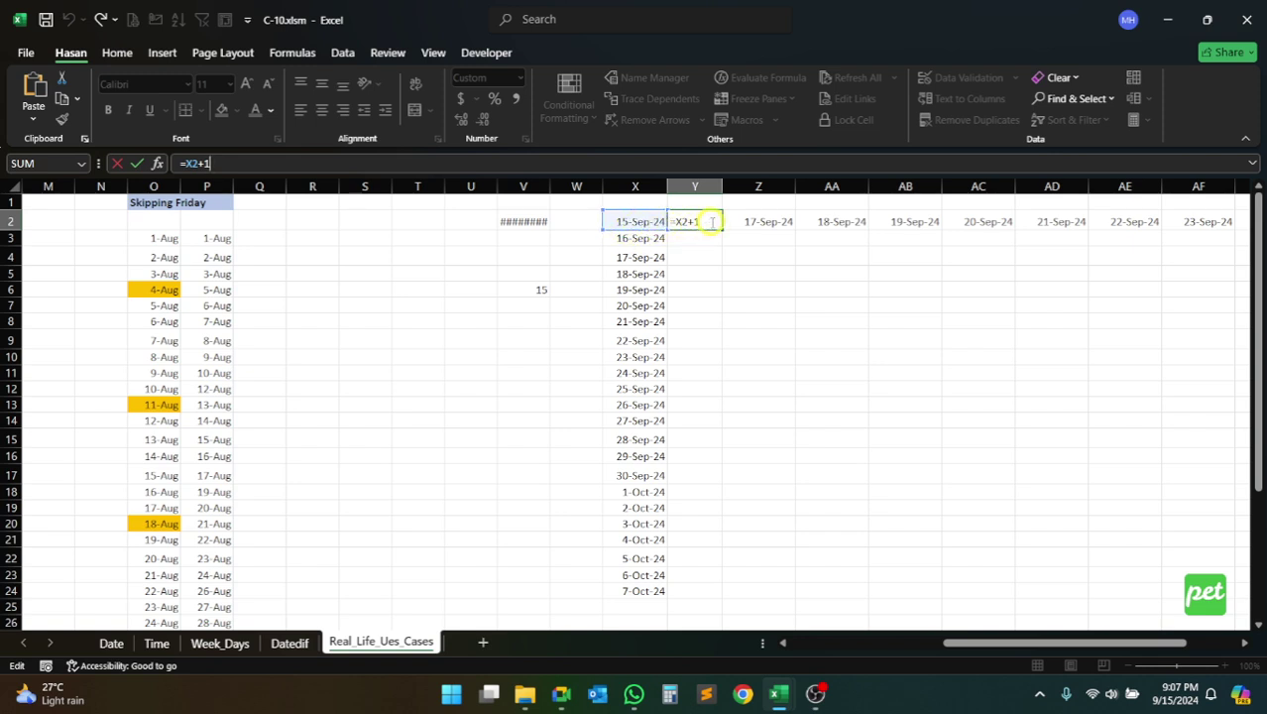
key("Return")
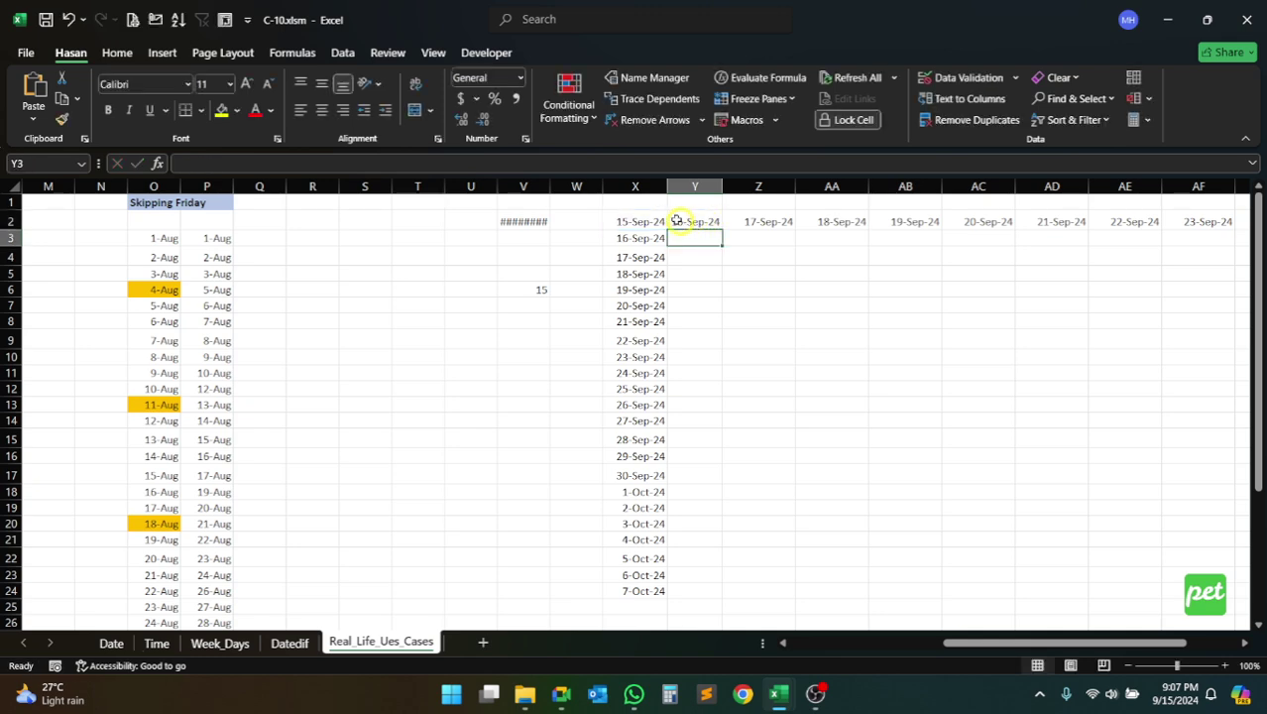
left_click_drag(549, 186, 576, 182)
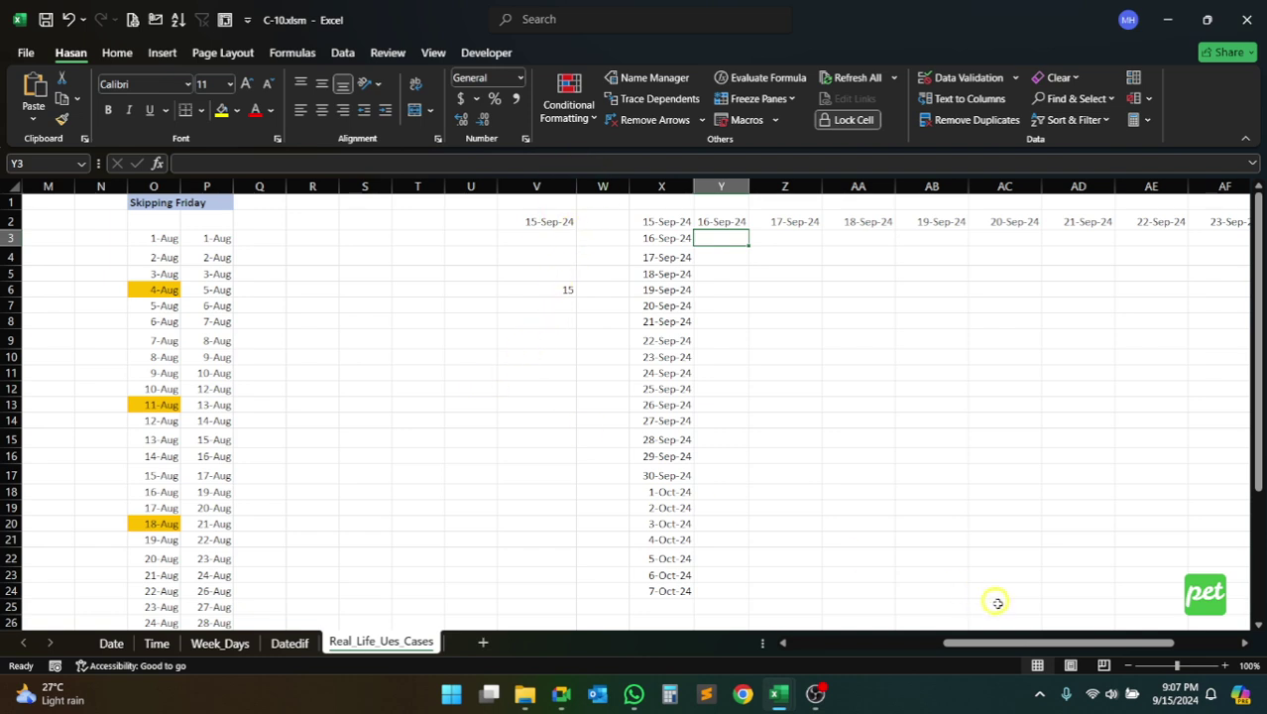
Switch to the Google Meet call to check the participant list, and return to the start of the Excel sheet
left_click_drag(1009, 643, 846, 641)
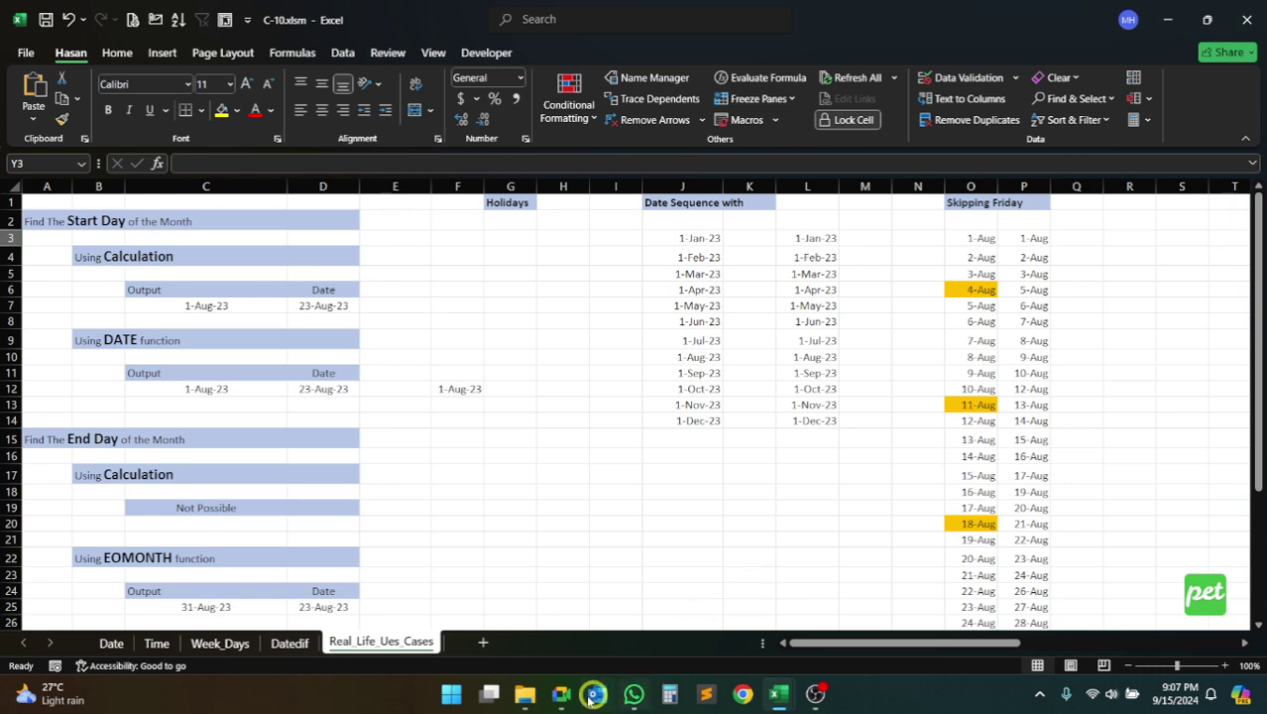
mouse_move(558, 694)
left_click(491, 599)
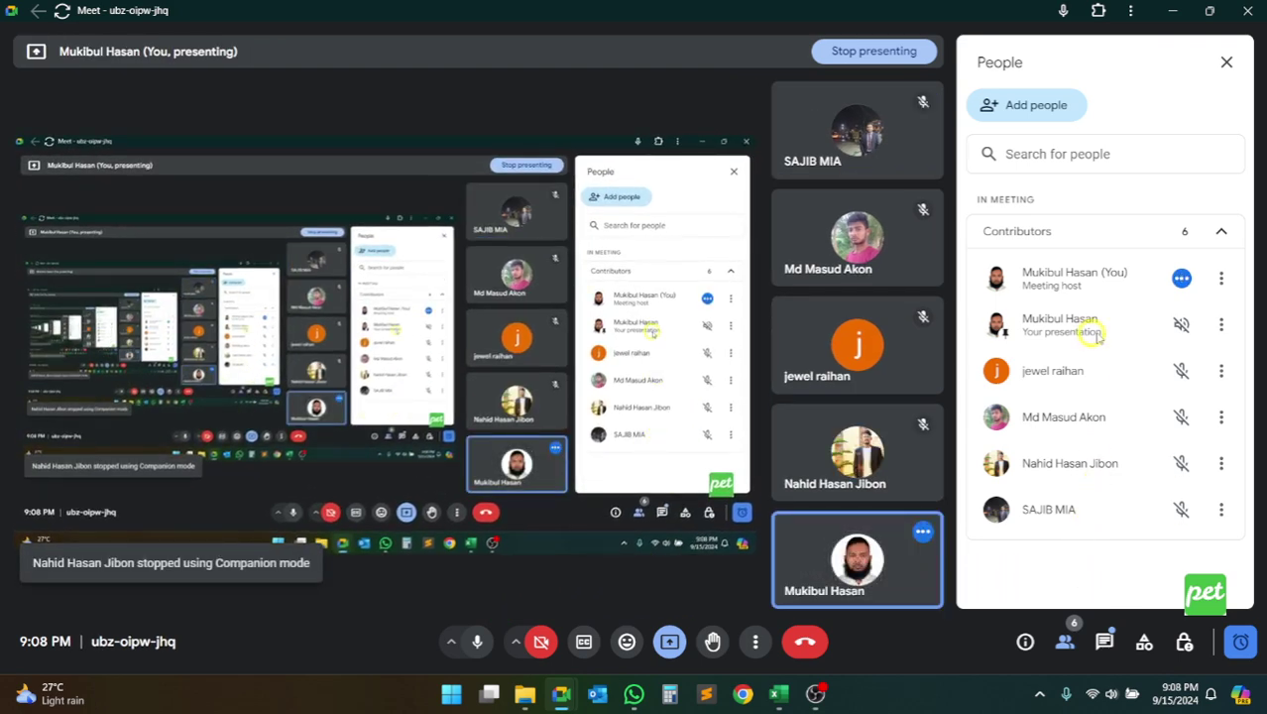
left_click(1176, 10)
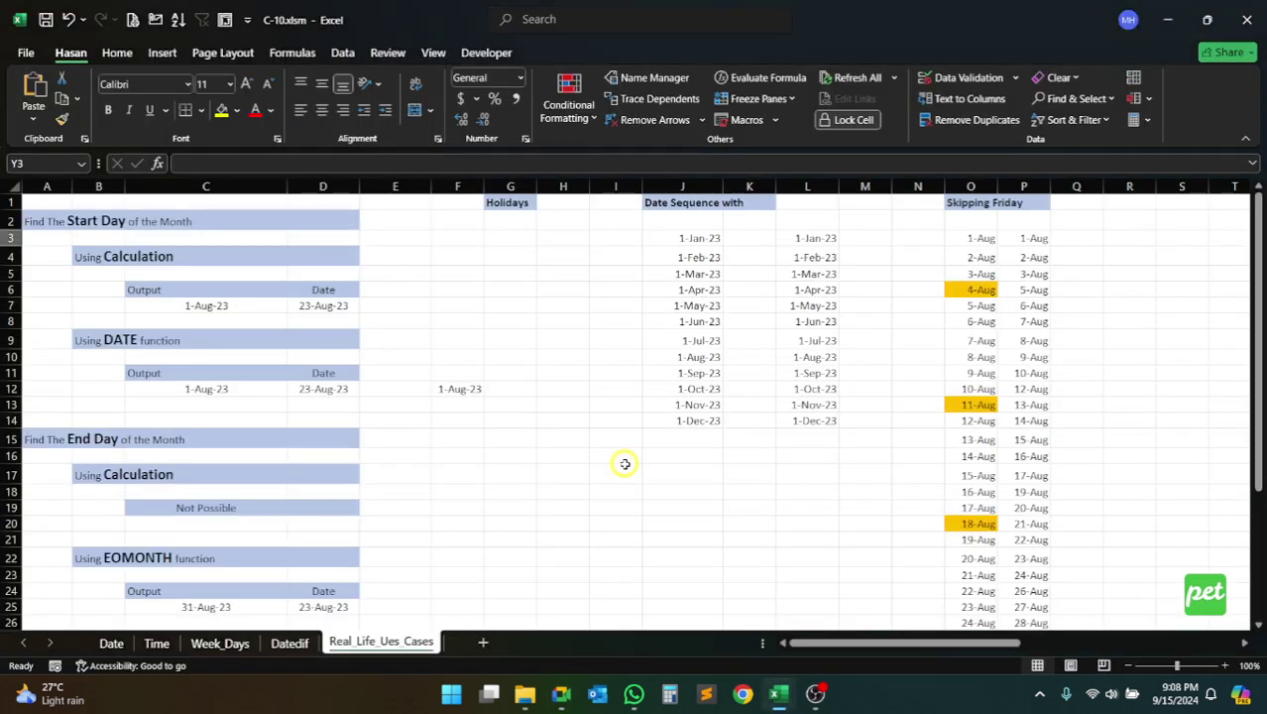
mouse_move(846, 643)
left_mouse_down()
mouse_move(982, 642)
mouse_move(964, 662)
mouse_move(841, 667)
left_mouse_up()
Open the Date sheet and review the listed functions from Date through Eomonth
left_click(109, 642)
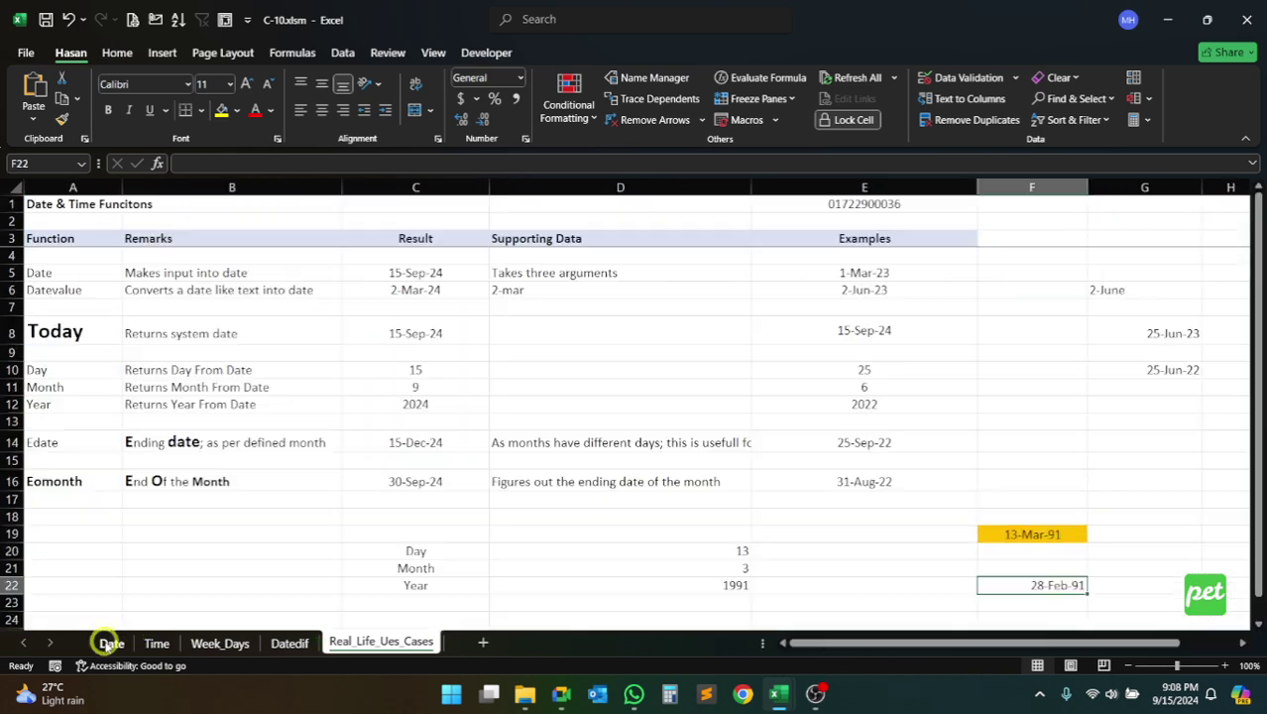
left_click(83, 274)
left_click(89, 290)
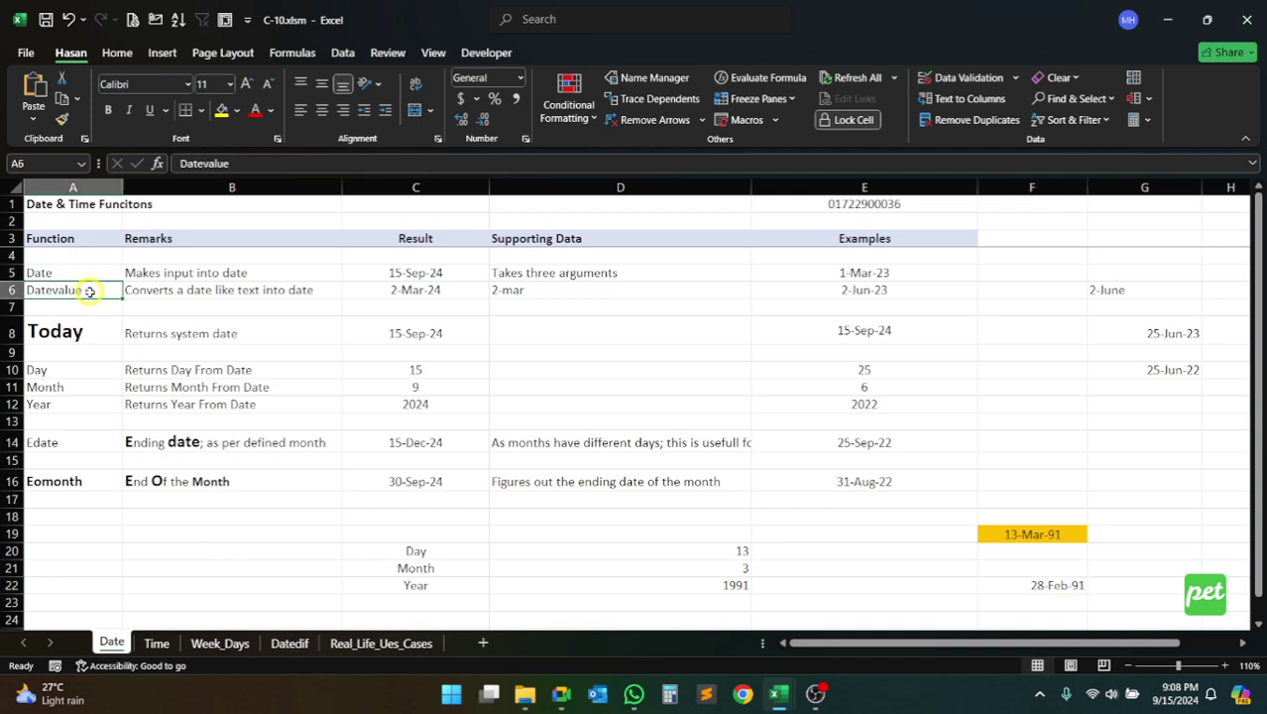
left_click(91, 333)
left_click(87, 372)
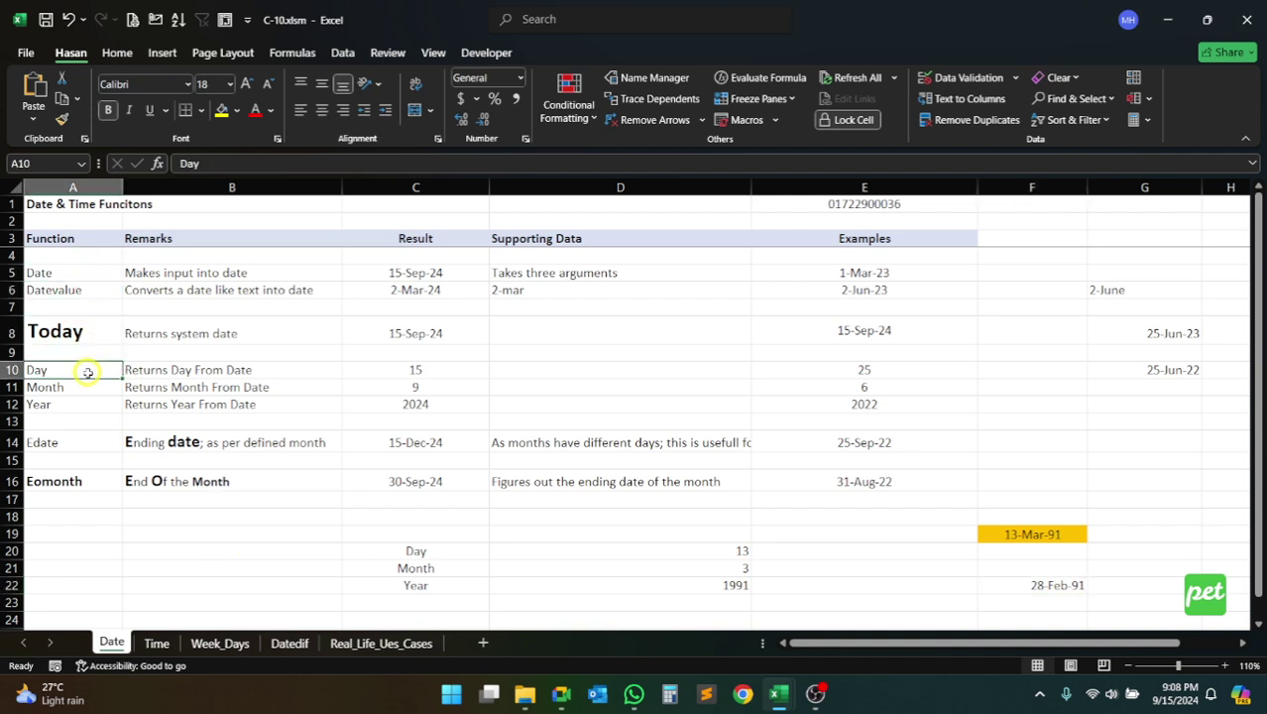
left_click(92, 388)
left_click(92, 424)
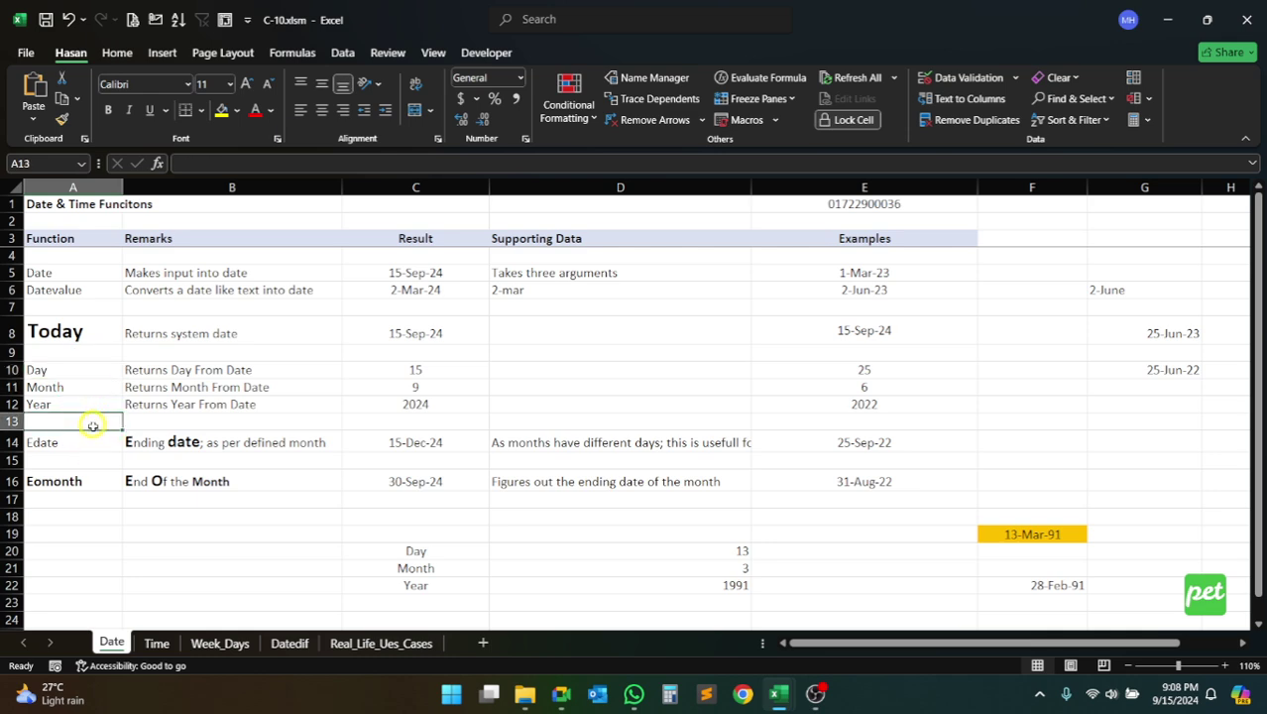
left_click(84, 446)
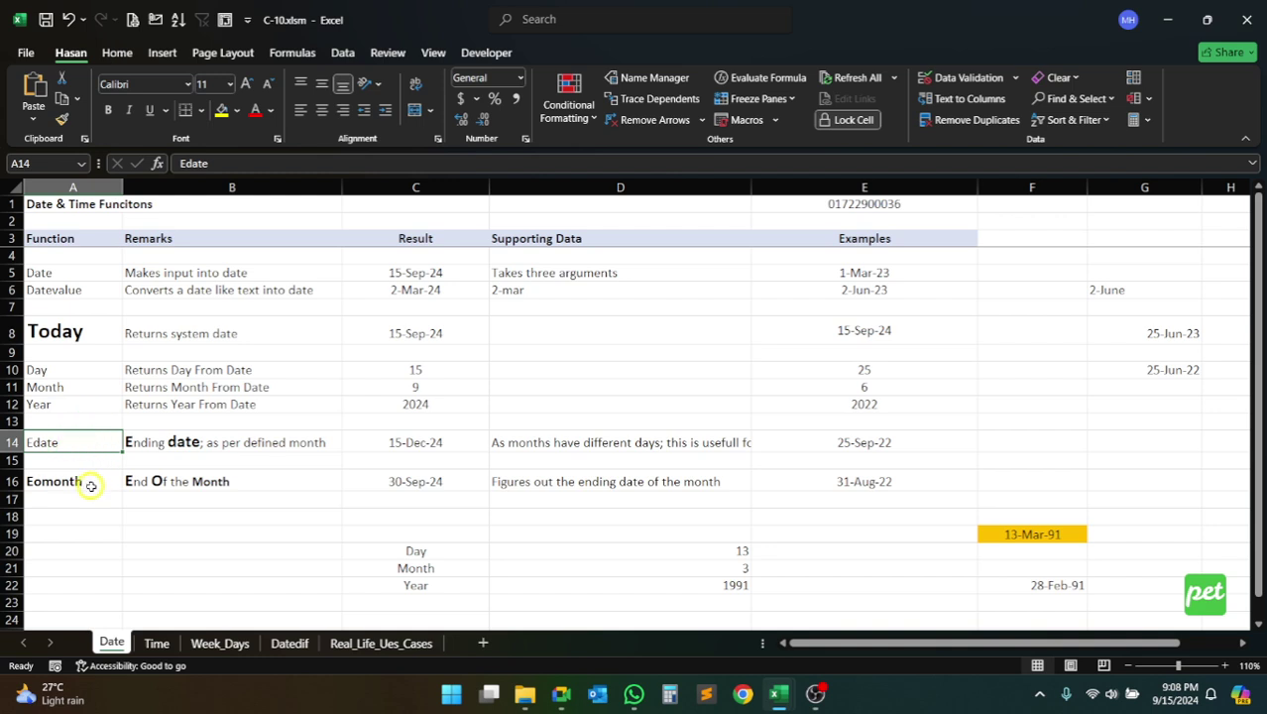
left_click(90, 482)
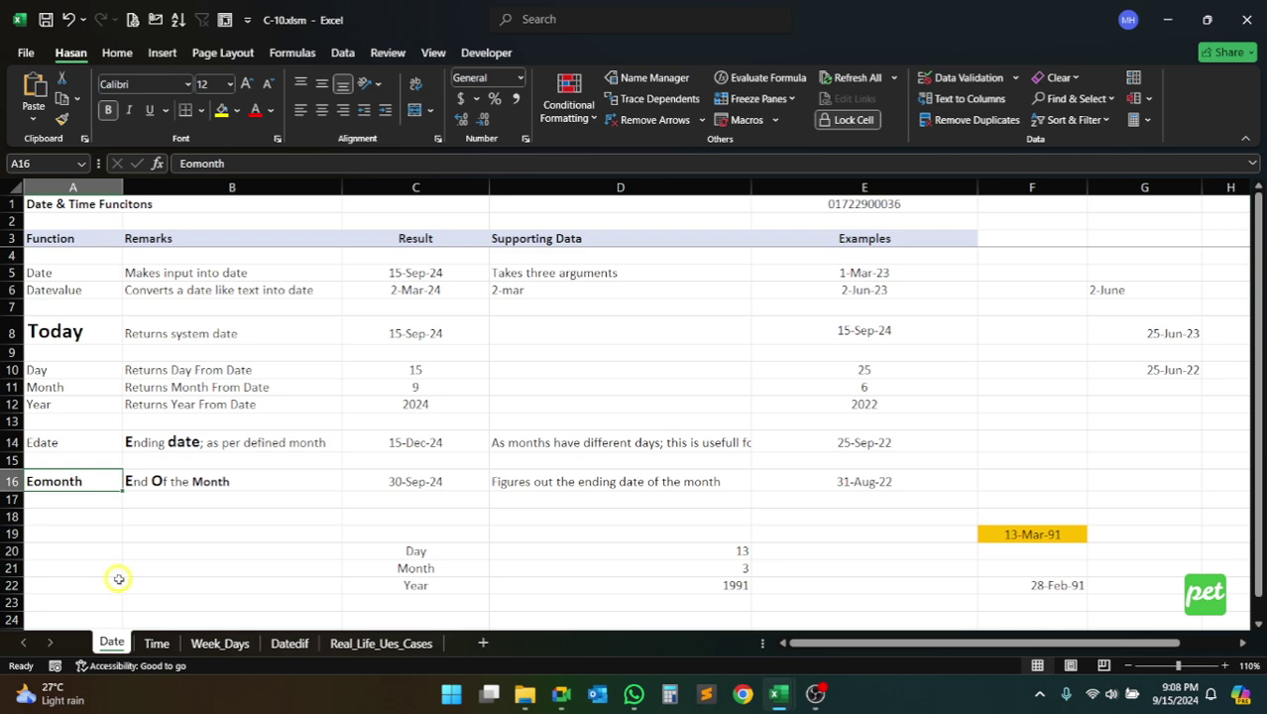
Color the Edate label in cell A14 red
left_click(85, 444)
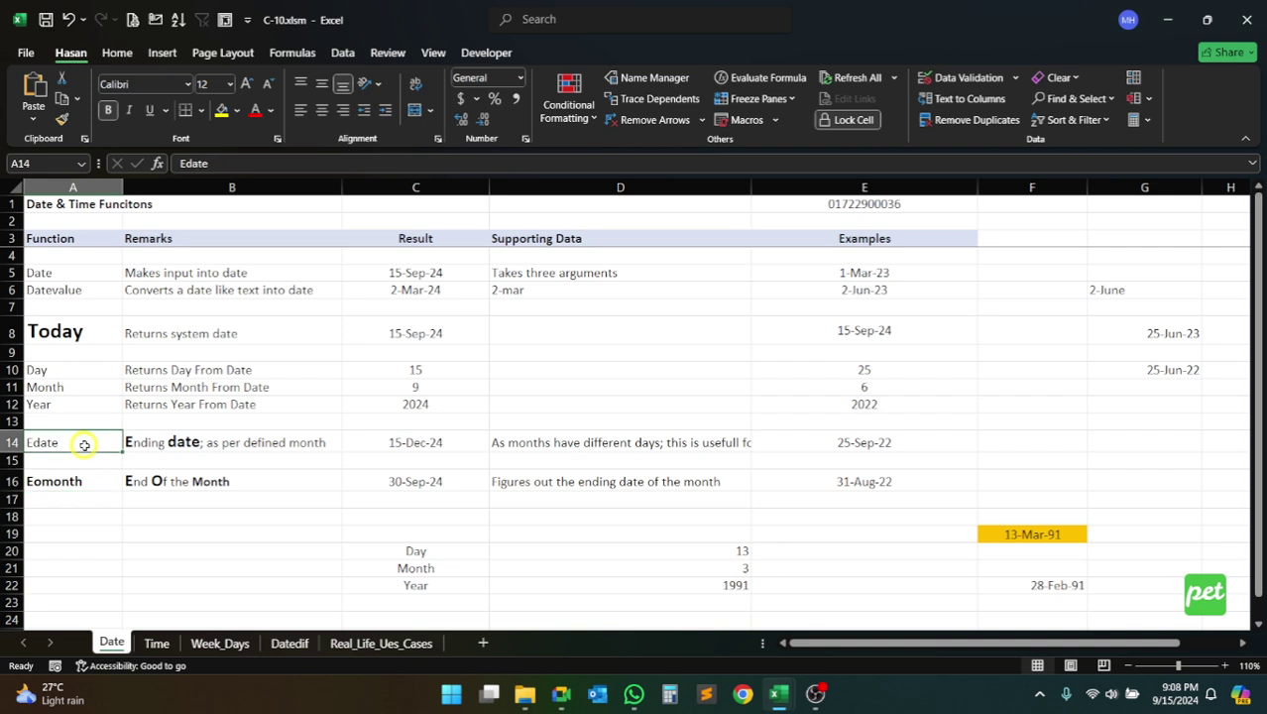
left_click(253, 111)
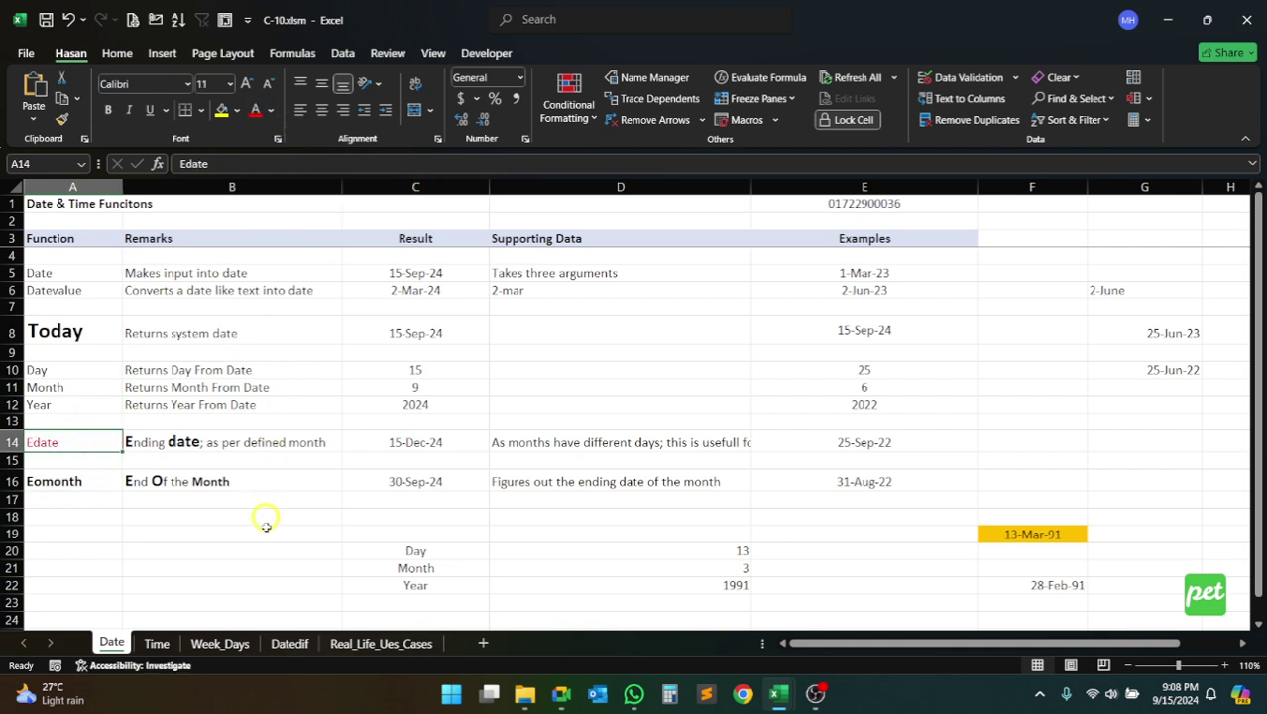
Select the functions from Date to Year in A5:A12, and open the September dates on the Real_Life_Ues_Cases sheet
left_click_drag(81, 274, 85, 406)
left_click(86, 483)
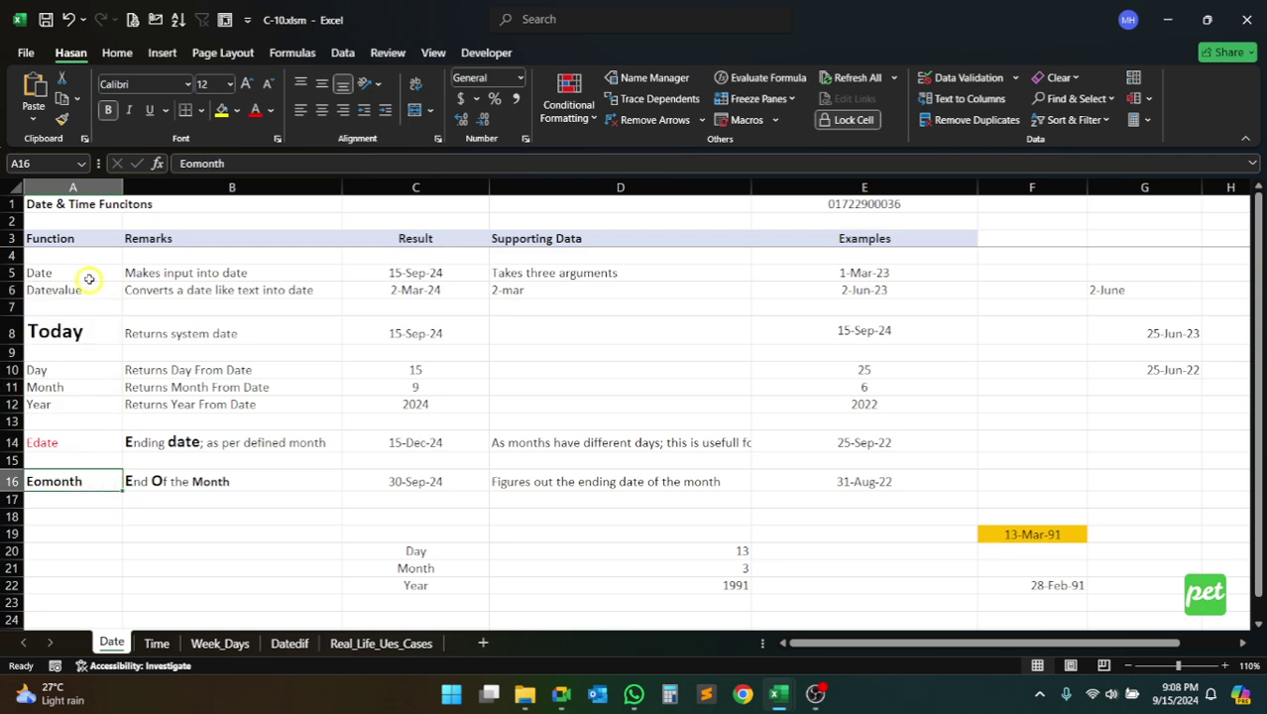
left_click_drag(85, 274, 74, 407)
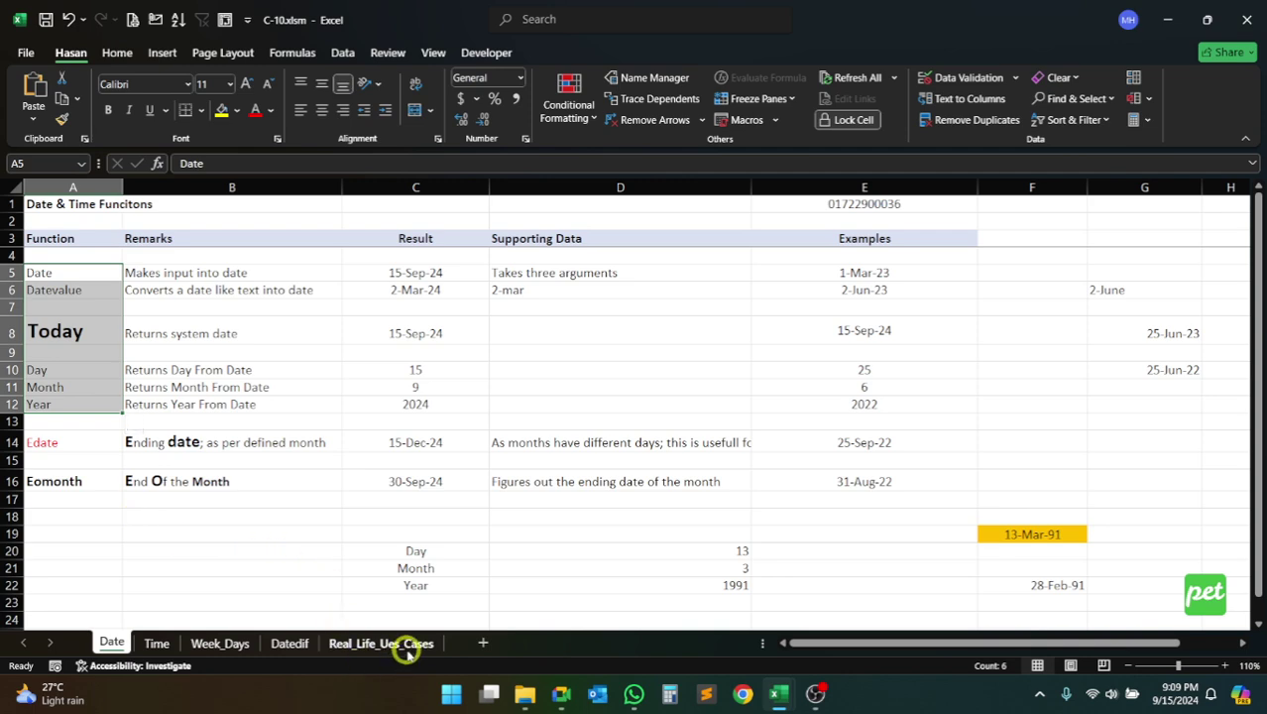
left_click(407, 645)
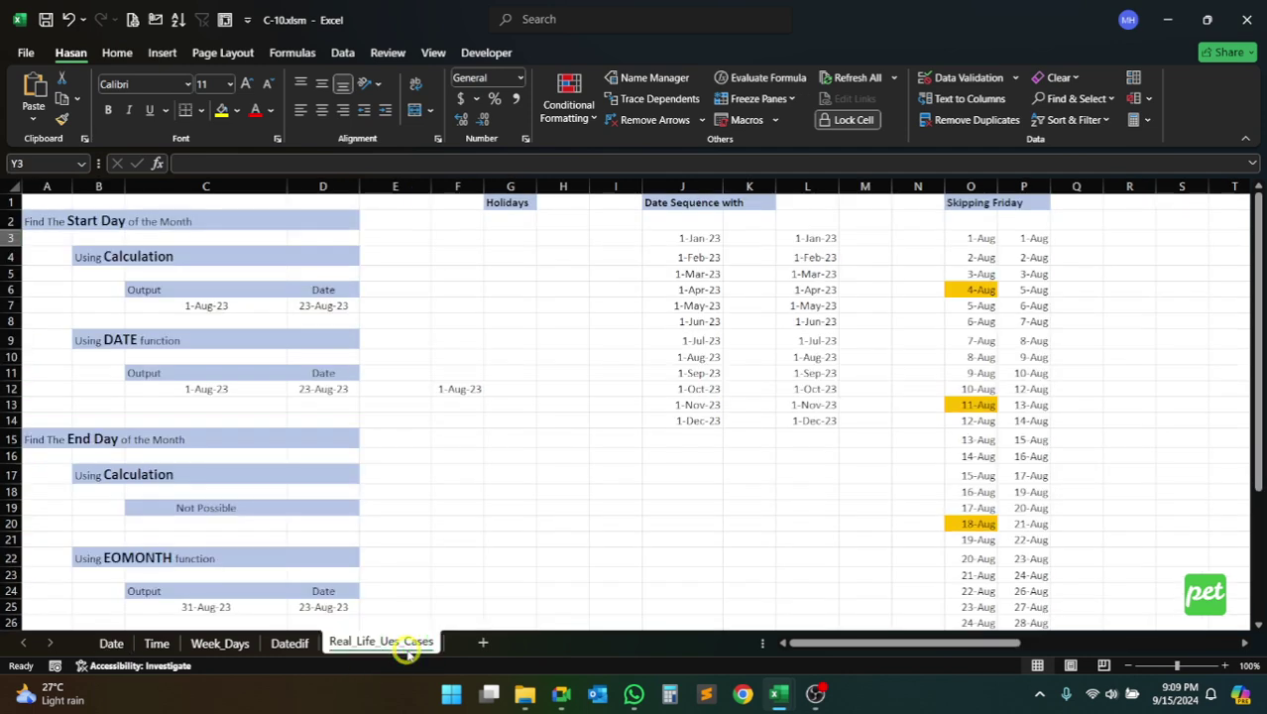
left_click_drag(922, 644, 997, 650)
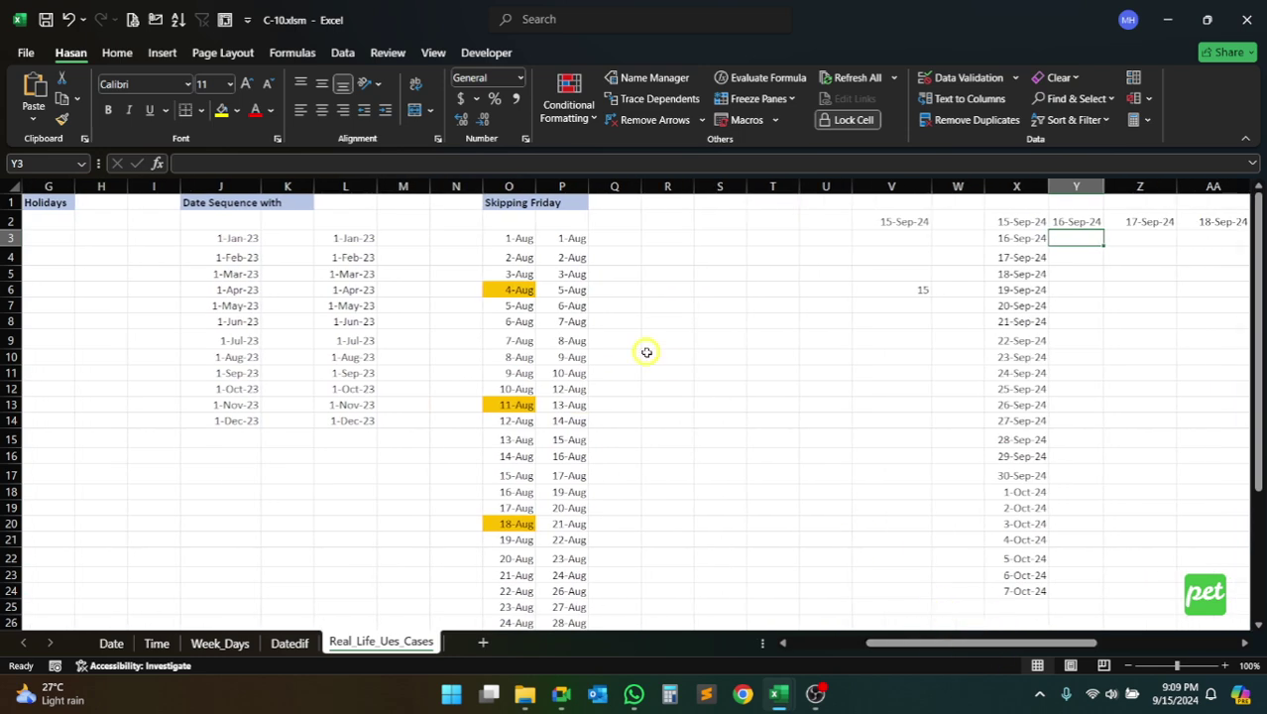
Switch to the Google Meet call, admit the waiting participant, and return to Excel
mouse_move(561, 694)
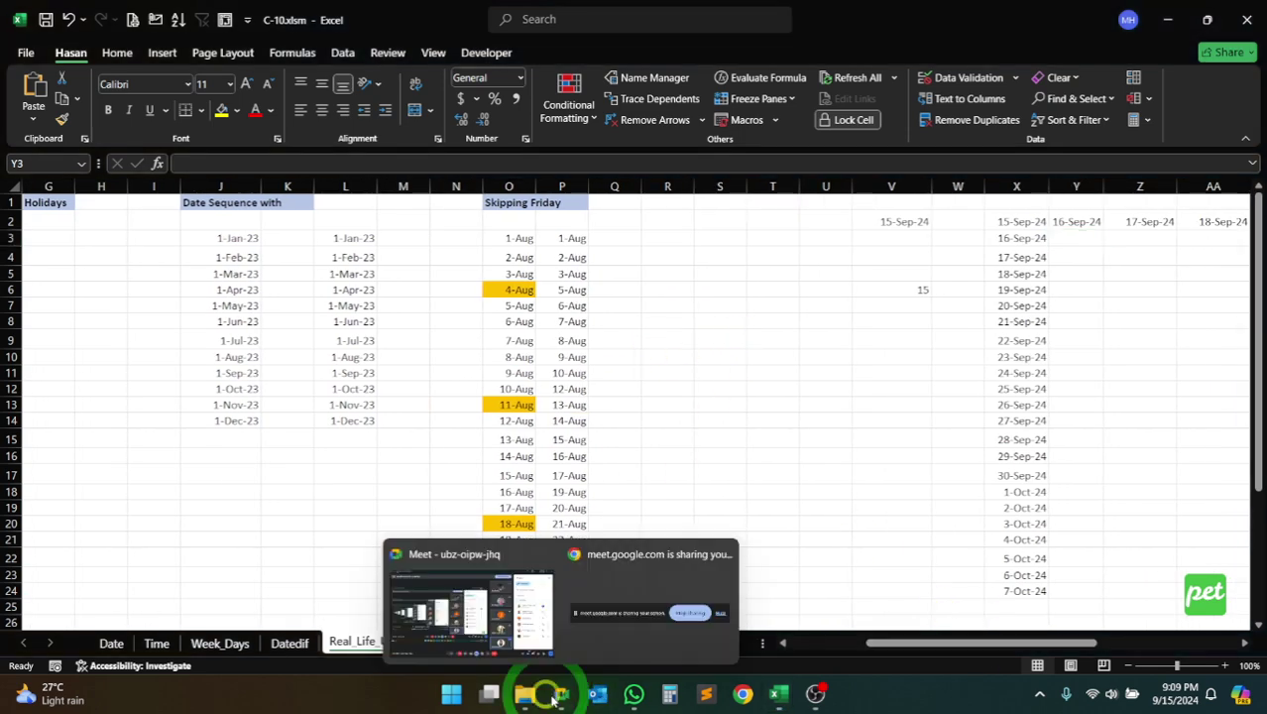
left_click(484, 601)
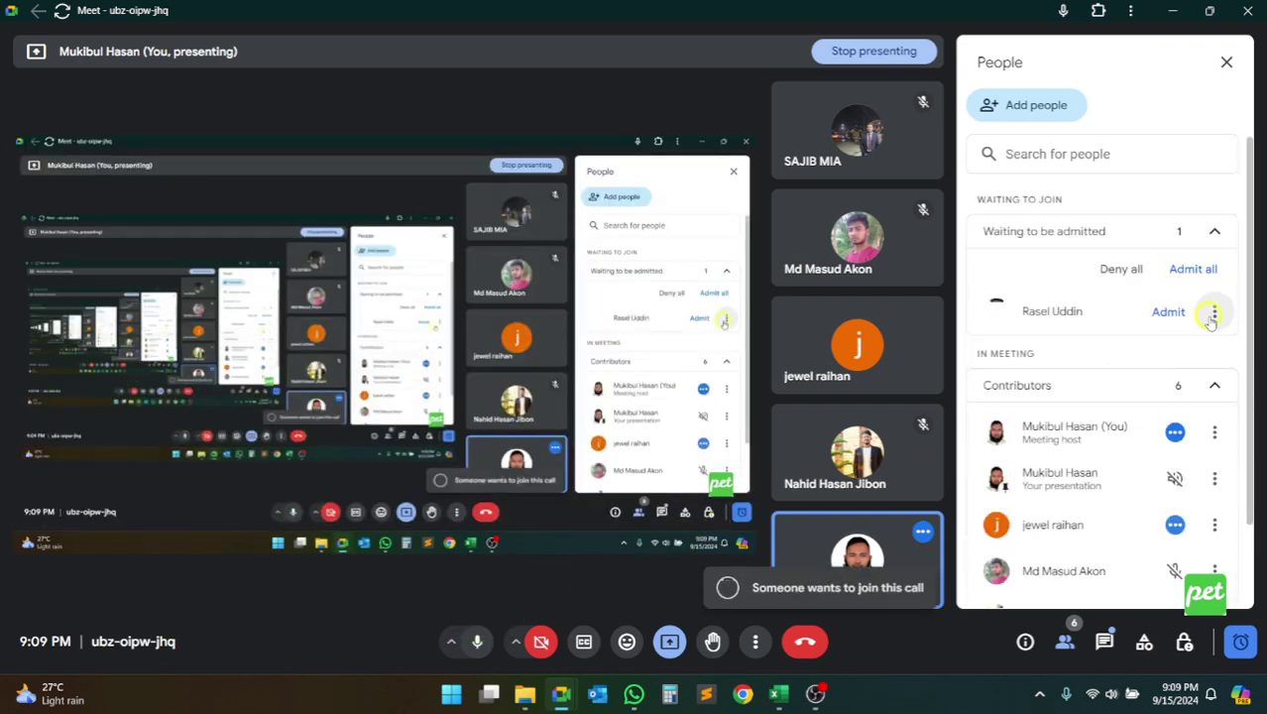
left_click(1169, 313)
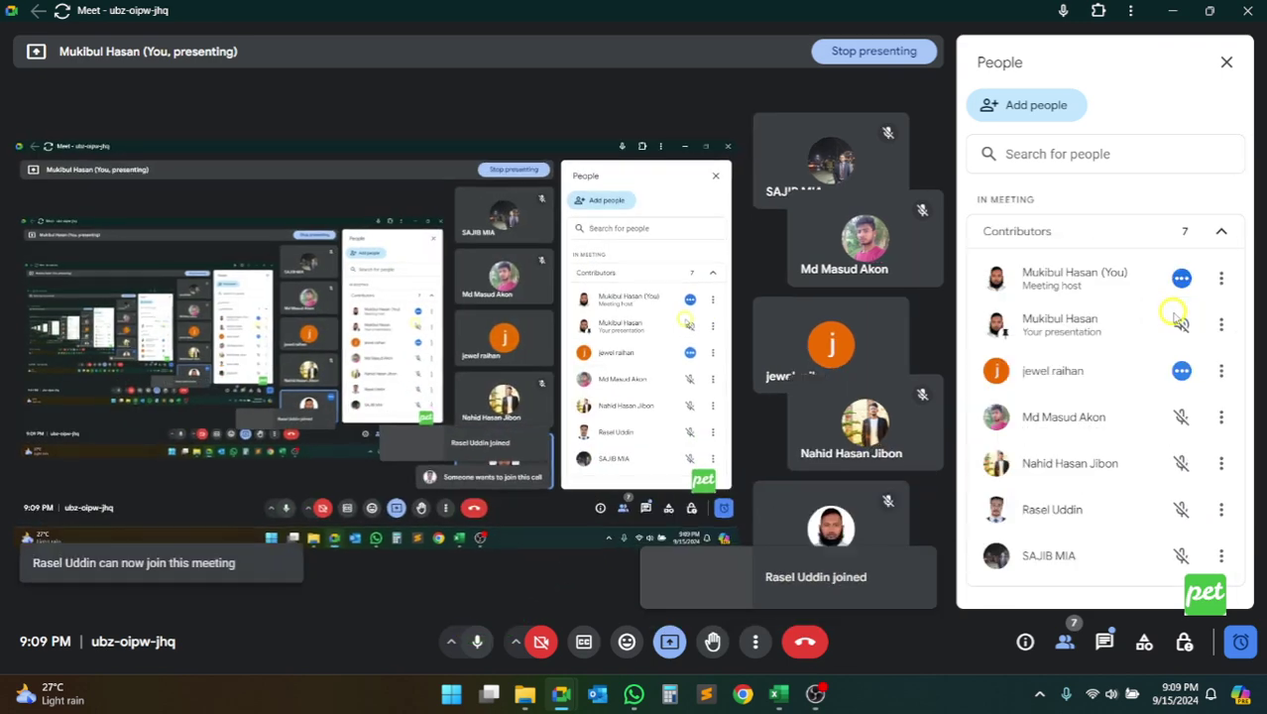
left_click(1170, 10)
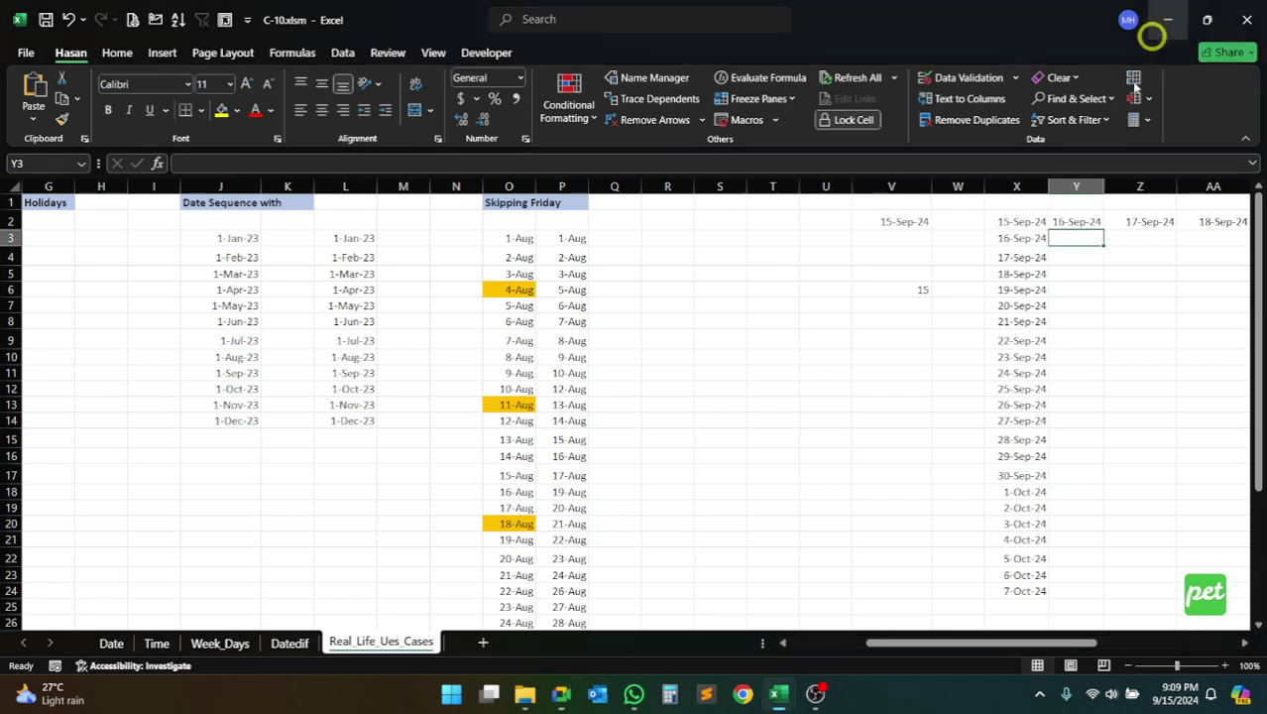
Inspect the formula in cell V6 that extracts the day from the date in V2
left_click(793, 414)
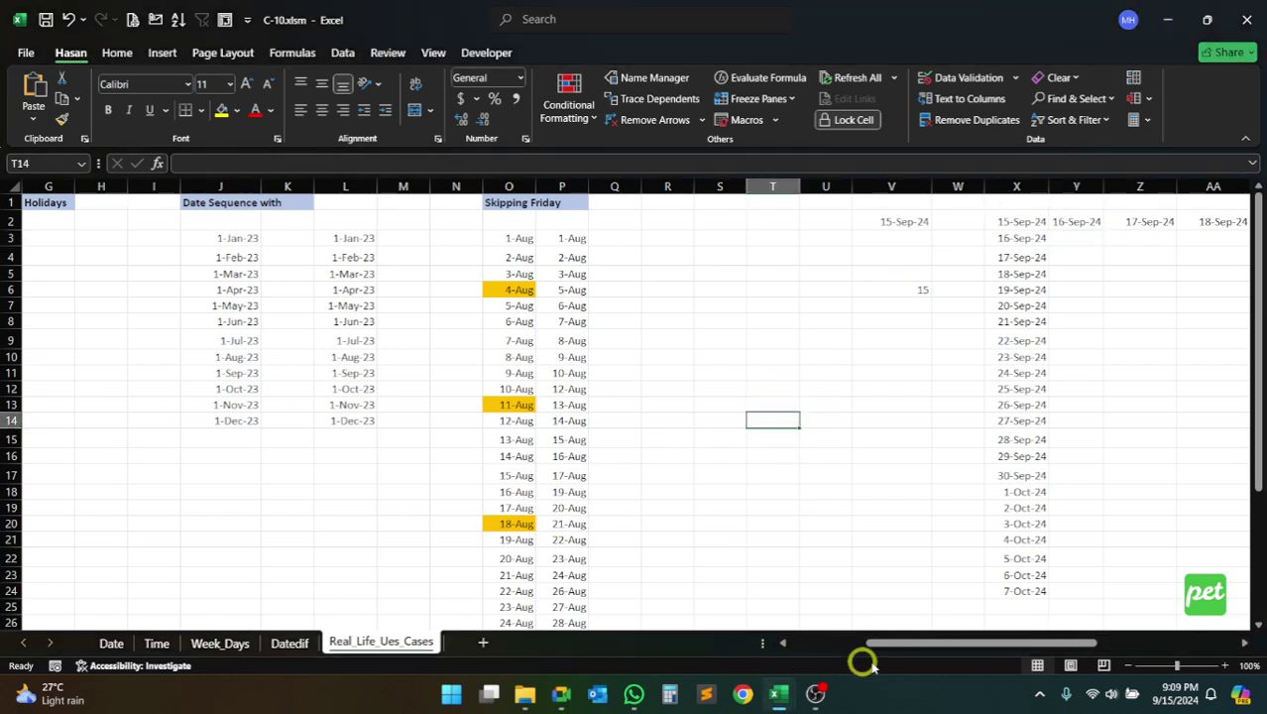
mouse_move(920, 645)
left_mouse_down()
mouse_move(826, 651)
mouse_move(936, 648)
left_mouse_up()
left_click(738, 378)
left_click(739, 289)
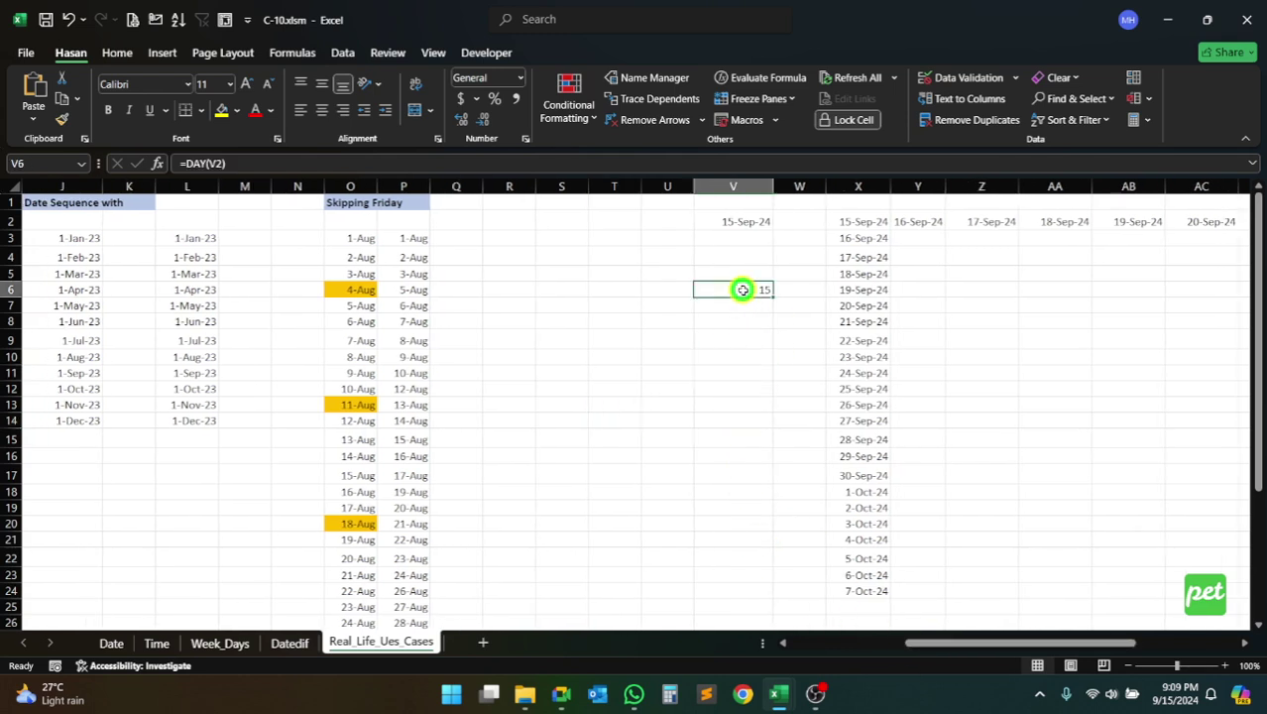
Check the Google Meet call and its participants again, and return to the Excel workbook
left_click(559, 693)
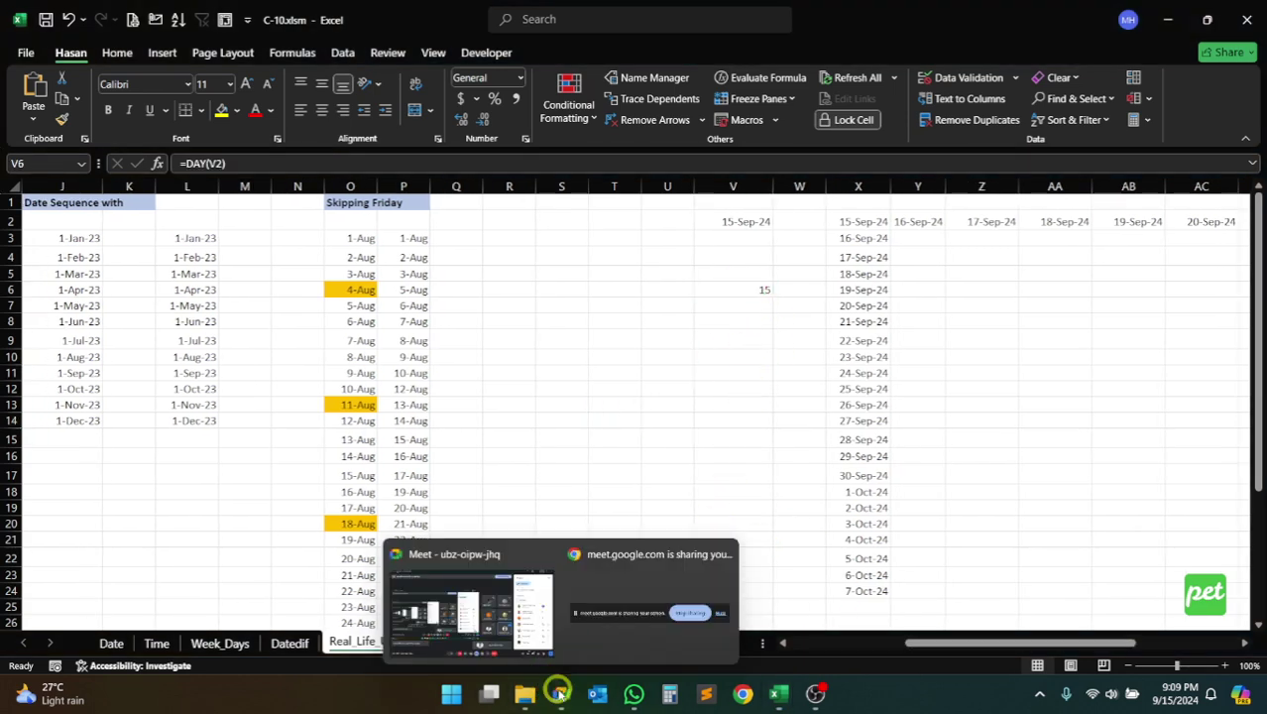
left_click(492, 554)
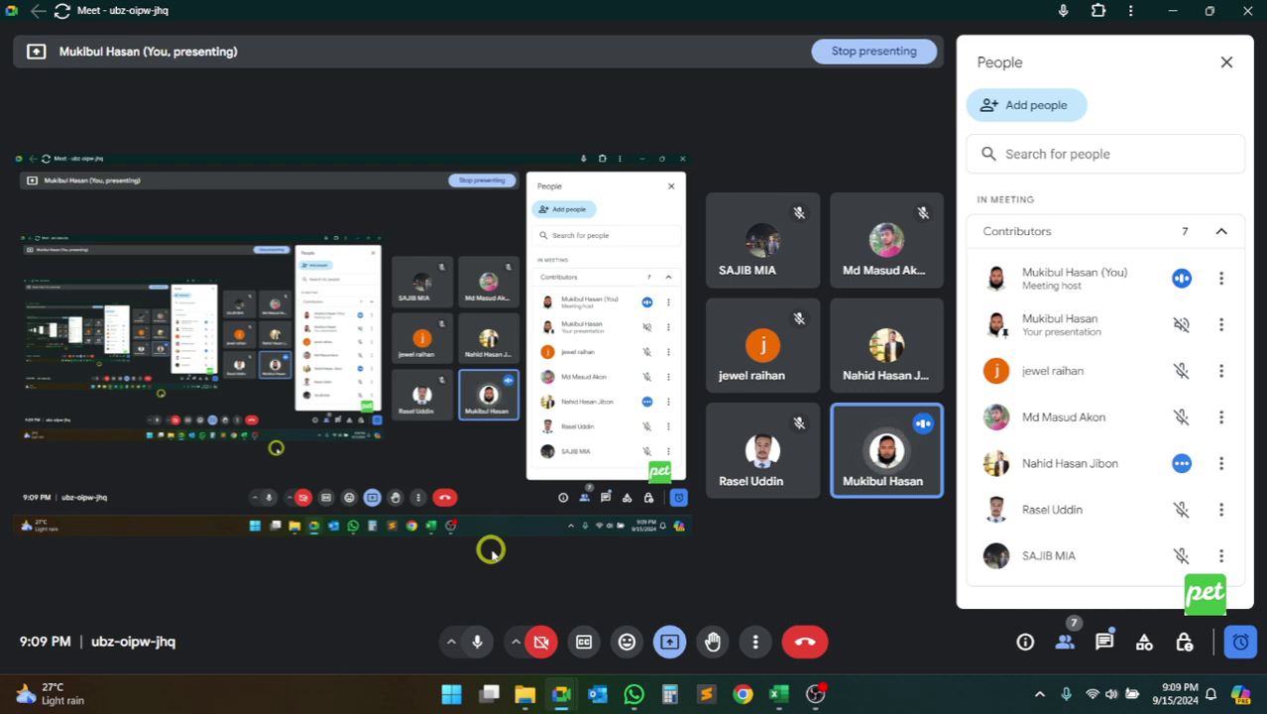
left_click(1175, 12)
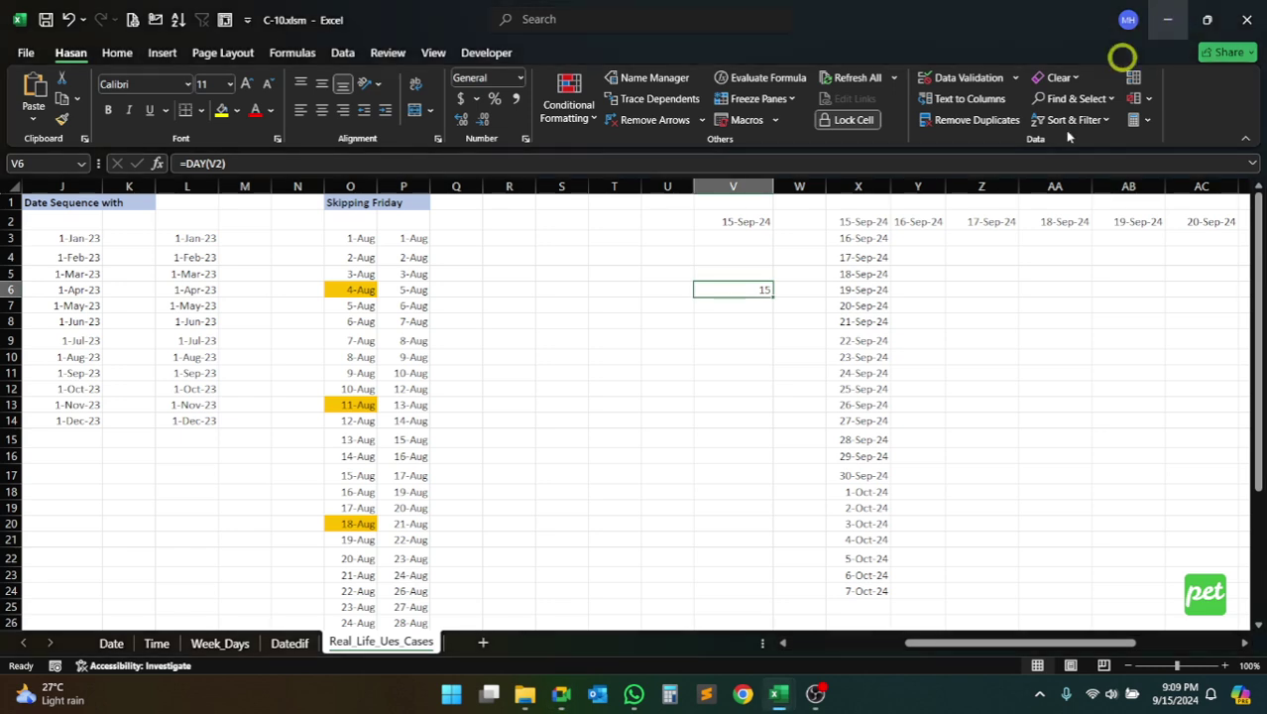
left_click(721, 391)
left_click(655, 357)
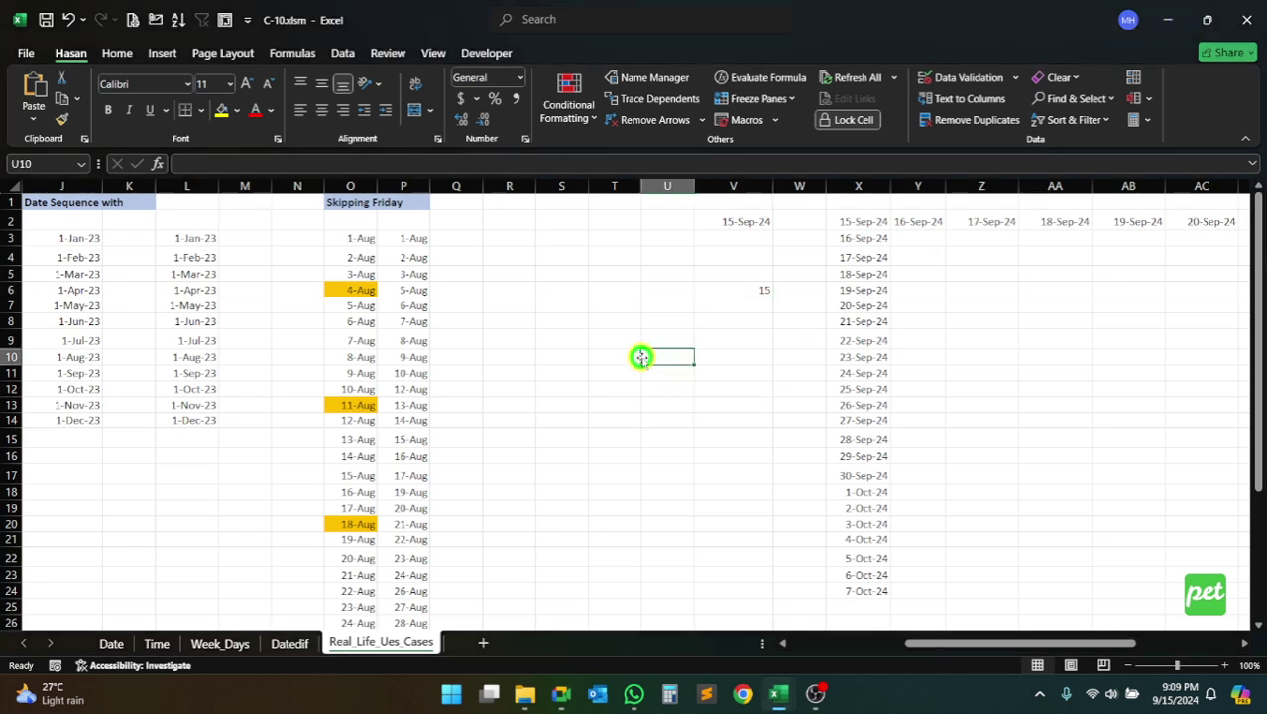
left_click(668, 304)
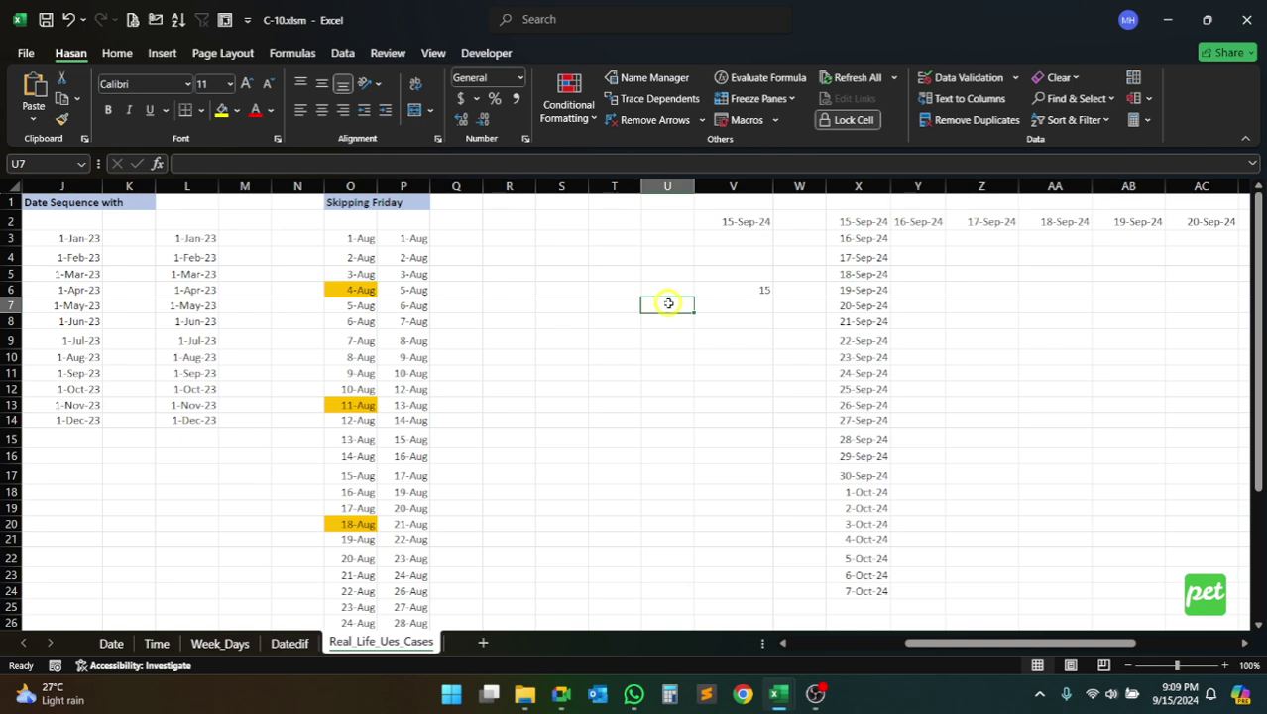
left_click(665, 221)
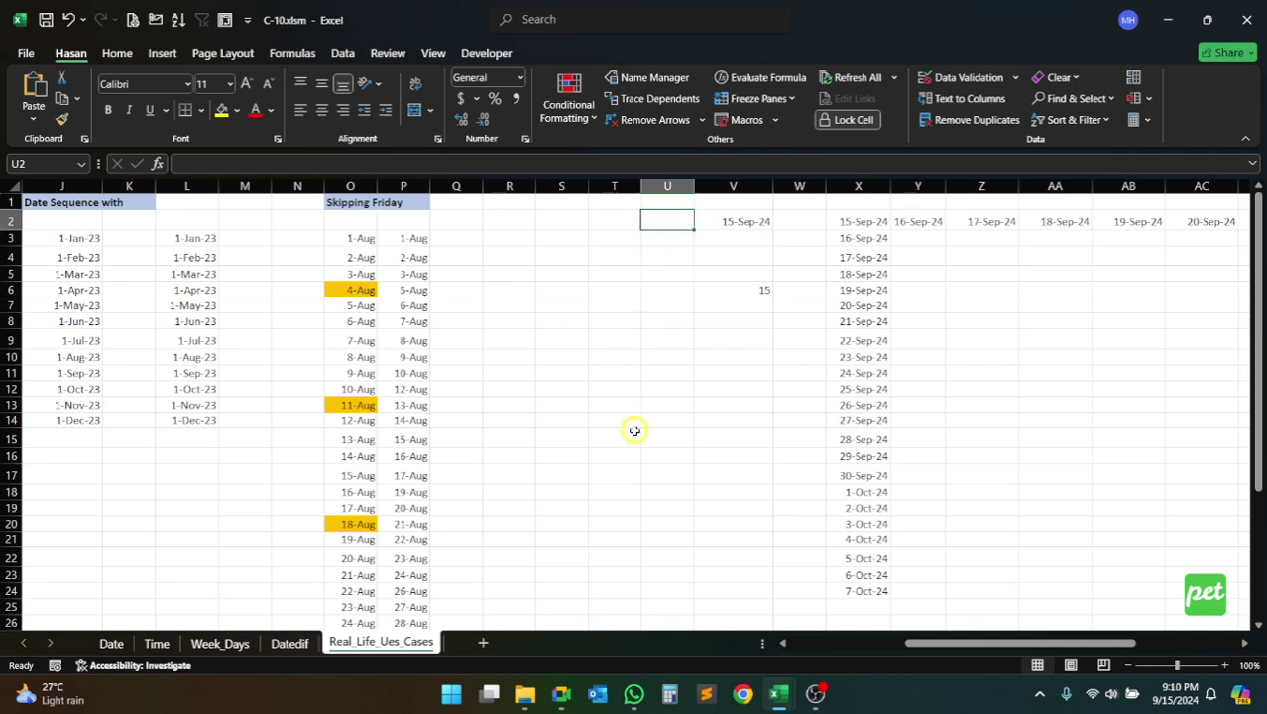
Inspect the TODAY formula behind the date in cell V2 without altering it
left_click(706, 222)
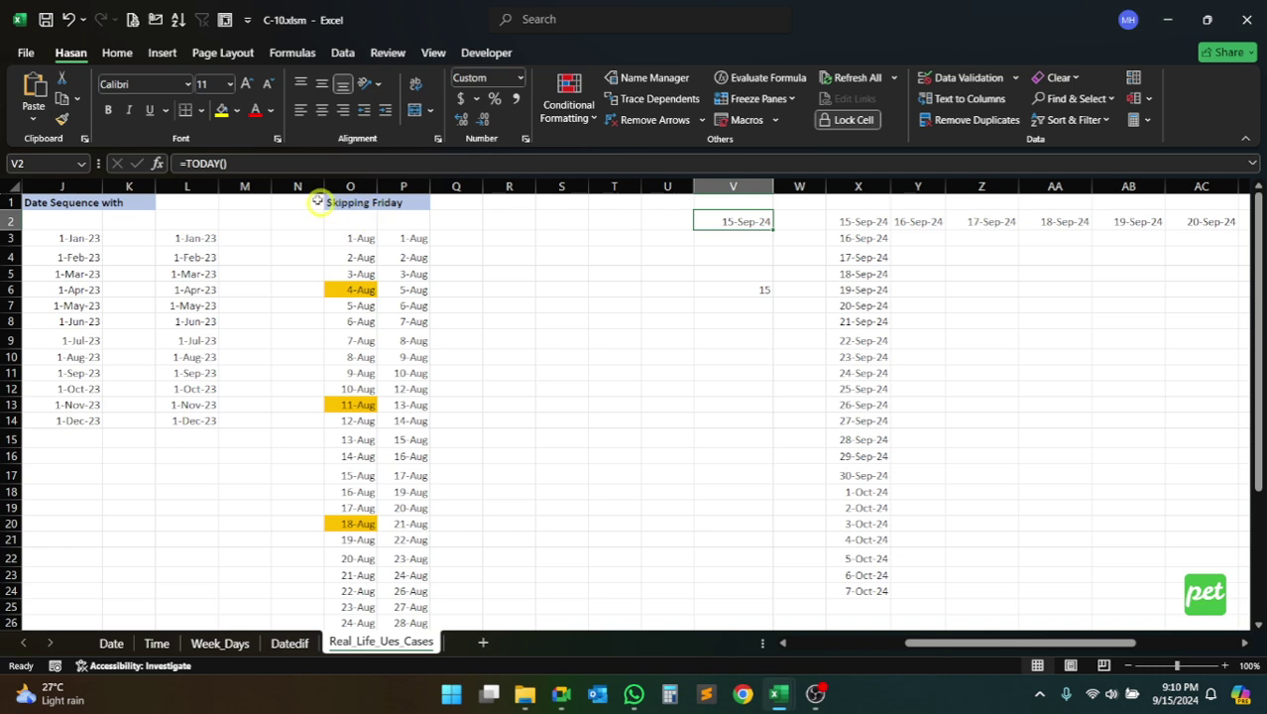
left_click(269, 163)
left_click_drag(232, 163, 170, 165)
left_click(252, 161)
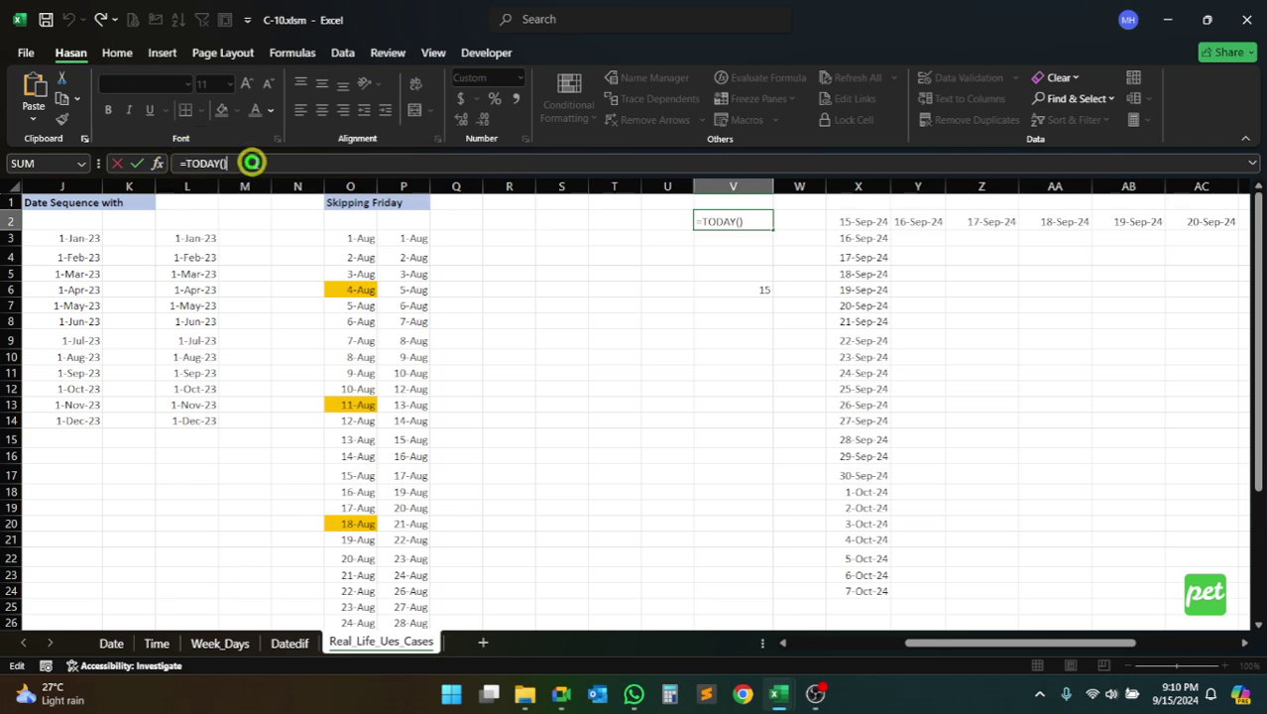
left_click_drag(252, 162, 171, 163)
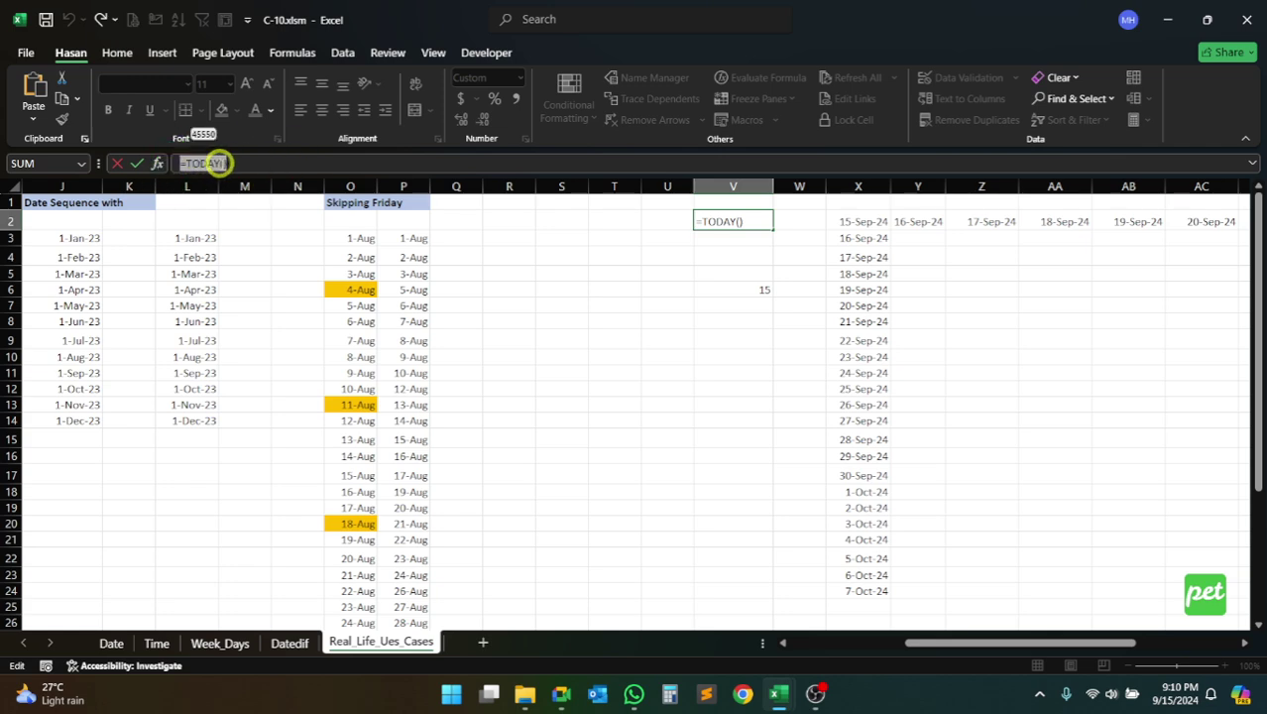
left_click(220, 163)
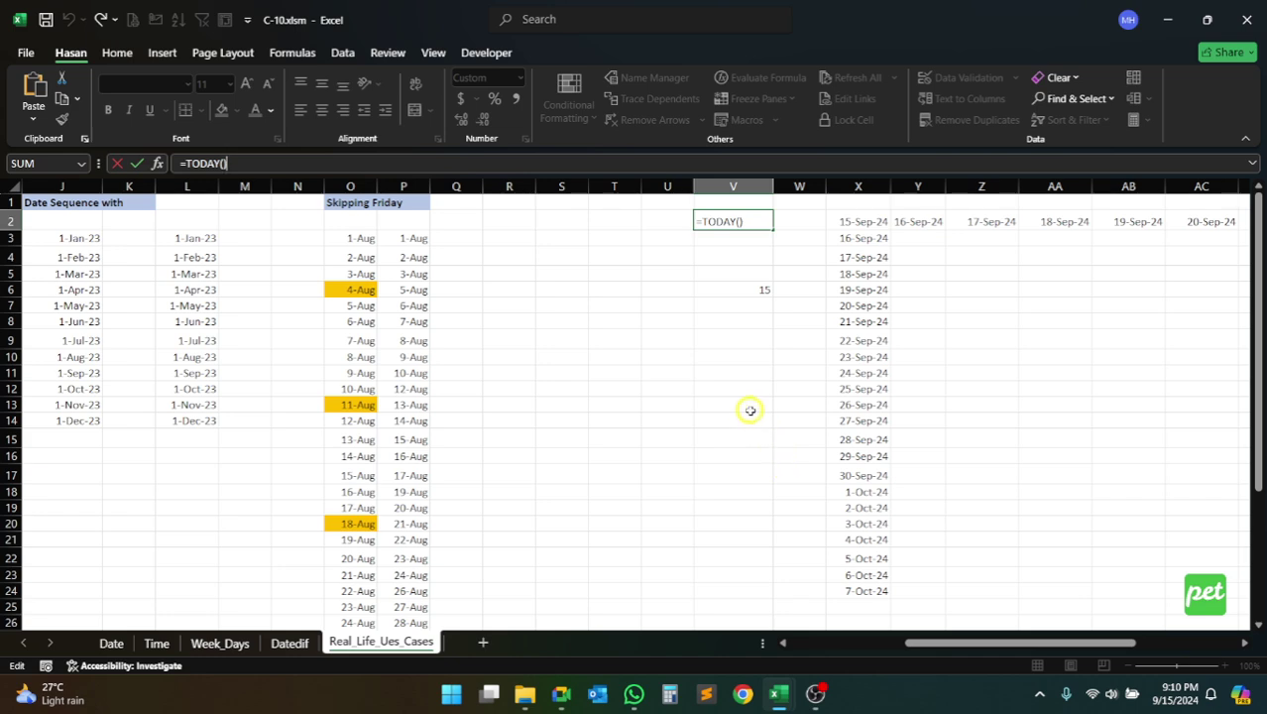
key("Return")
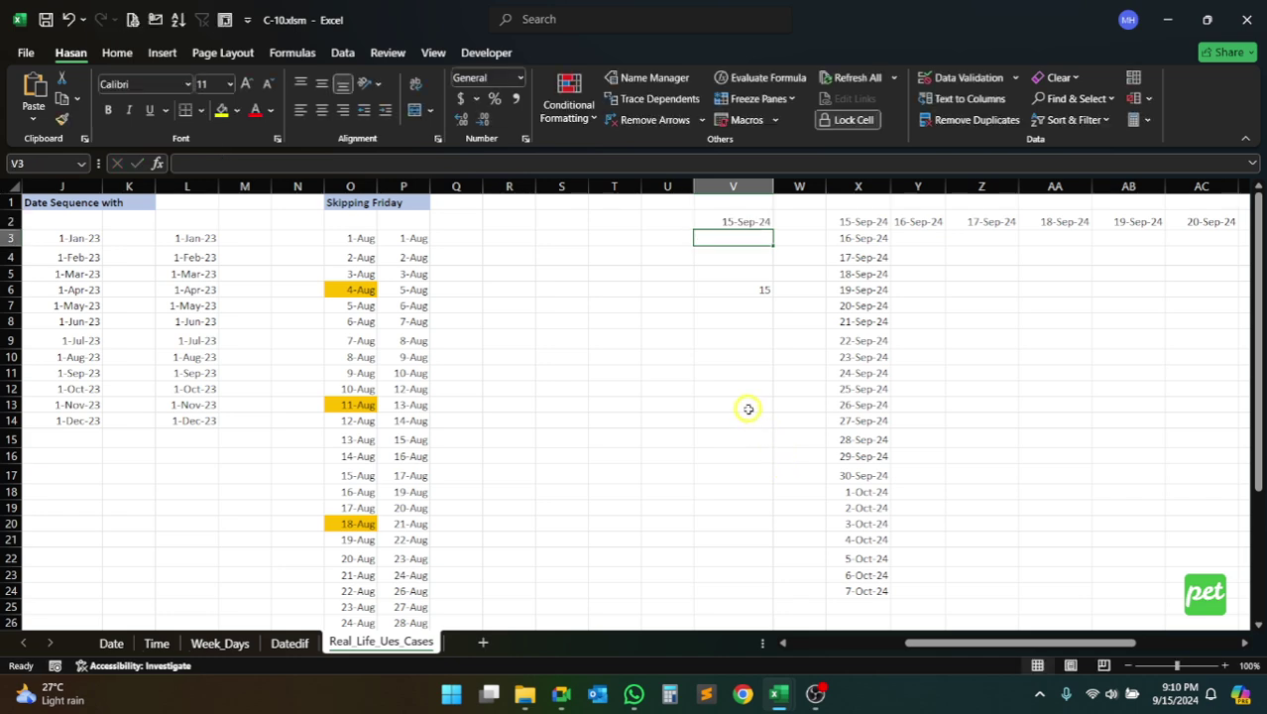
left_click(731, 222)
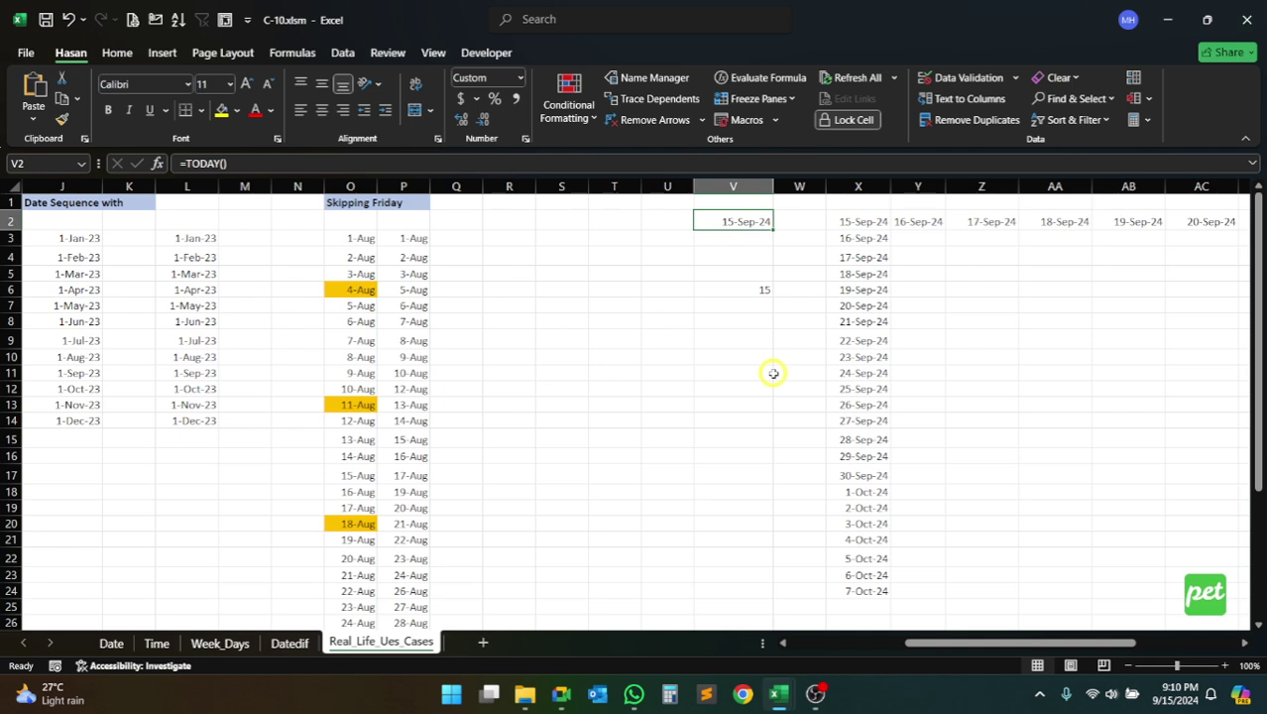
Clear the Windows notifications and check the system calendar and clock date against the date in V2
left_click(1180, 694)
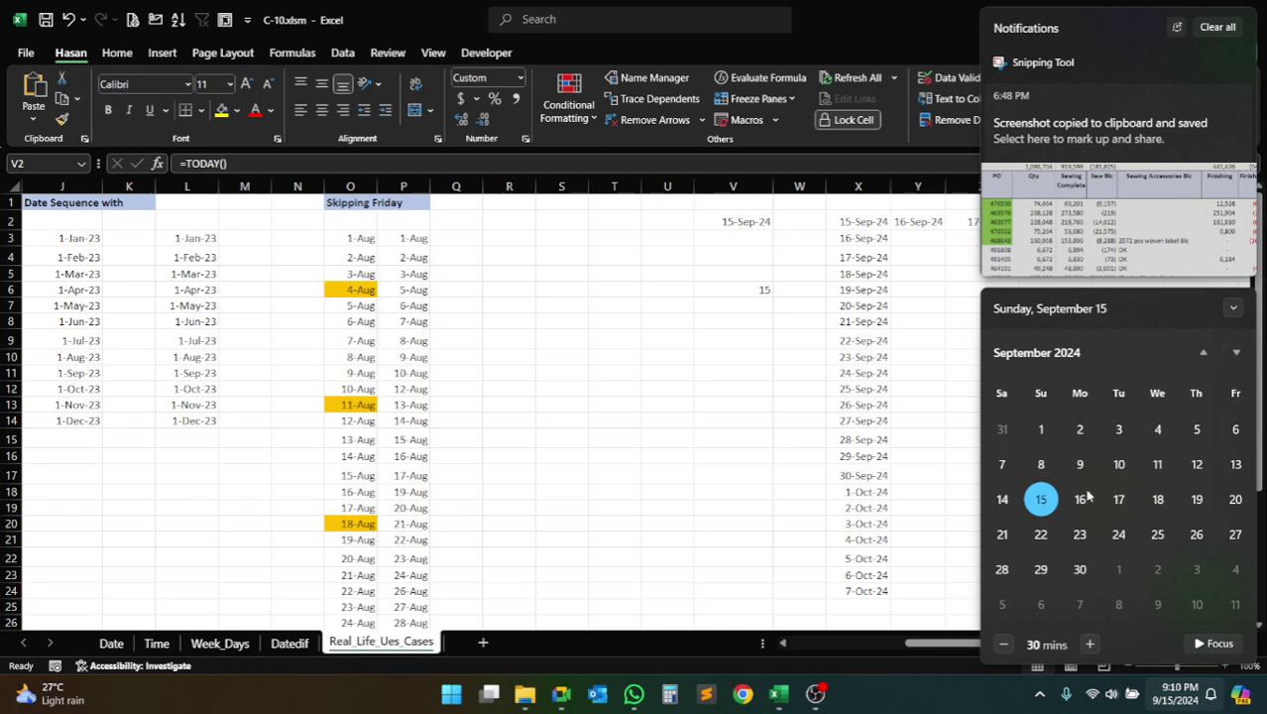
left_click(1209, 30)
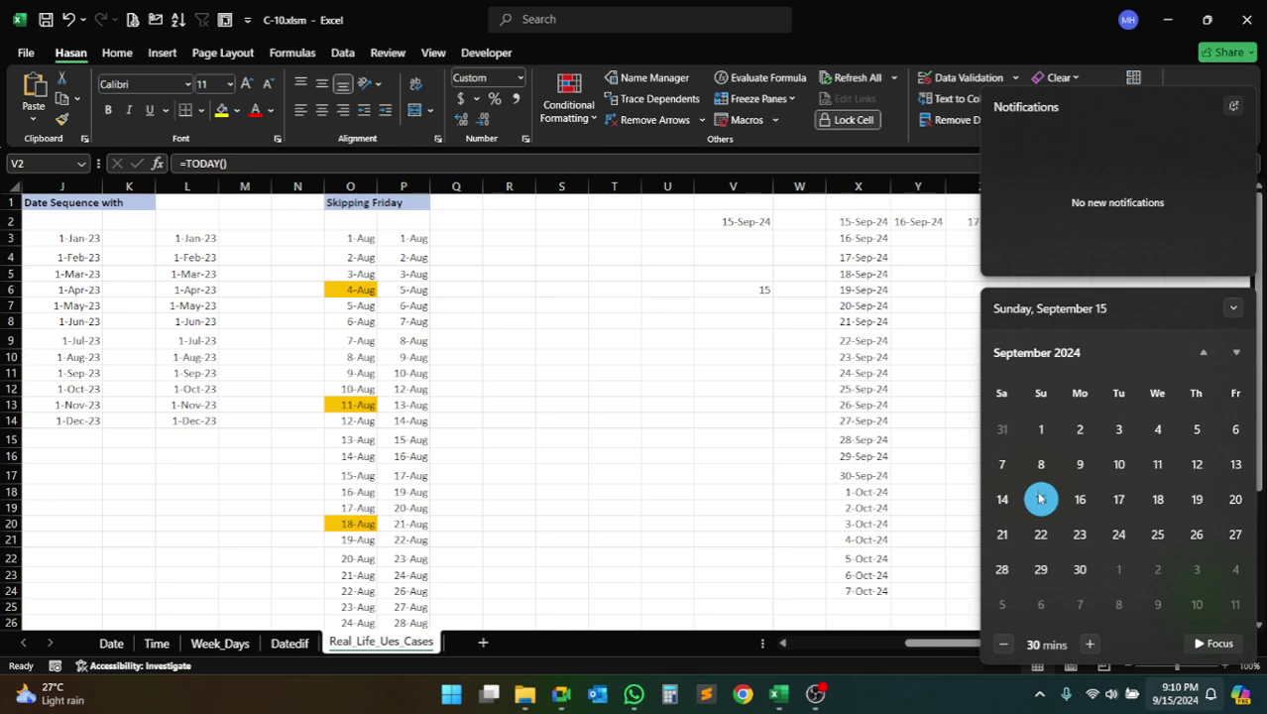
left_click(727, 298)
left_click(733, 222)
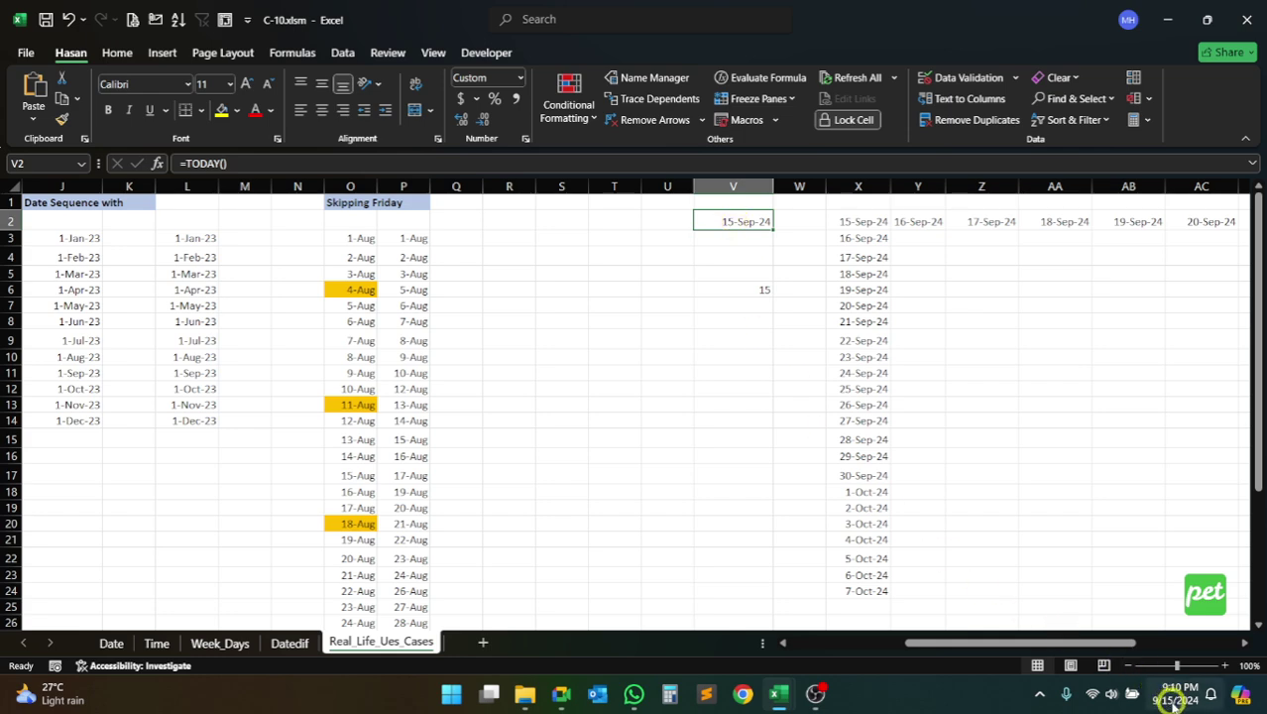
mouse_move(1173, 701)
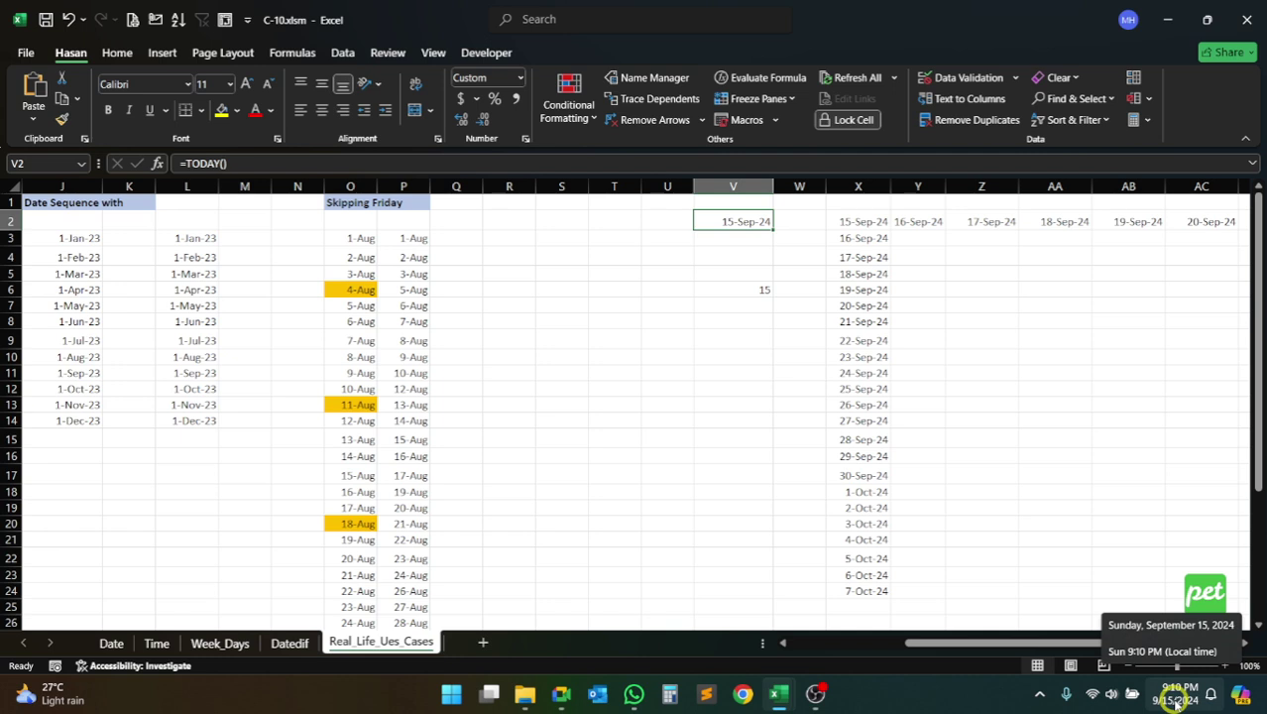
left_click(724, 248)
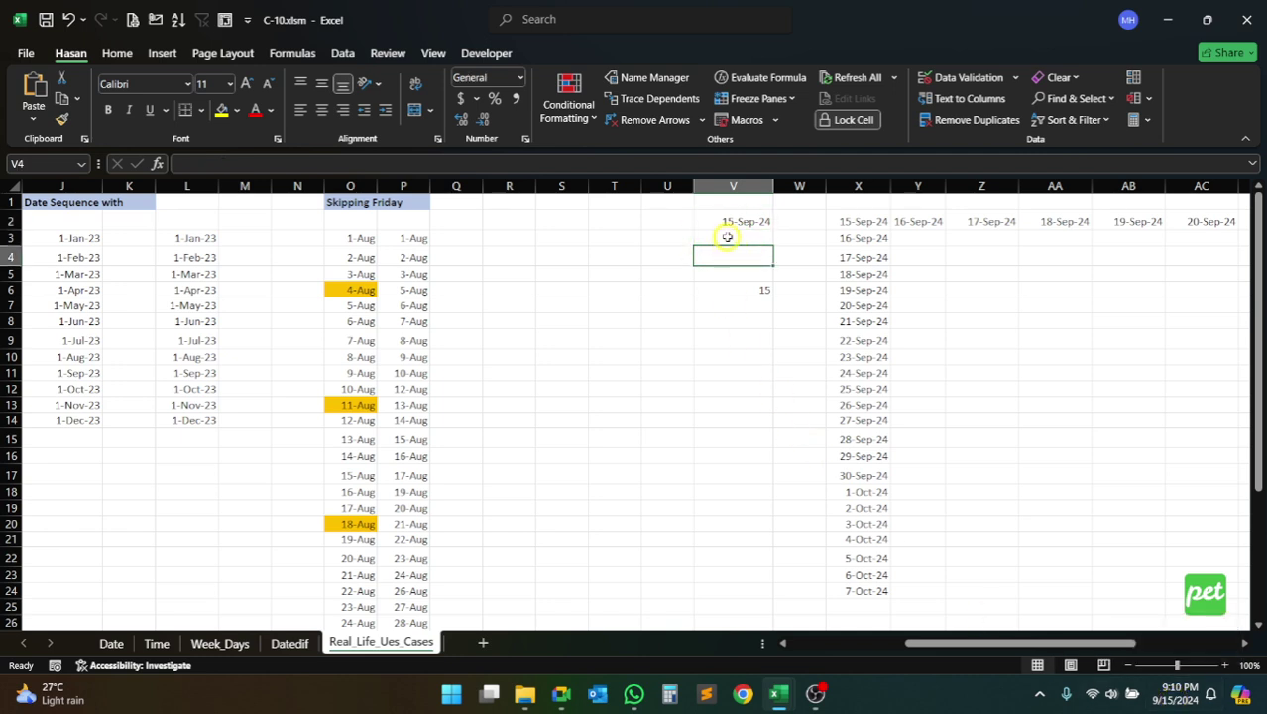
left_click(728, 223)
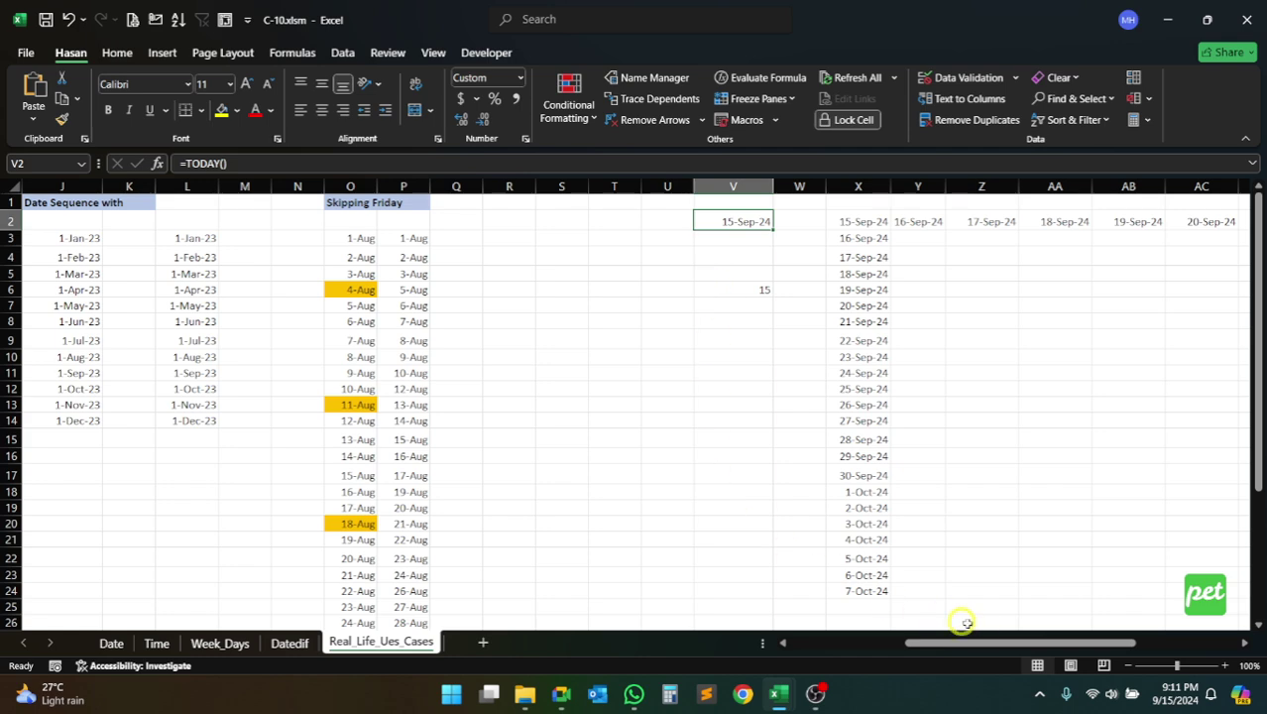
Review the DAY formula in V6 and the date formula in V2 that it refers to
mouse_move(987, 639)
left_mouse_down()
mouse_move(923, 636)
mouse_move(964, 629)
left_mouse_up()
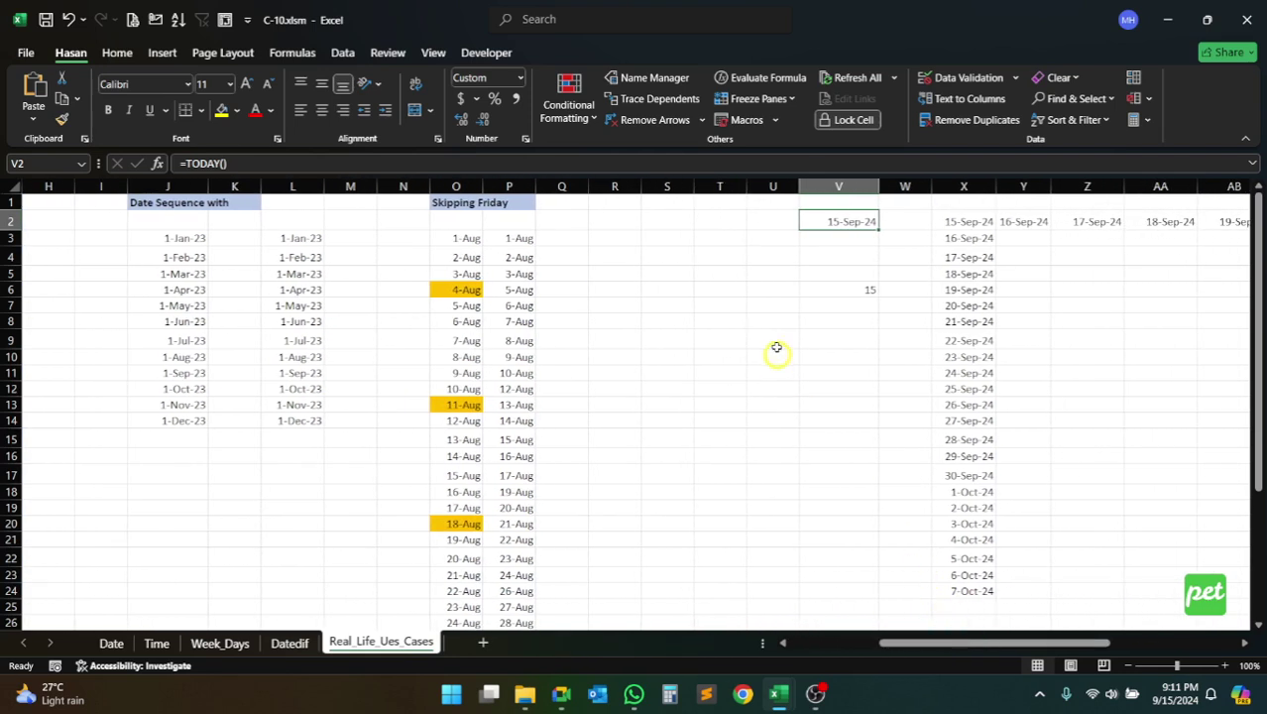
left_click(829, 292)
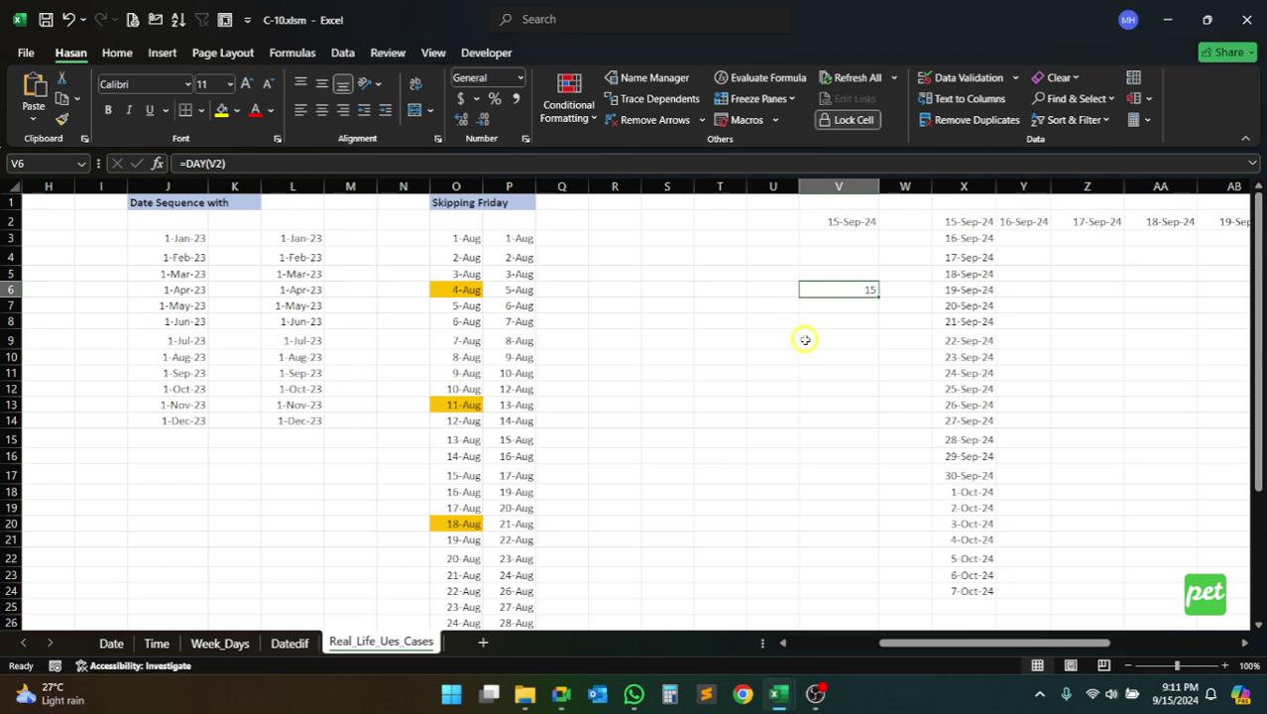
left_click(806, 338)
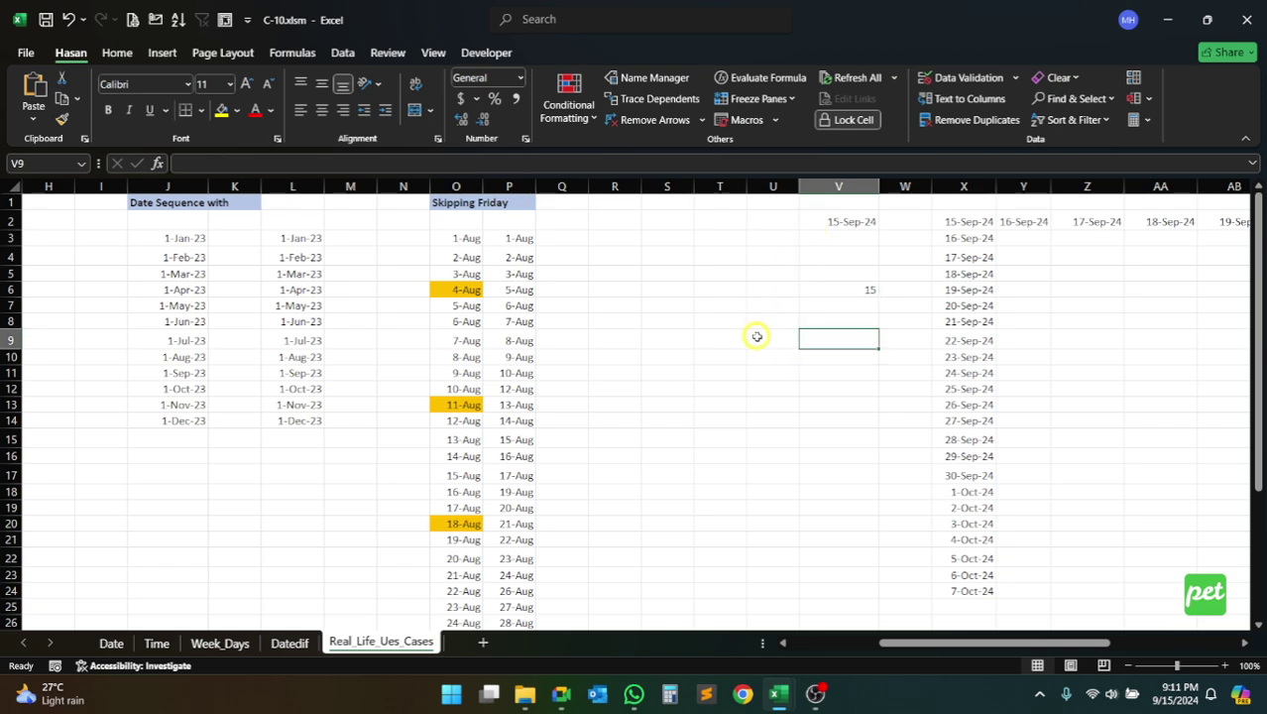
left_click(680, 222)
left_click(848, 222)
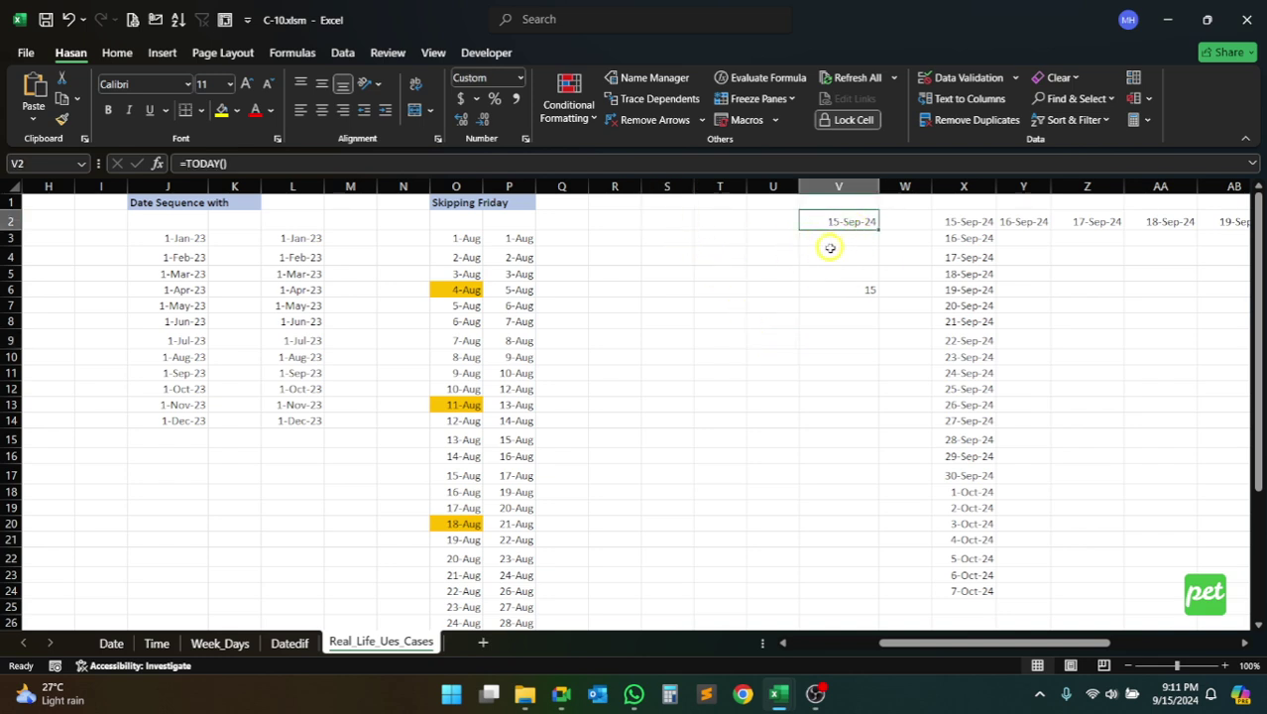
Enter =V2 in cell S2 to repeat the current date, and widen column S slightly
left_click(678, 226)
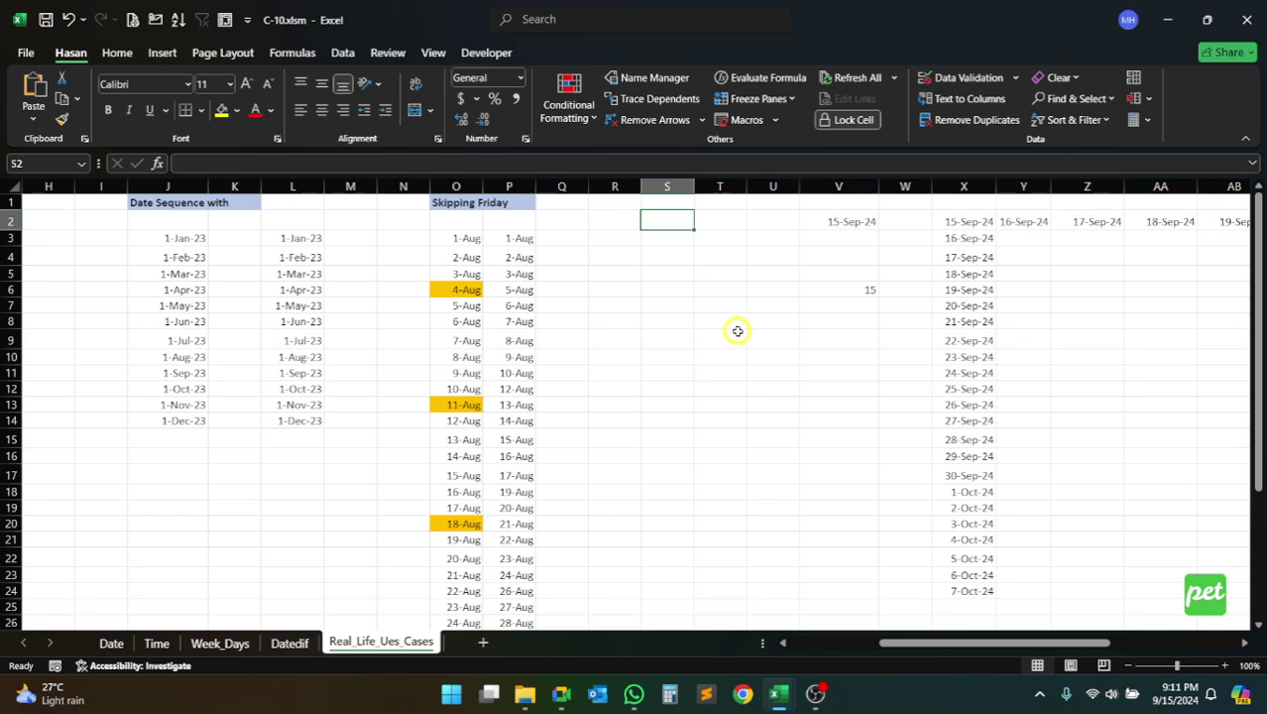
type("=")
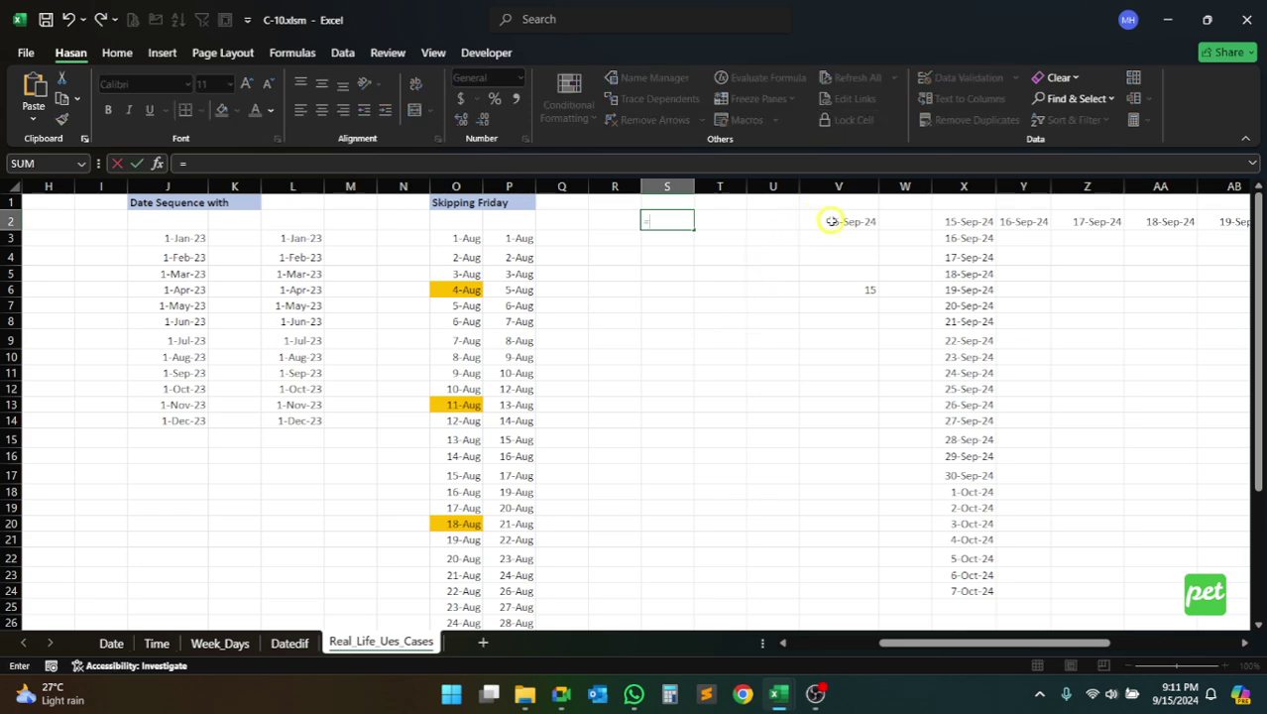
left_click(832, 223)
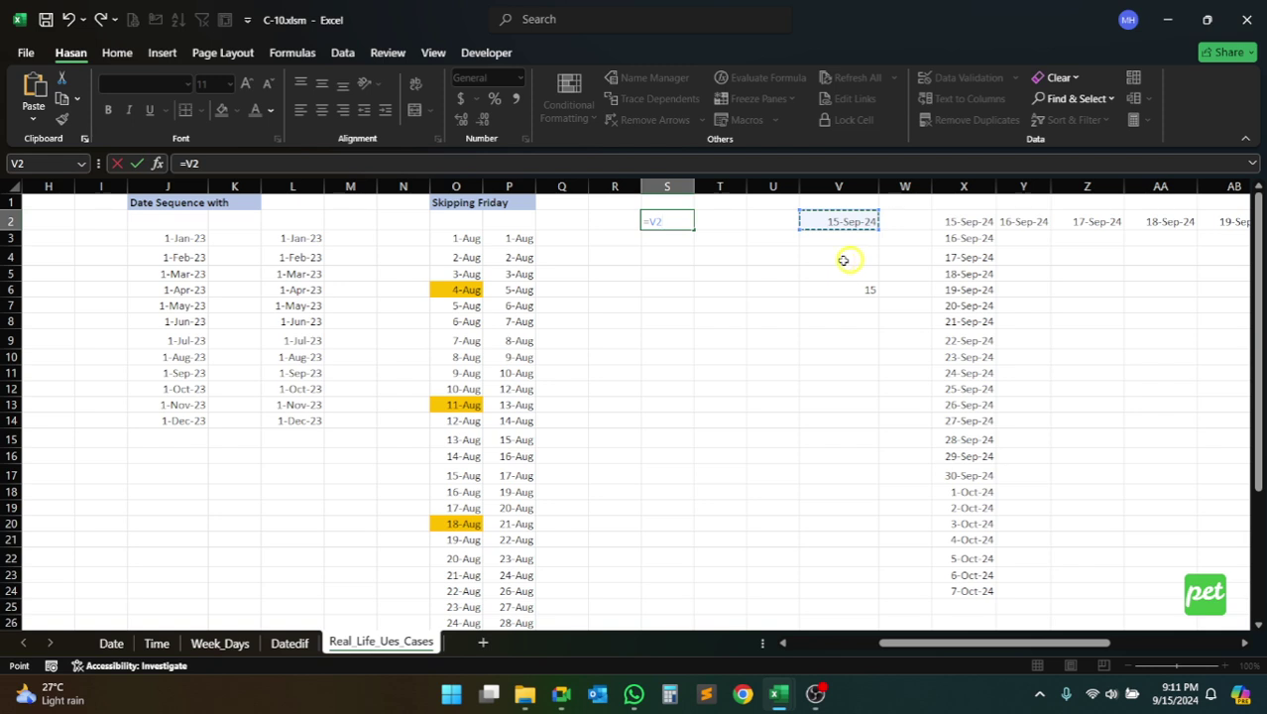
key("Return")
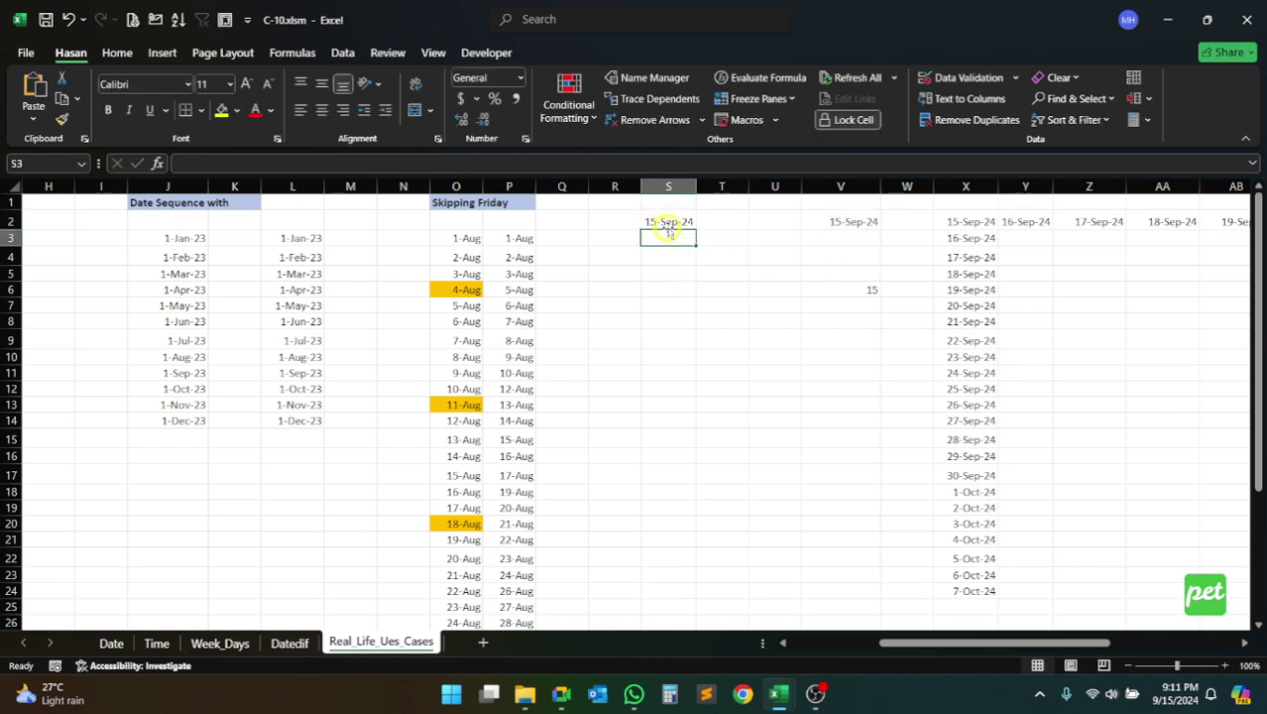
left_click(666, 218)
left_click_drag(696, 188, 713, 189)
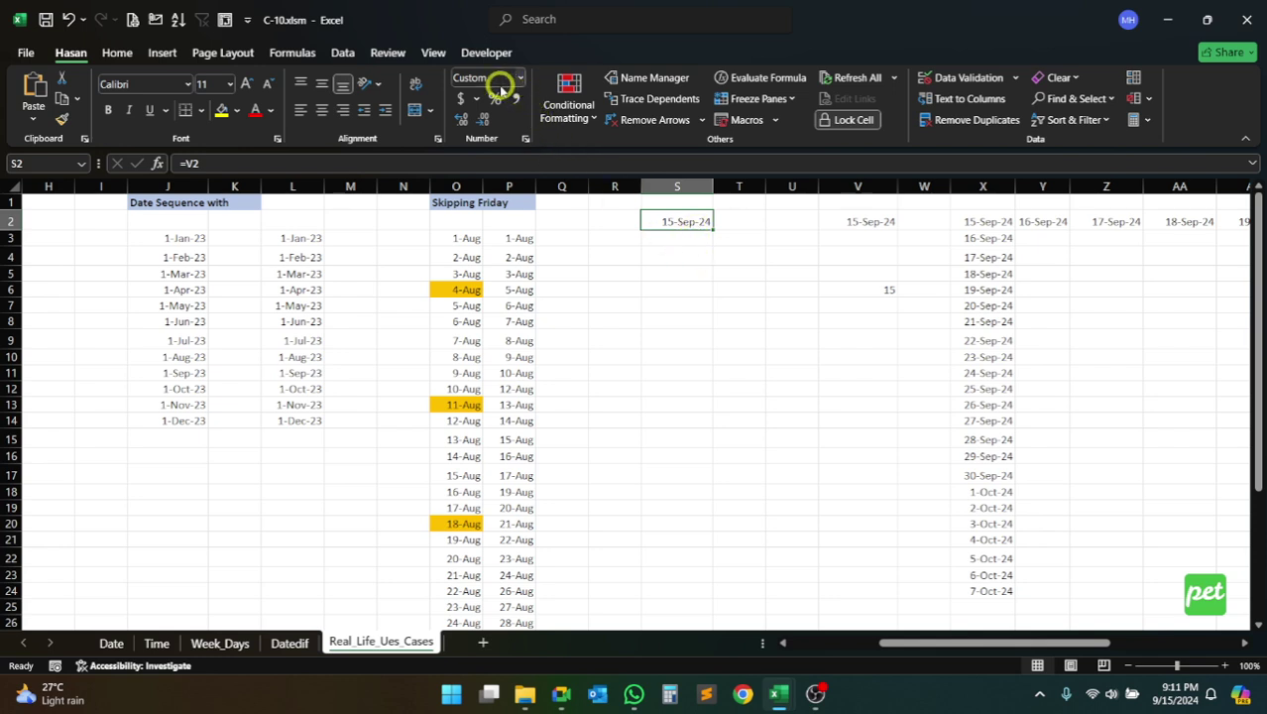
Change the number format of the date in S2 to General
left_click(116, 53)
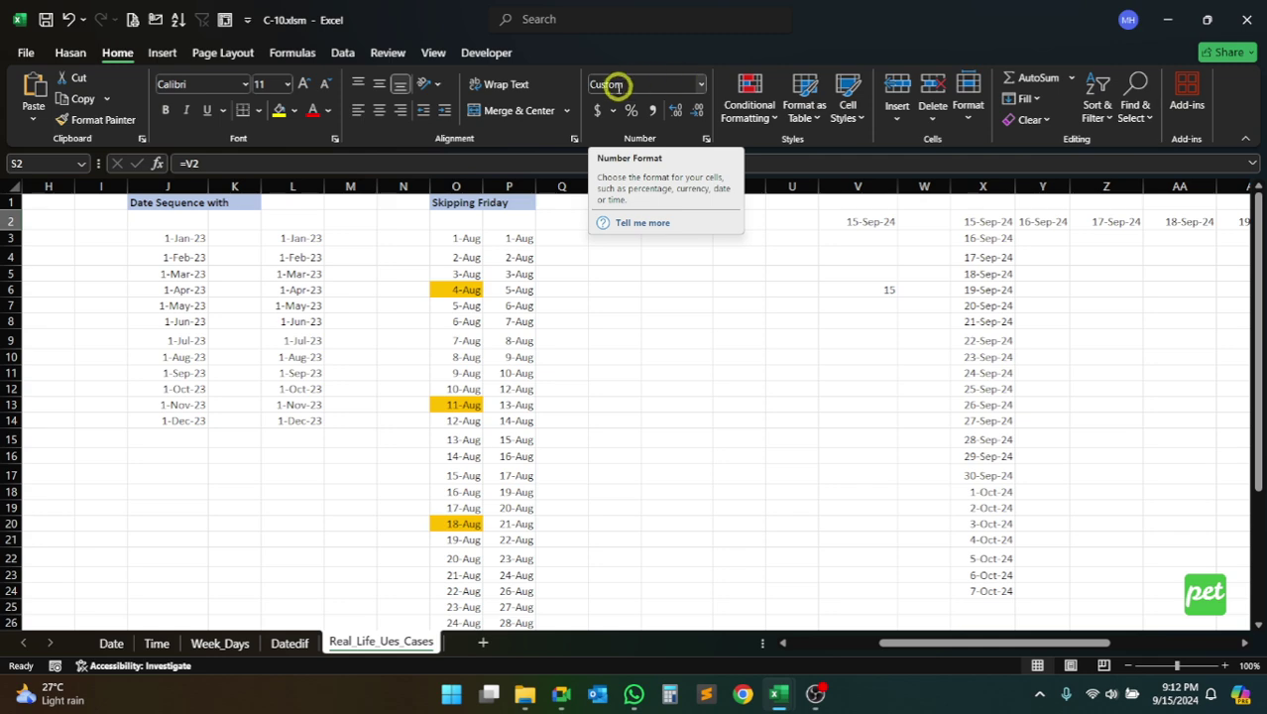
left_click(702, 86)
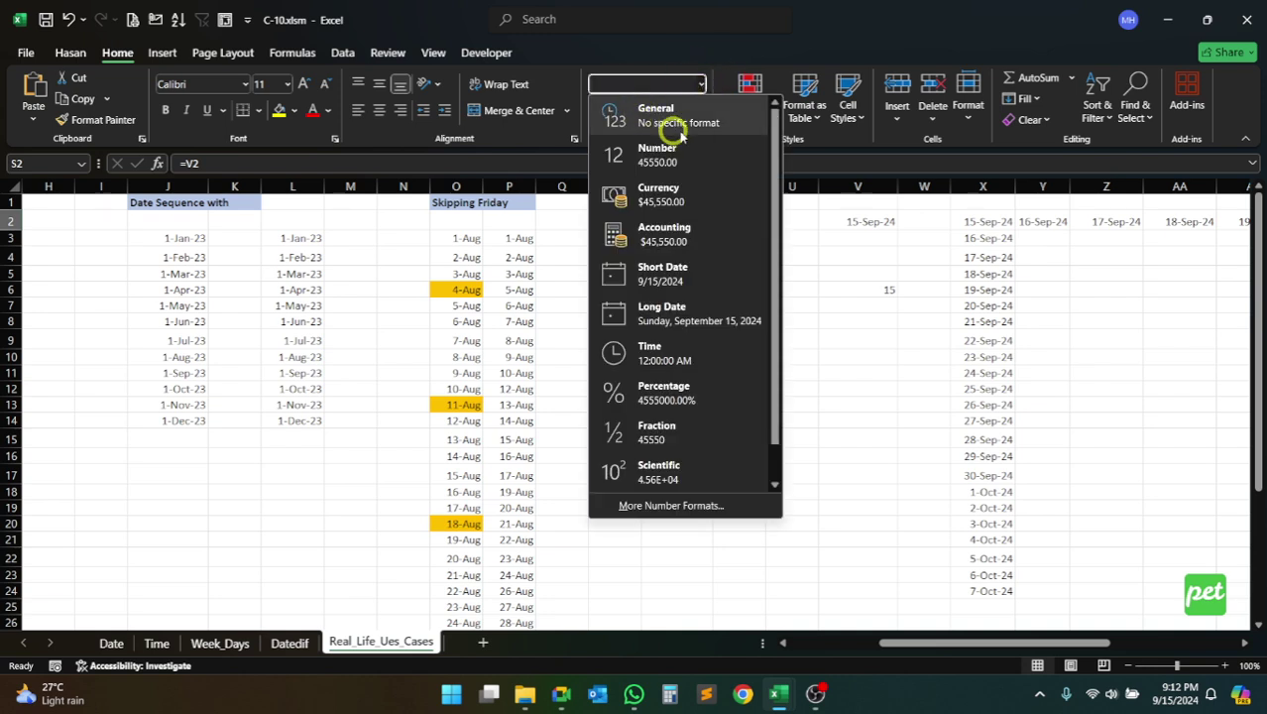
left_click(750, 29)
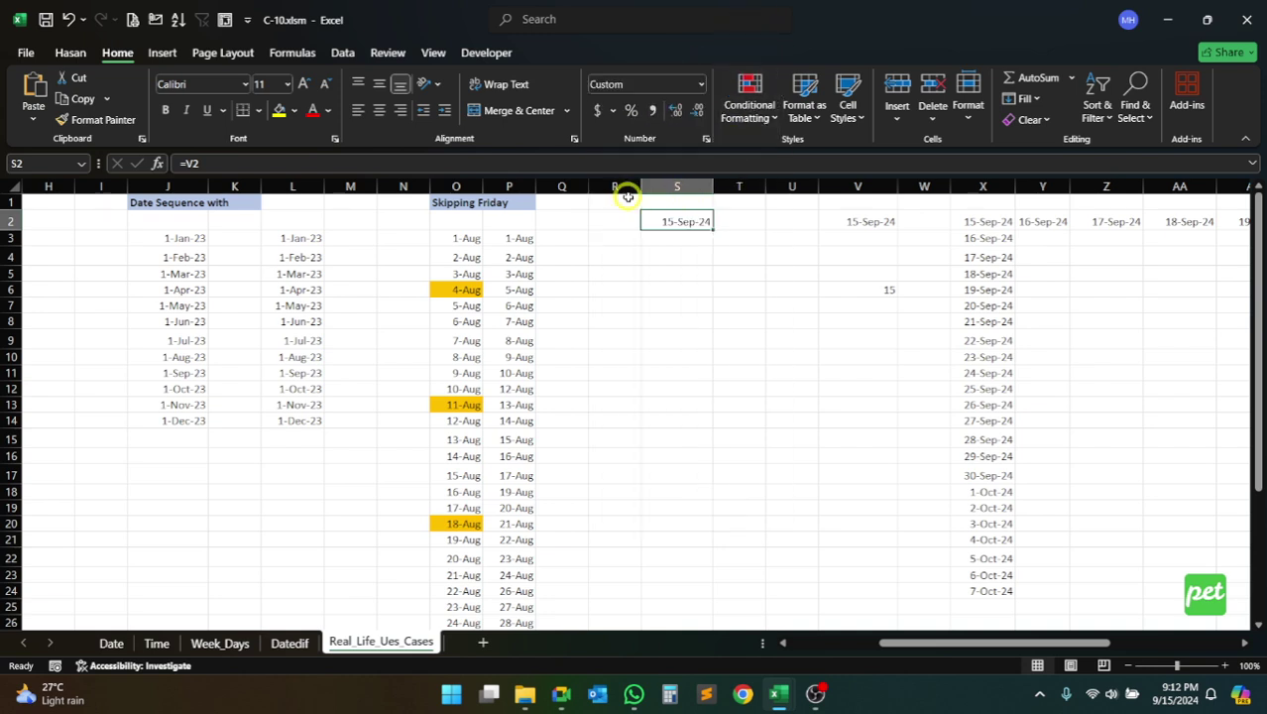
left_click_drag(971, 639, 923, 640)
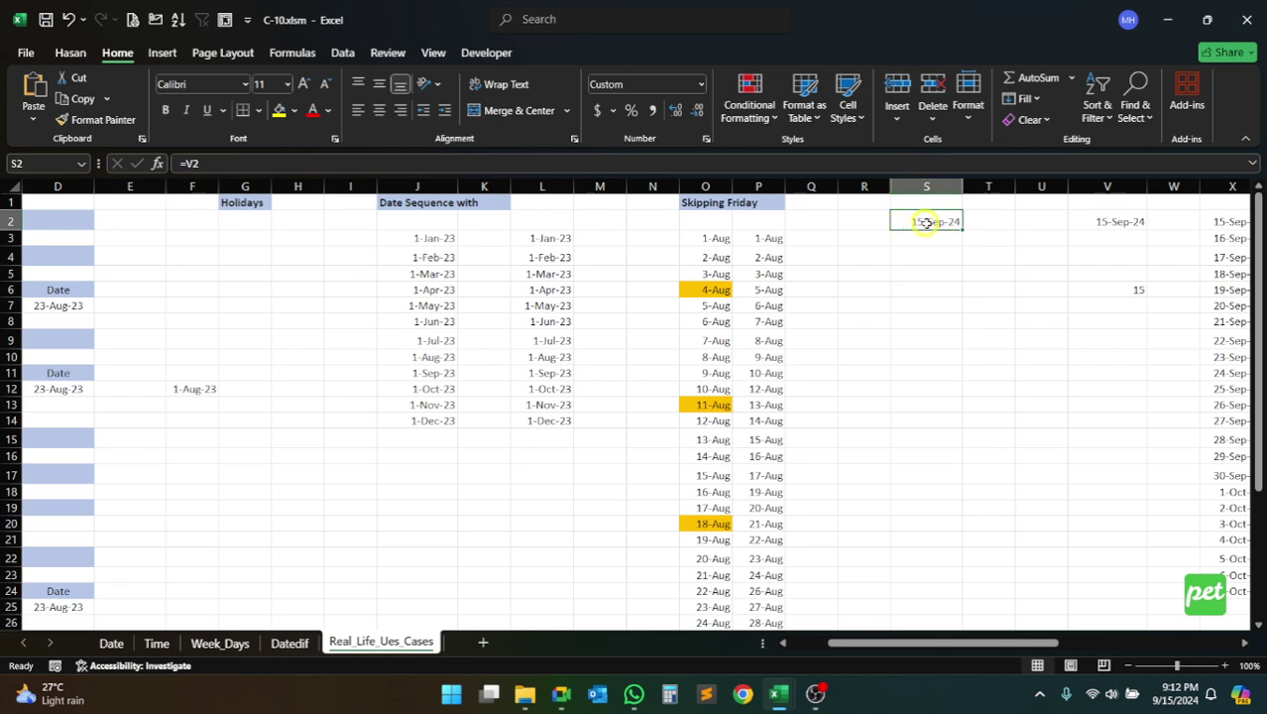
left_click(701, 83)
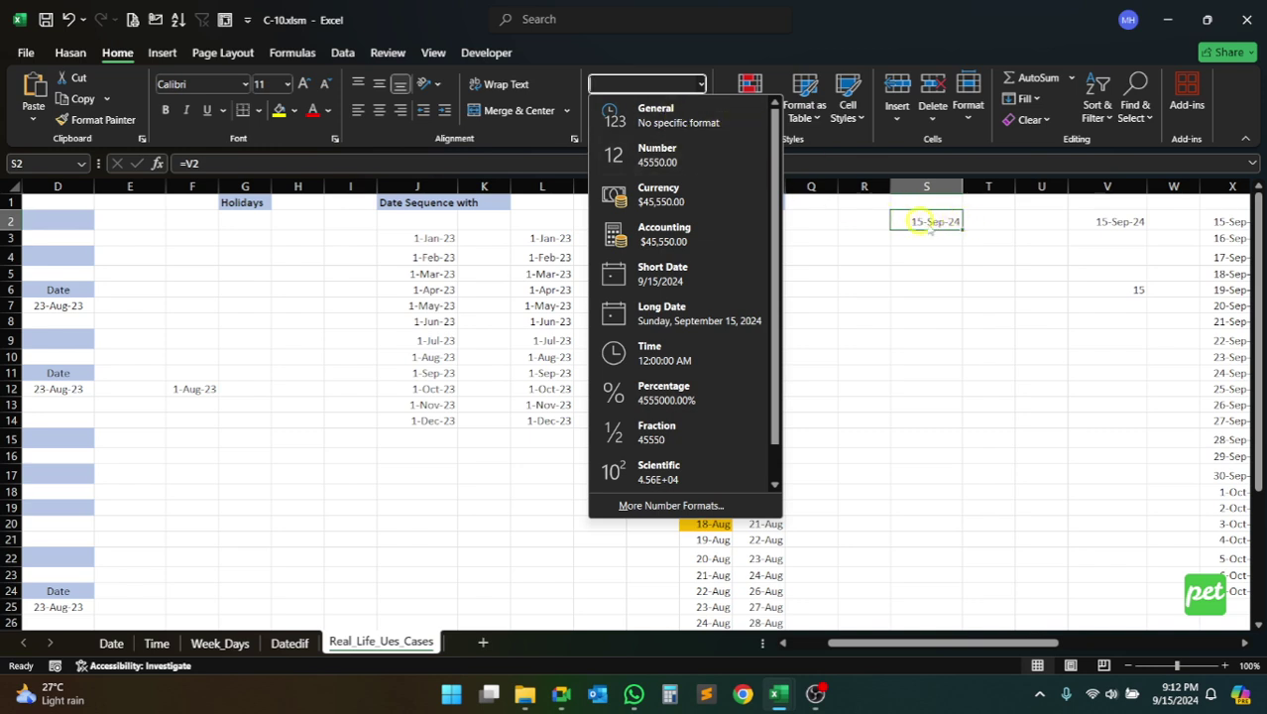
left_click(691, 122)
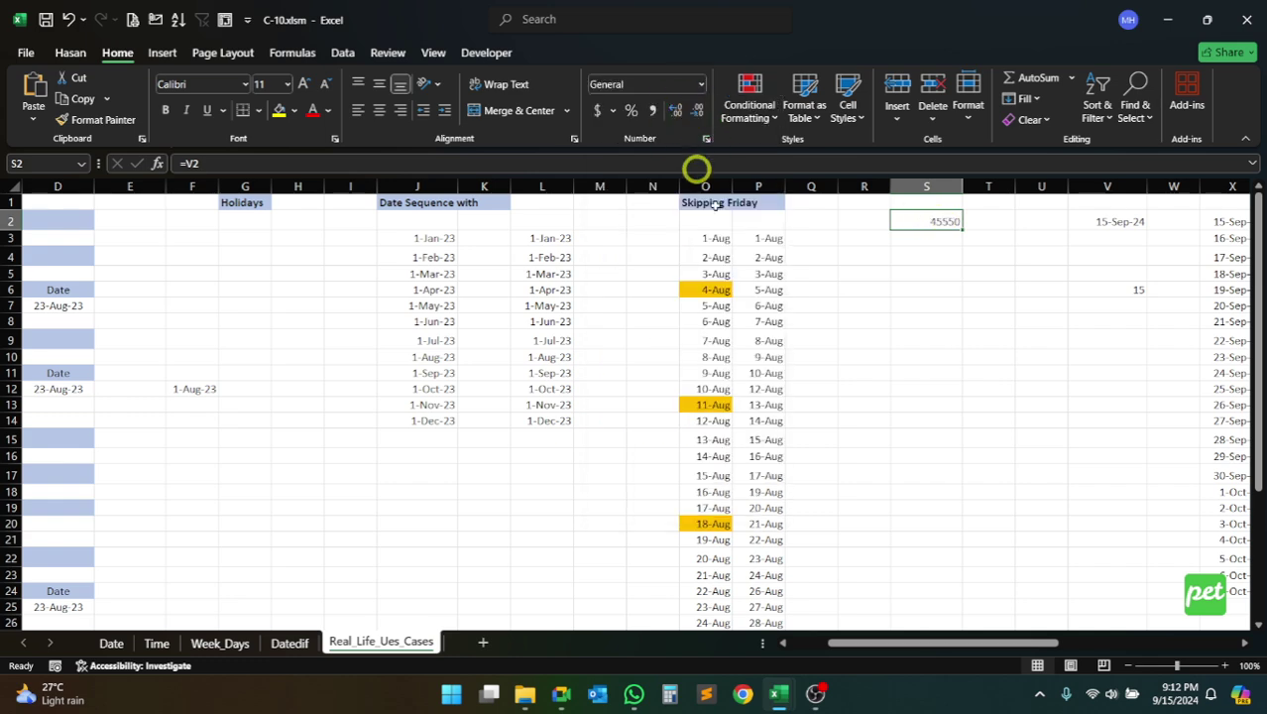
Enter the formula =S2+1 in cell S3
left_click(942, 241)
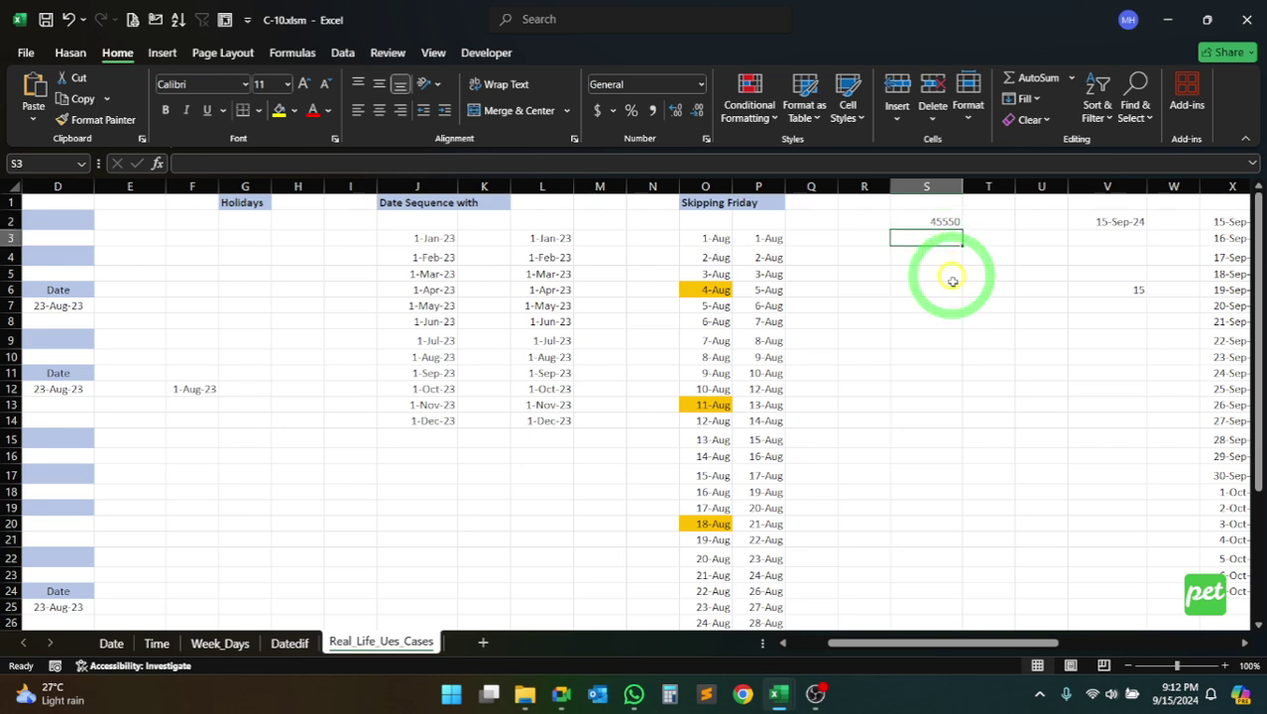
type("=")
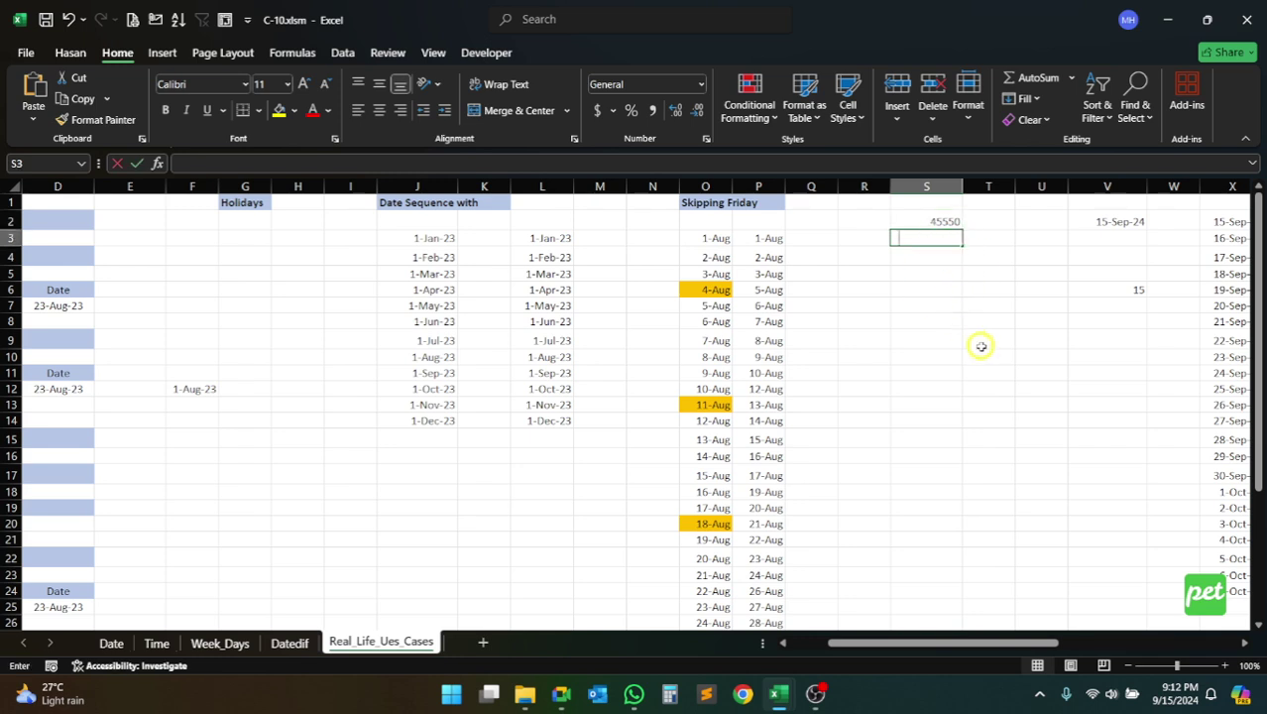
key("Up")
type("+")
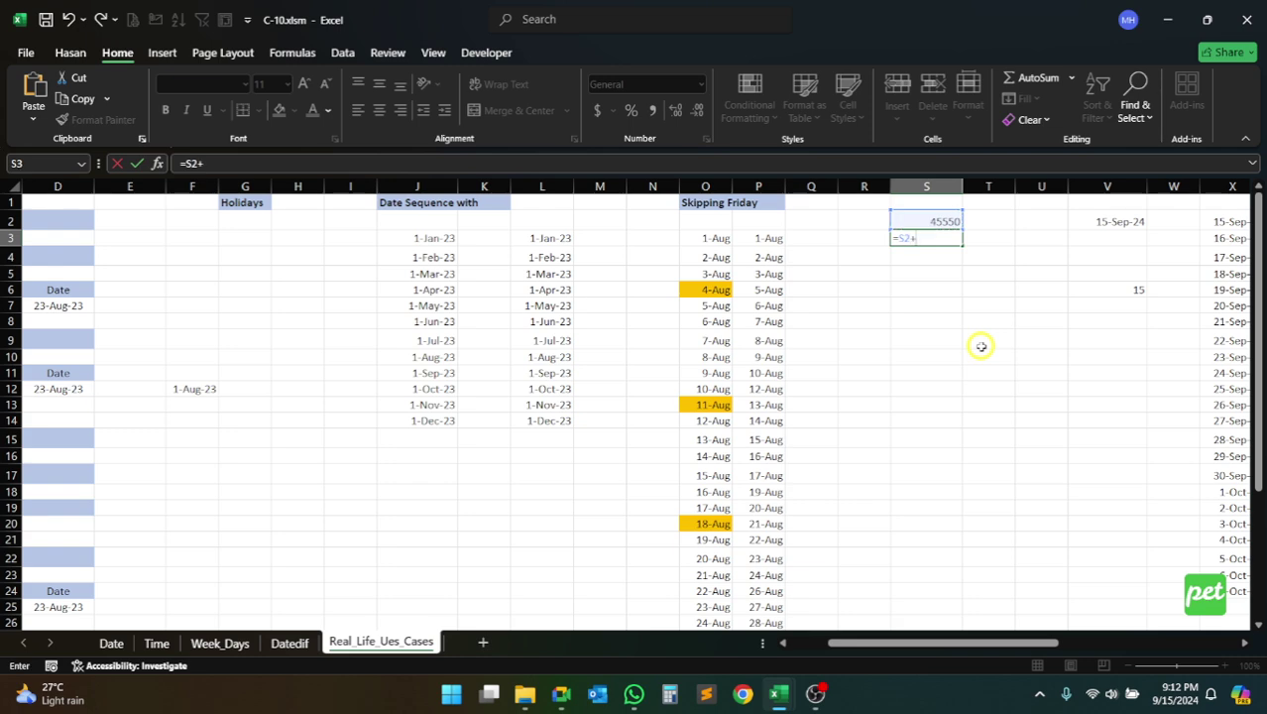
type("1")
key("Return")
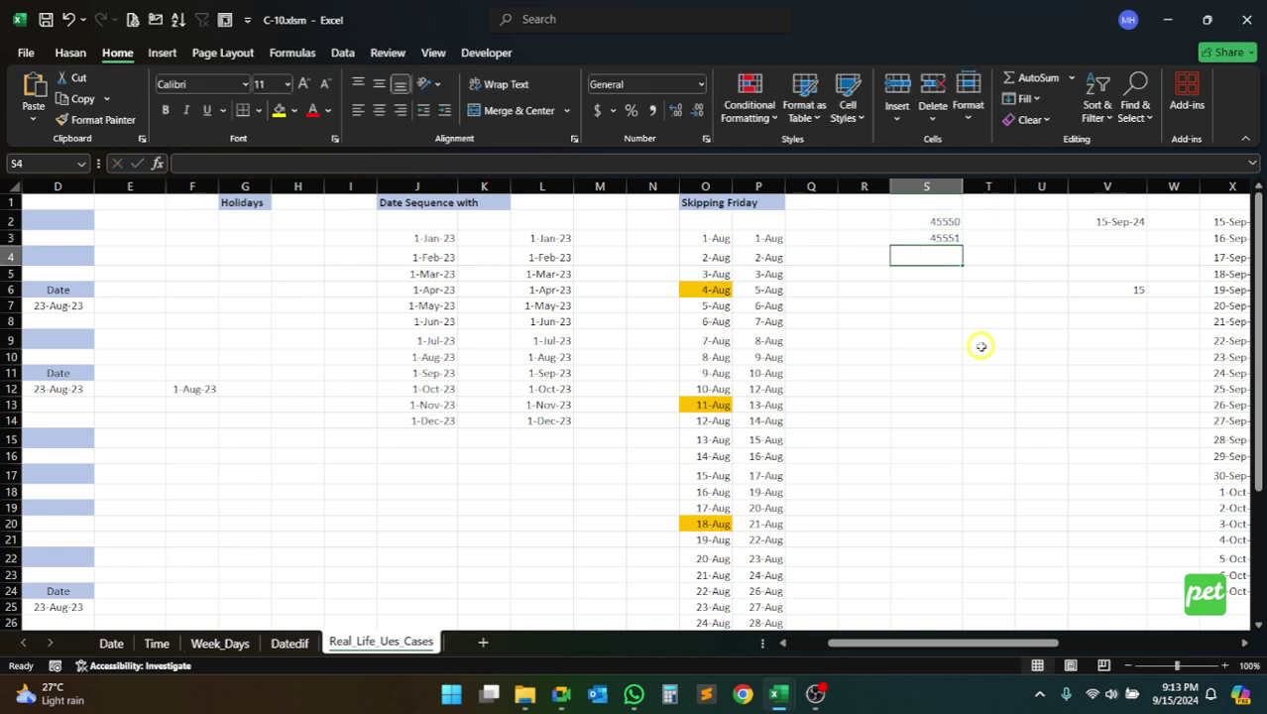
Fill the formula in S3 down through S8 and check the copied formula in S4
left_click(942, 238)
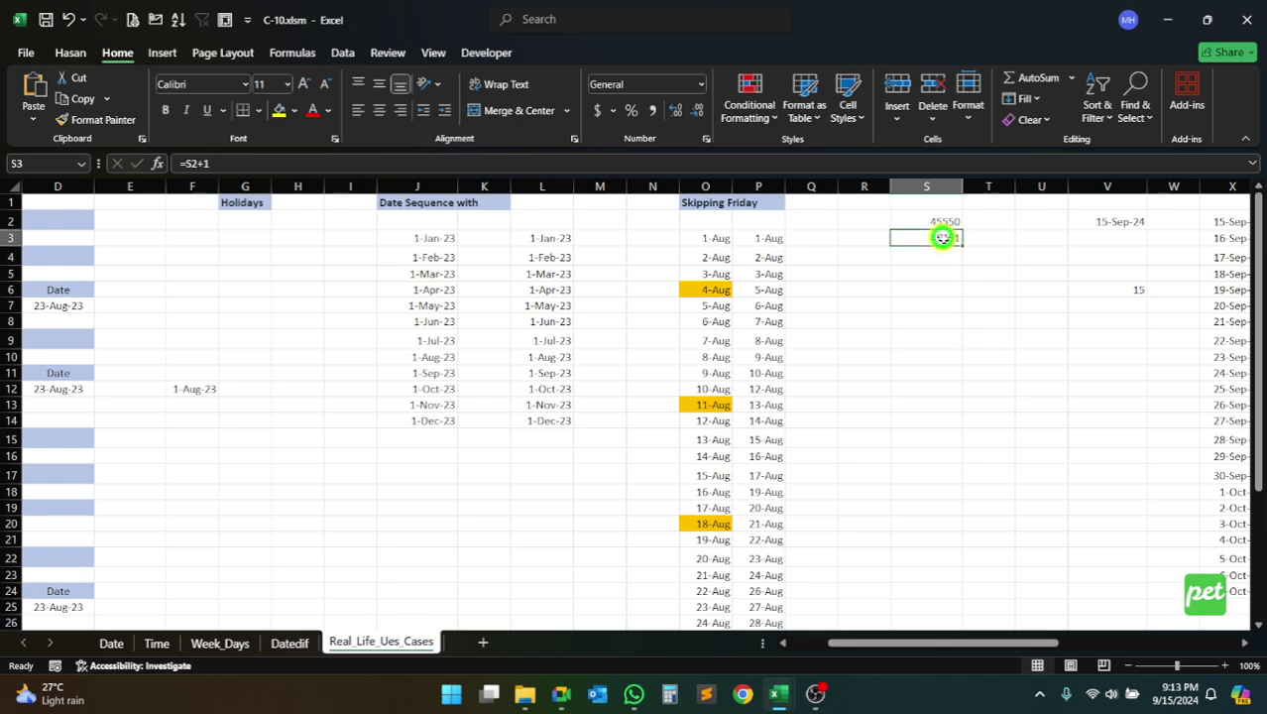
left_click_drag(961, 246, 955, 328)
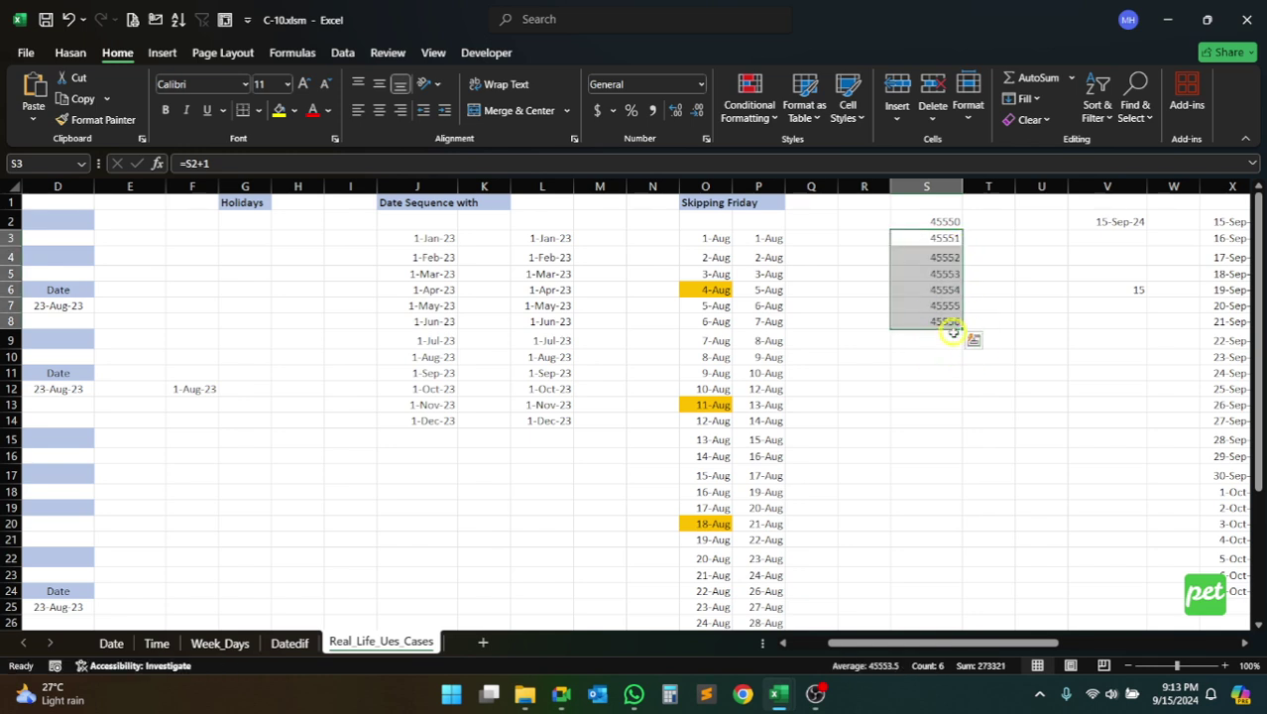
left_click(942, 256)
double_click(942, 256)
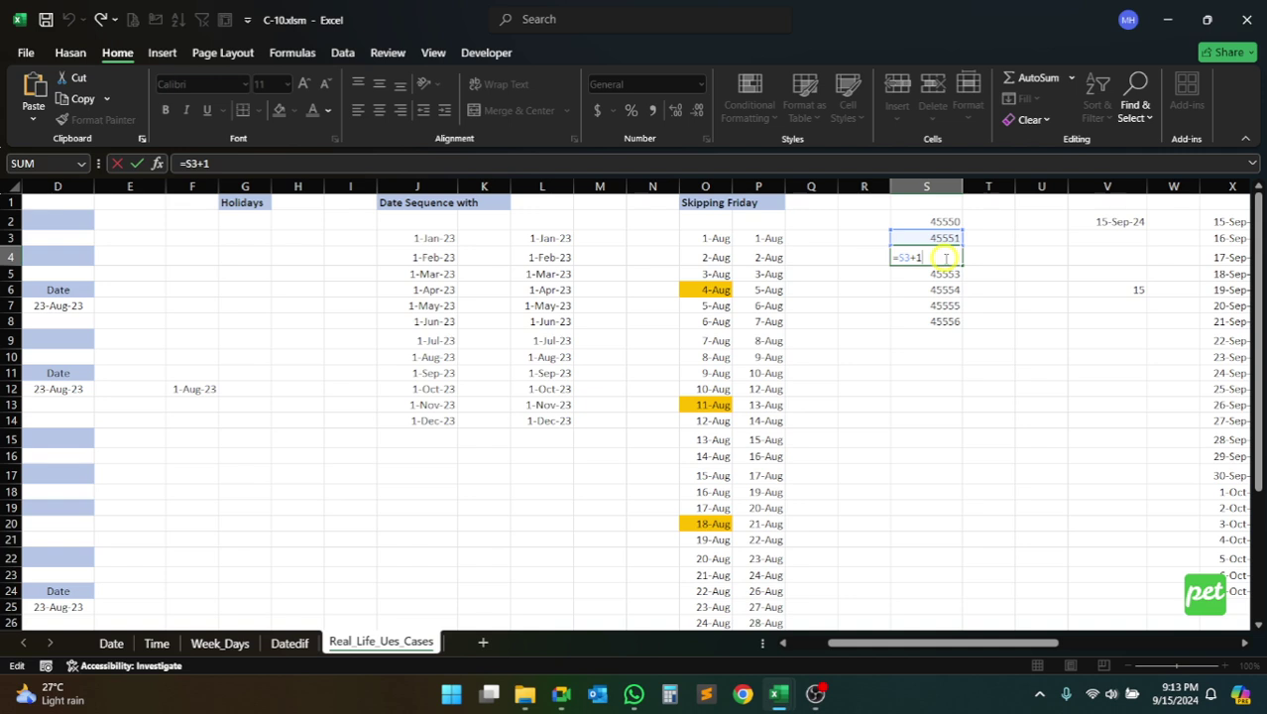
key("Return")
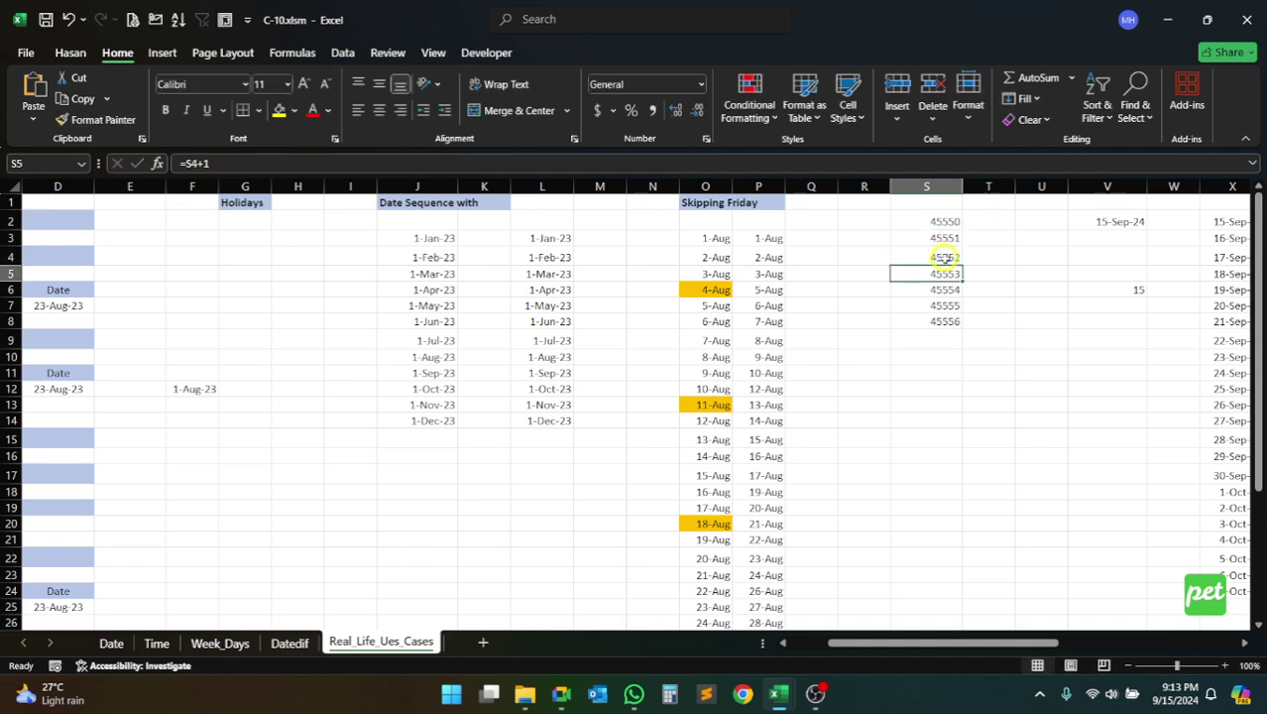
Check the formula in S5, and format cells S2, S5 and S6 as day-month-year dates
double_click(947, 274)
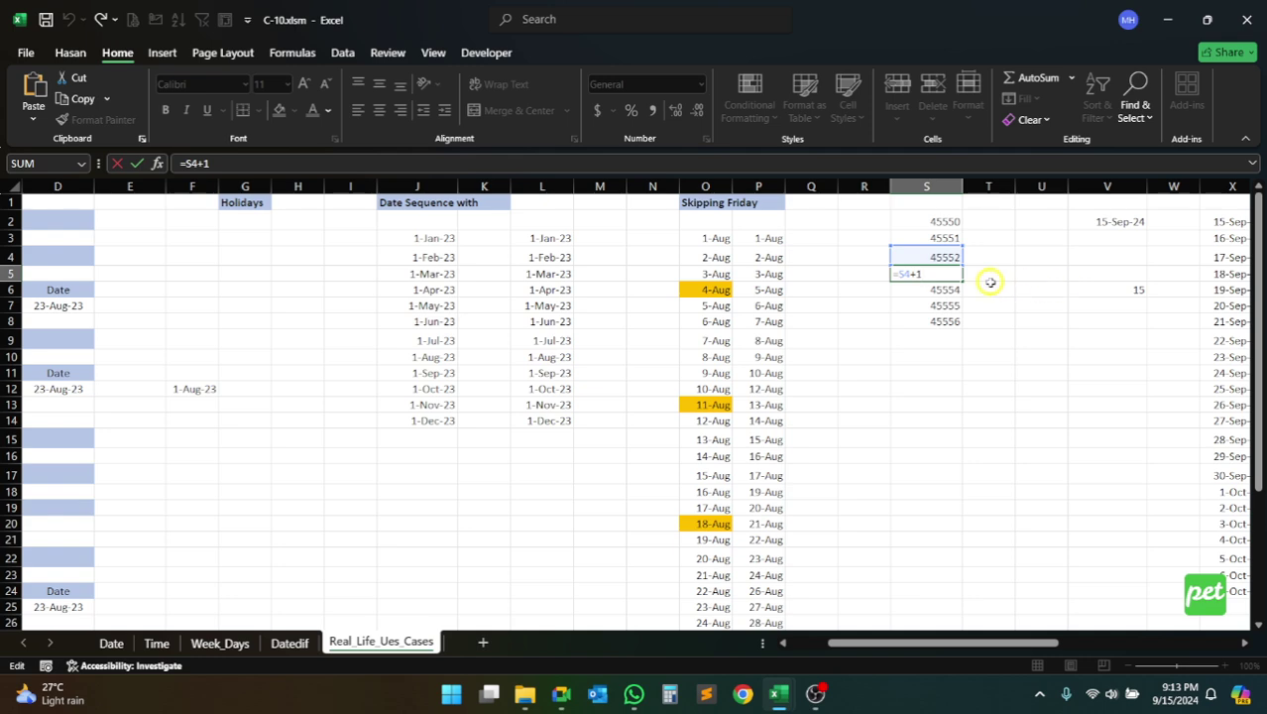
key("Escape")
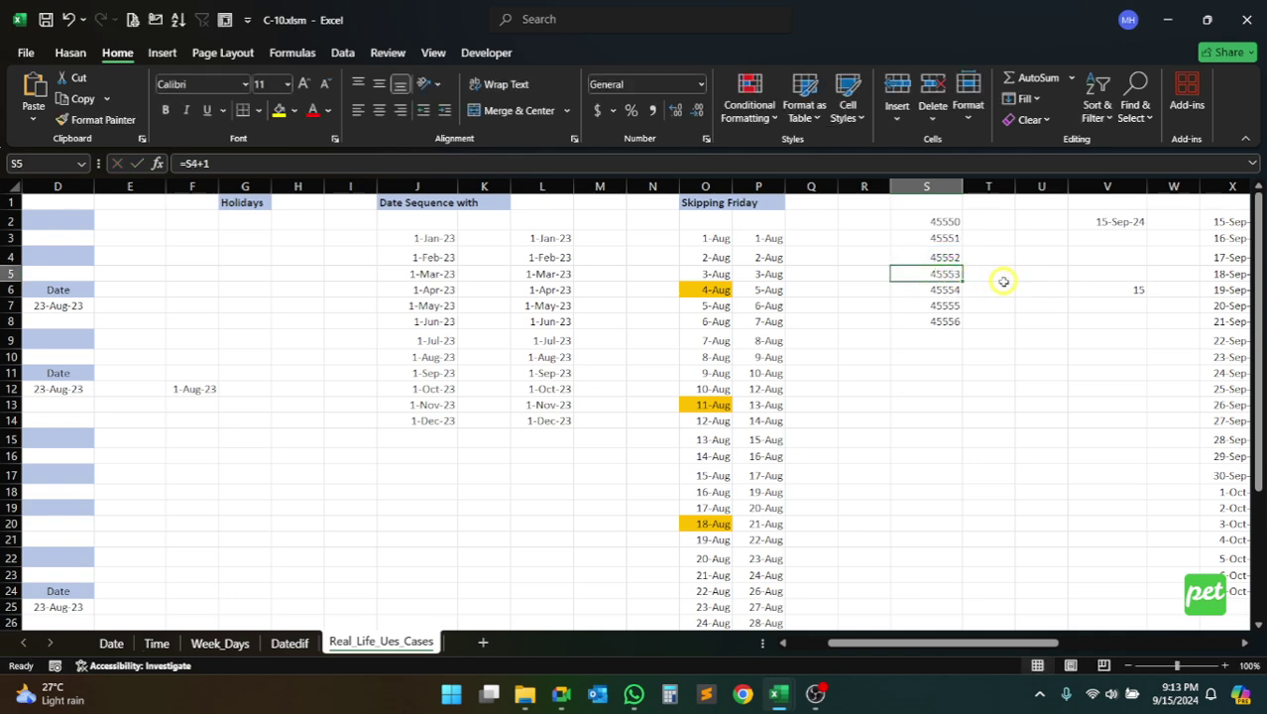
left_click(932, 219)
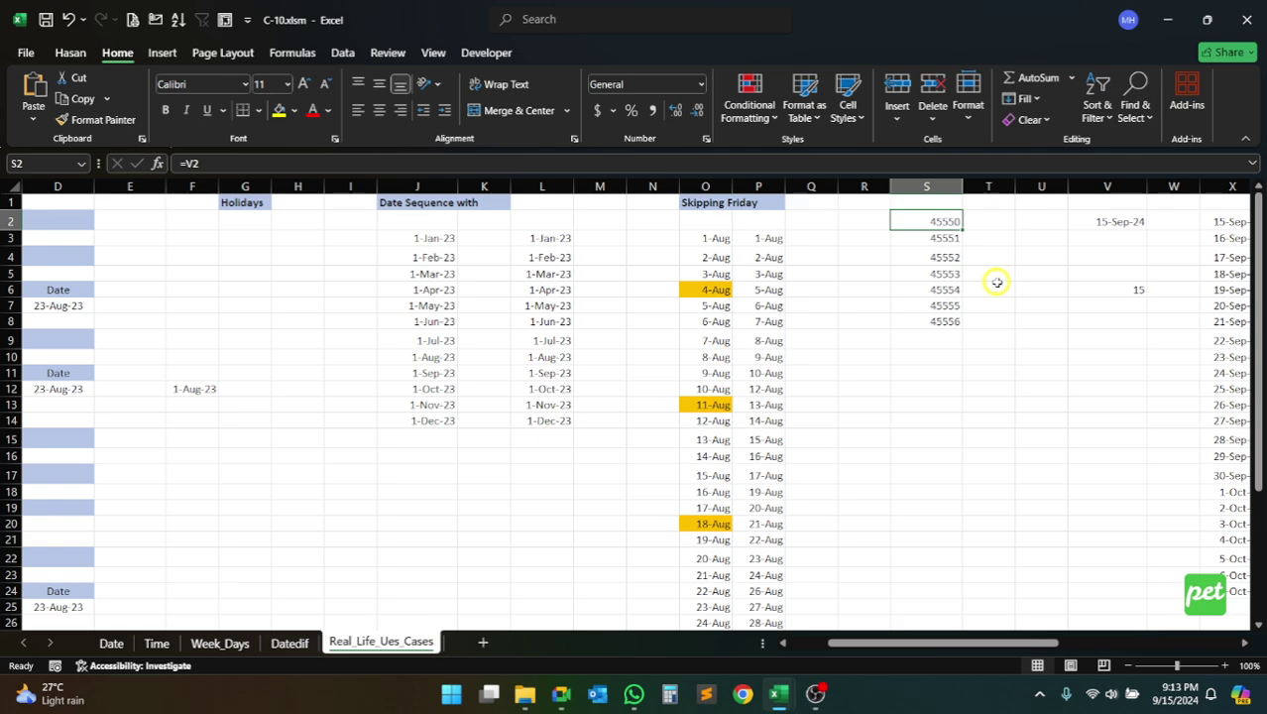
key("ctrl+shift+3")
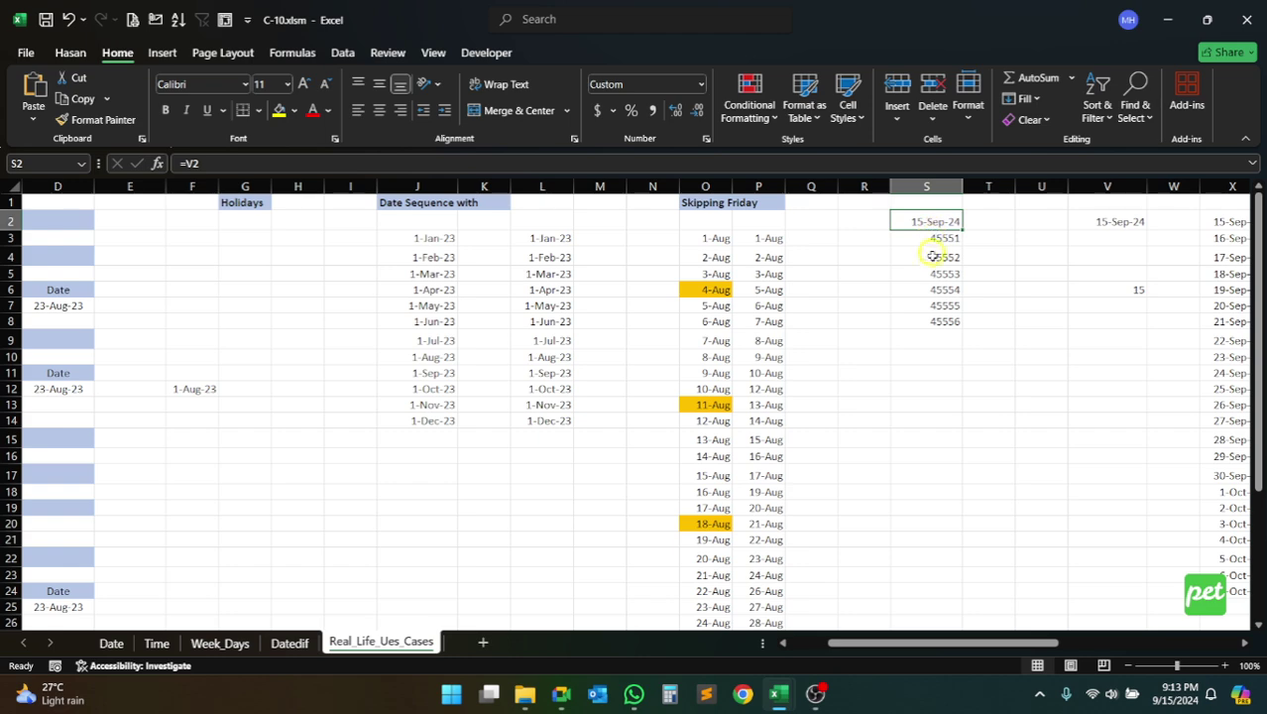
left_click_drag(935, 275, 937, 293)
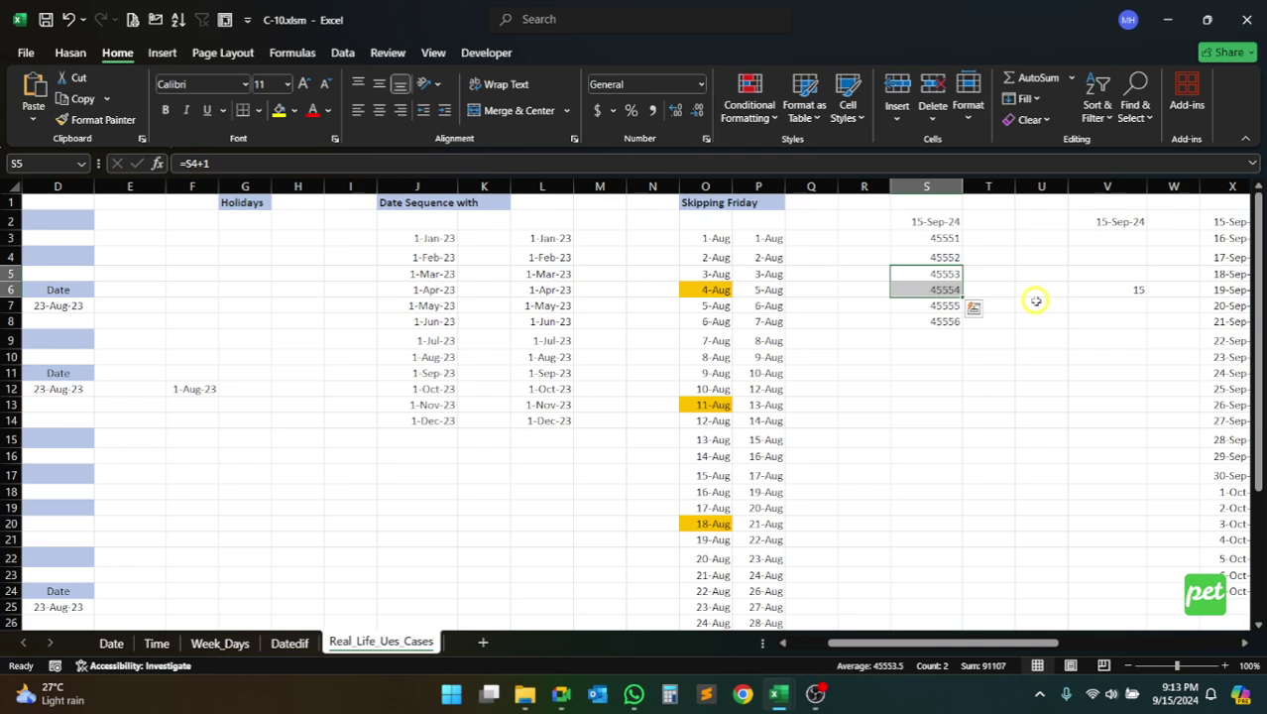
key("ctrl+shift+3")
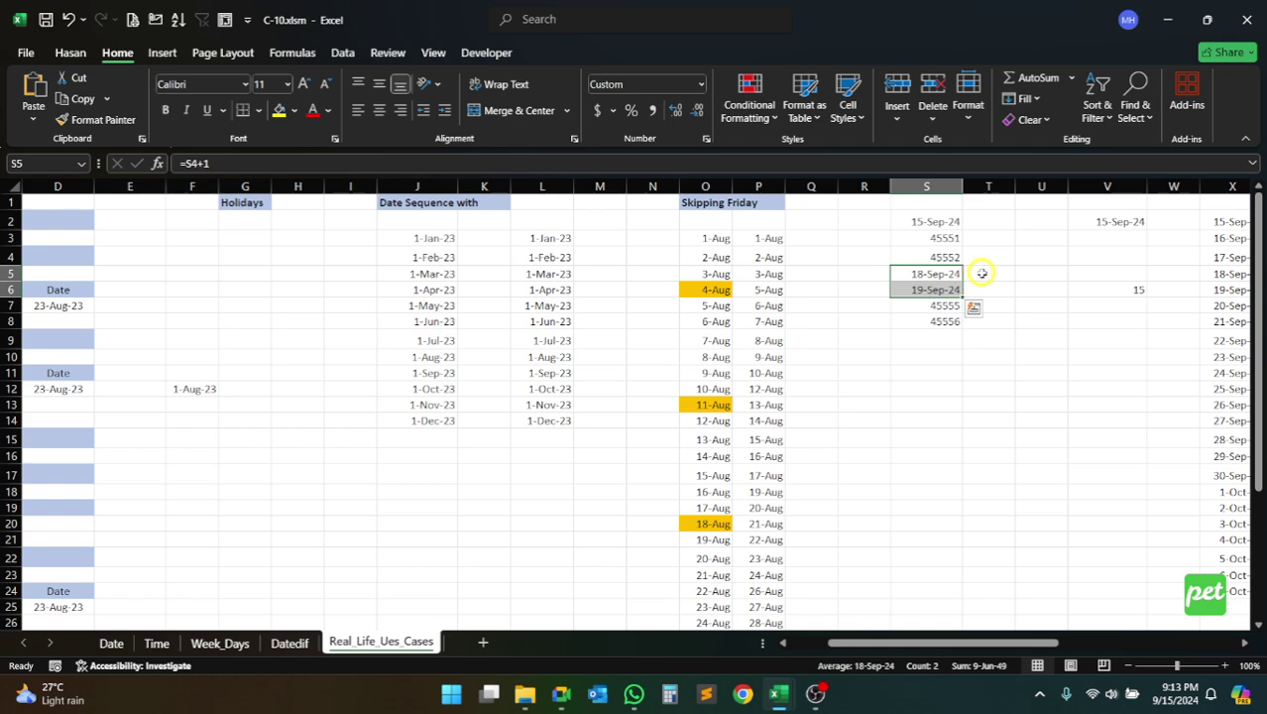
Review the contents of cells S2 through S5, comparing the date-formatted cells with the serial numbers
left_click(942, 221)
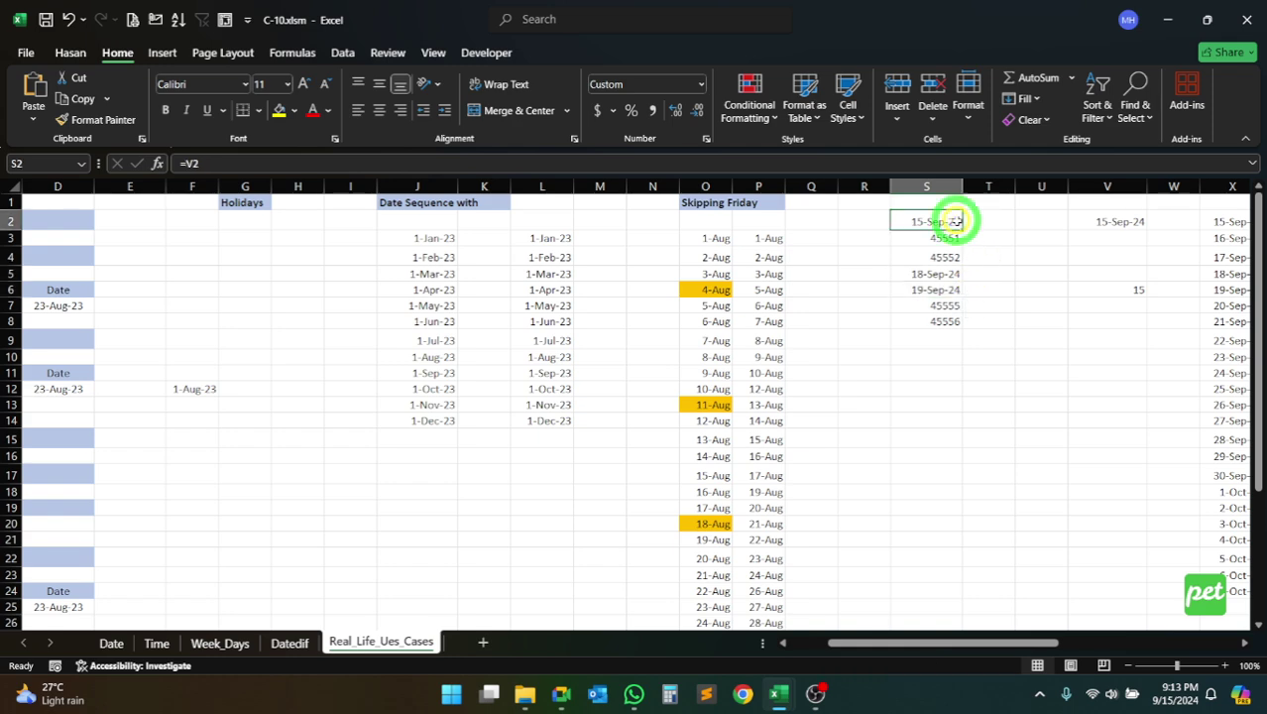
left_click(971, 242)
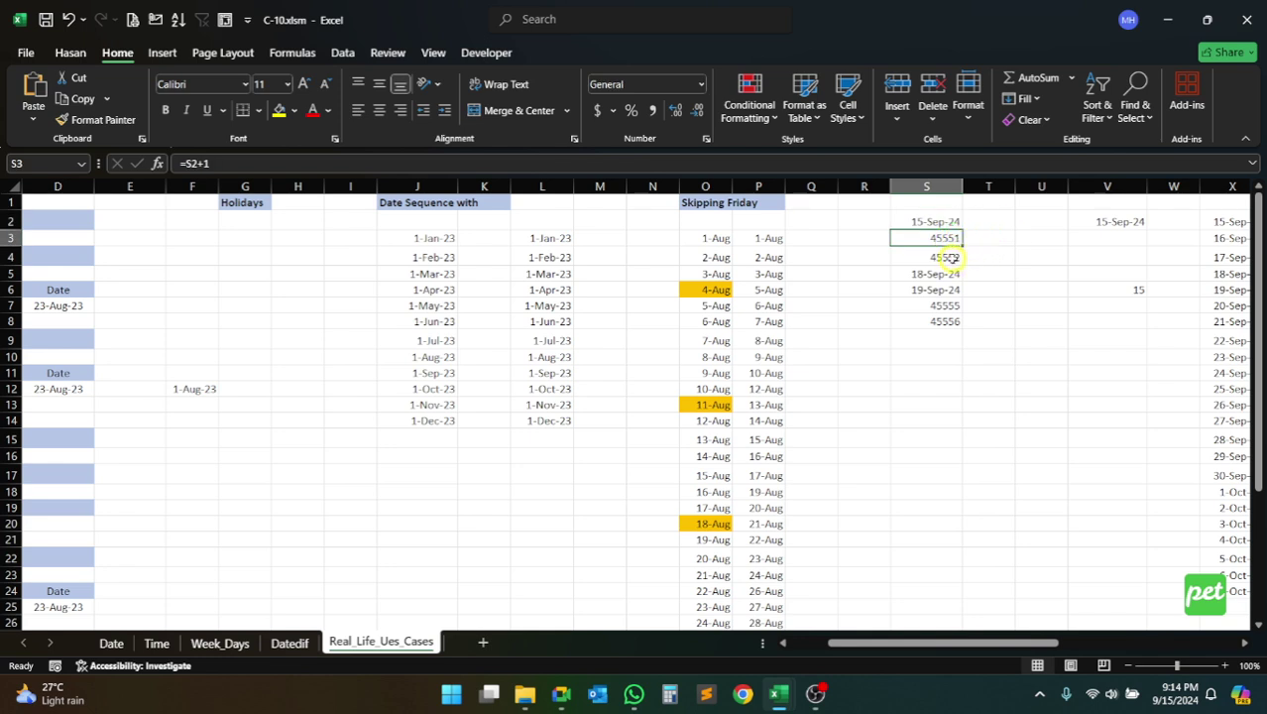
left_click(947, 258)
left_click(947, 274)
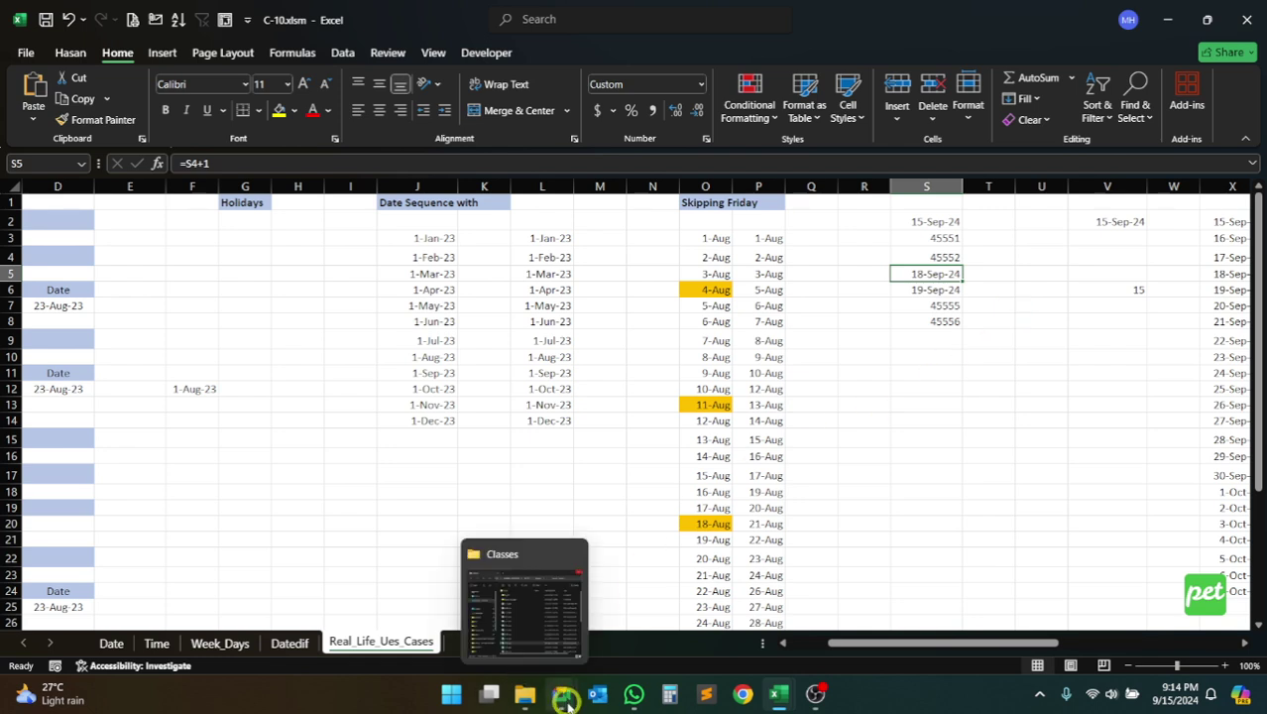
Switch to Google Meet, admit the waiting participant to the call, and return to the Excel workbook
mouse_move(565, 693)
left_click(471, 610)
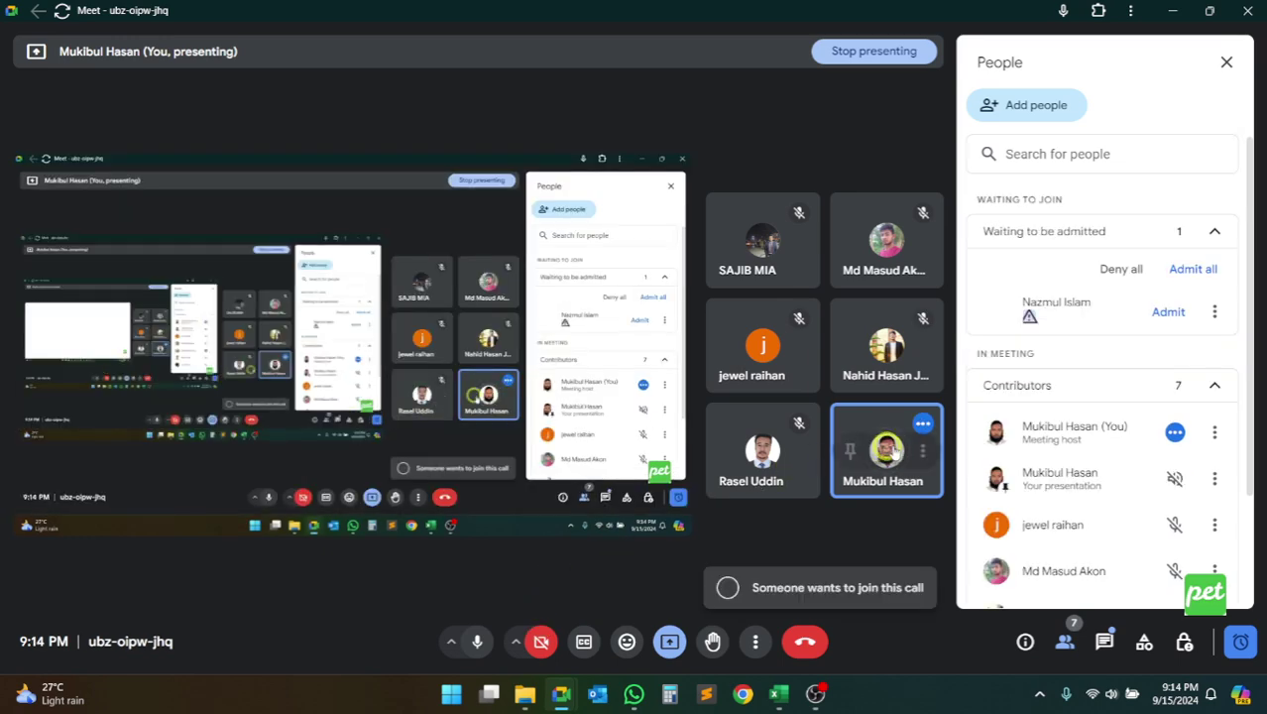
left_click(1168, 311)
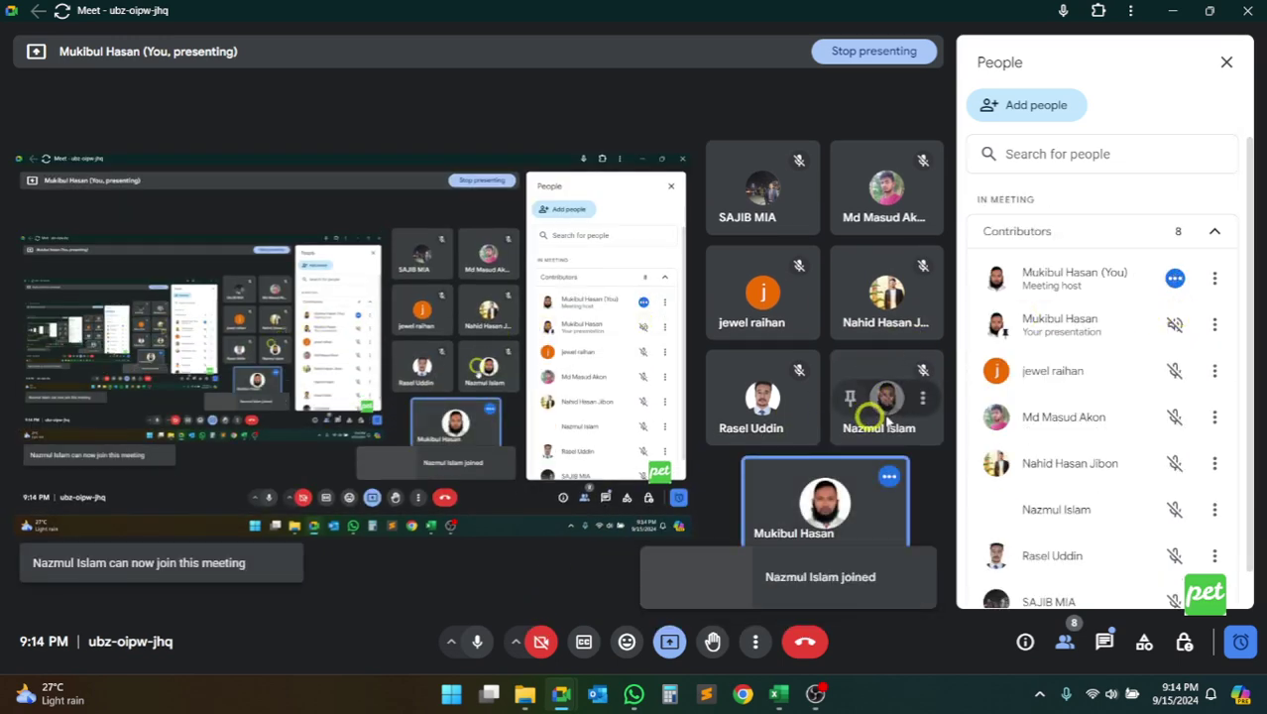
left_click(1173, 12)
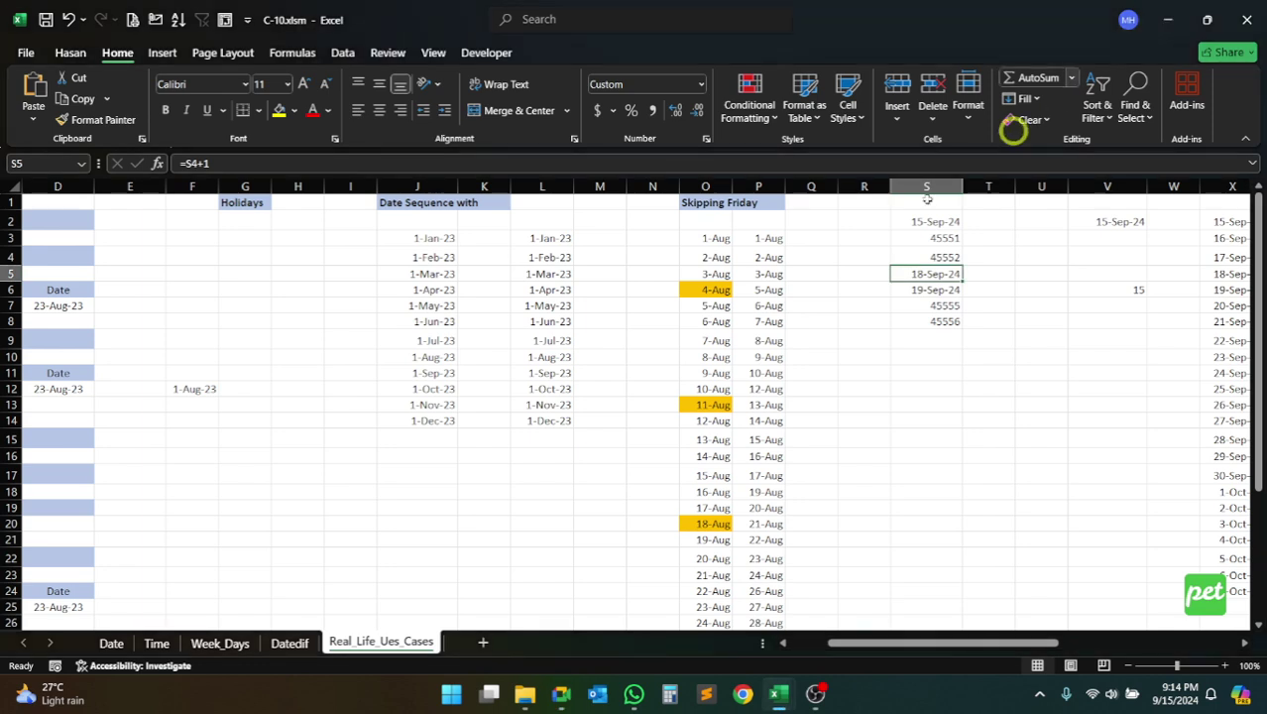
Compare the values in S2:S8 with the horizontal date sequence in Y2:AB2
left_click(922, 389)
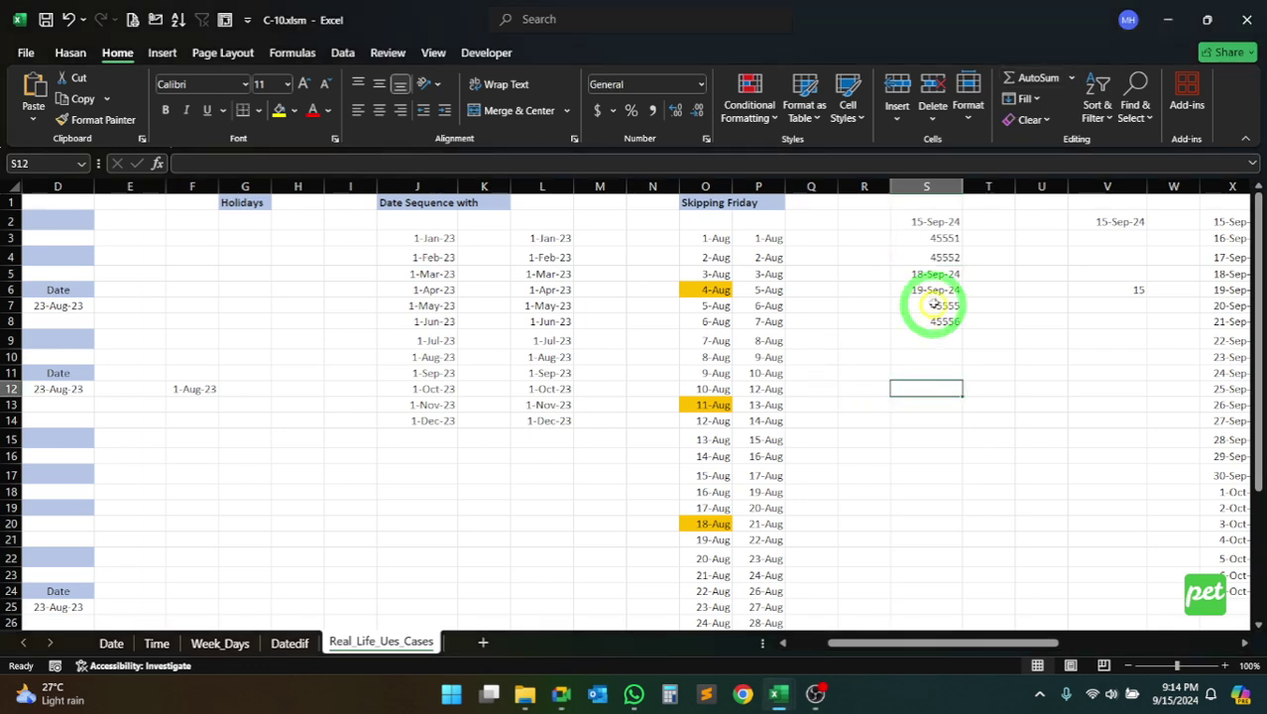
left_click(938, 238)
left_click(942, 222)
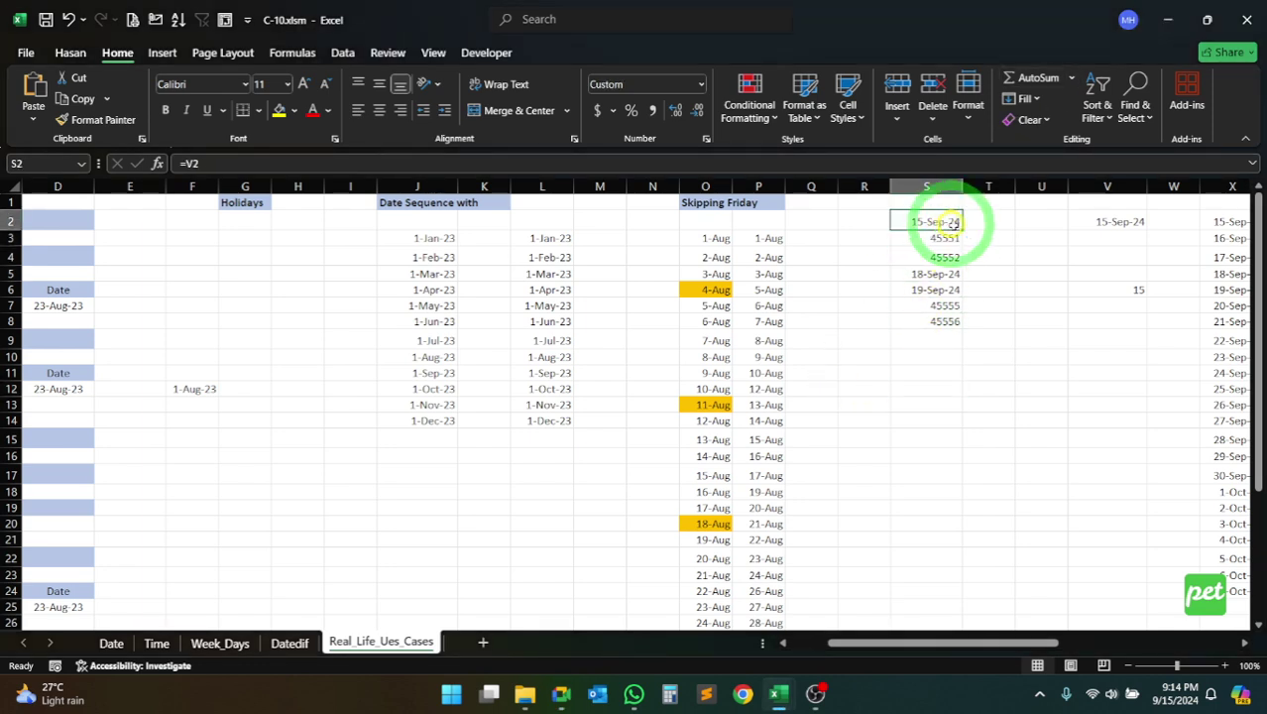
left_click(948, 238)
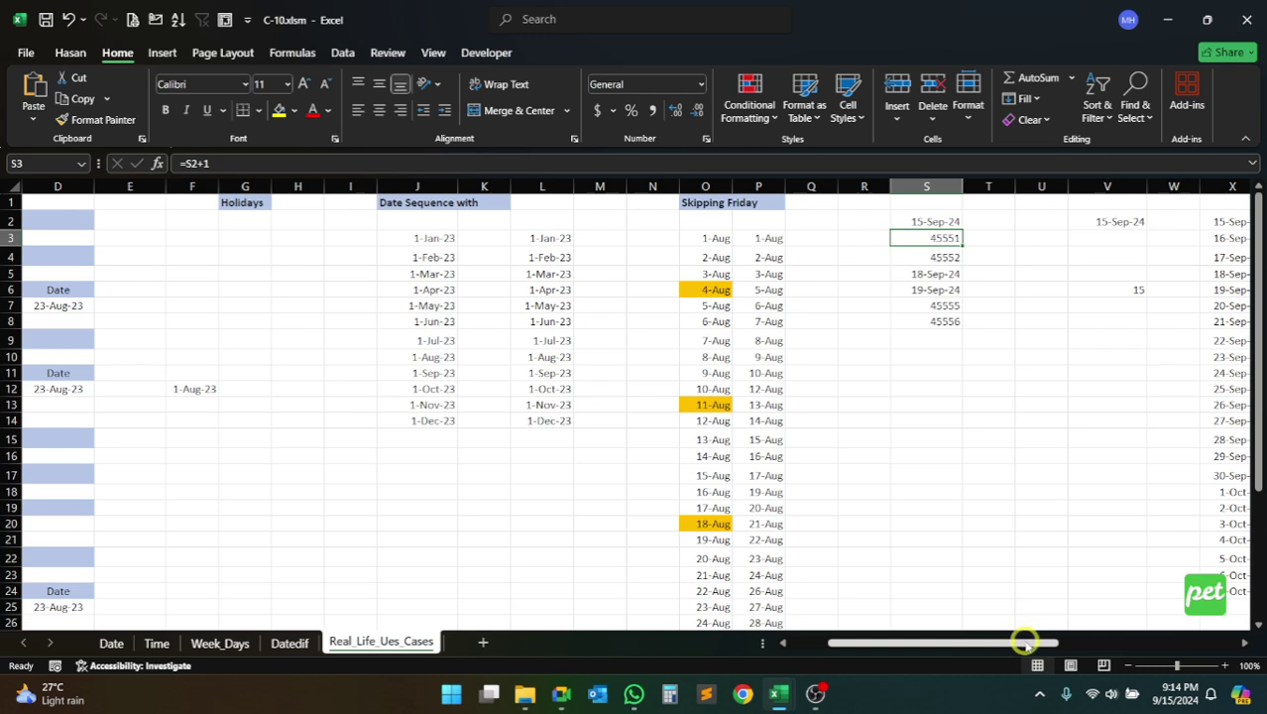
left_click_drag(1025, 643, 1107, 643)
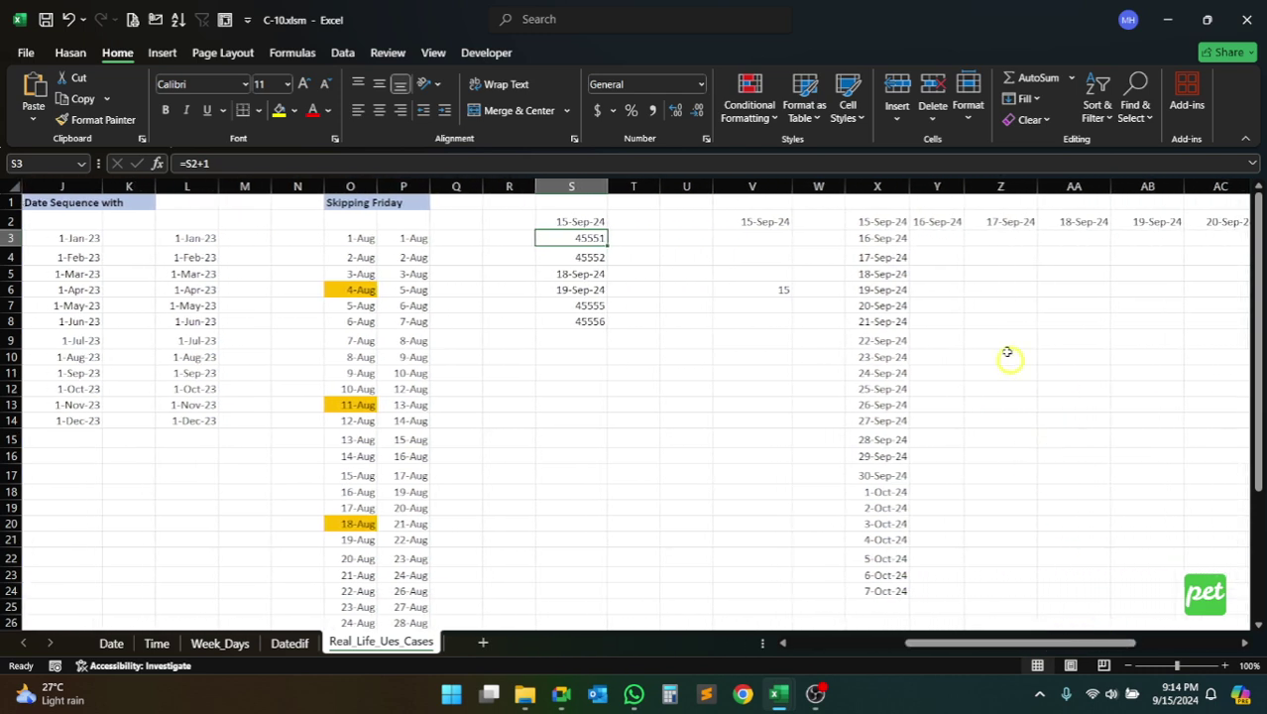
left_click_drag(920, 227, 1151, 221)
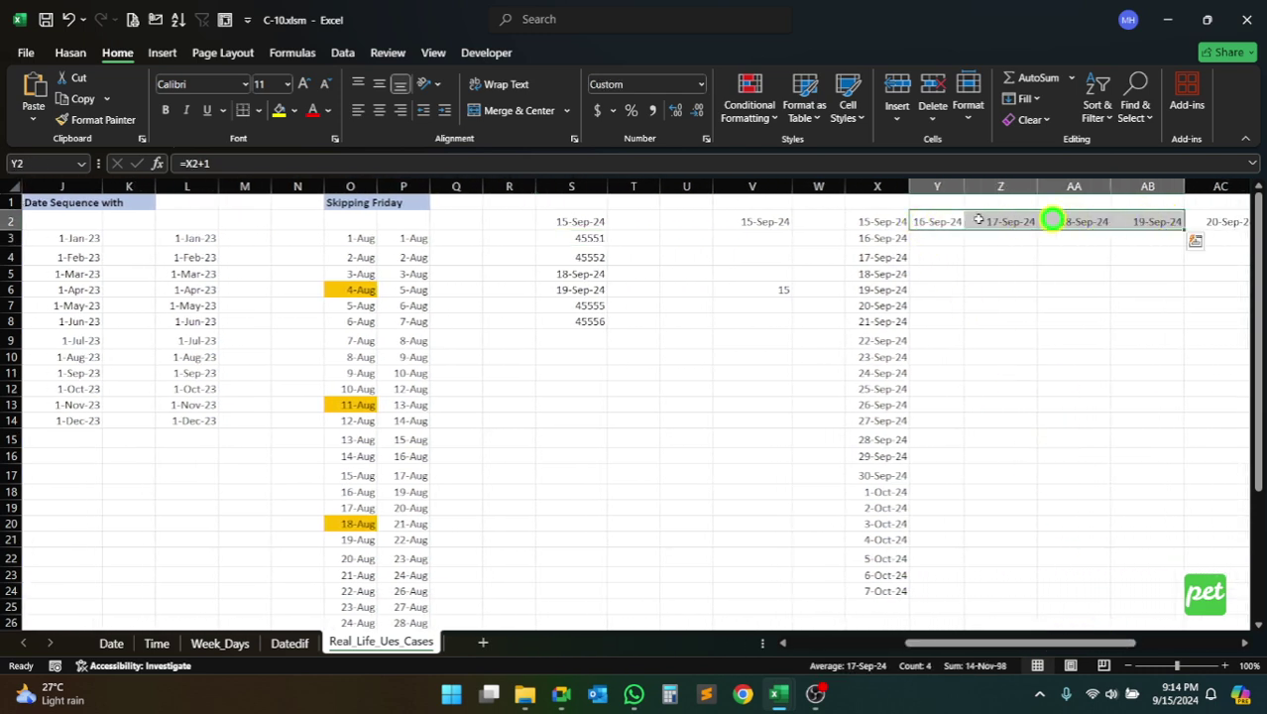
left_click(589, 236)
left_click_drag(592, 220, 590, 323)
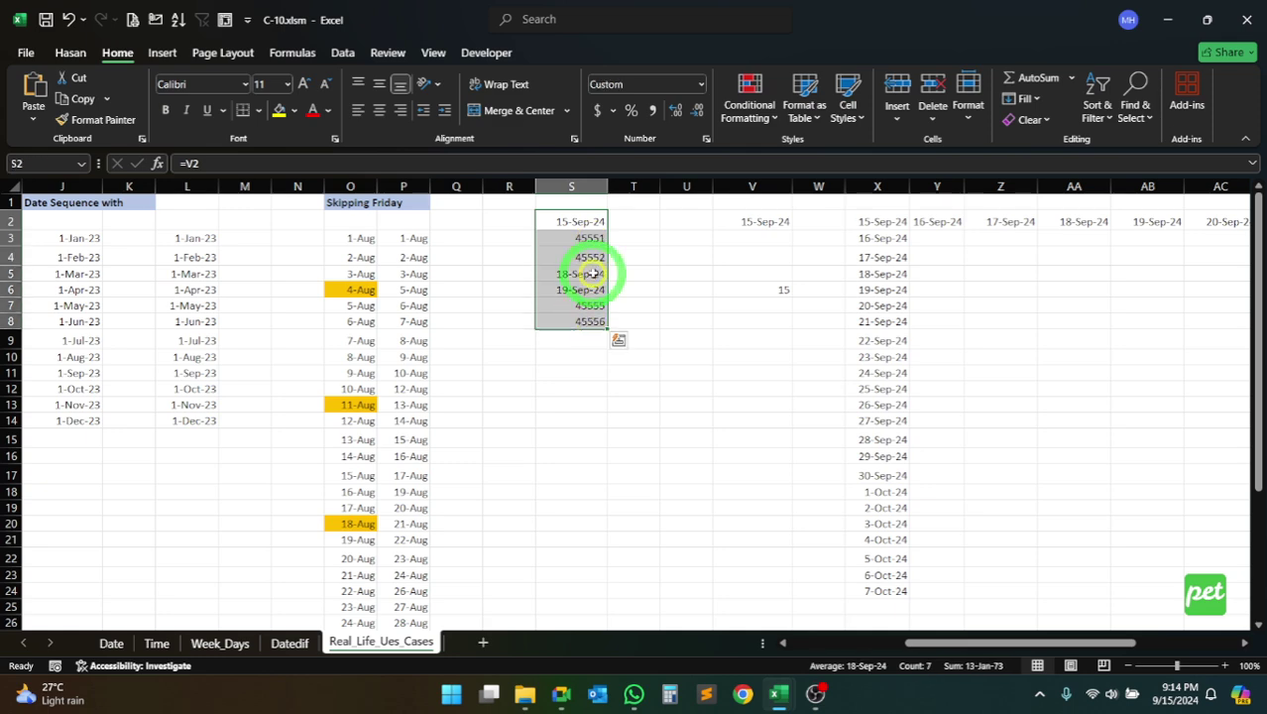
Re-enter the formula =S2+1 in S3 so it takes the date format, and fill it down through S26
left_click(589, 238)
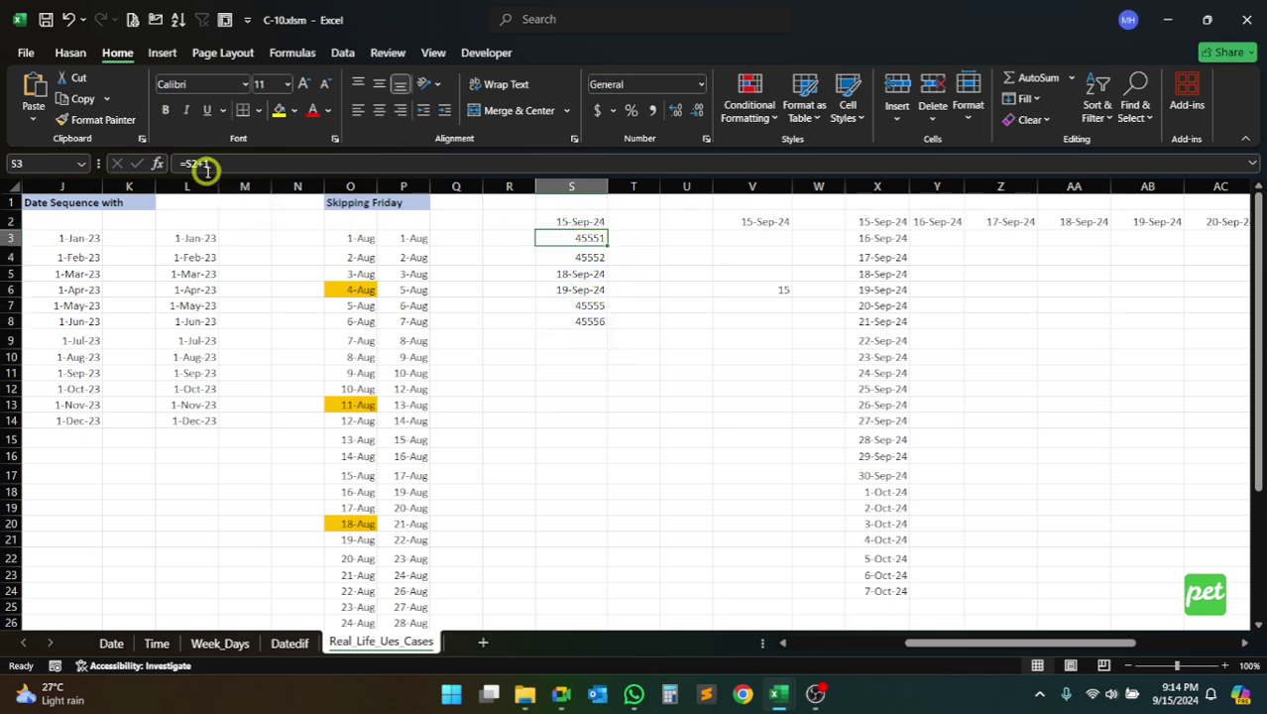
left_click(260, 164)
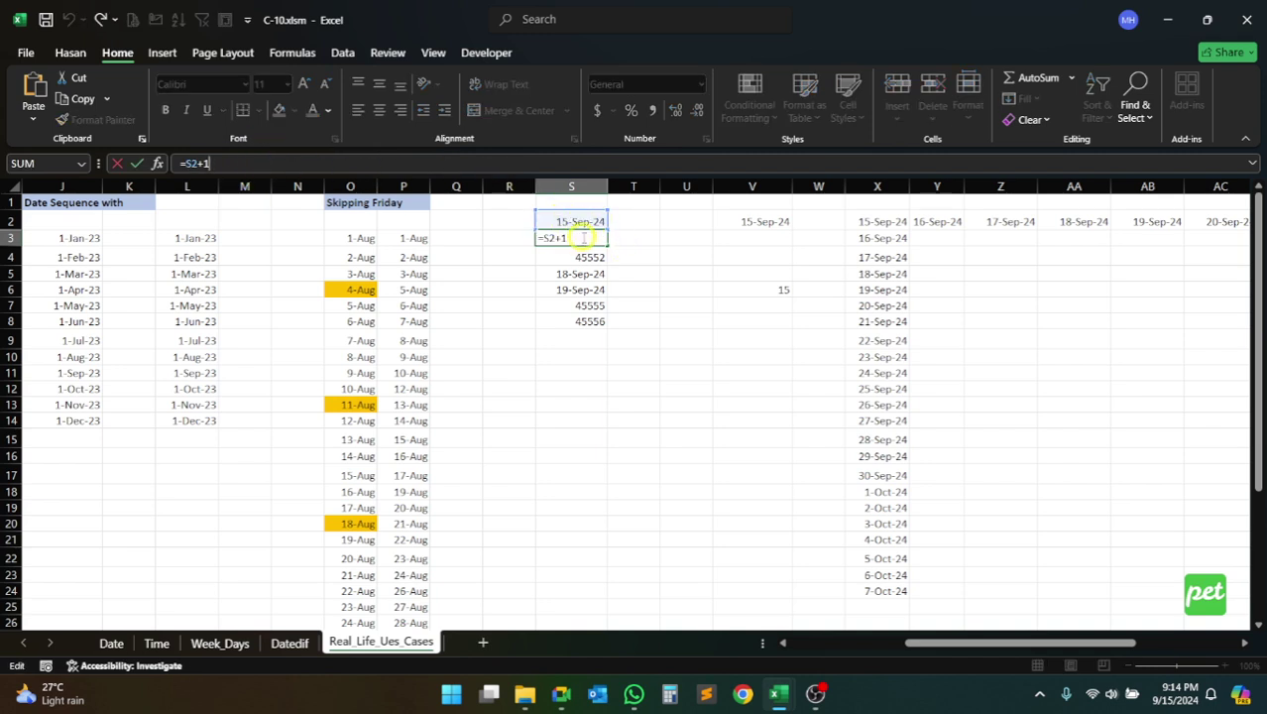
key("Return")
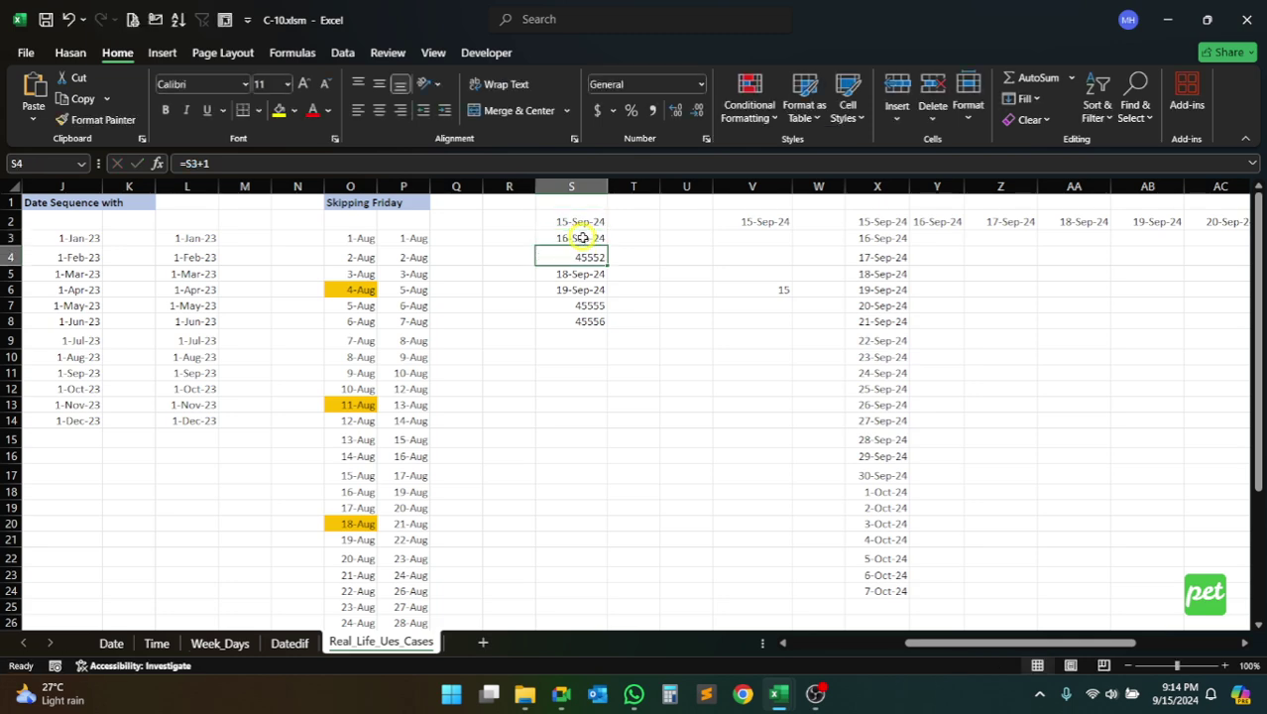
left_click(588, 241)
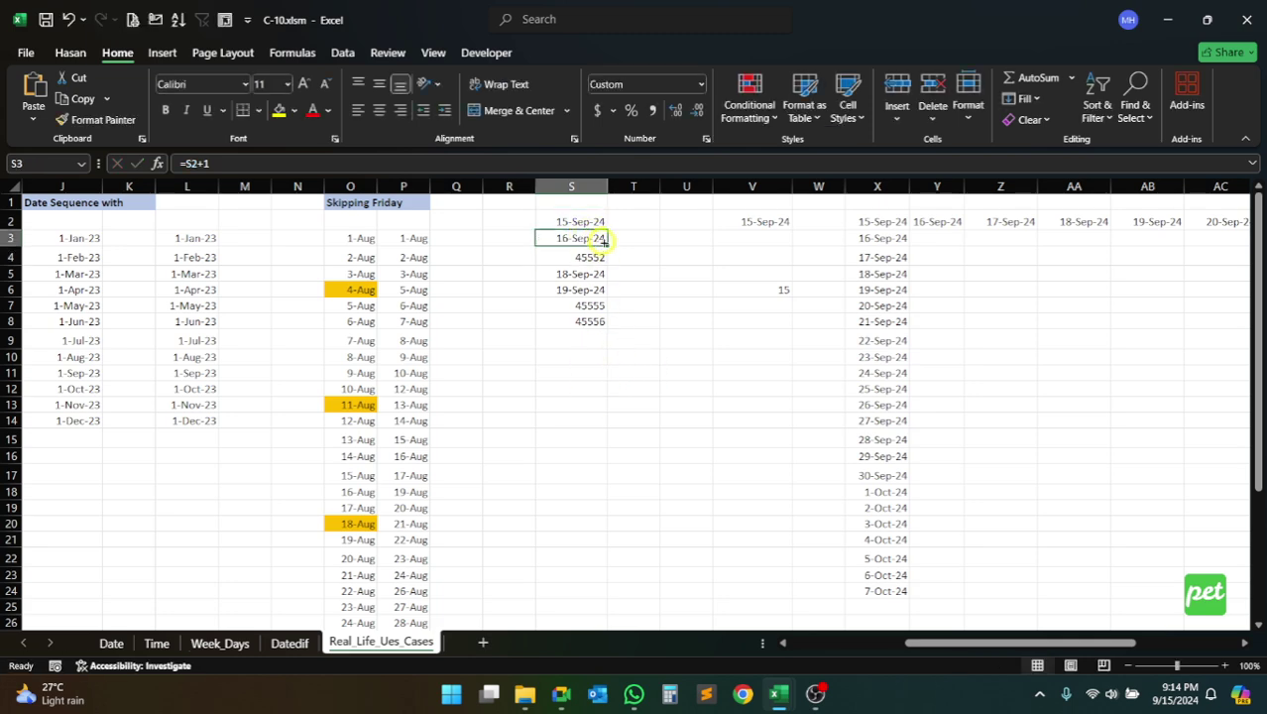
left_click_drag(606, 246, 580, 620)
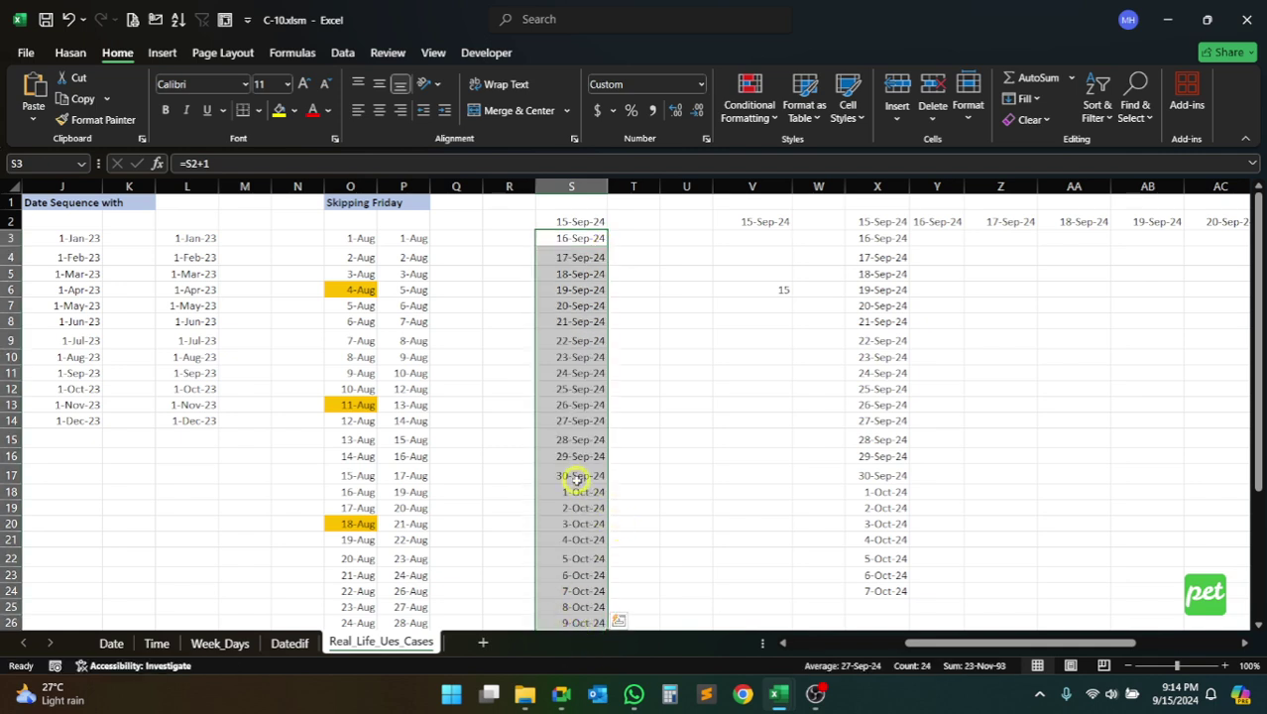
left_click_drag(580, 475, 571, 221)
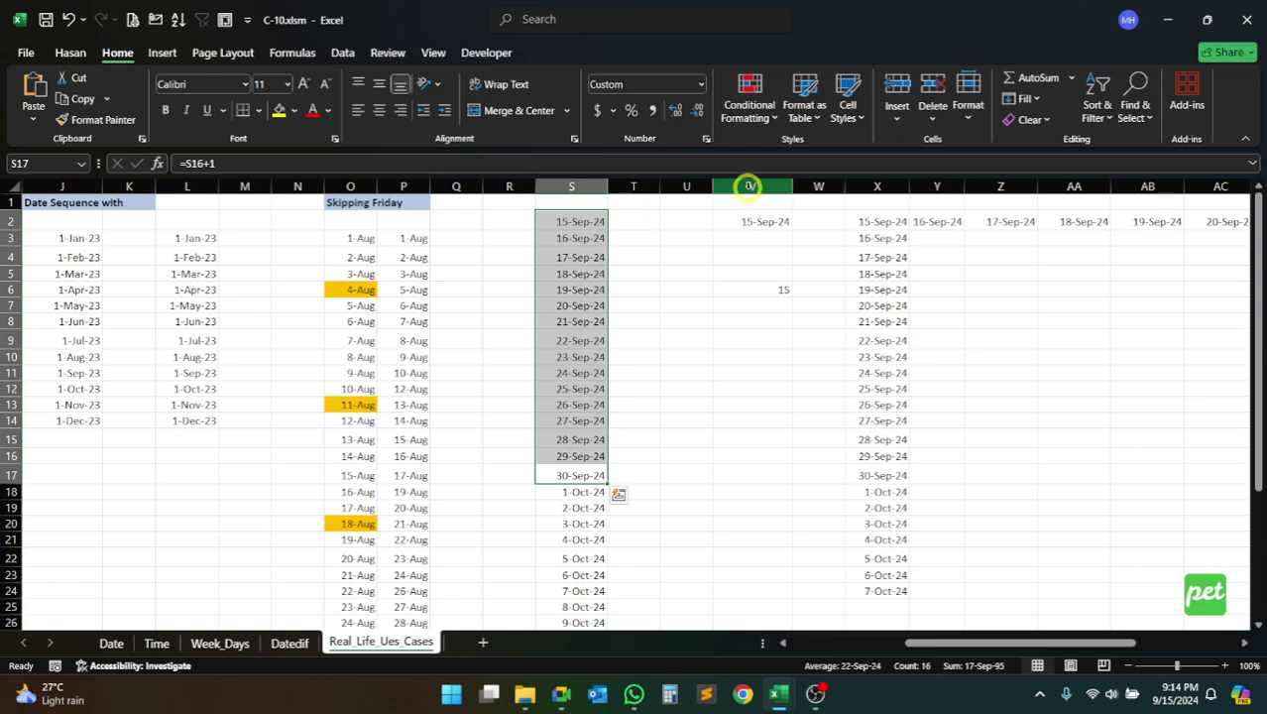
Delete column V and all columns after it
left_click(749, 187)
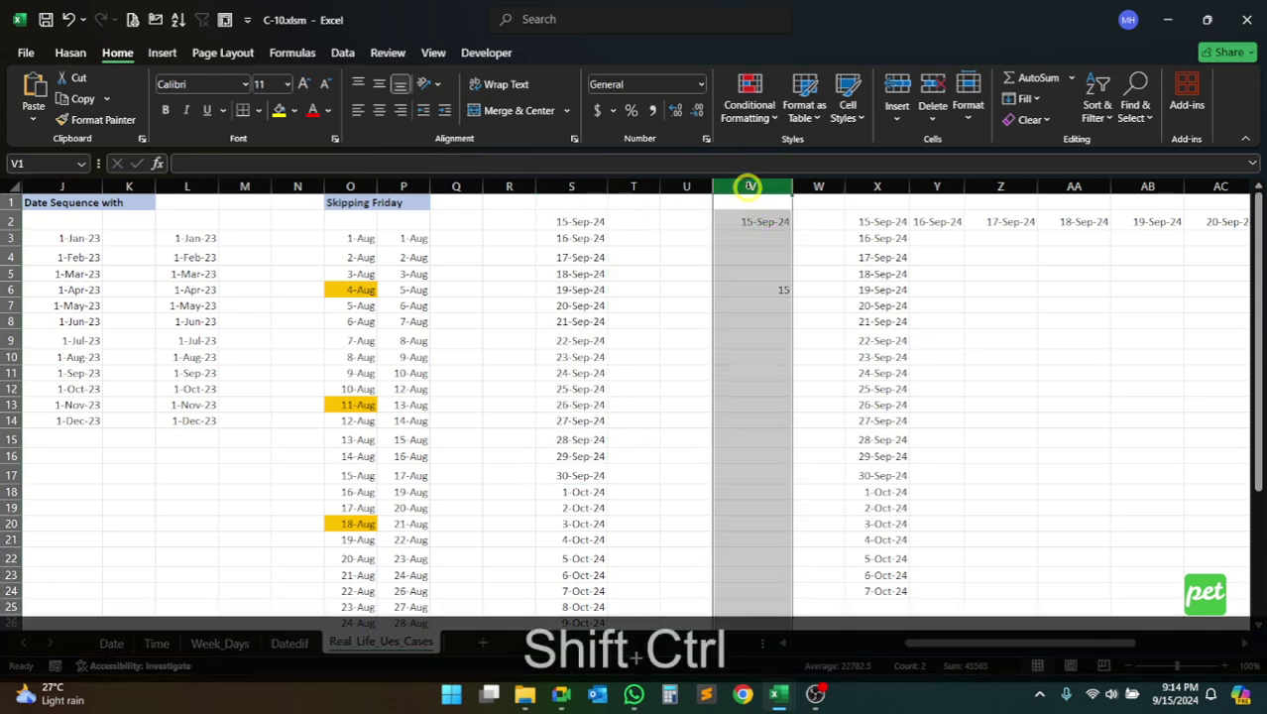
key("ctrl+shift+Right")
key("ctrl+KP_Subtract")
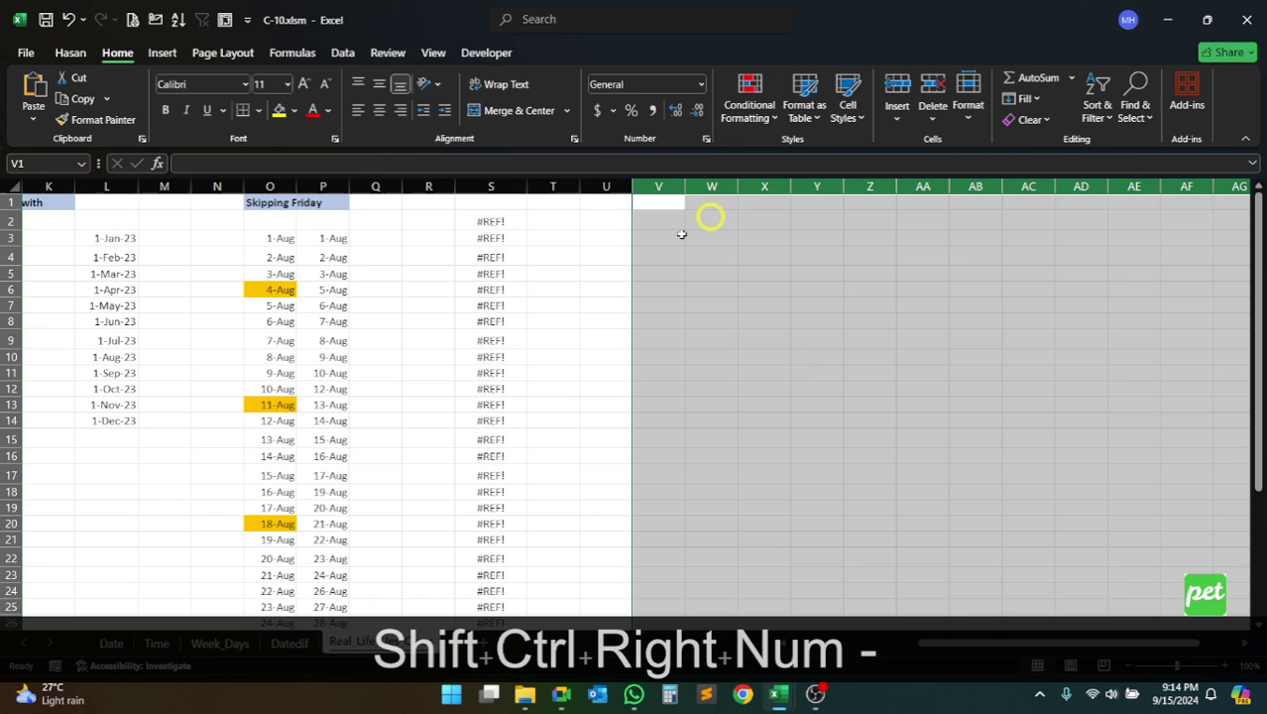
Replace the broken reference formula in S2 with the entry today()
left_click(502, 220)
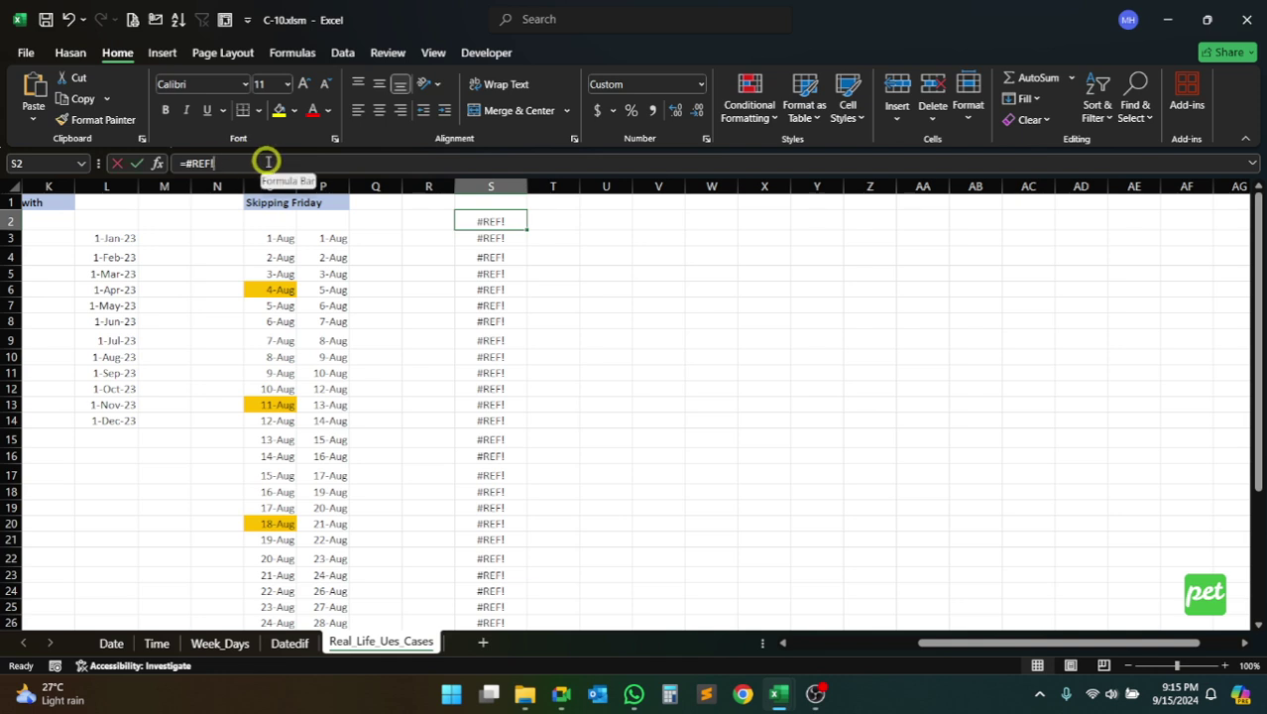
left_click_drag(267, 162, 119, 161)
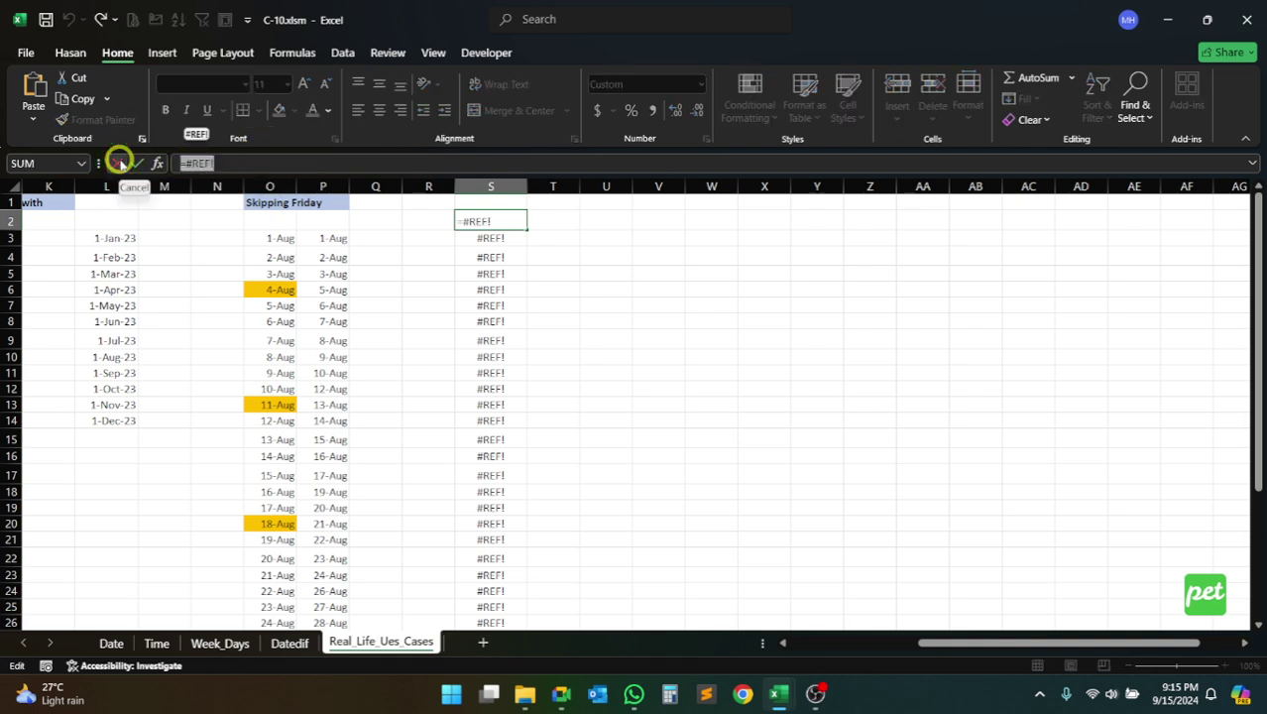
key("BackSpace")
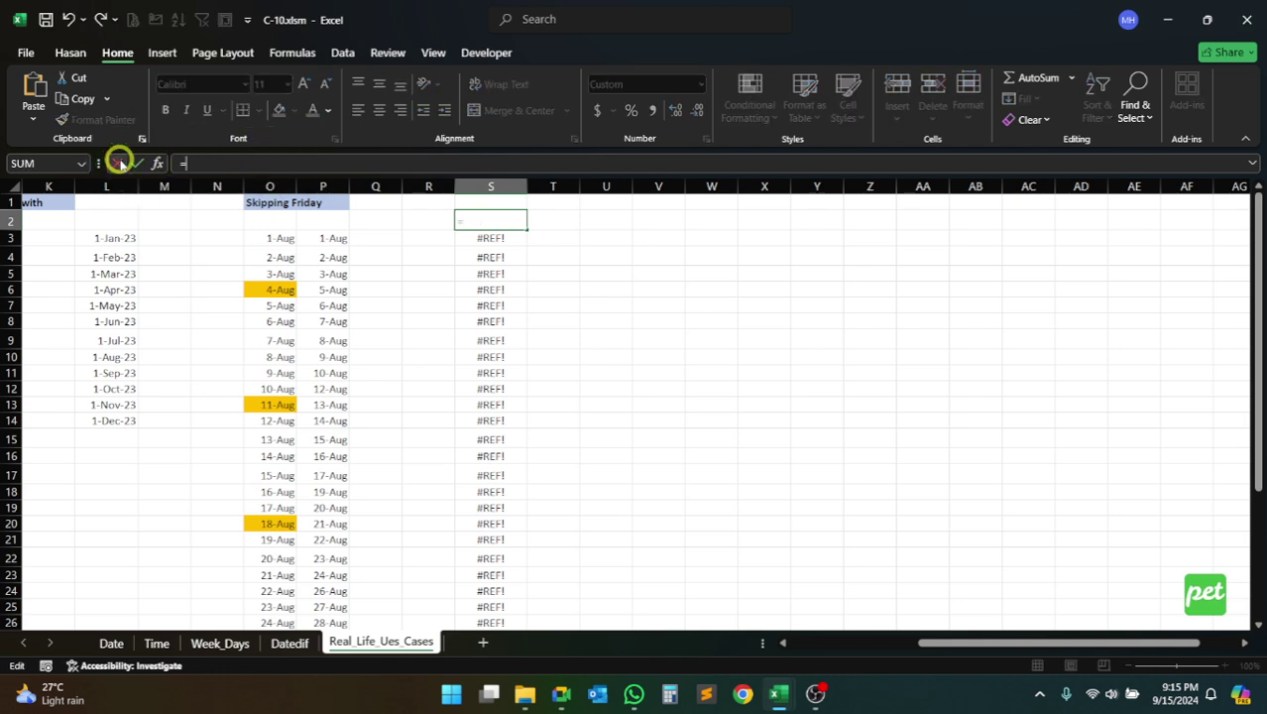
type("today")
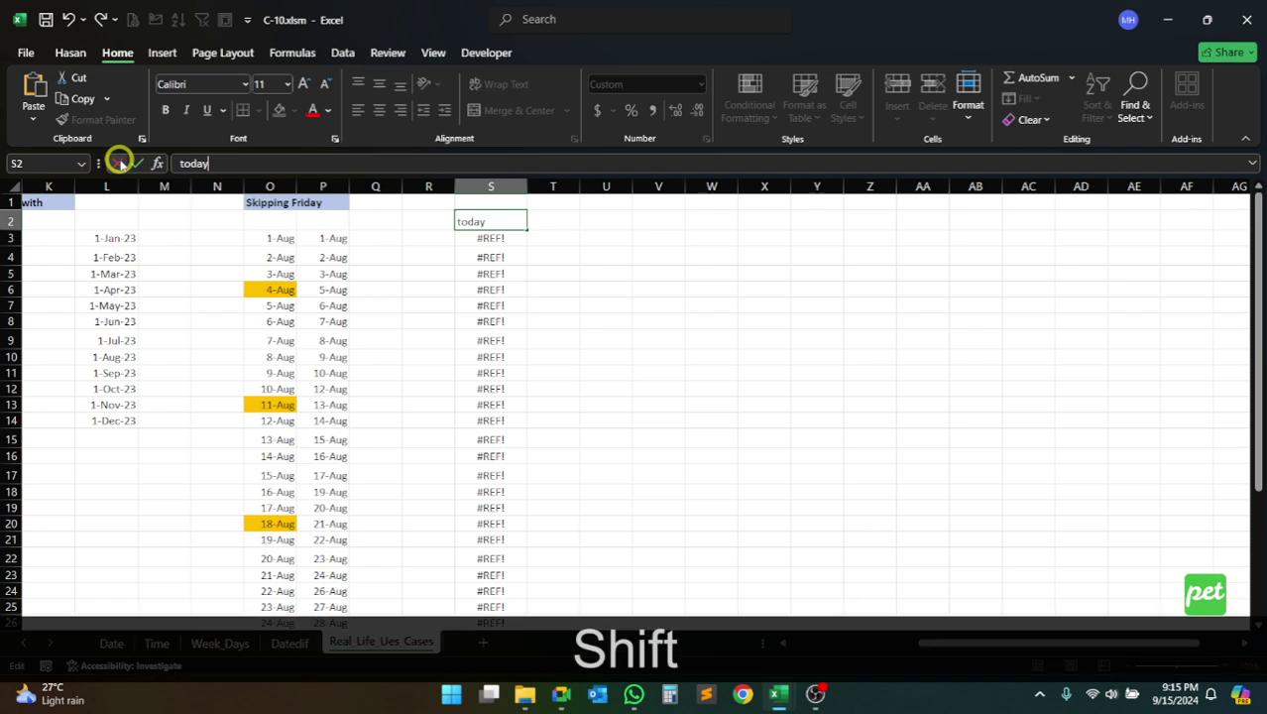
type("()")
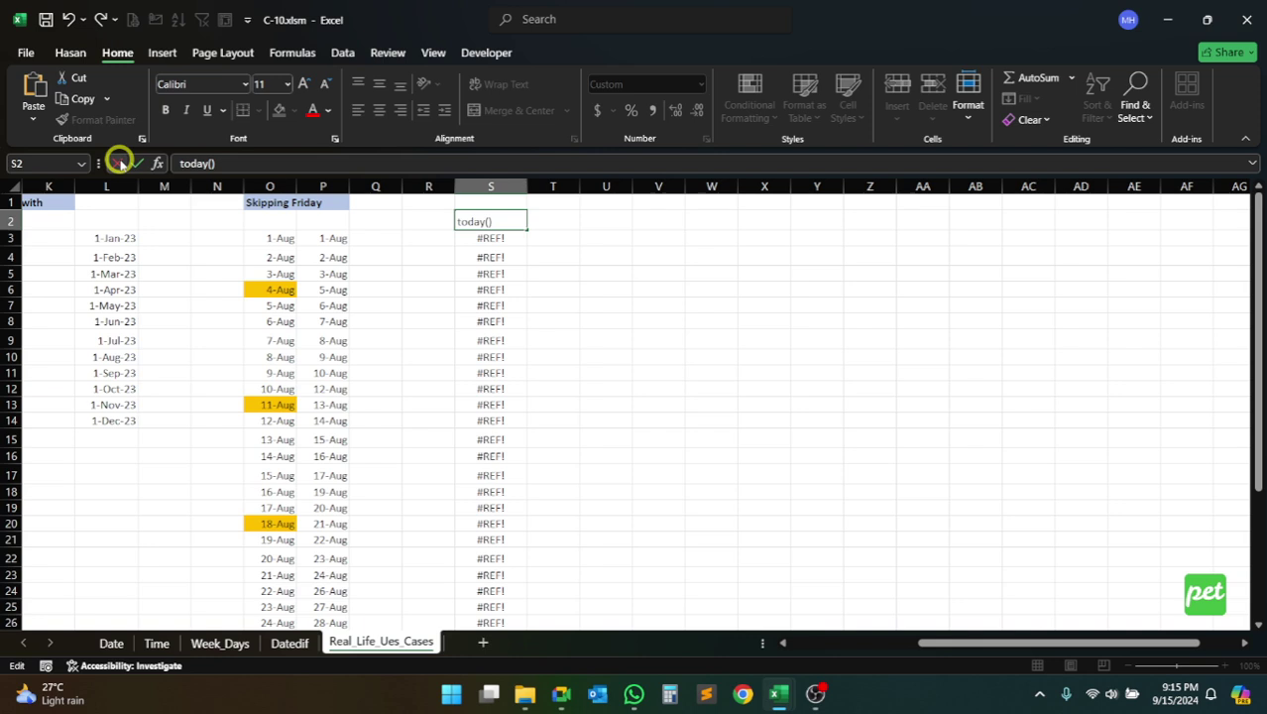
key("Return")
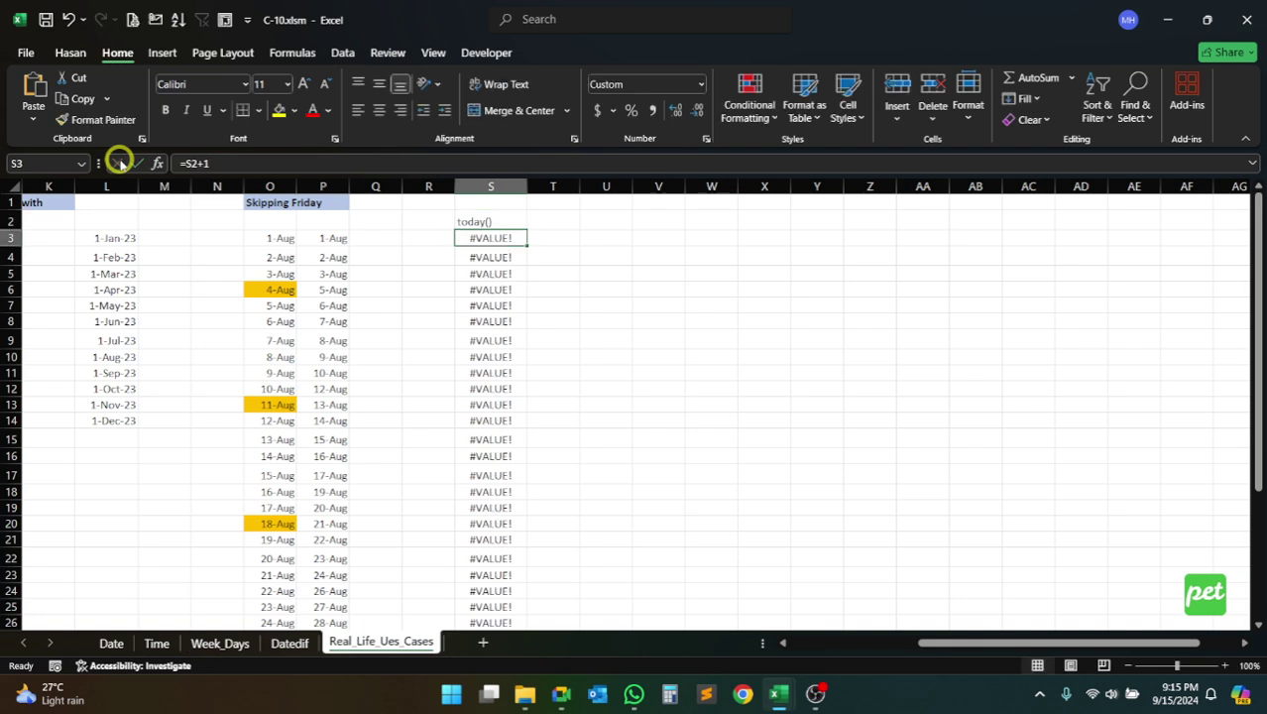
Turn the text entry in S2 into the working formula =TODAY() and check the dates down column S
key("Up")
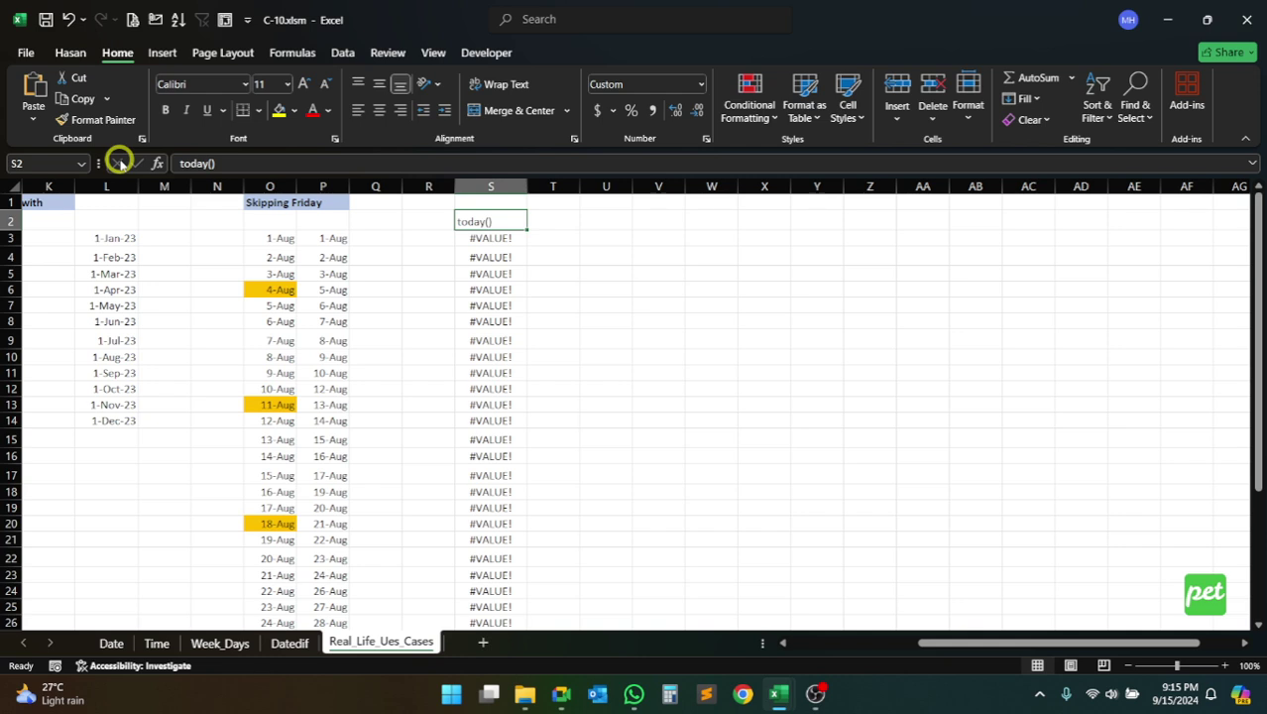
left_click(180, 163)
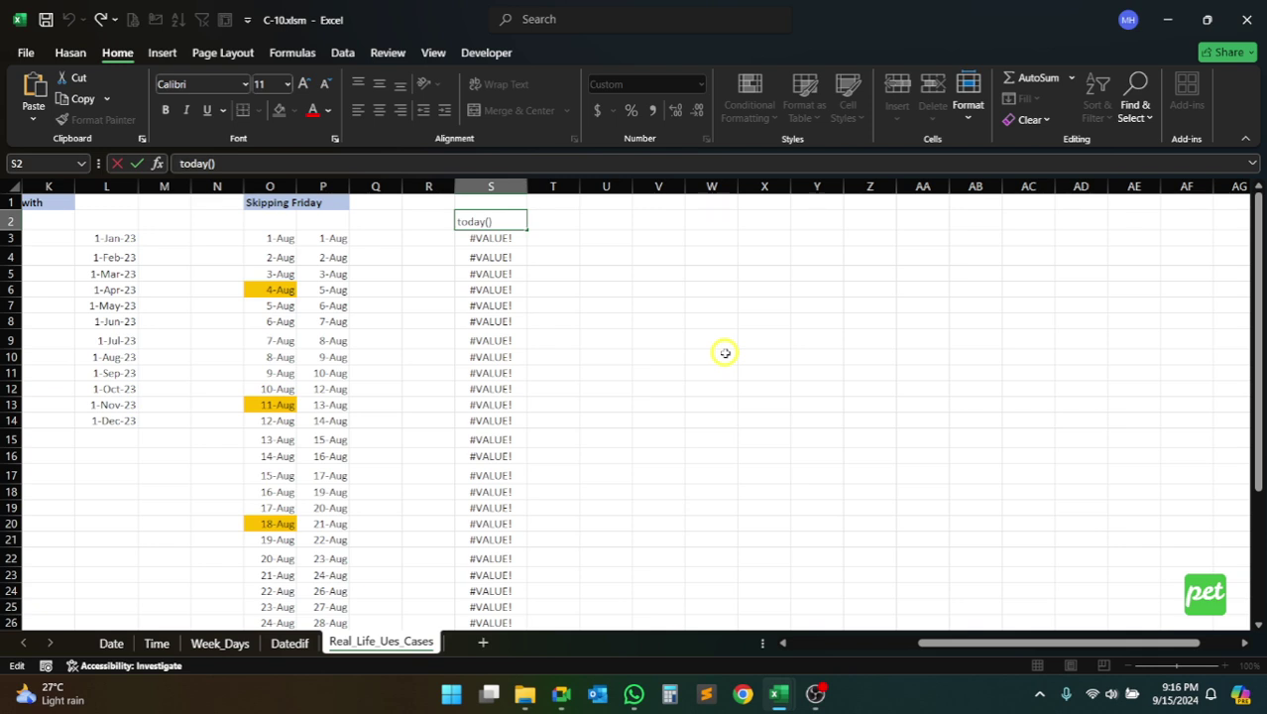
type("=")
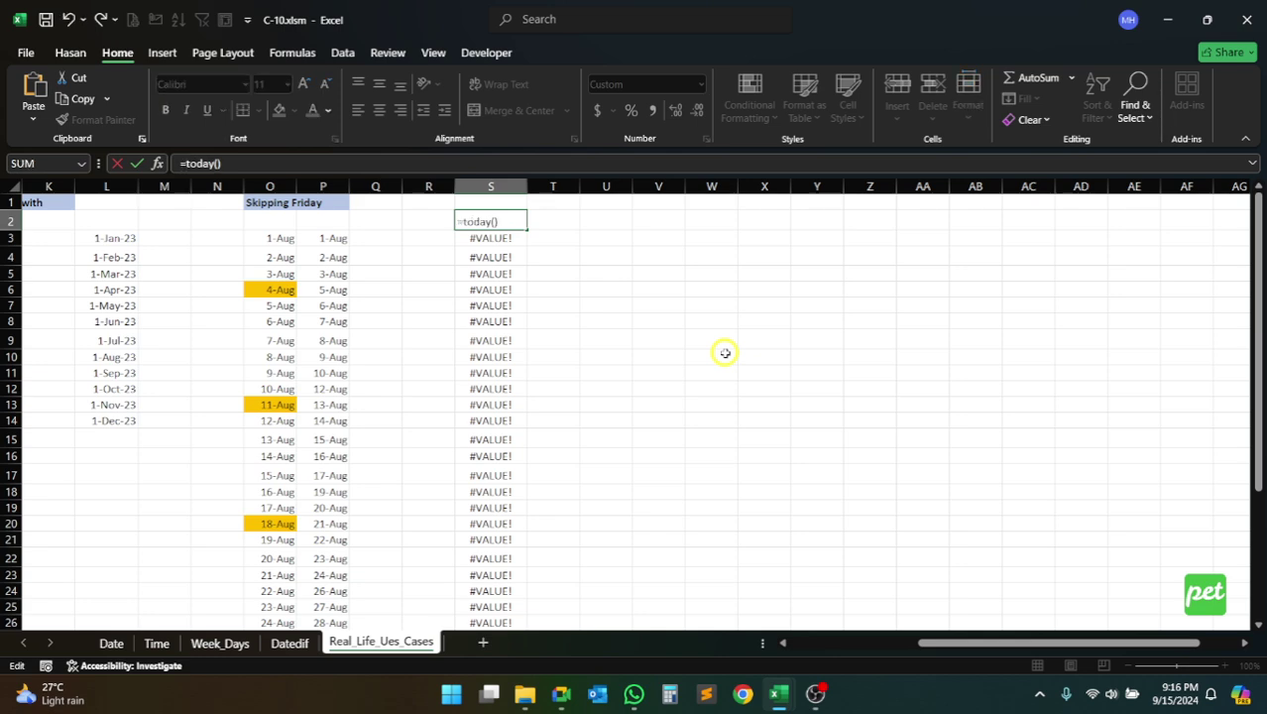
key("Return")
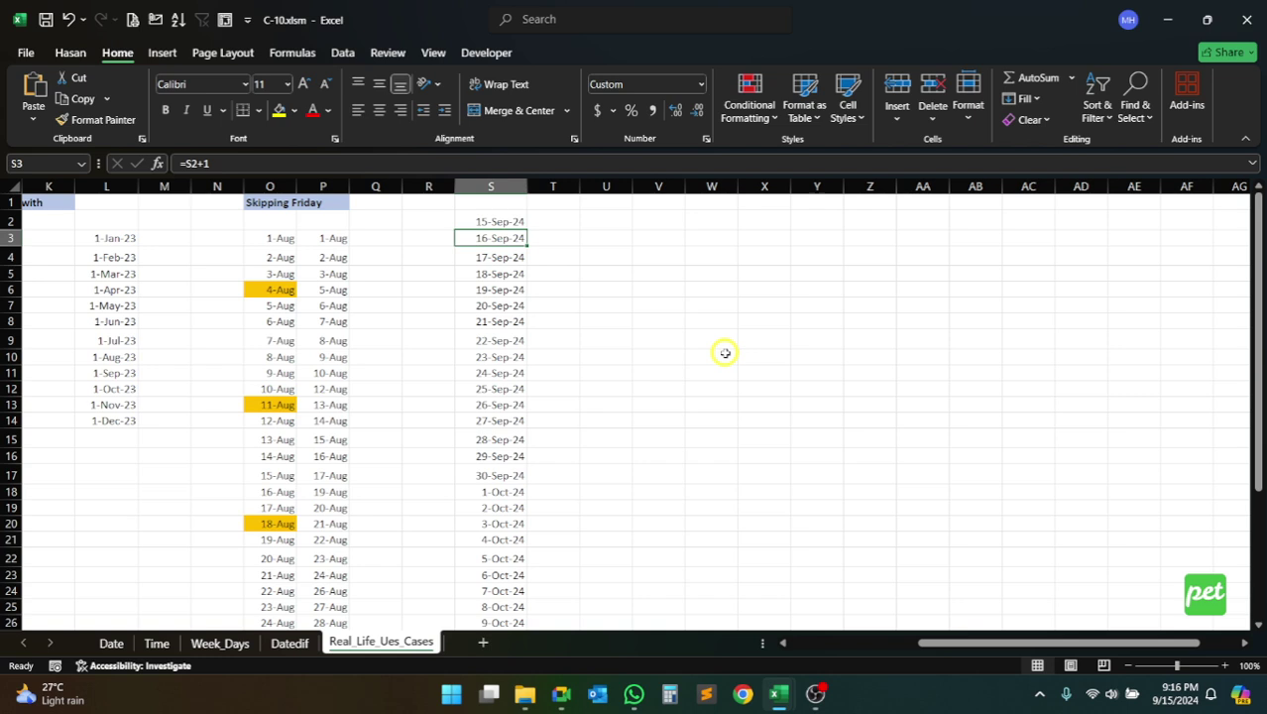
scroll(508, 367, "down", 3)
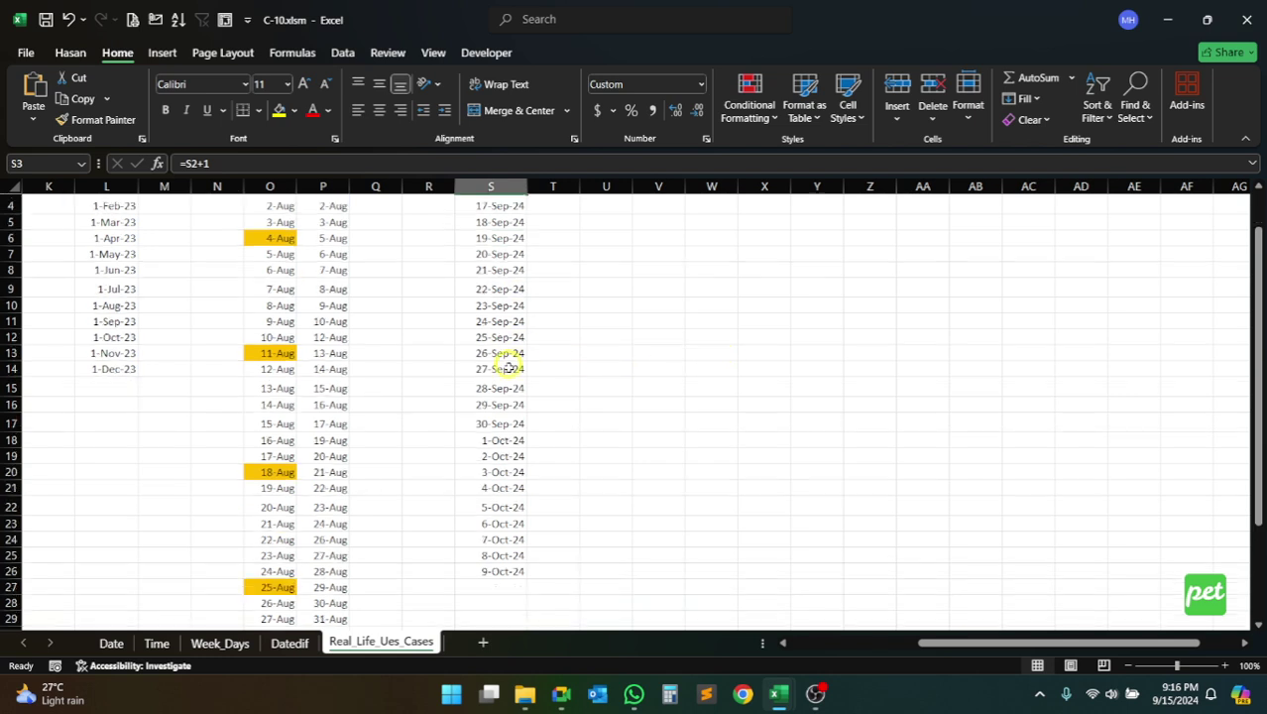
scroll(498, 476, "up", 3)
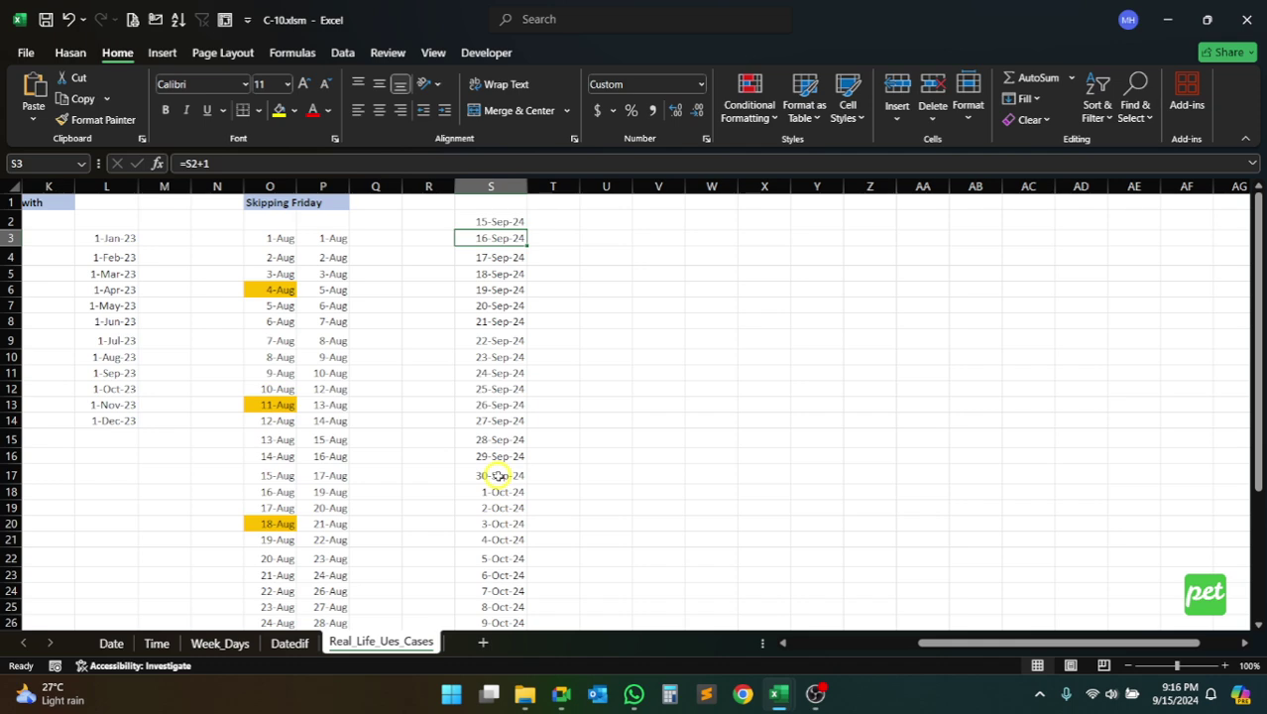
left_click(498, 220)
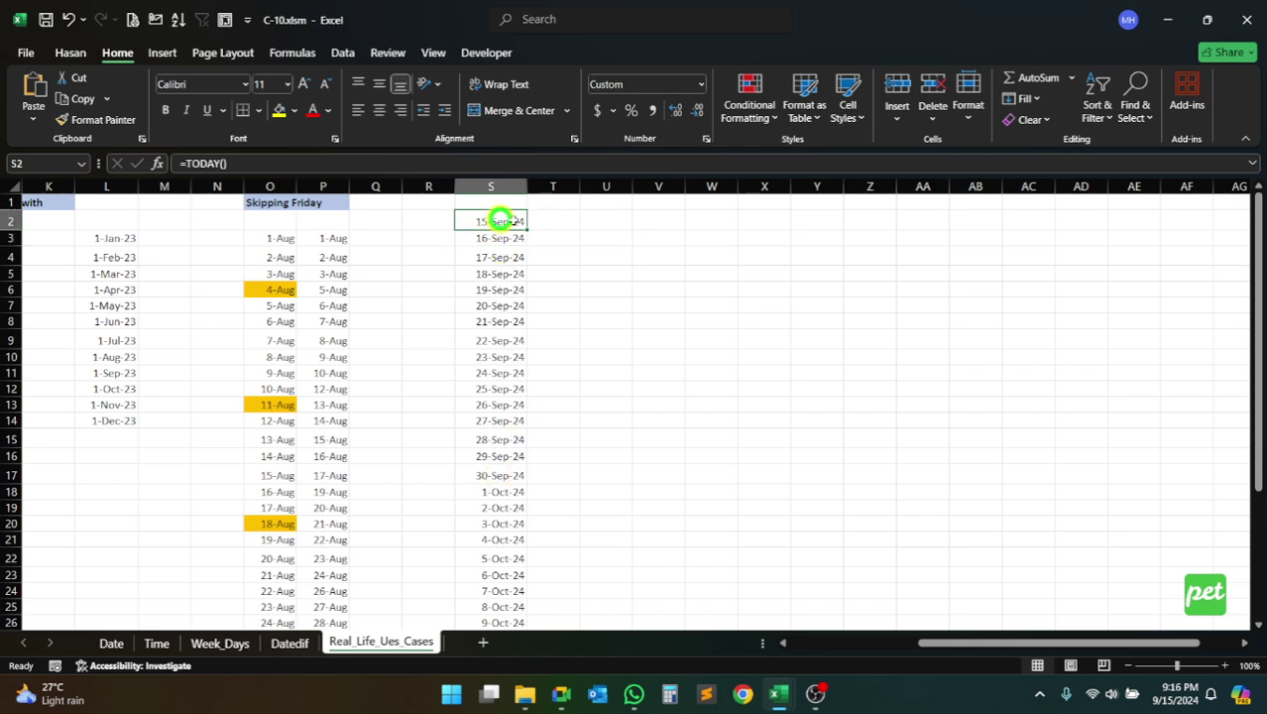
Enter the formula =S2+1 in T2 and fill it across row 2 through AF2
left_click(559, 220)
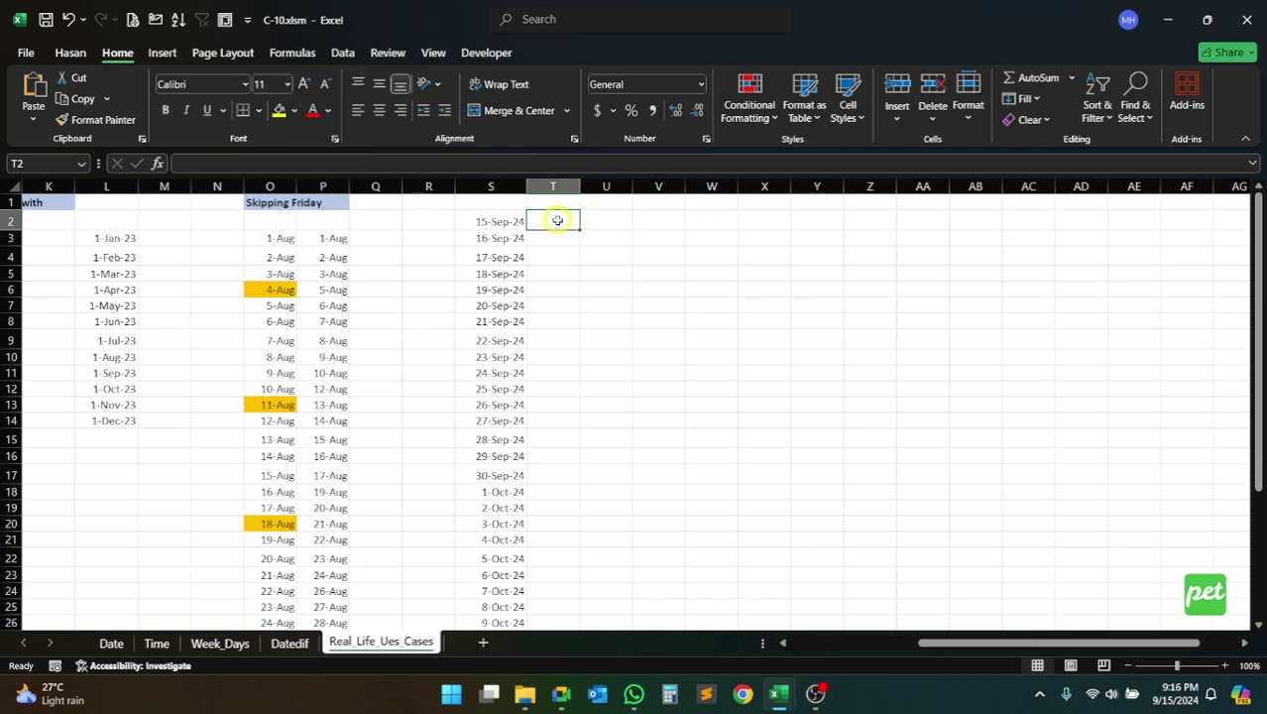
type("=")
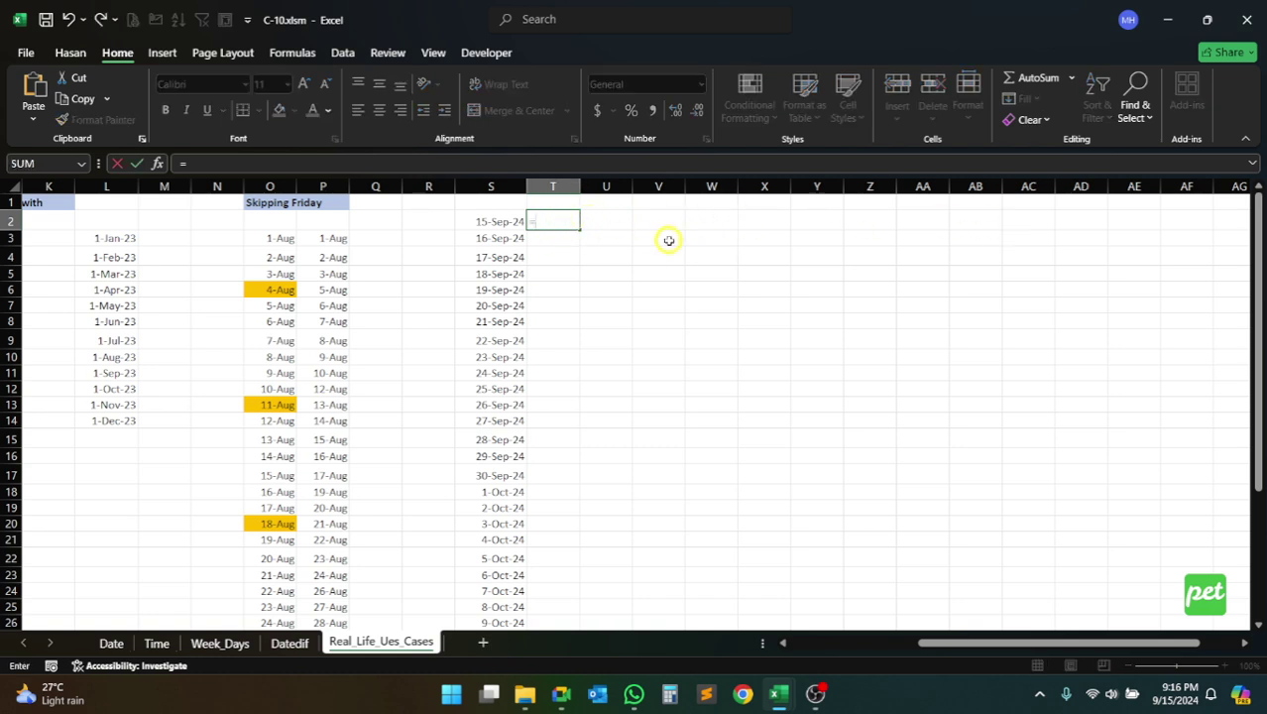
key("Left")
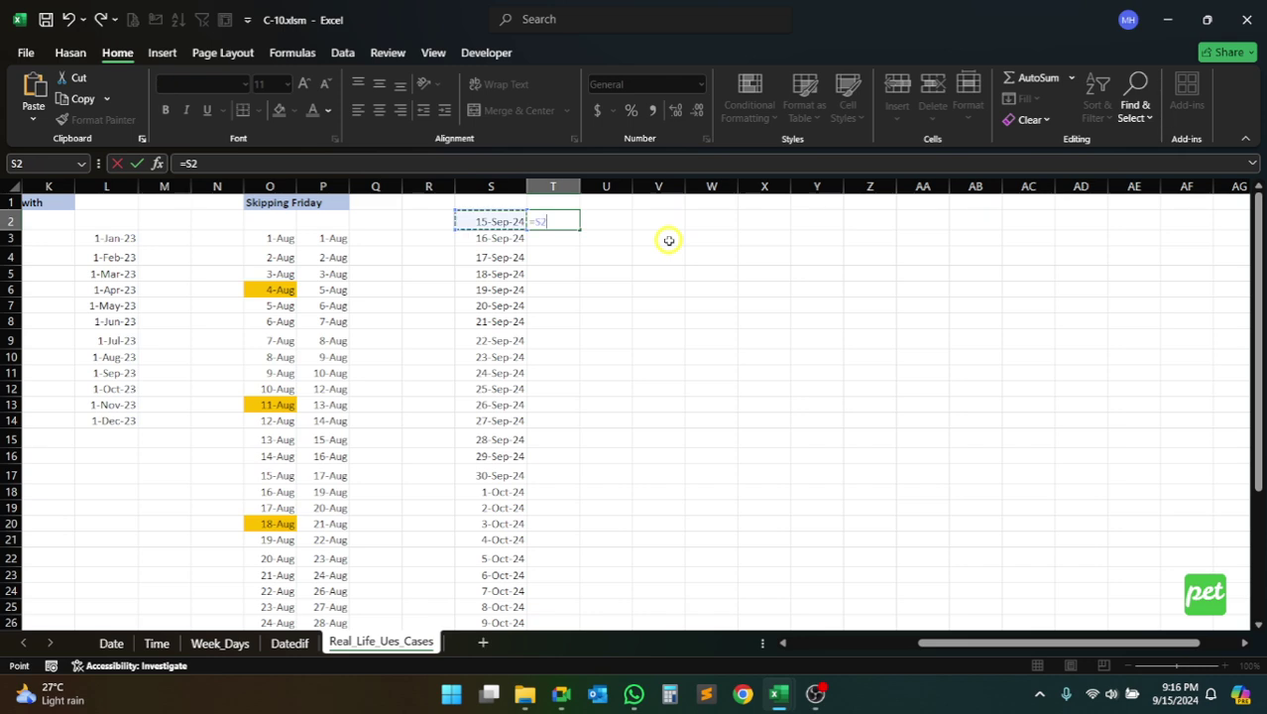
type("+1")
key("Return")
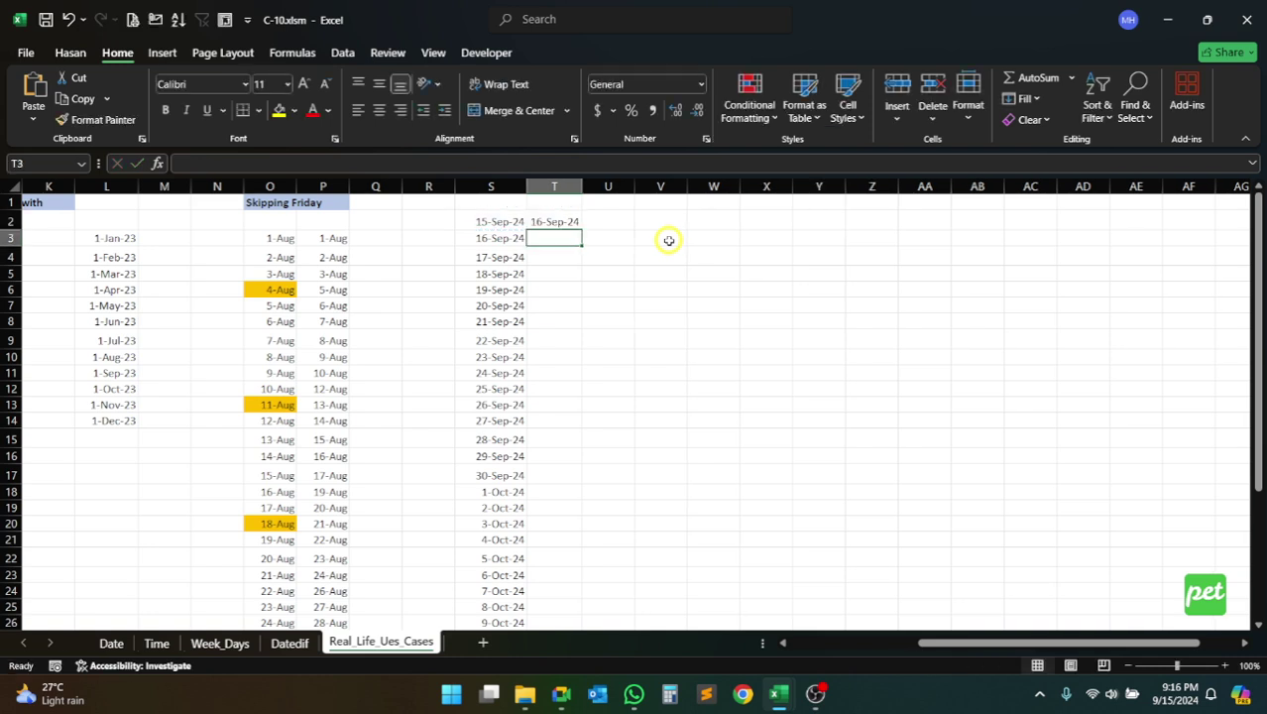
left_click(568, 223)
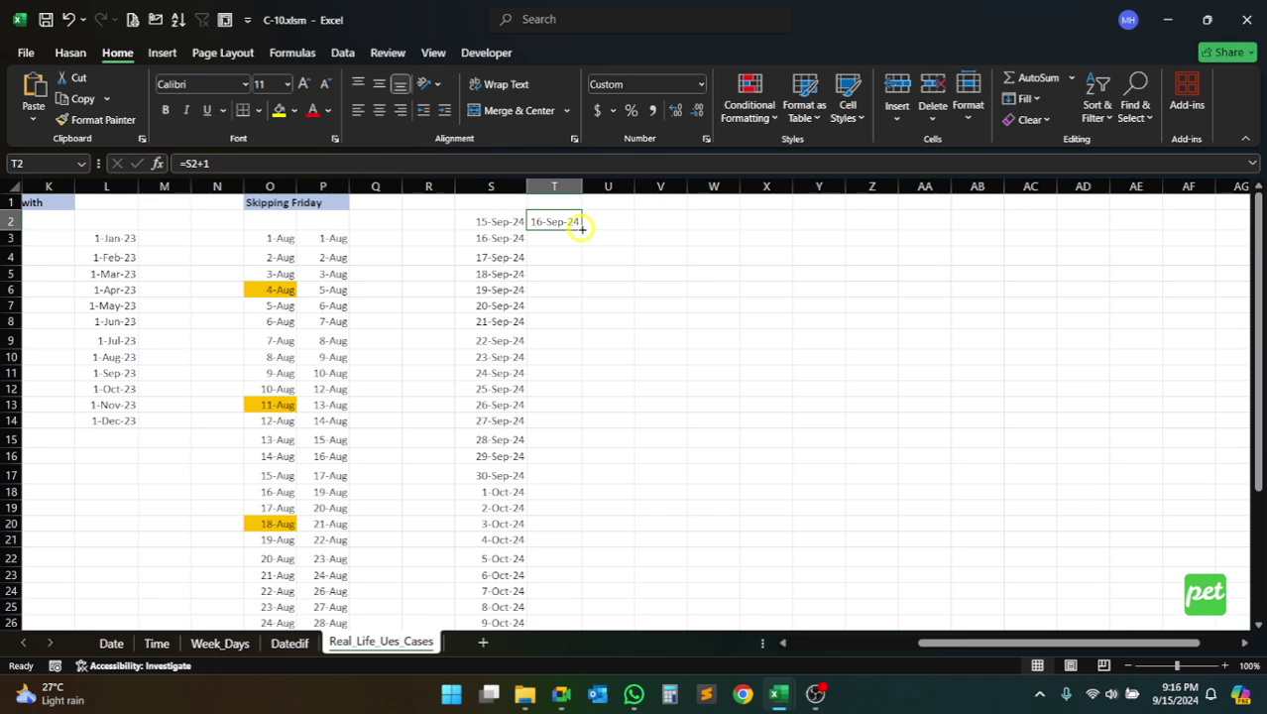
left_click_drag(582, 229, 1226, 234)
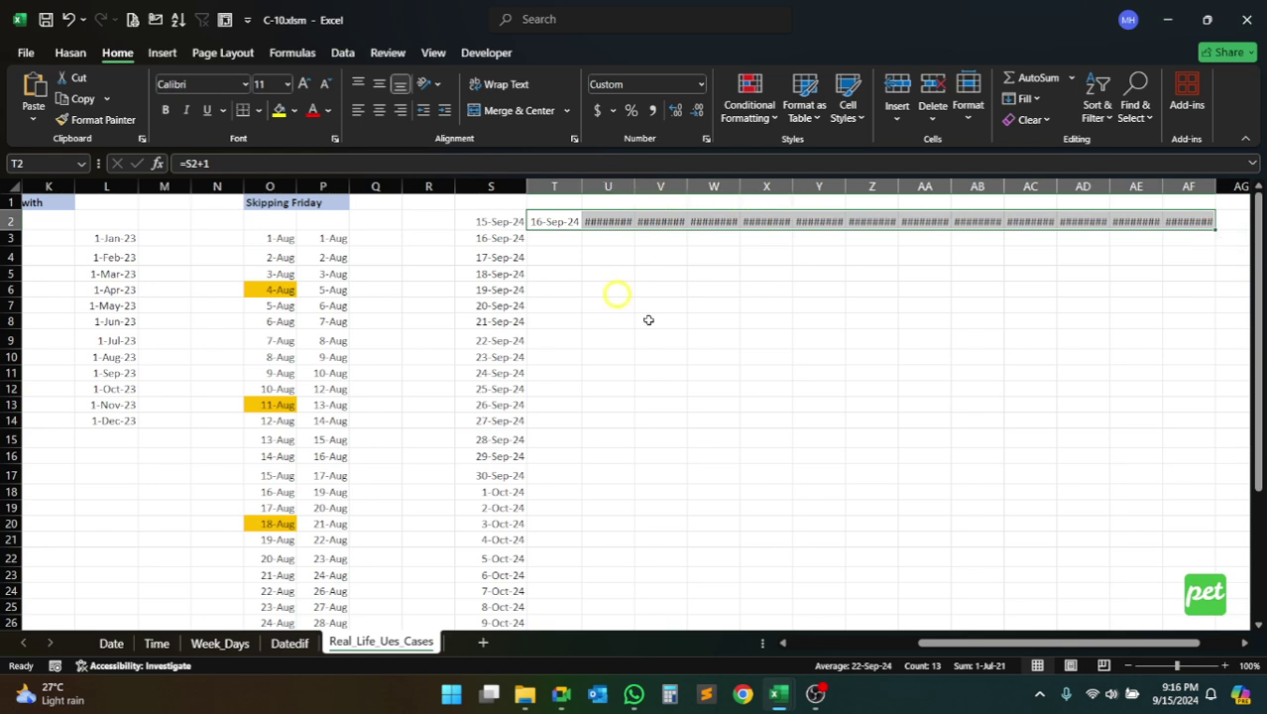
left_click_drag(1029, 642, 1099, 643)
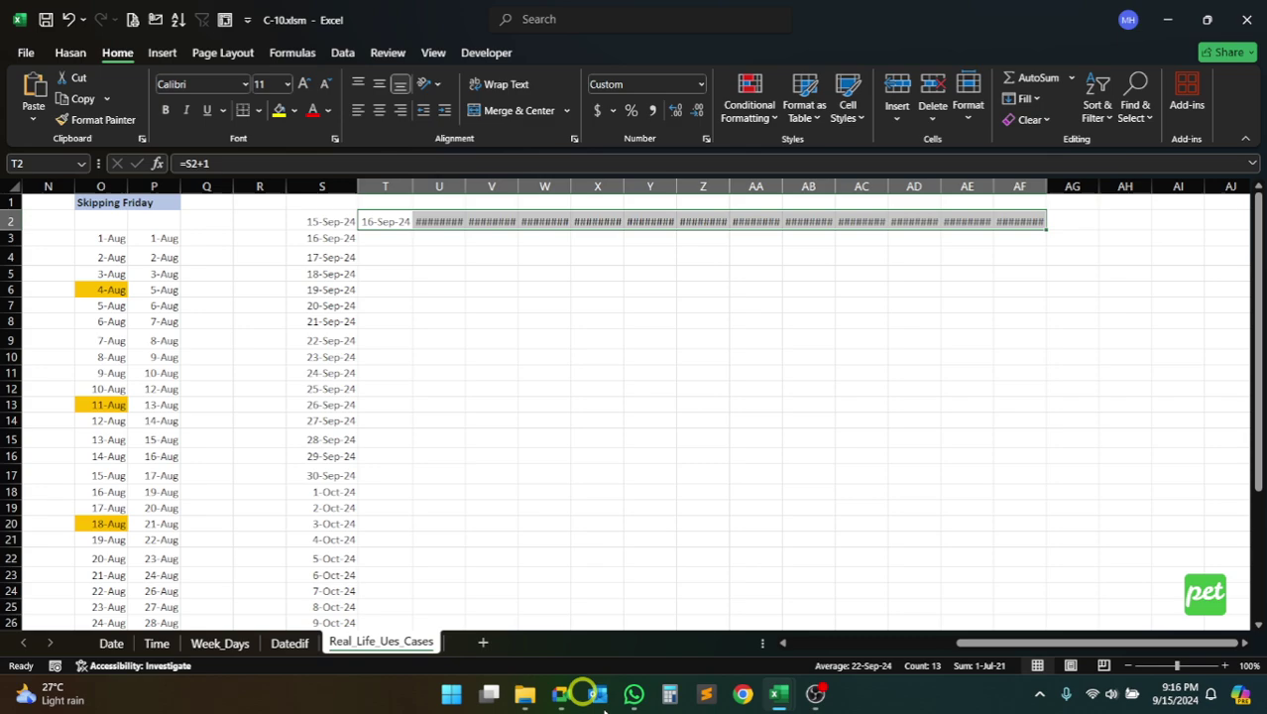
Switch to the Google Meet call to unmute the microphone and return to the Excel workbook
mouse_move(561, 693)
left_click(489, 619)
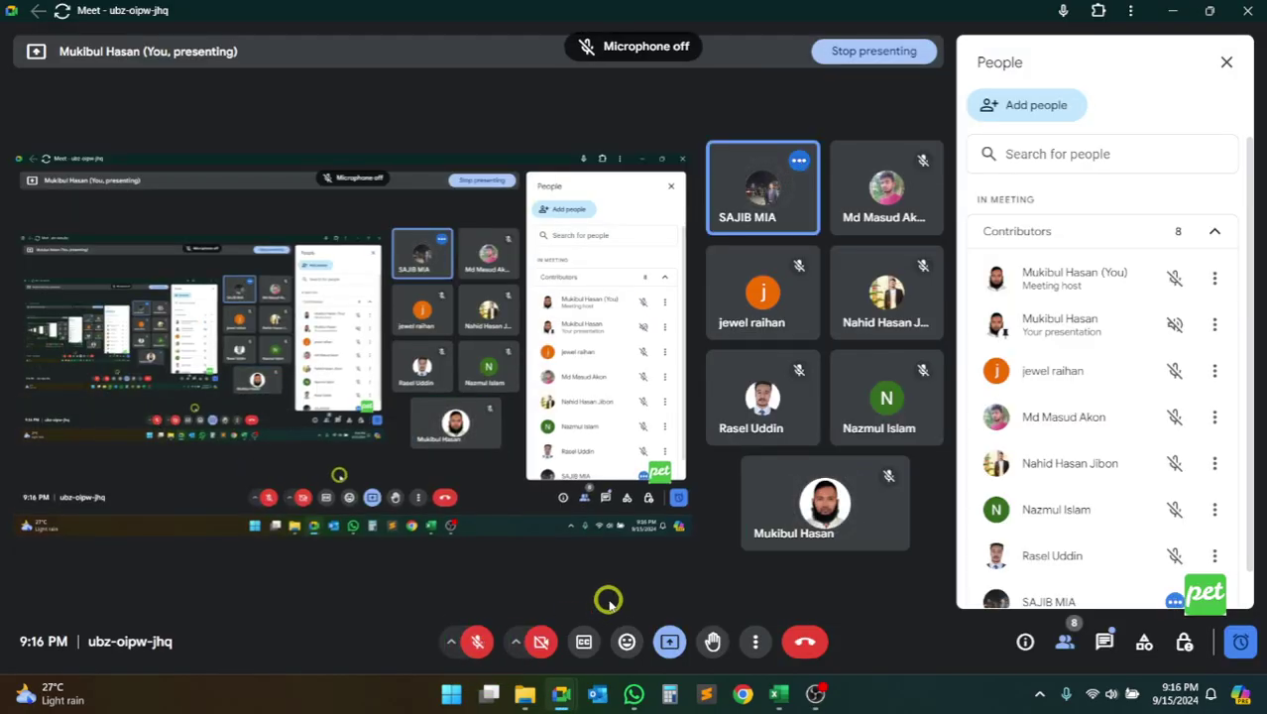
left_click(477, 642)
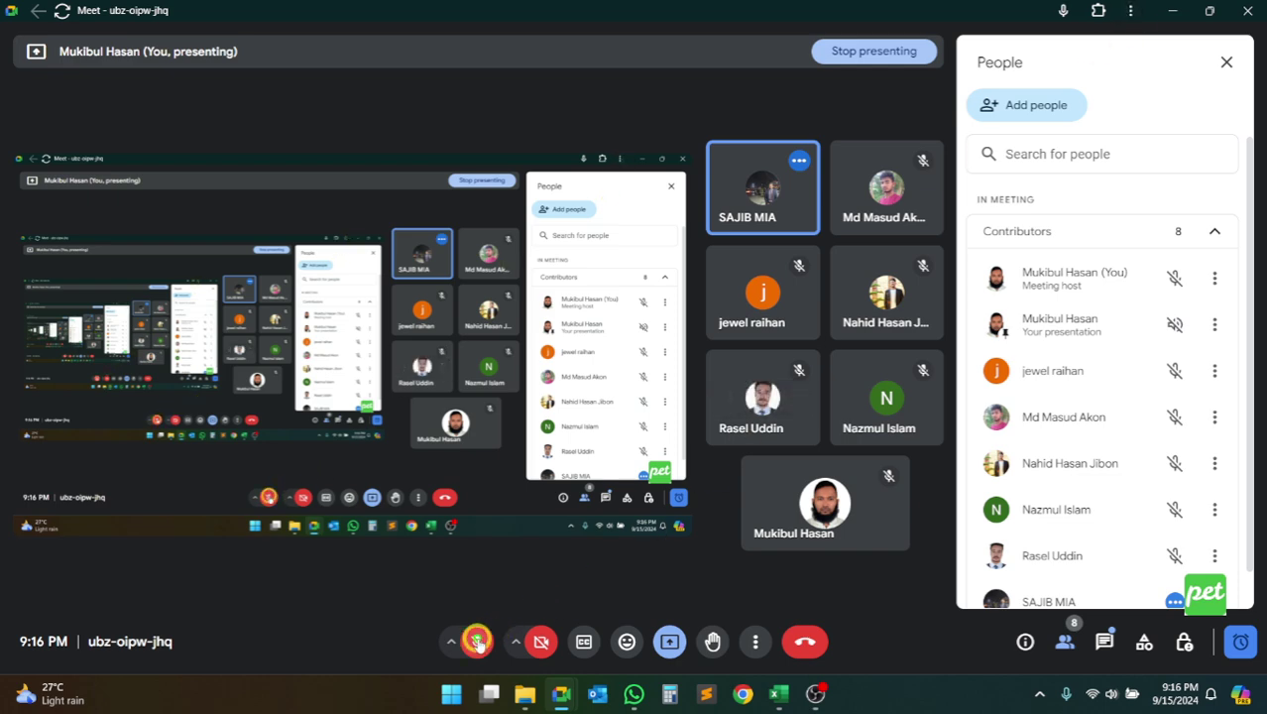
left_click(1174, 10)
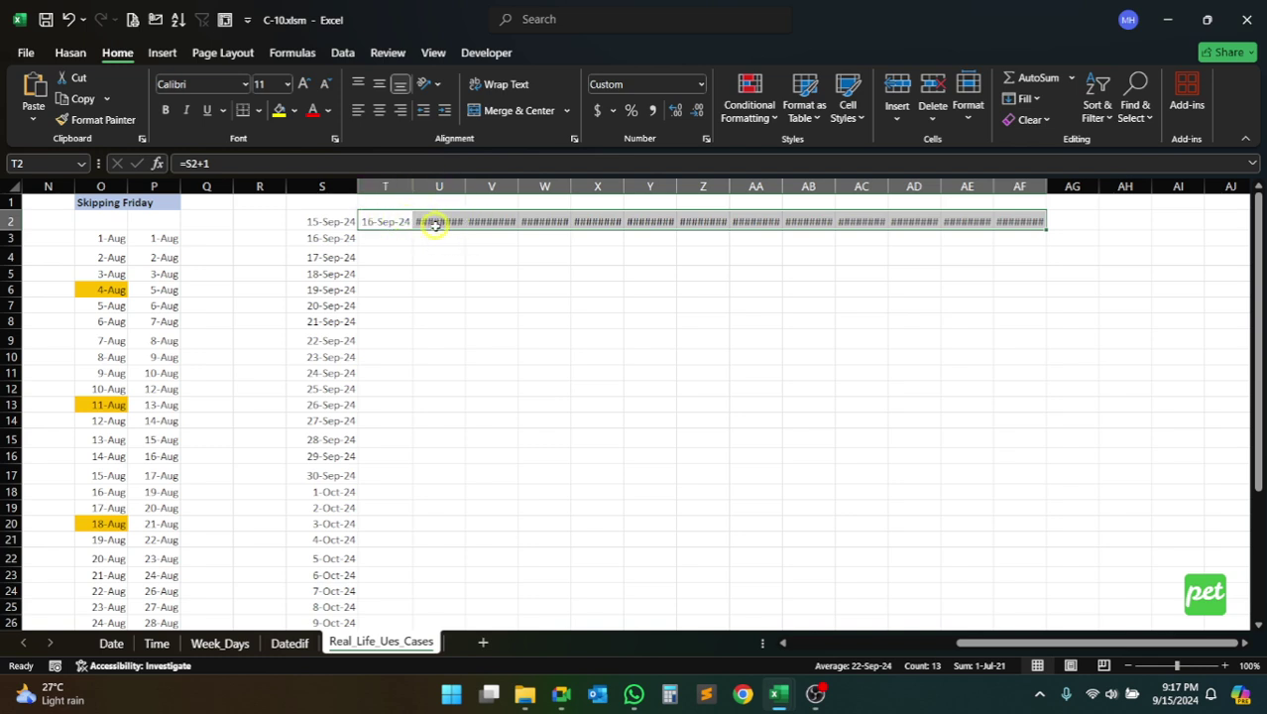
Auto-fit the widths of columns T through AF, and widen them all equally to give the row 2 dates more room
left_click(393, 185)
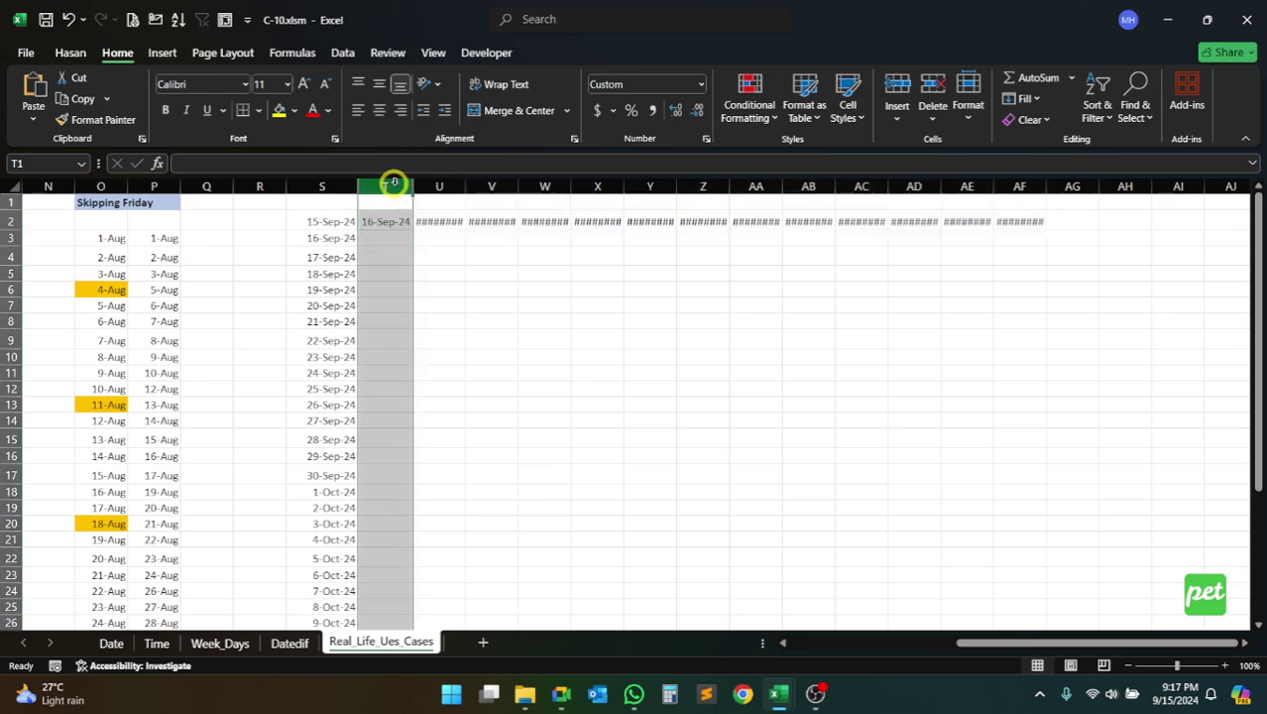
left_click(1017, 186, "shift")
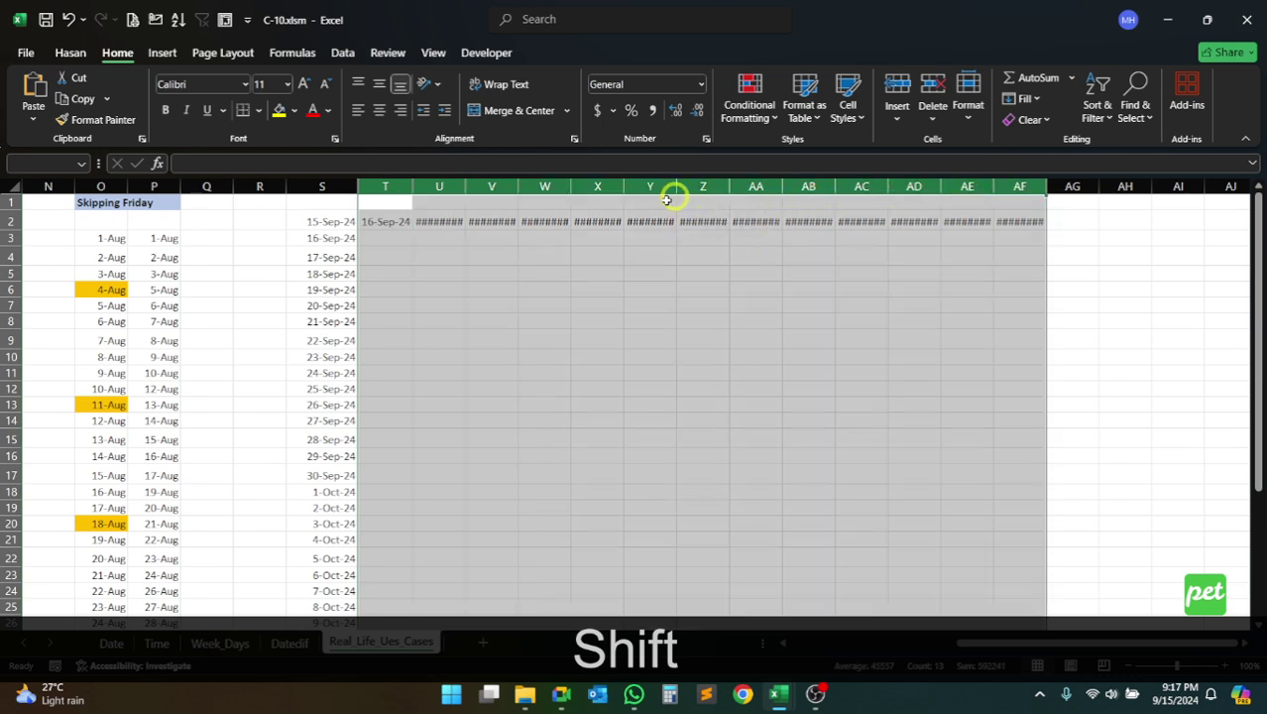
double_click(412, 187)
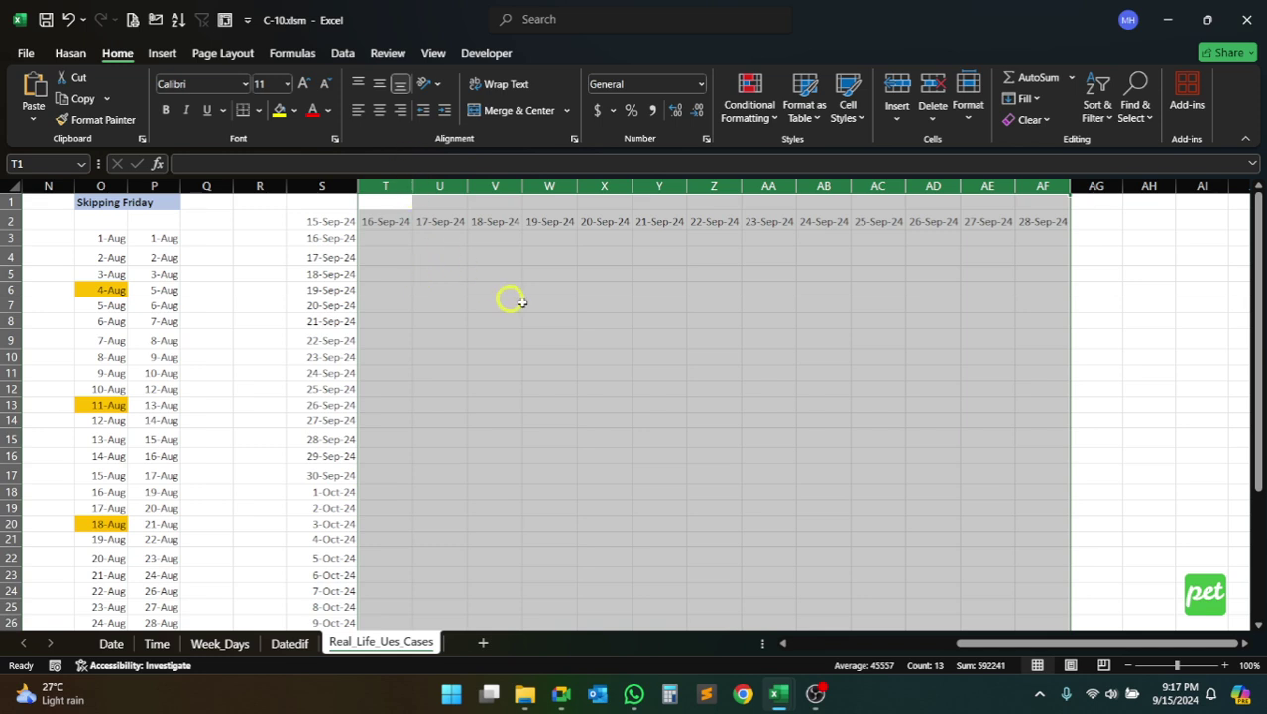
left_click(593, 292)
left_click_drag(384, 188, 1041, 190)
left_click_drag(412, 186, 427, 185)
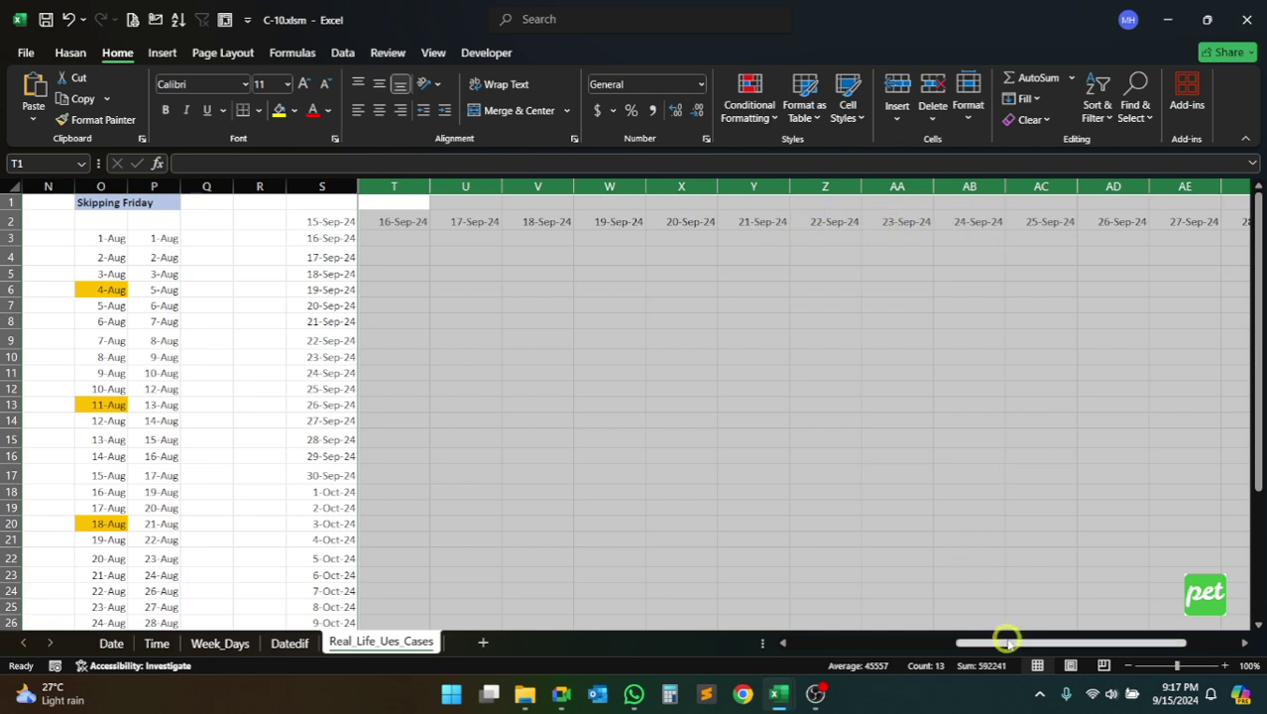
left_click_drag(1004, 642, 1104, 642)
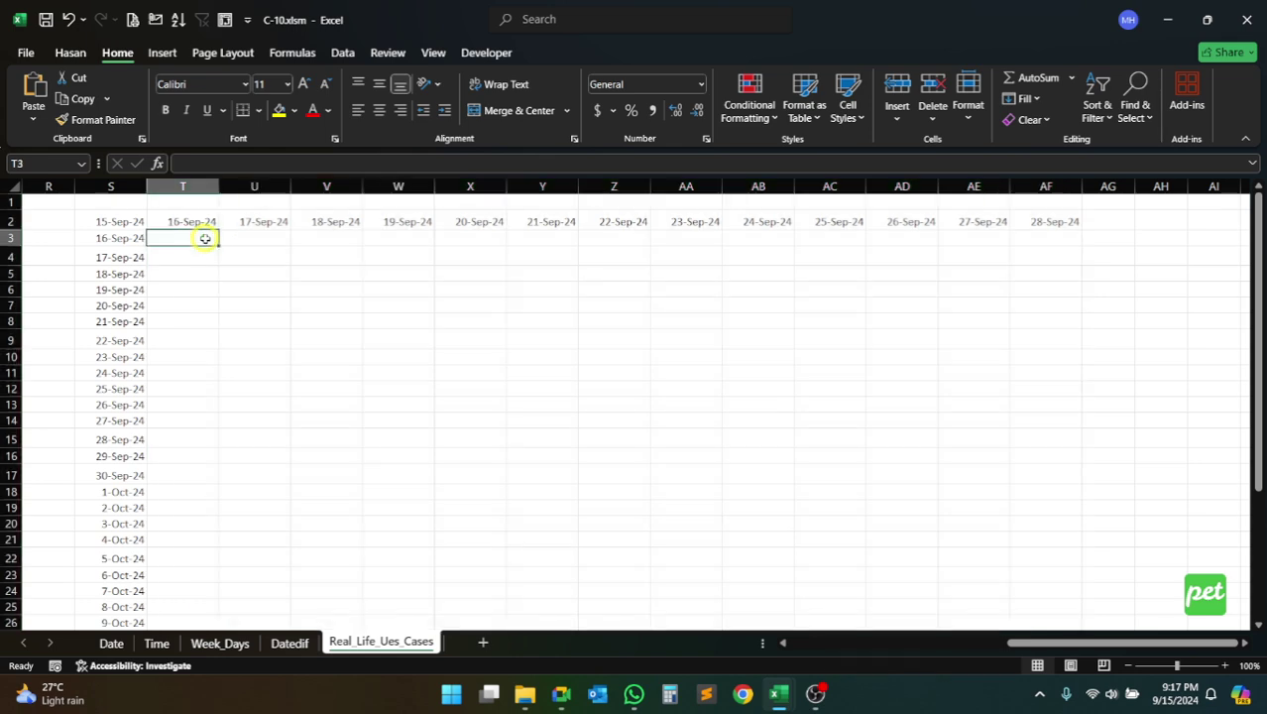
Compare the Skipping Friday dates in columns O:P with the TODAY formula in S2 and its date sequence
left_click(203, 238)
left_click_drag(1129, 644, 1004, 646)
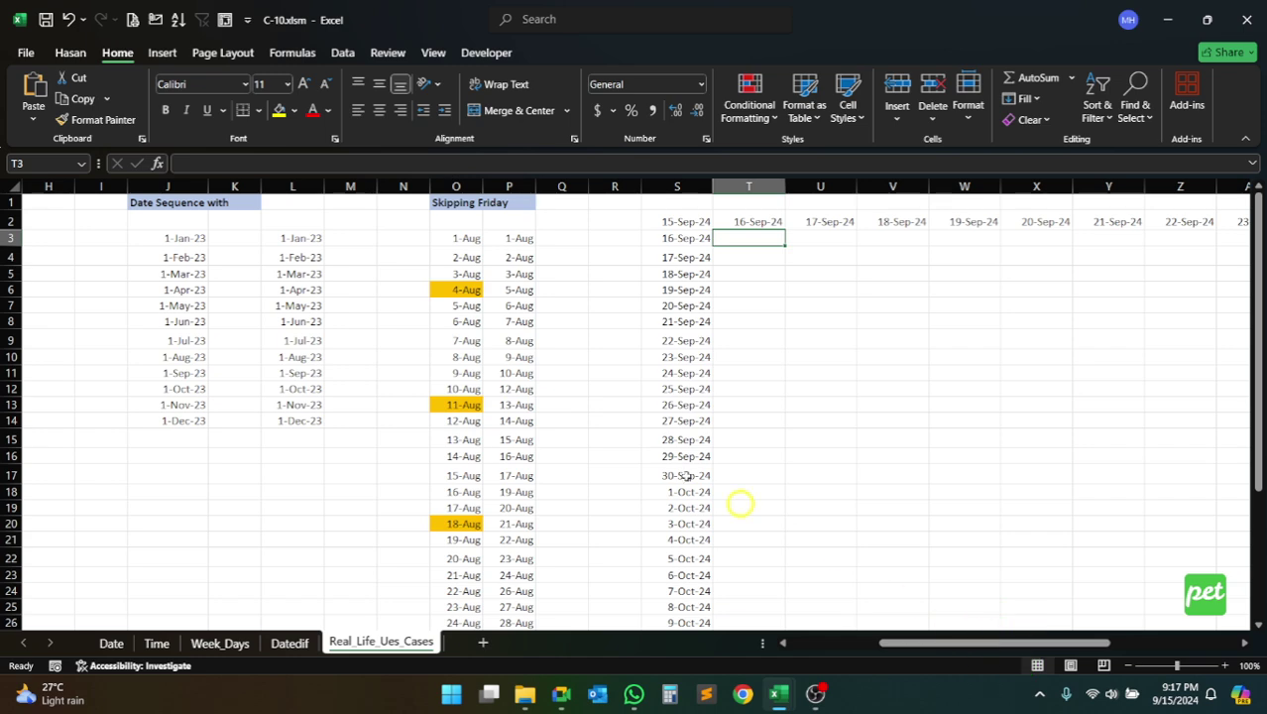
left_click(456, 238)
left_click_drag(455, 238, 456, 557)
left_click(464, 238)
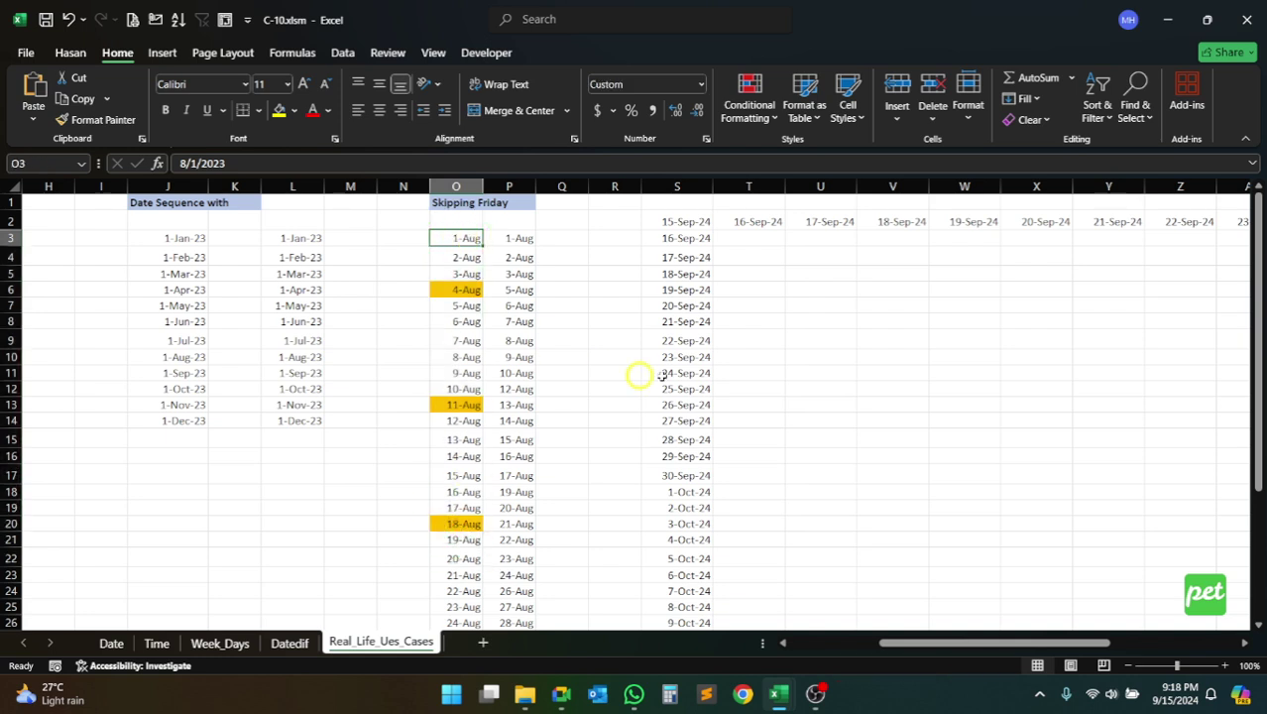
left_click(691, 221)
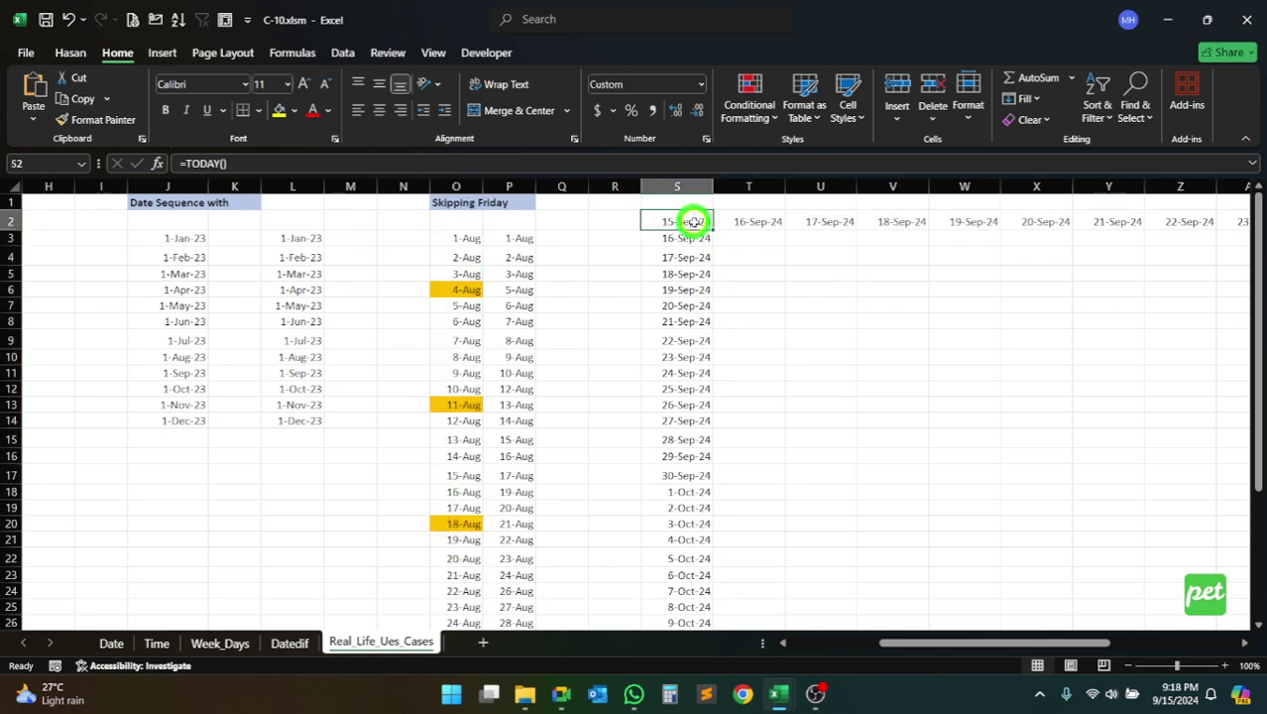
left_click(736, 187)
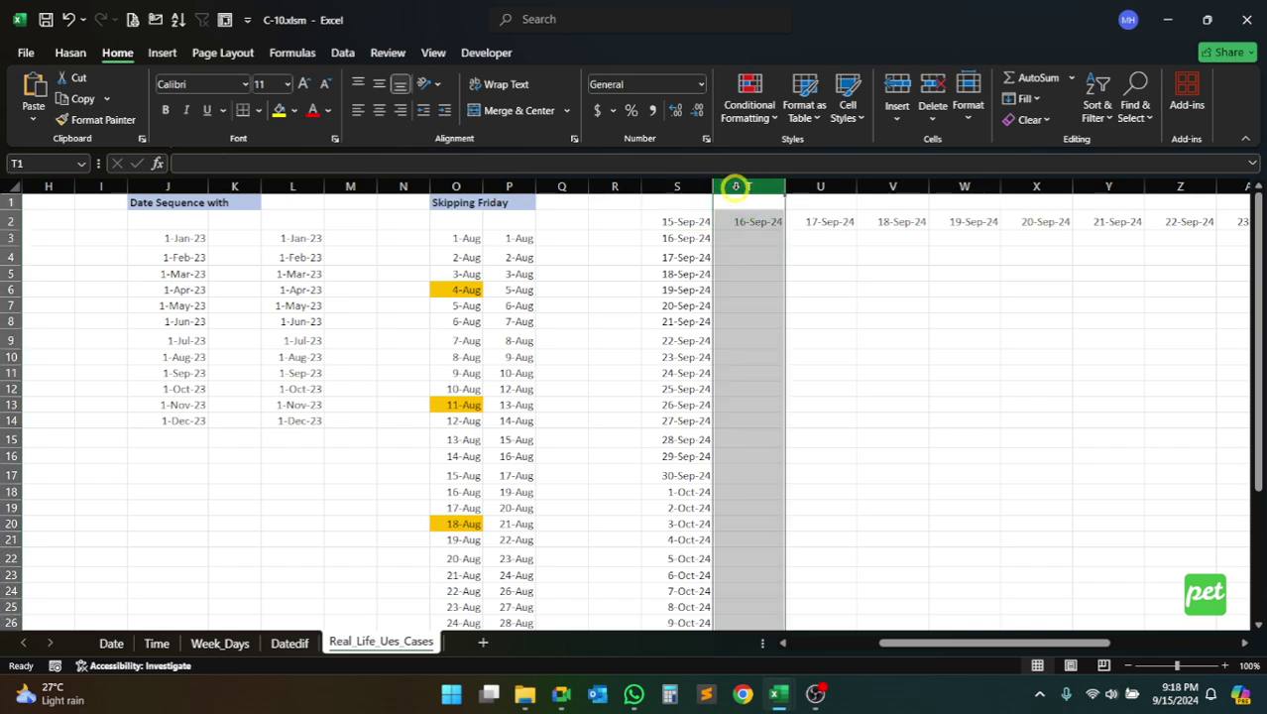
left_click_drag(461, 186, 531, 186)
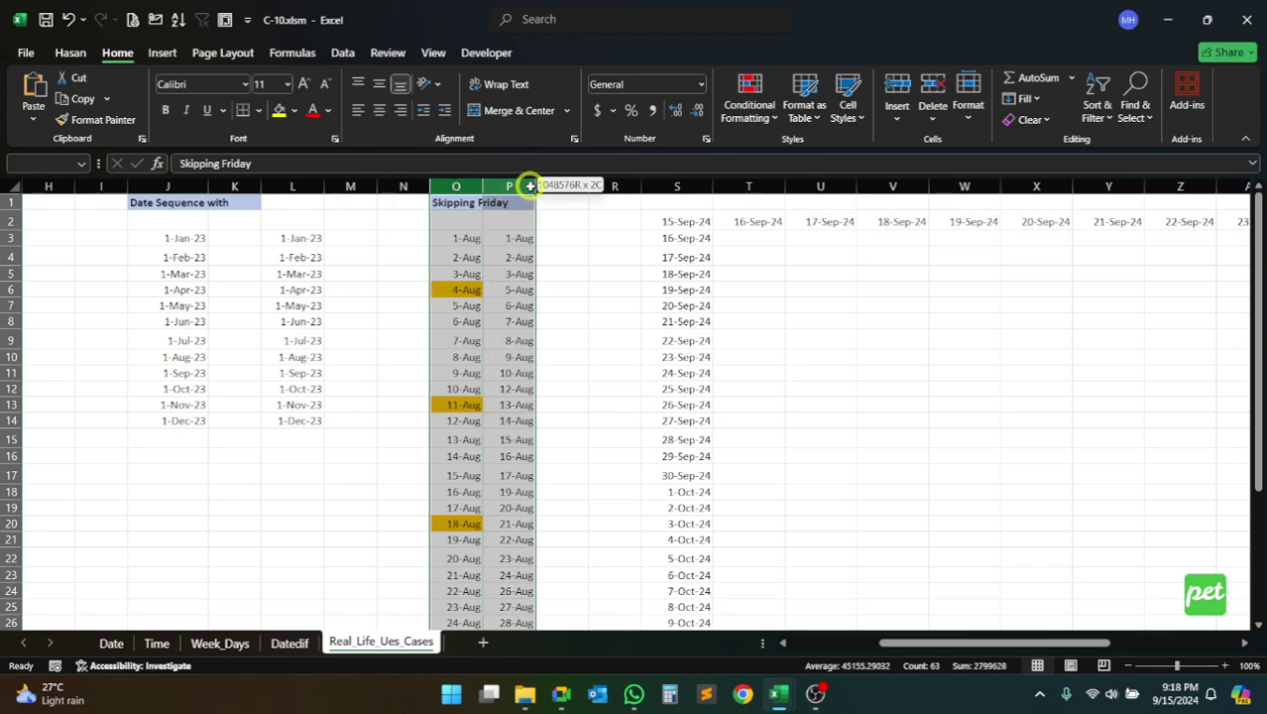
Delete column T and all columns after it
left_click(749, 186)
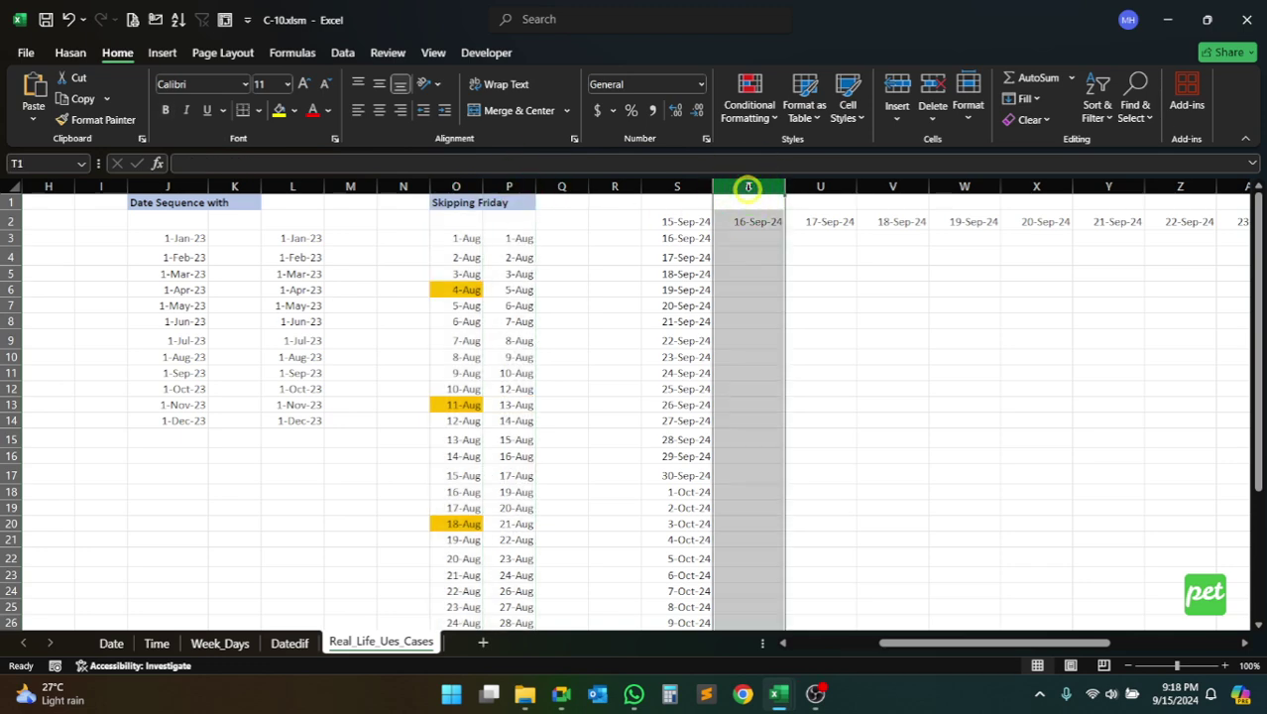
key("ctrl+shift+Right")
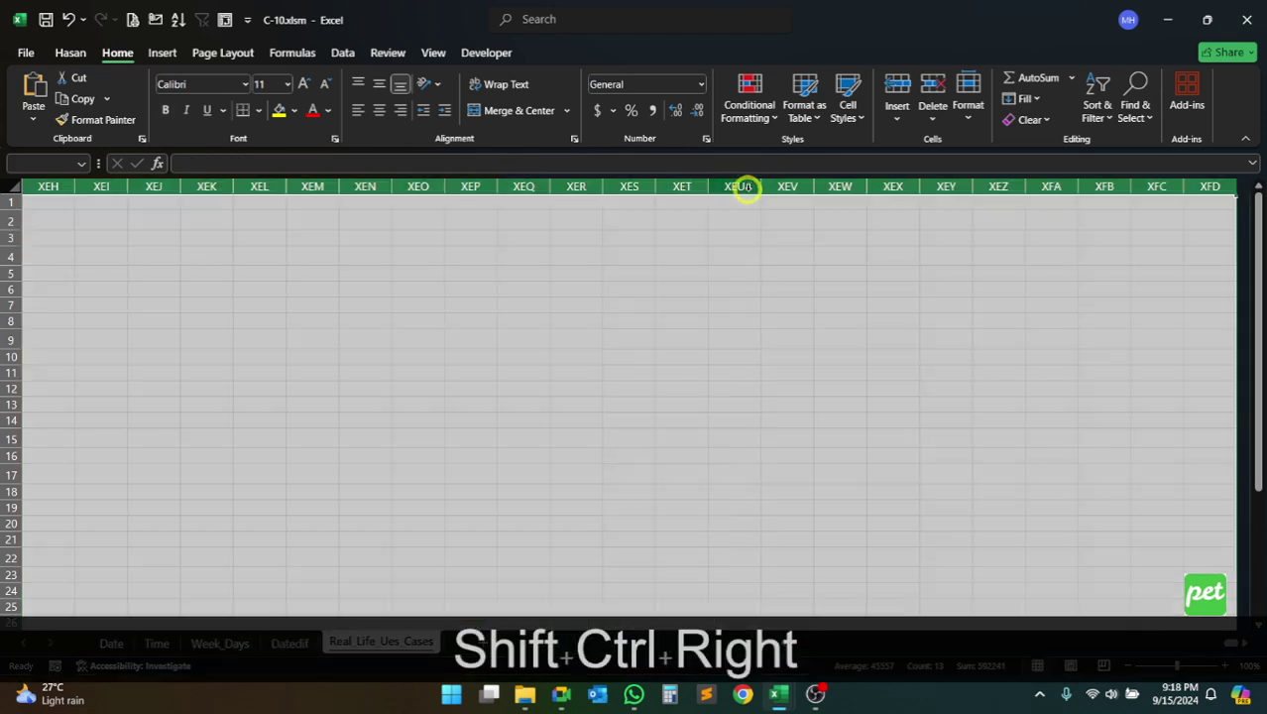
key("ctrl+shift+Page_Down")
key("ctrl+KP_Subtract")
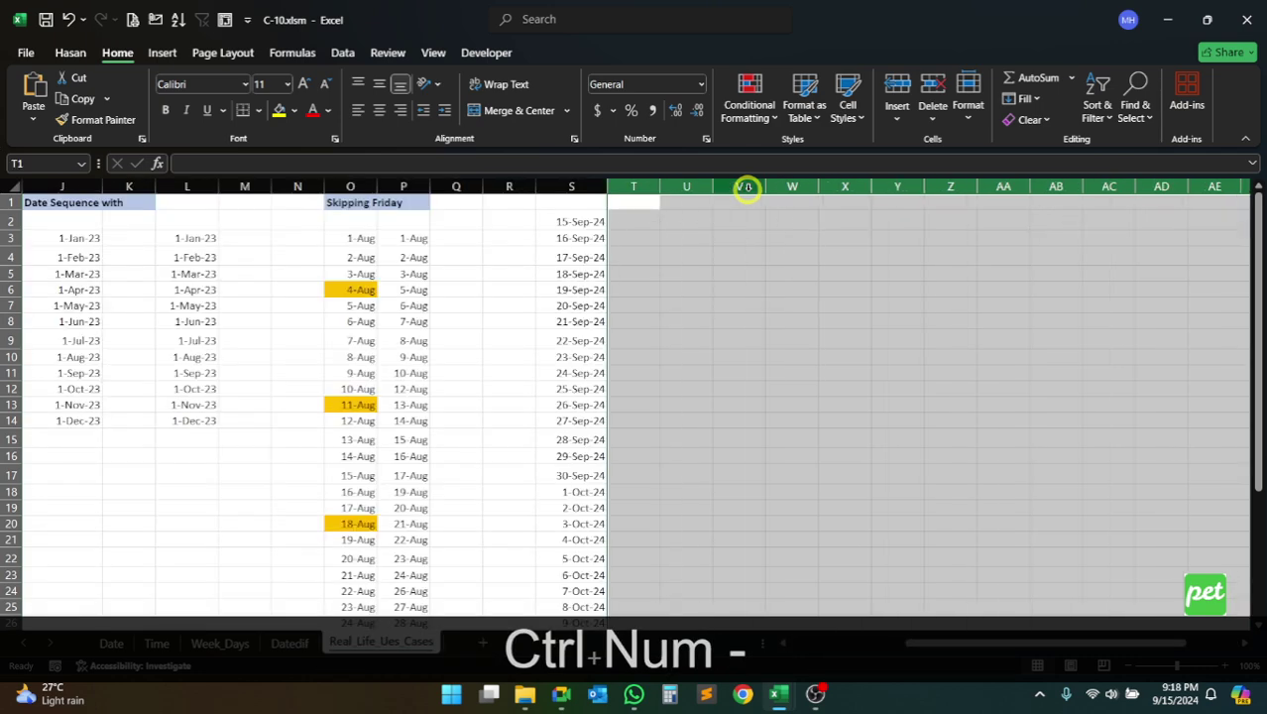
left_click(580, 222)
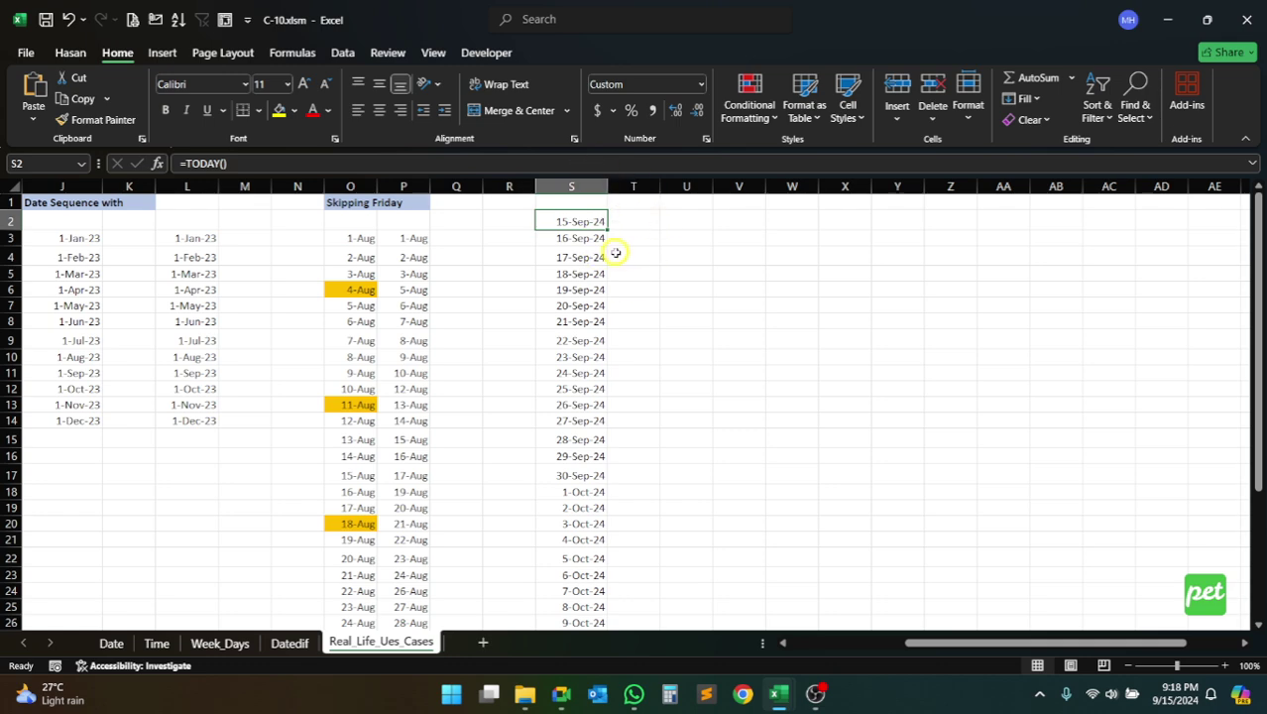
left_click(583, 185)
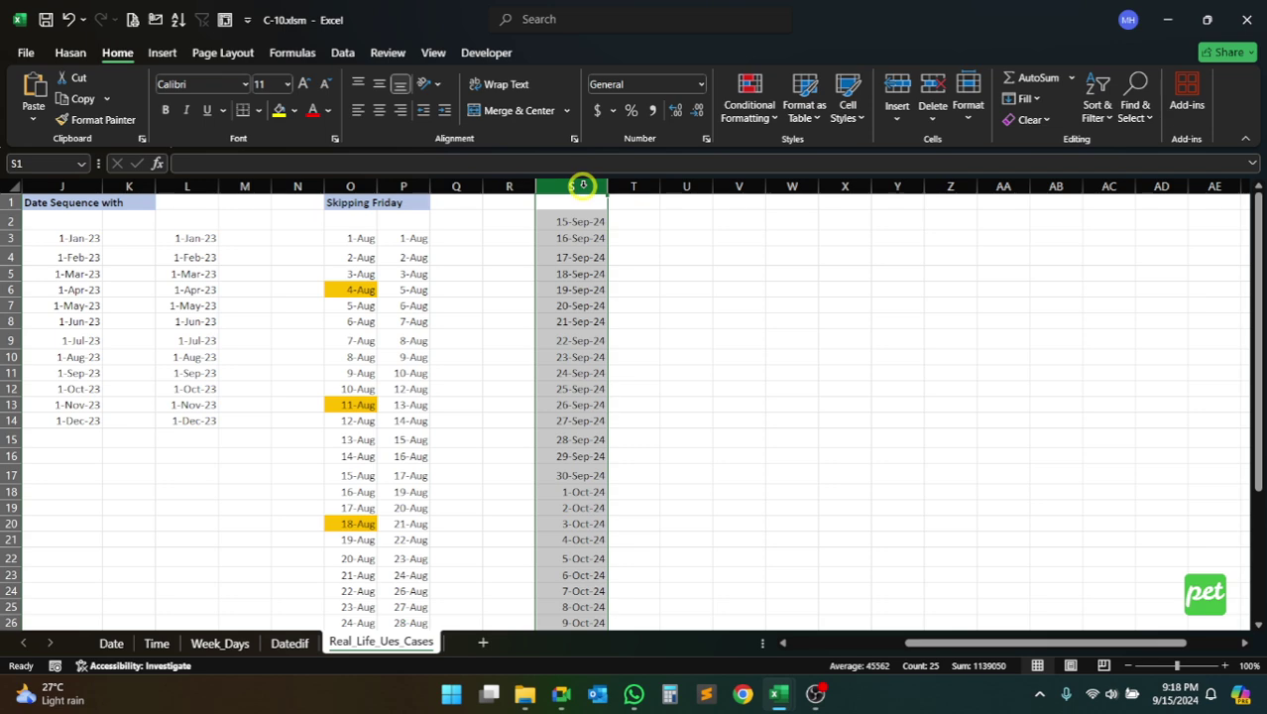
left_click(707, 140)
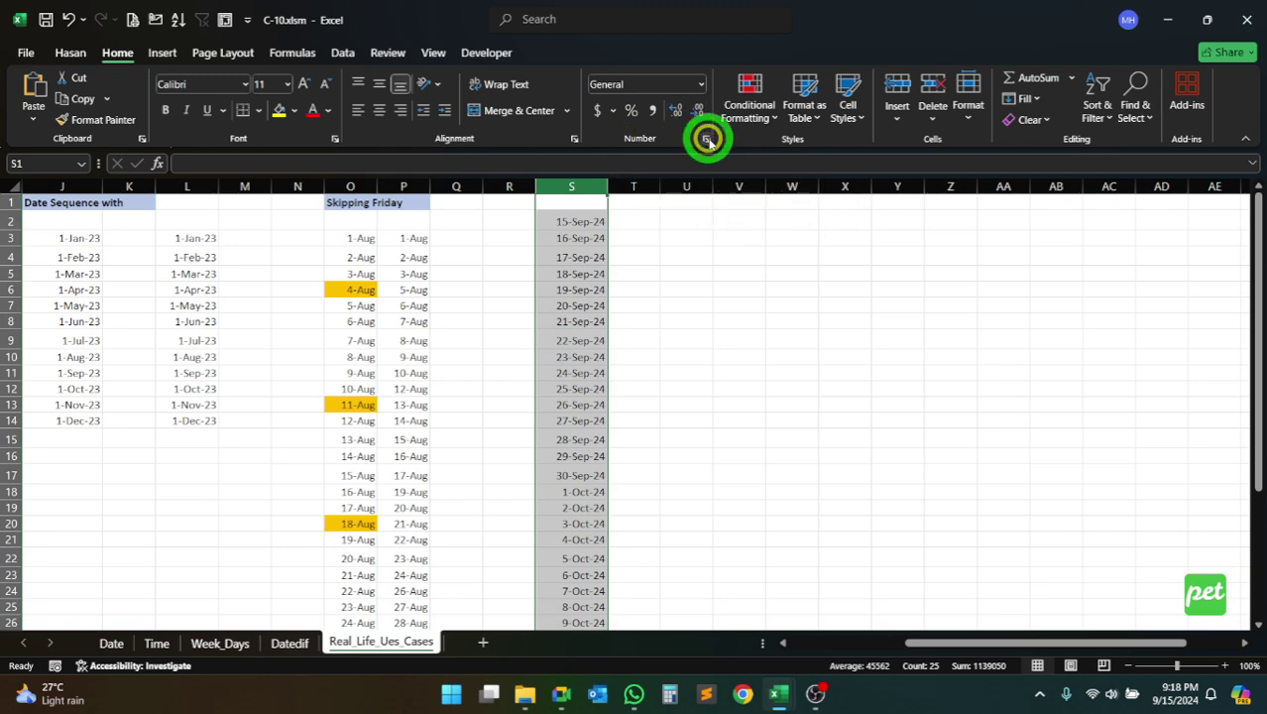
left_click_drag(637, 130, 889, 105)
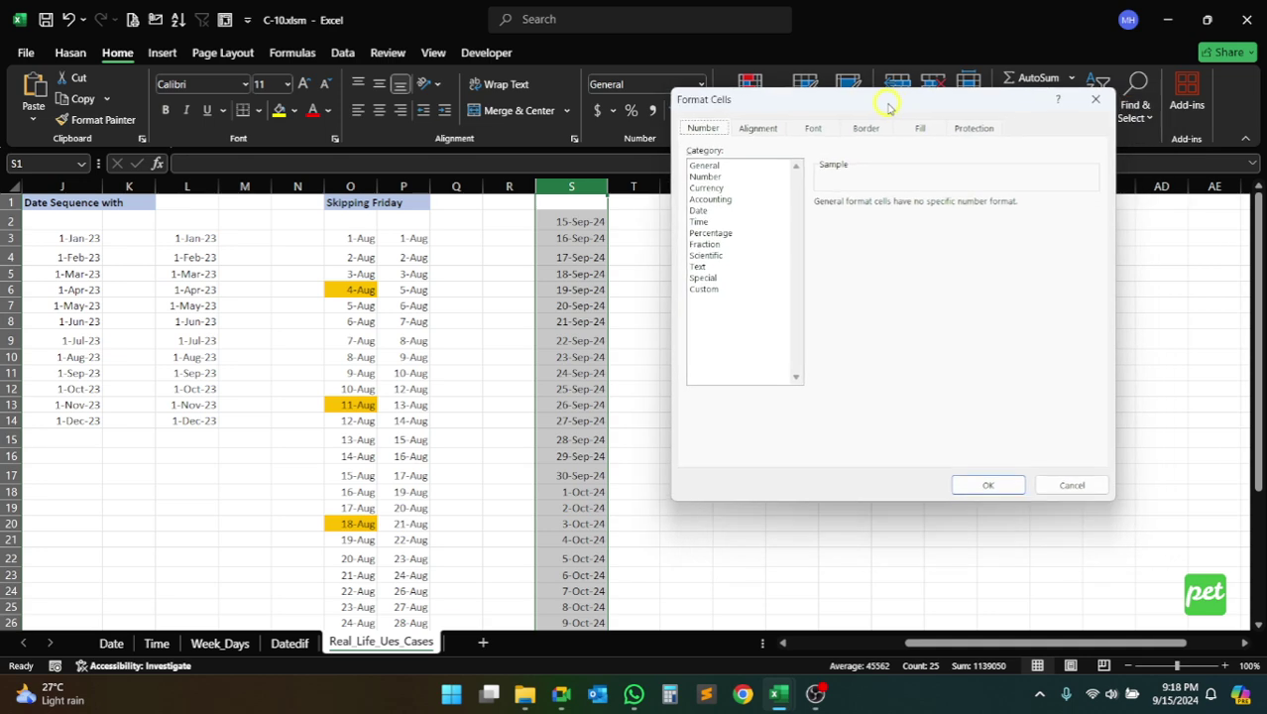
left_click(708, 289)
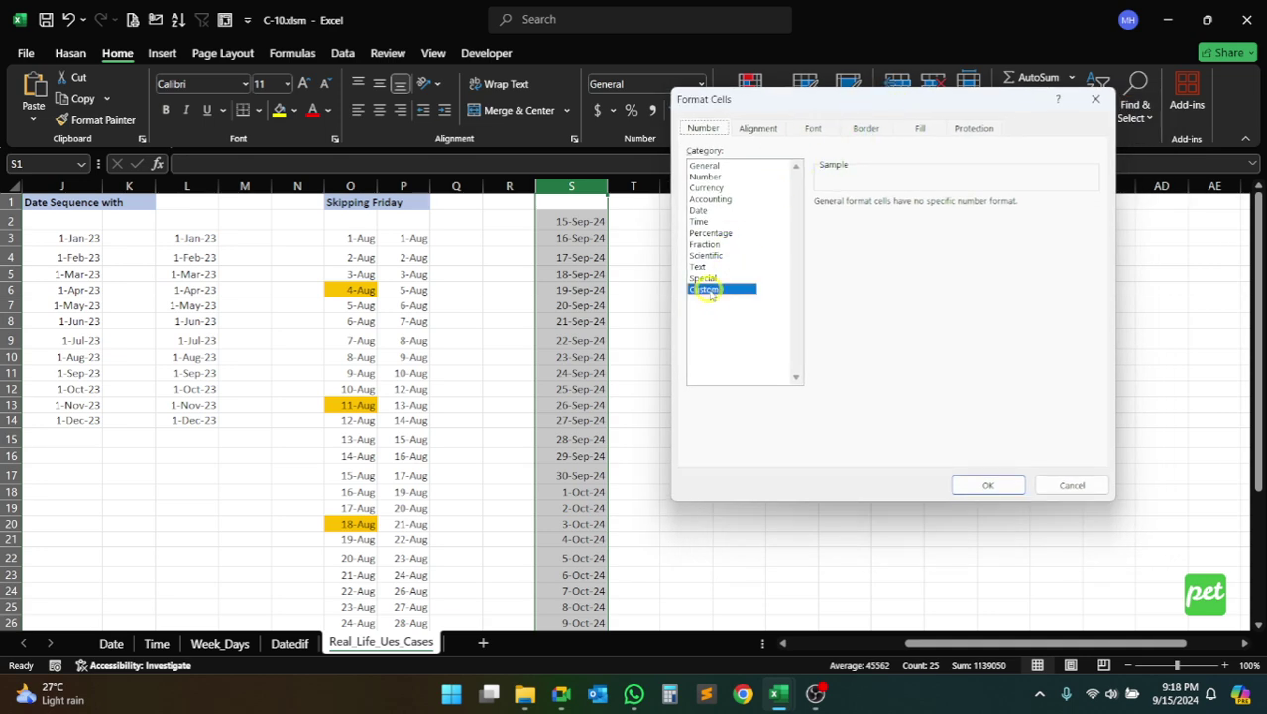
left_click(705, 212)
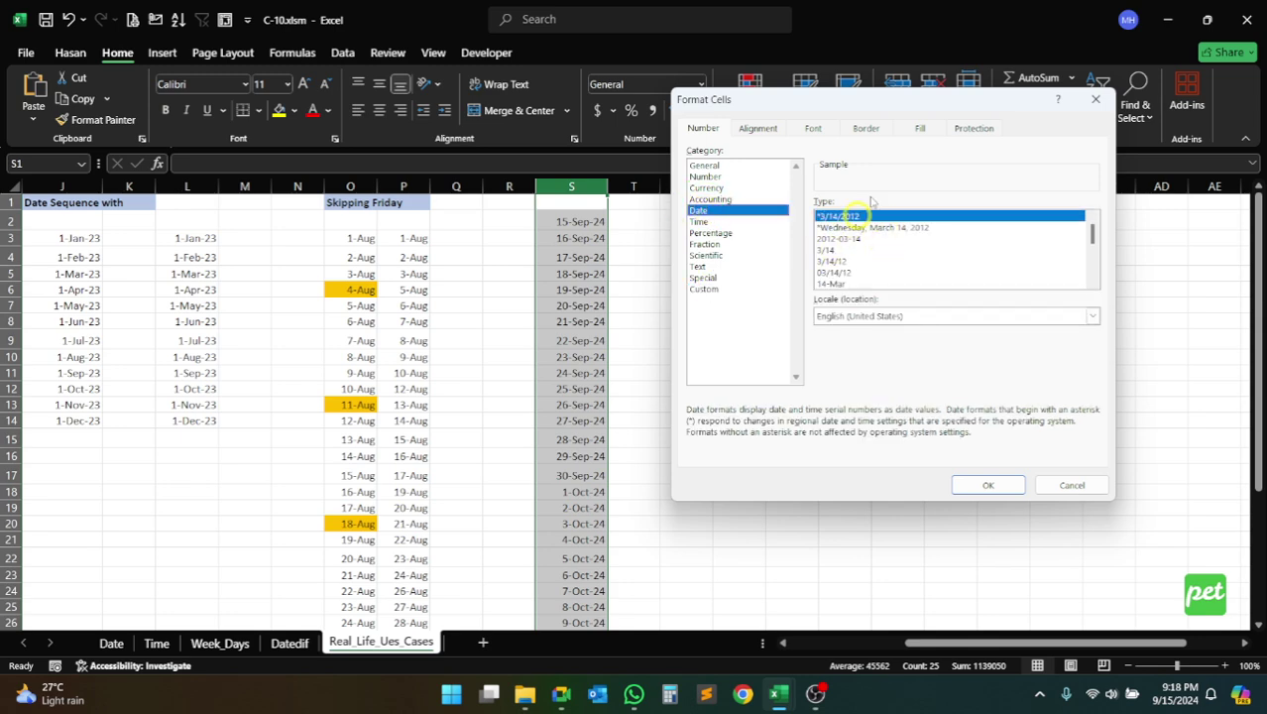
left_click_drag(877, 97, 858, 118)
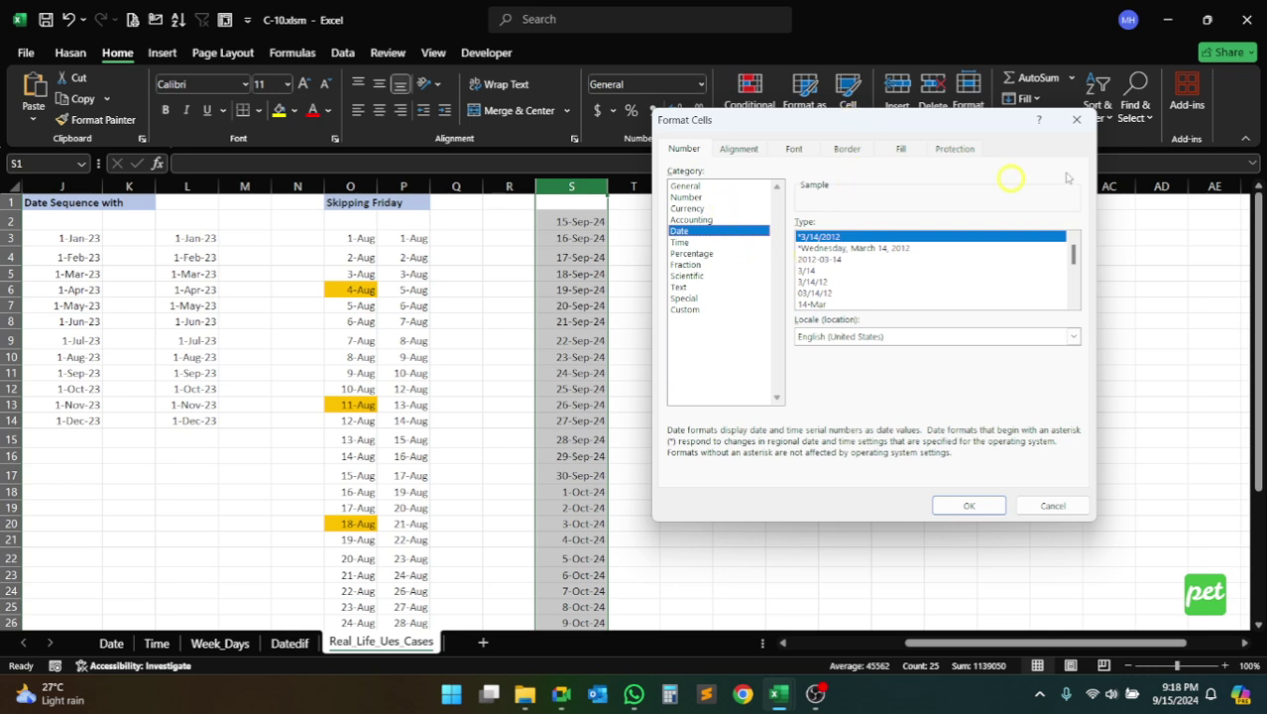
left_click(1077, 119)
left_click(708, 373)
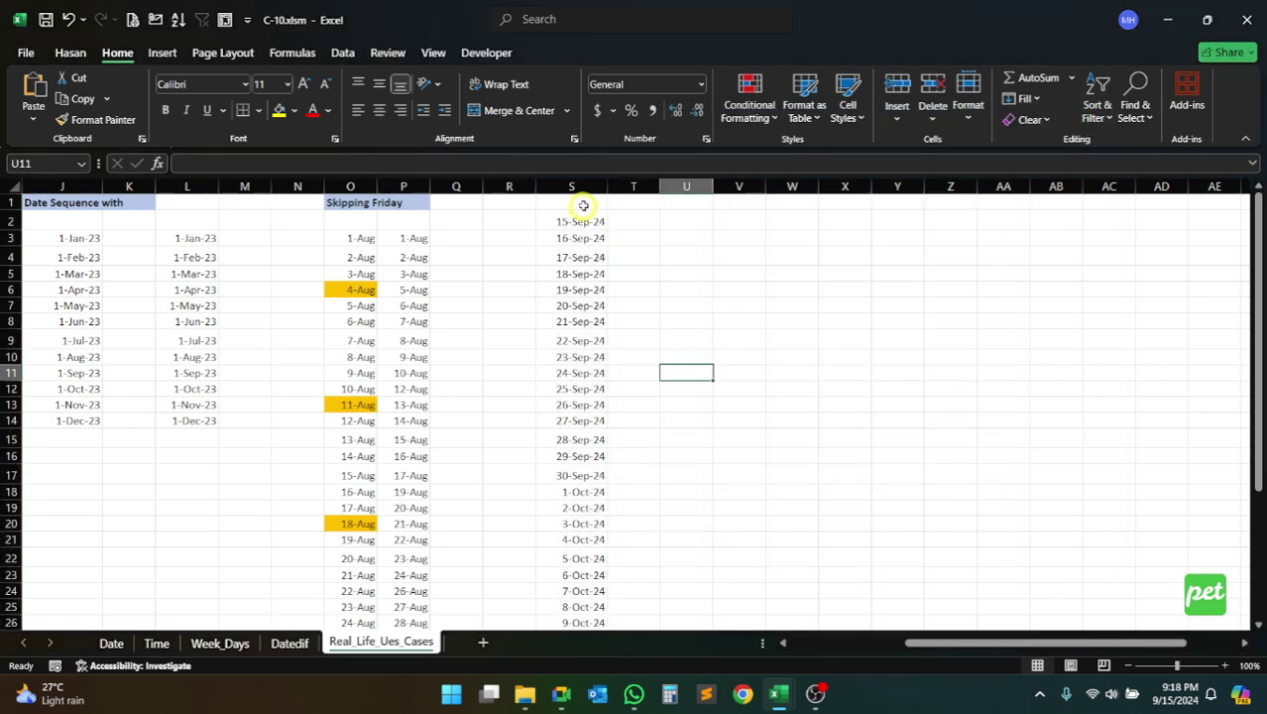
Format column S with the Date type "*Wednesday, March 14, 2012" so its dates include the weekday name
left_click(575, 186)
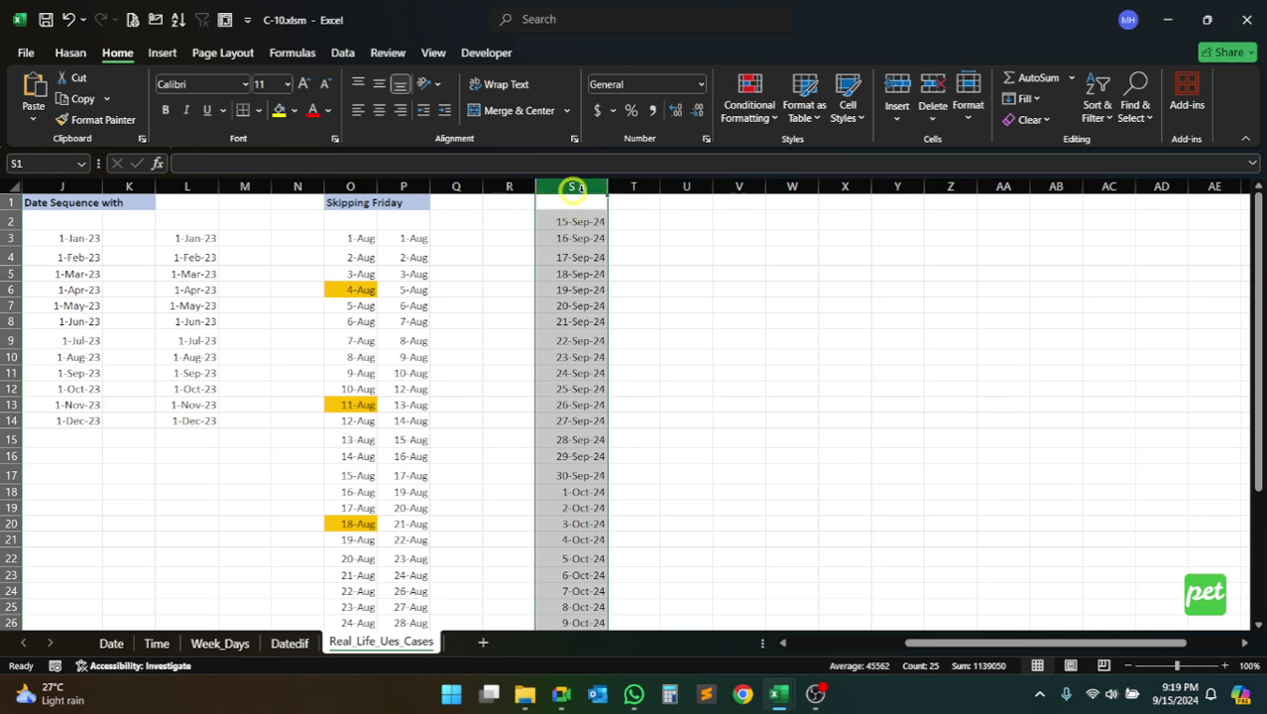
left_click(706, 141)
left_click_drag(757, 129, 844, 164)
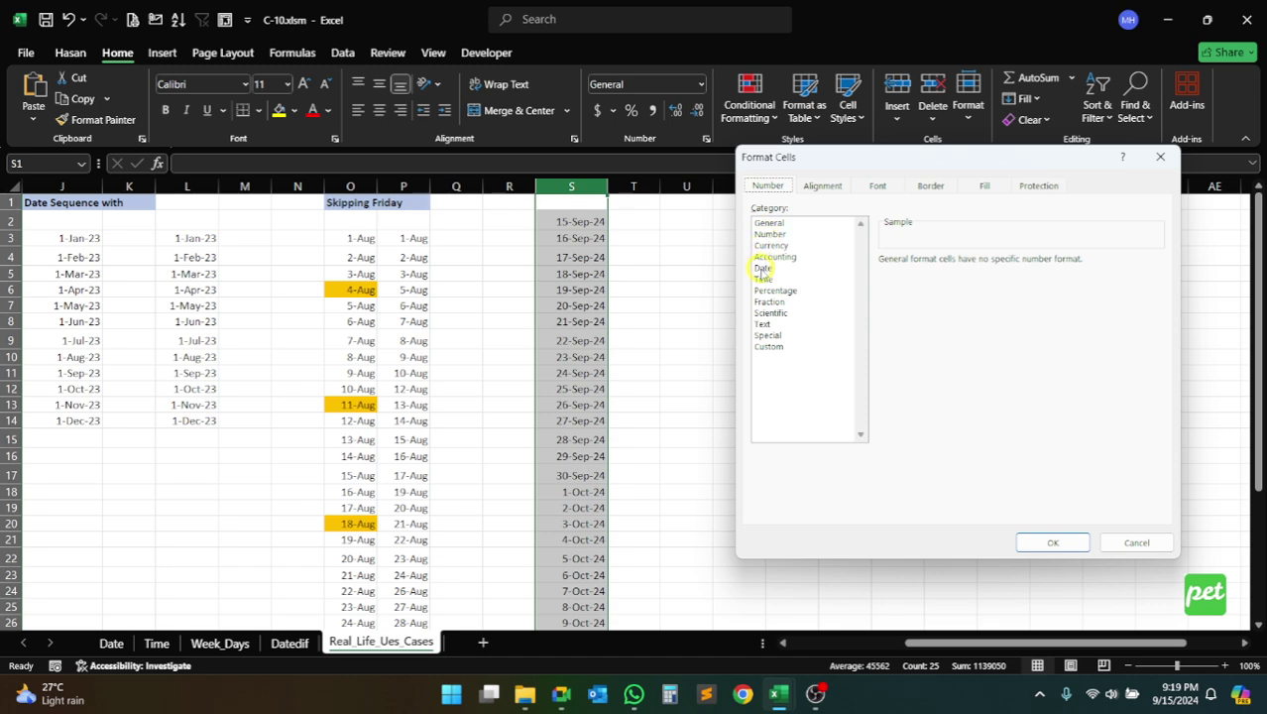
left_click(763, 269)
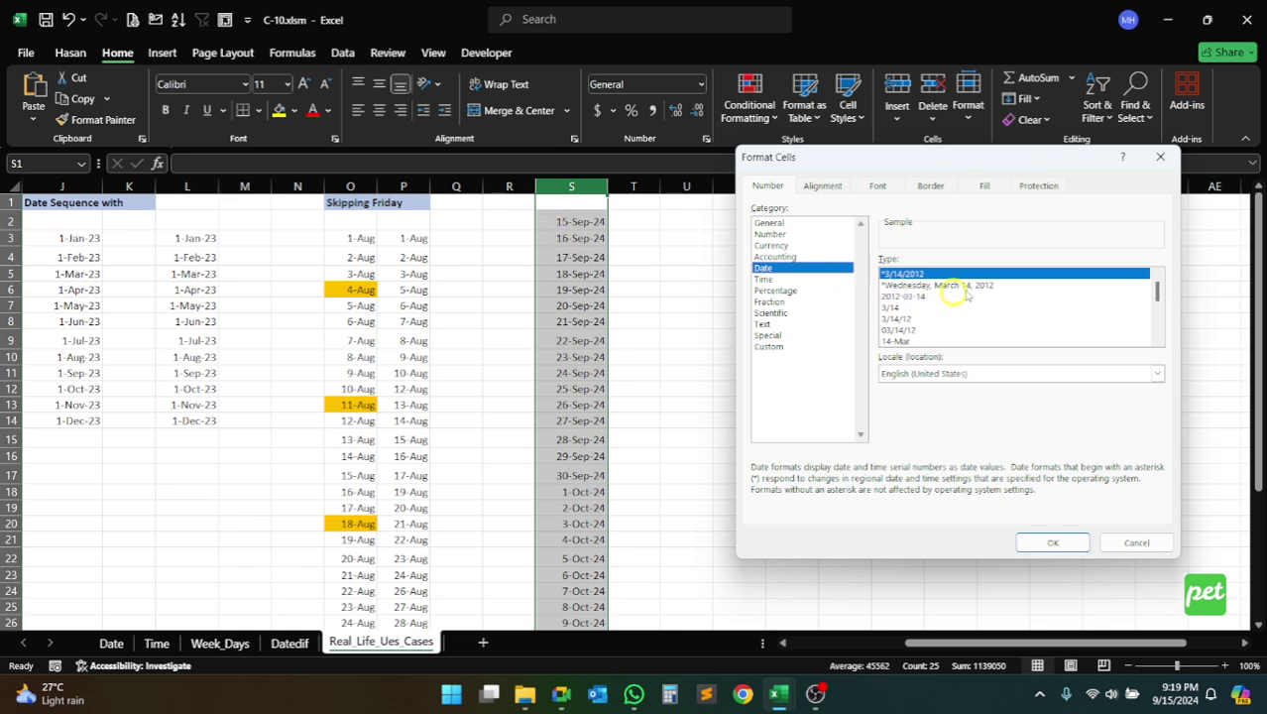
left_click_drag(1158, 289, 1161, 323)
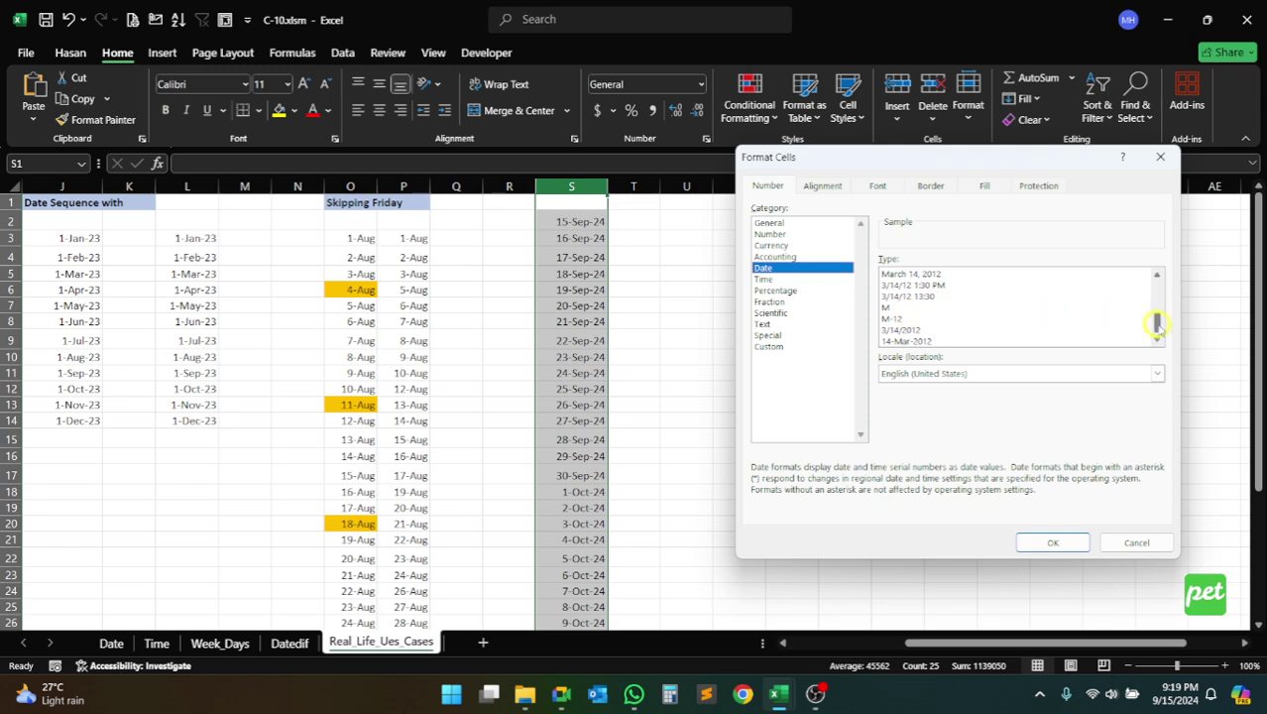
left_click_drag(1157, 321, 1154, 286)
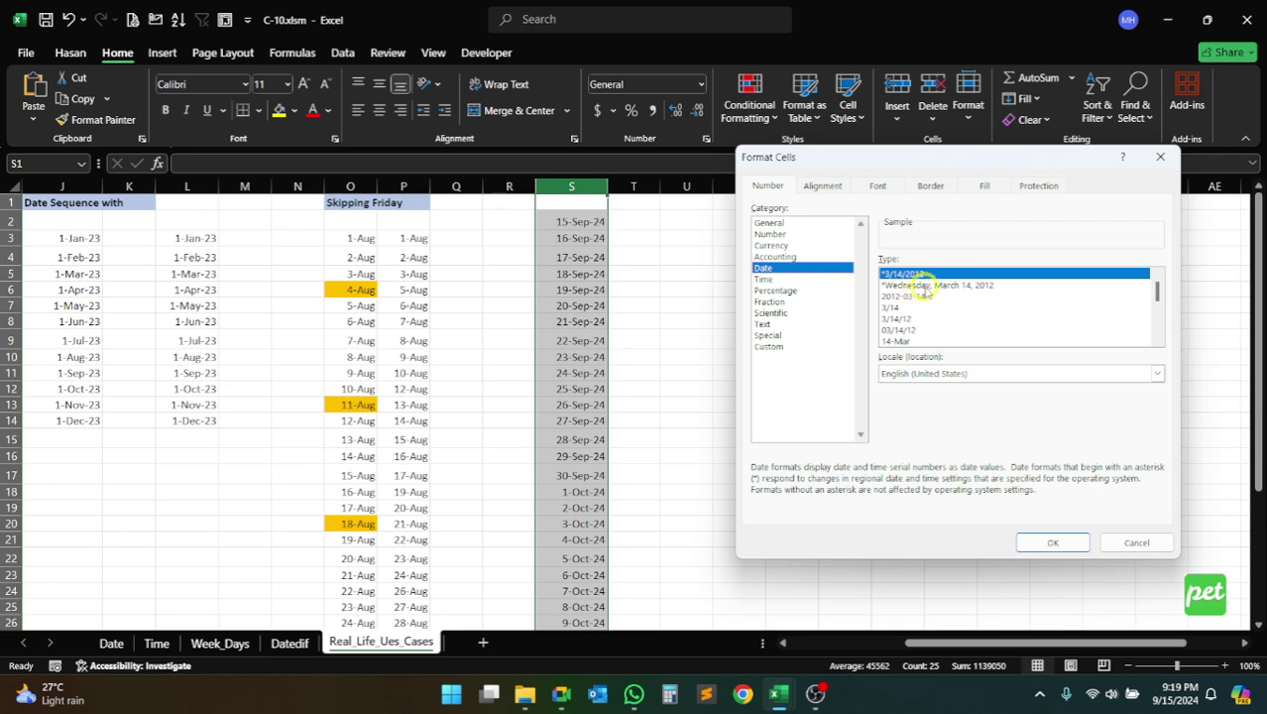
left_click(920, 285)
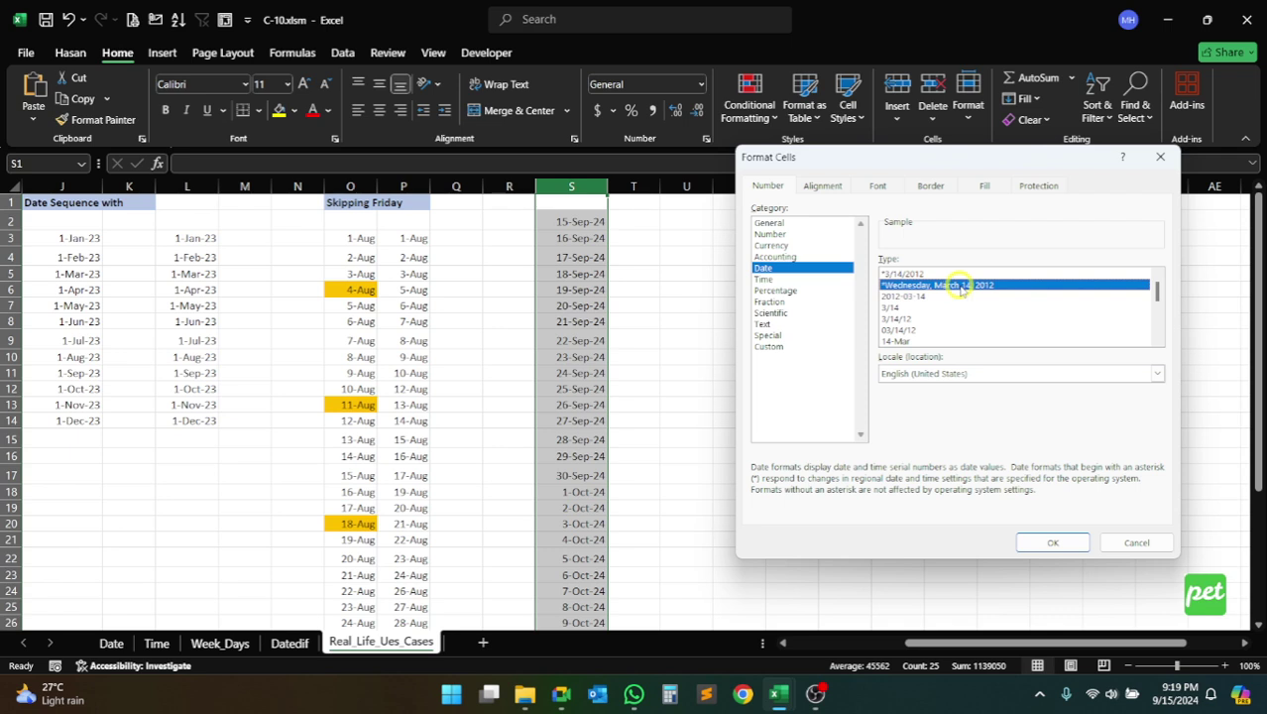
left_click(1059, 544)
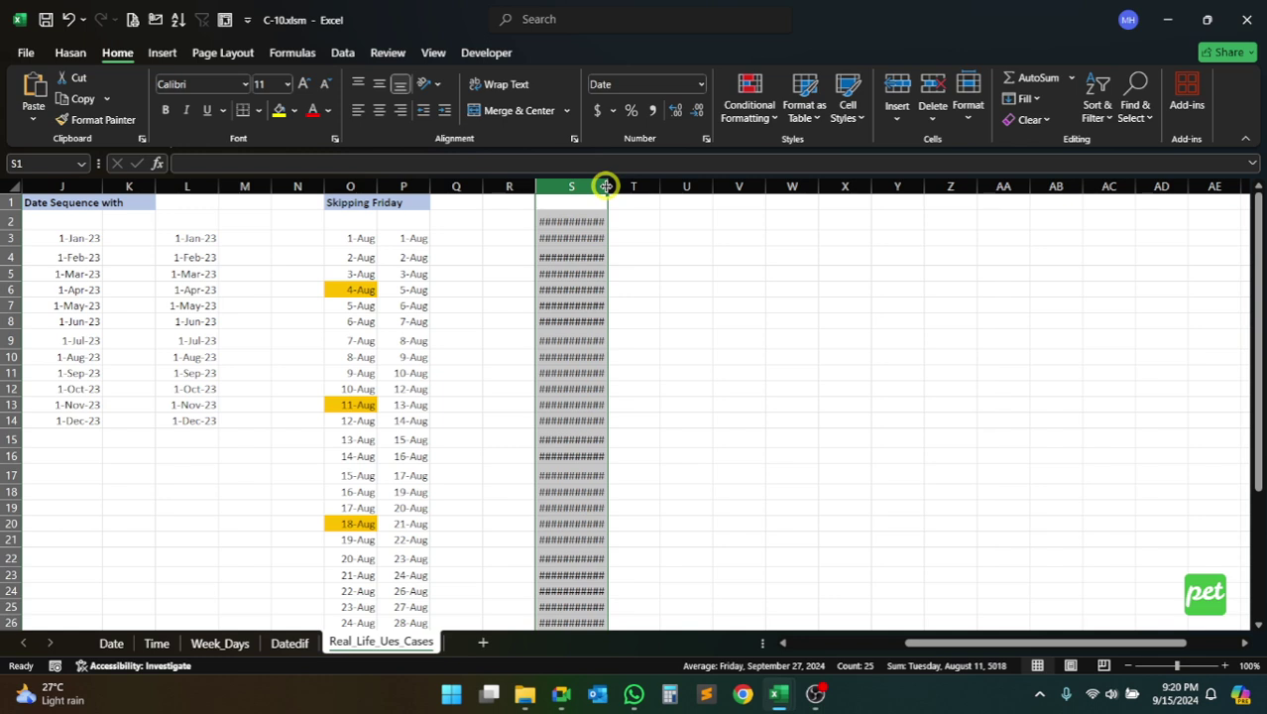
Switch to SwordSoft Mousetrack, enable Show Livezoom with the hotkey Ctrl+Shift+Z, and return to the workbook
key("ctrl+shift+z")
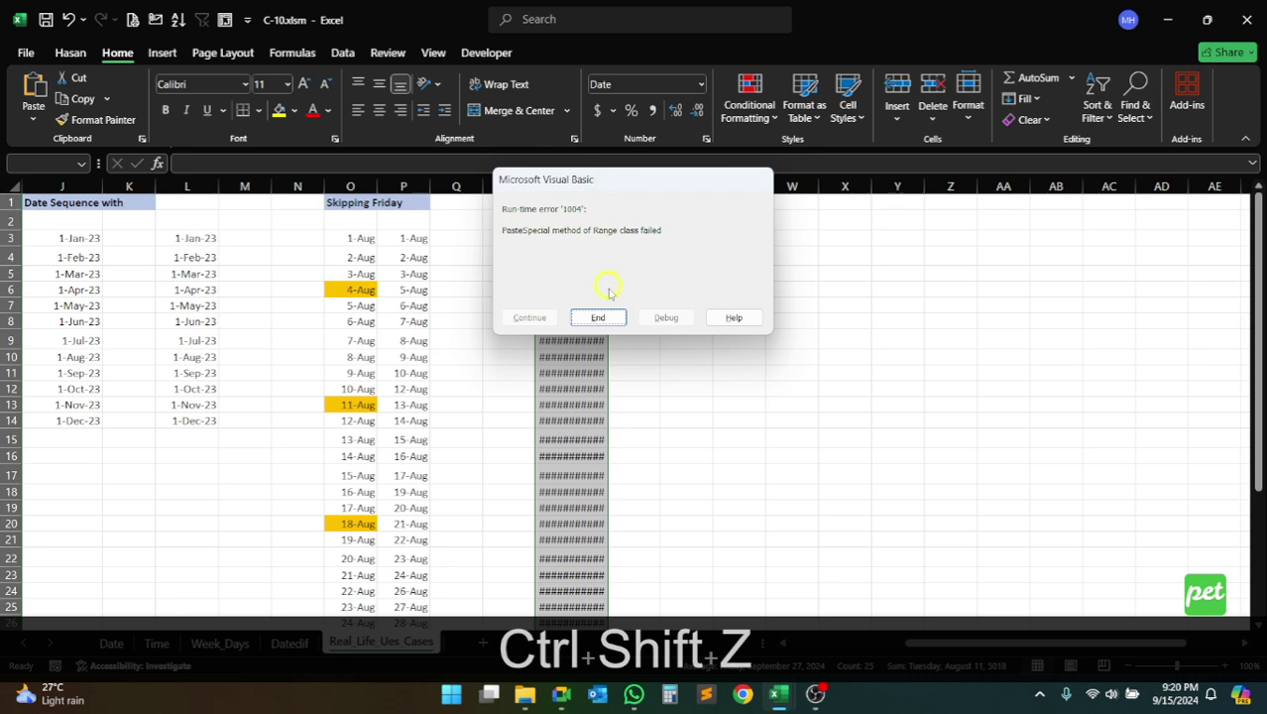
left_click(601, 318)
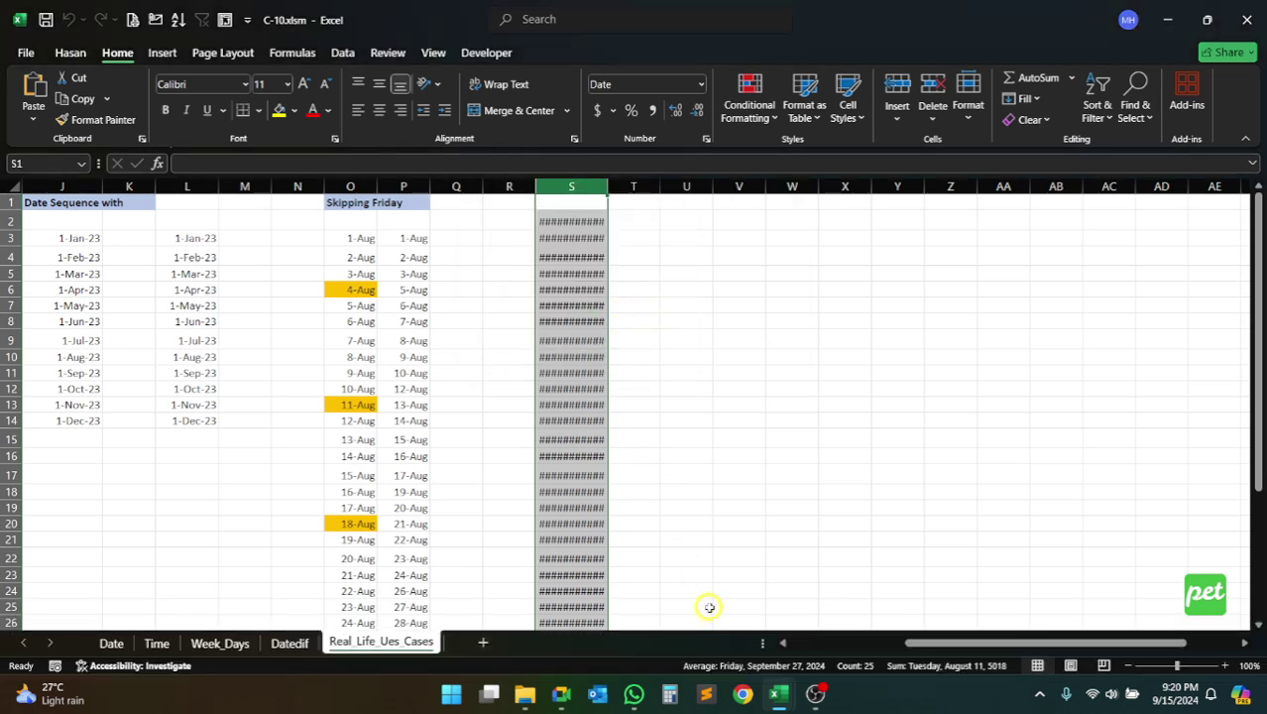
left_click(1044, 696)
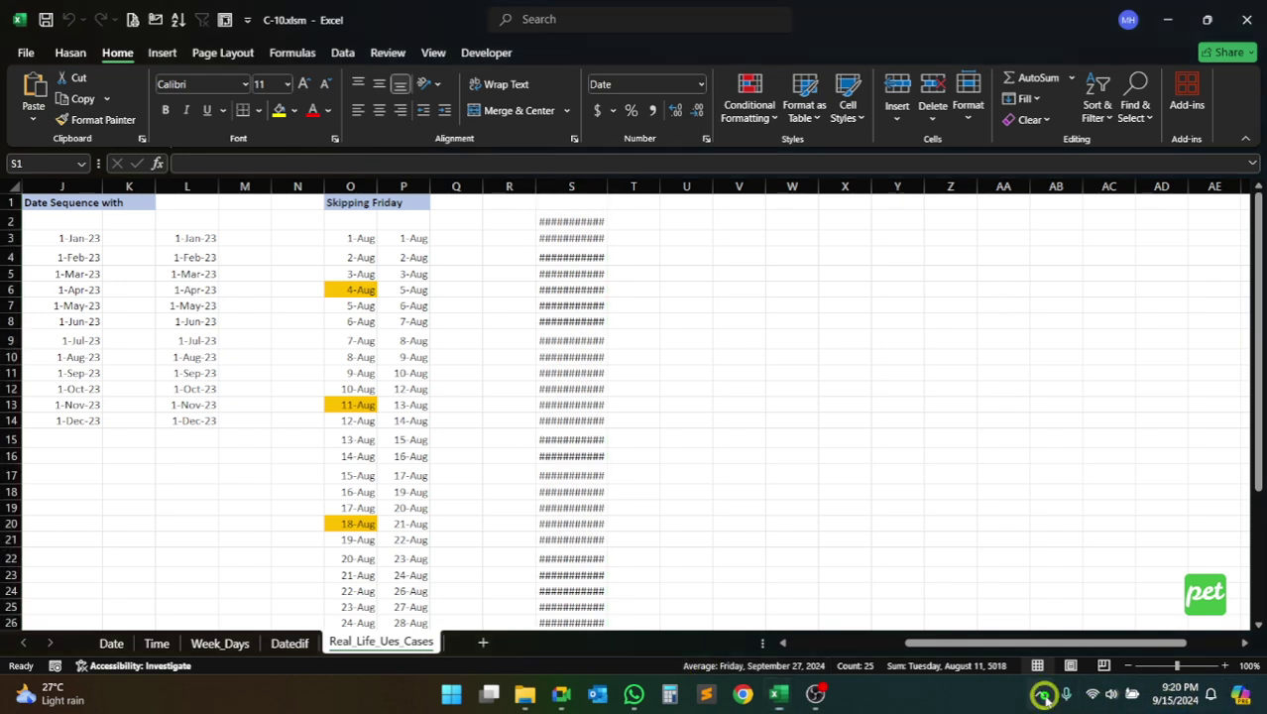
left_click(1007, 642)
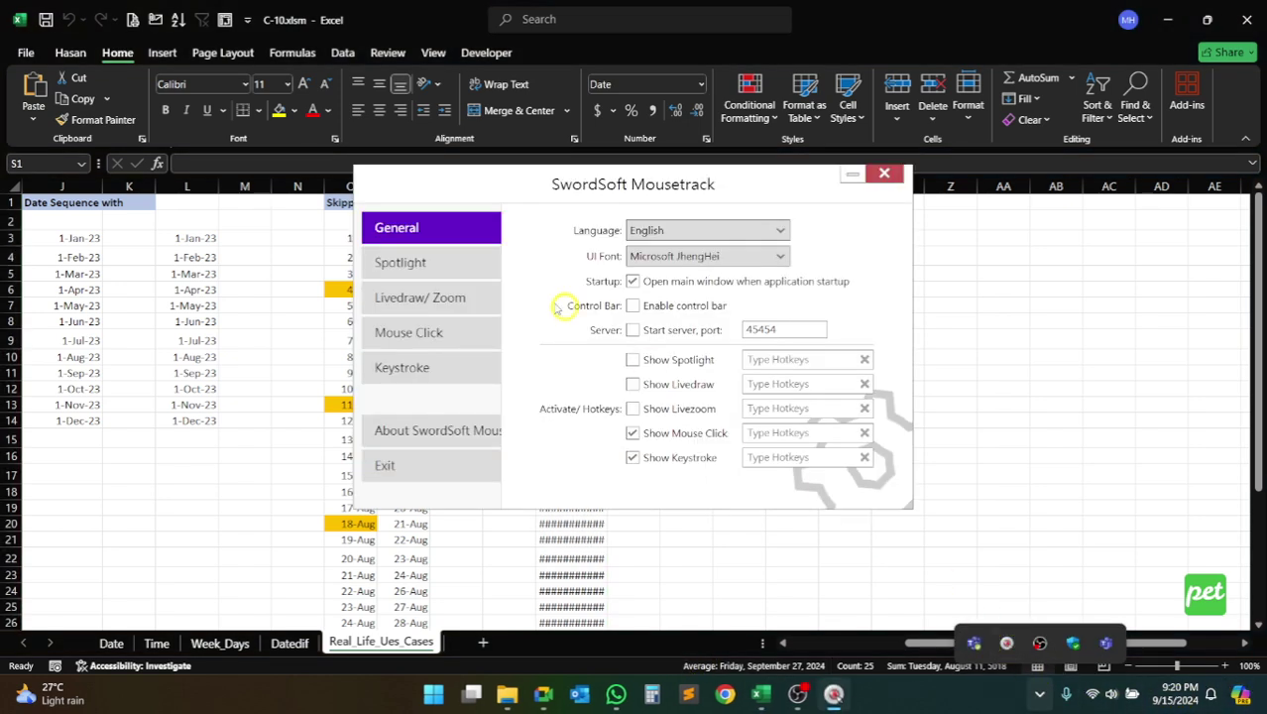
left_click(413, 265)
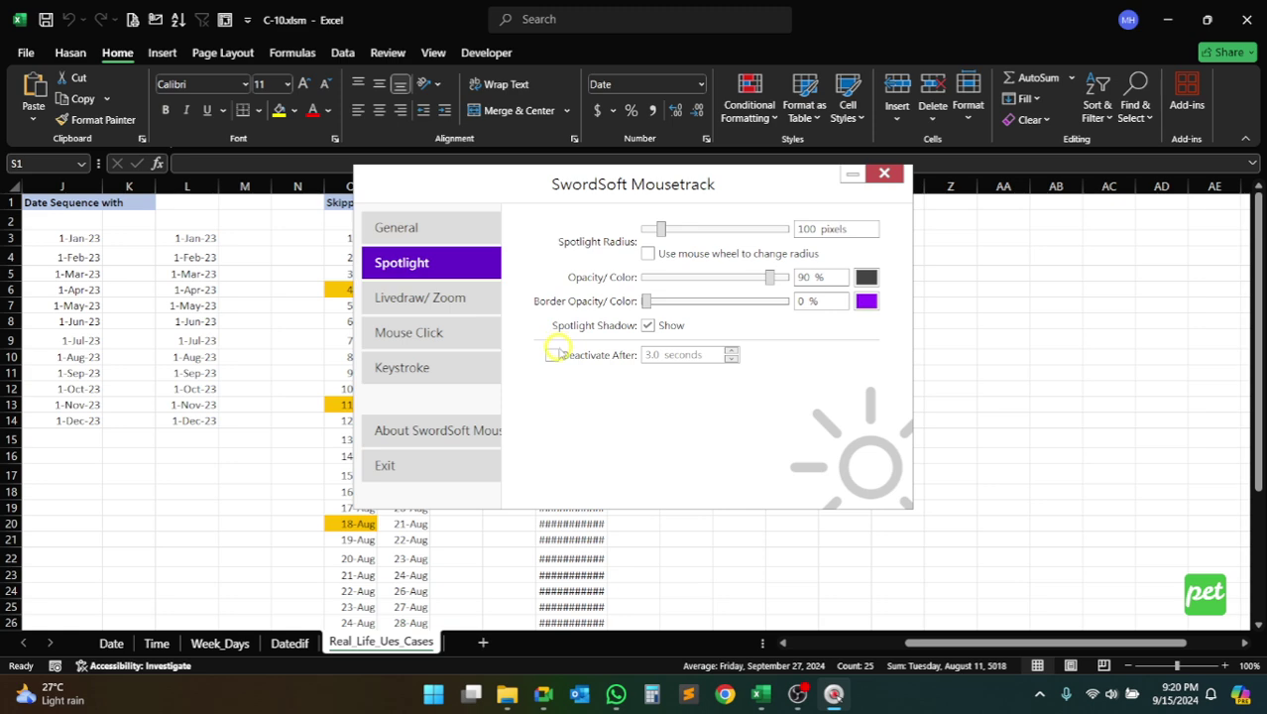
left_click(411, 297)
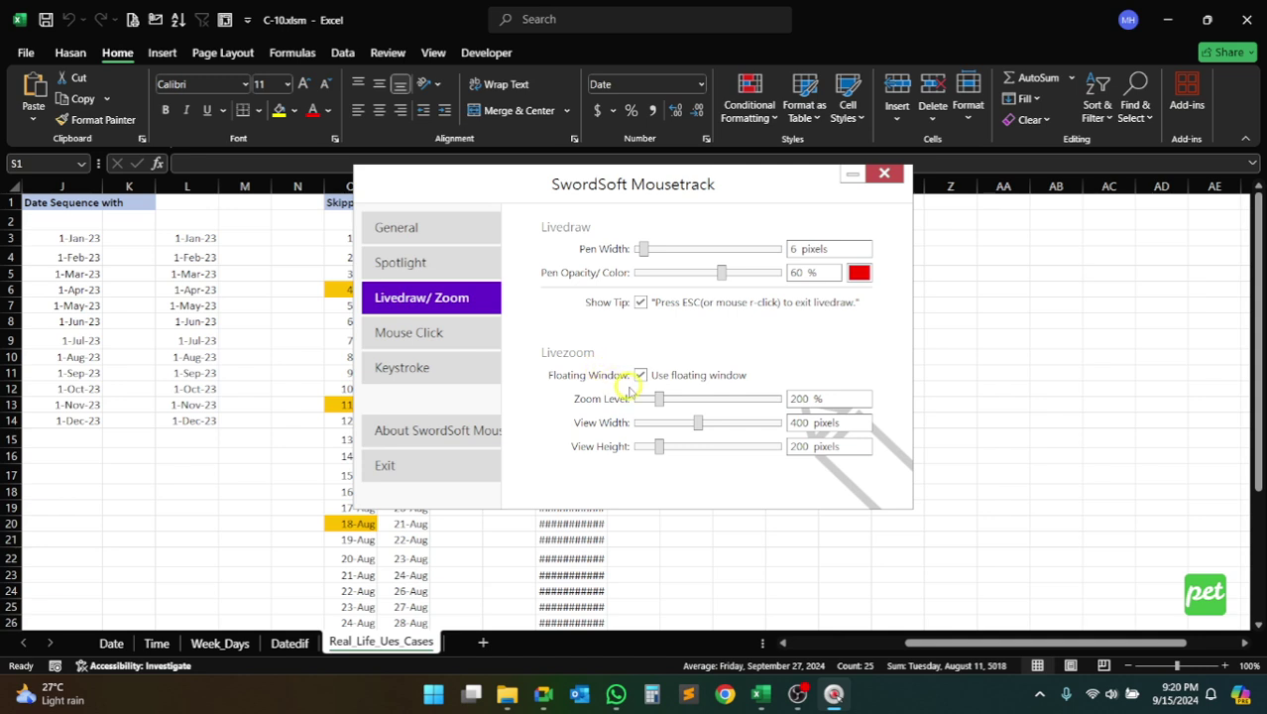
left_click(425, 227)
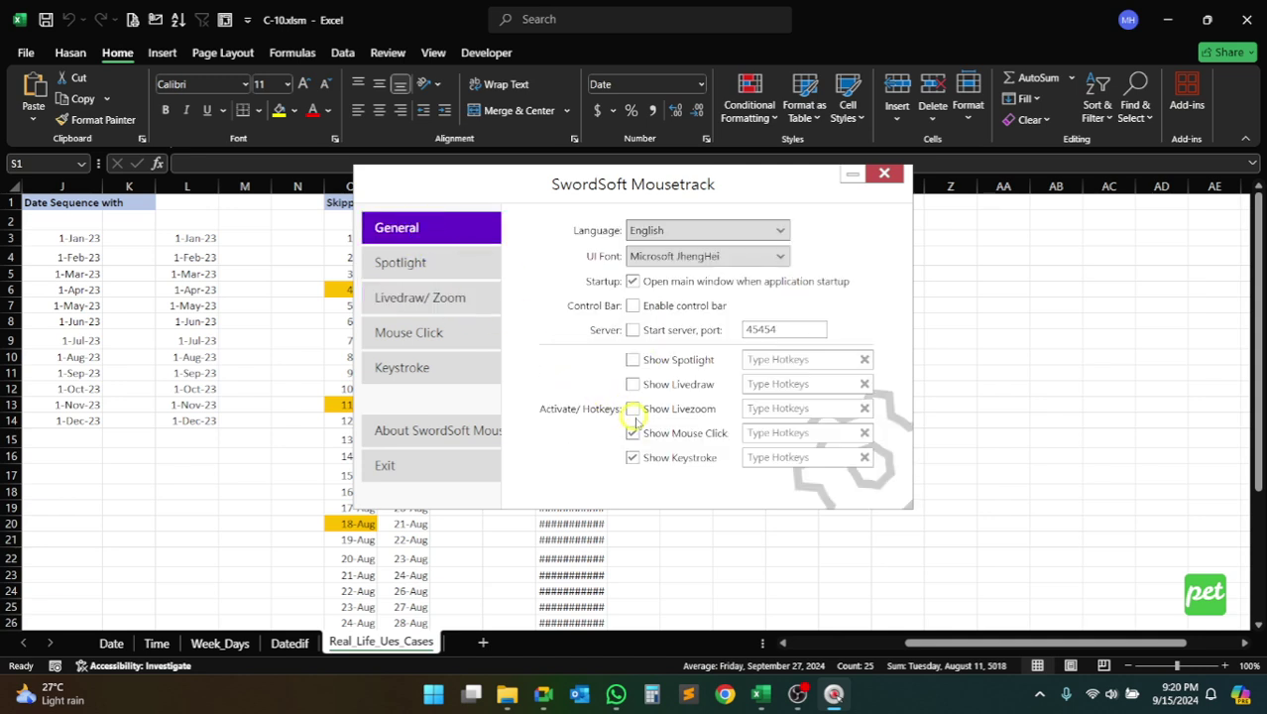
left_click(771, 408)
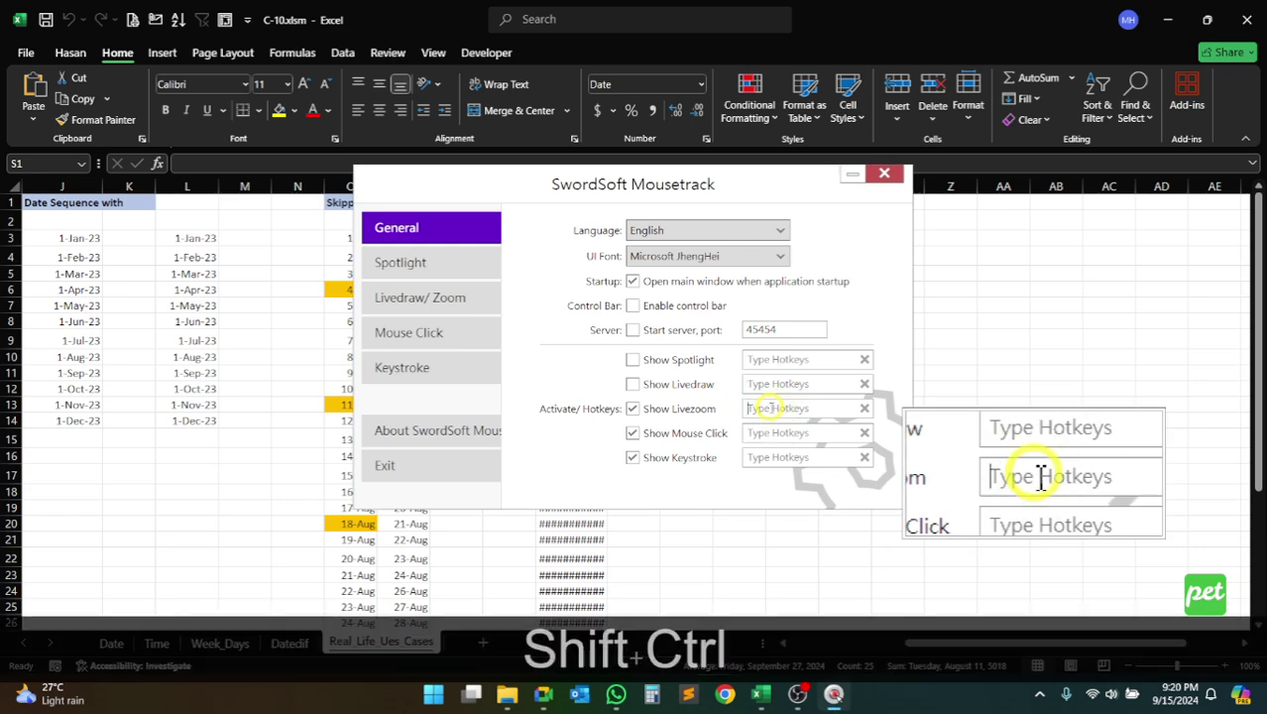
key("ctrl+shift+z")
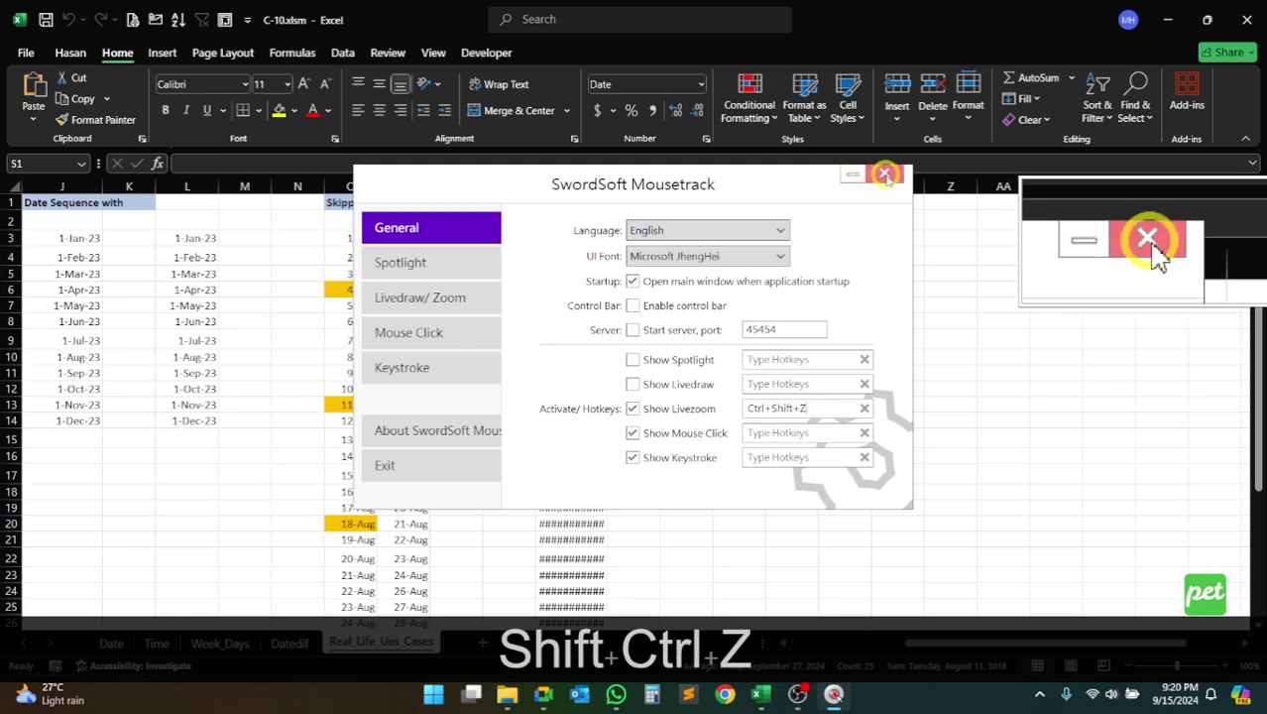
left_click(854, 174)
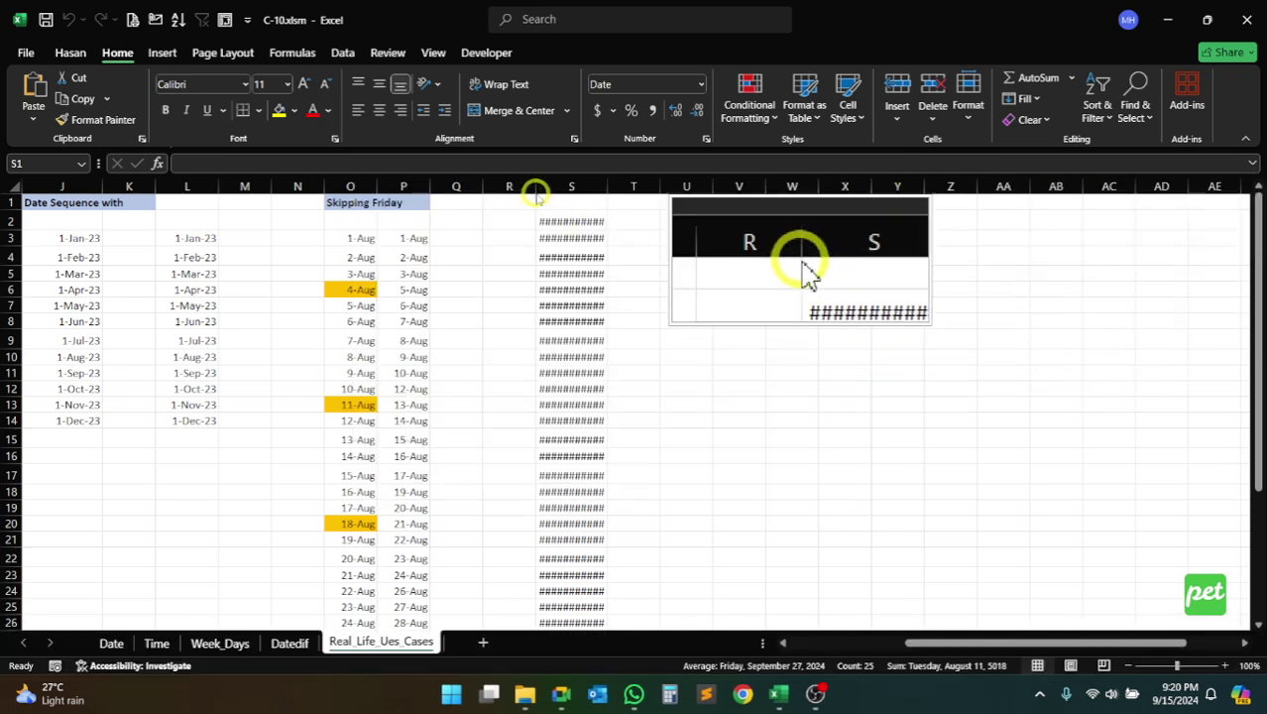
Auto-fit the width of column S to its long-format dates
left_click(604, 188)
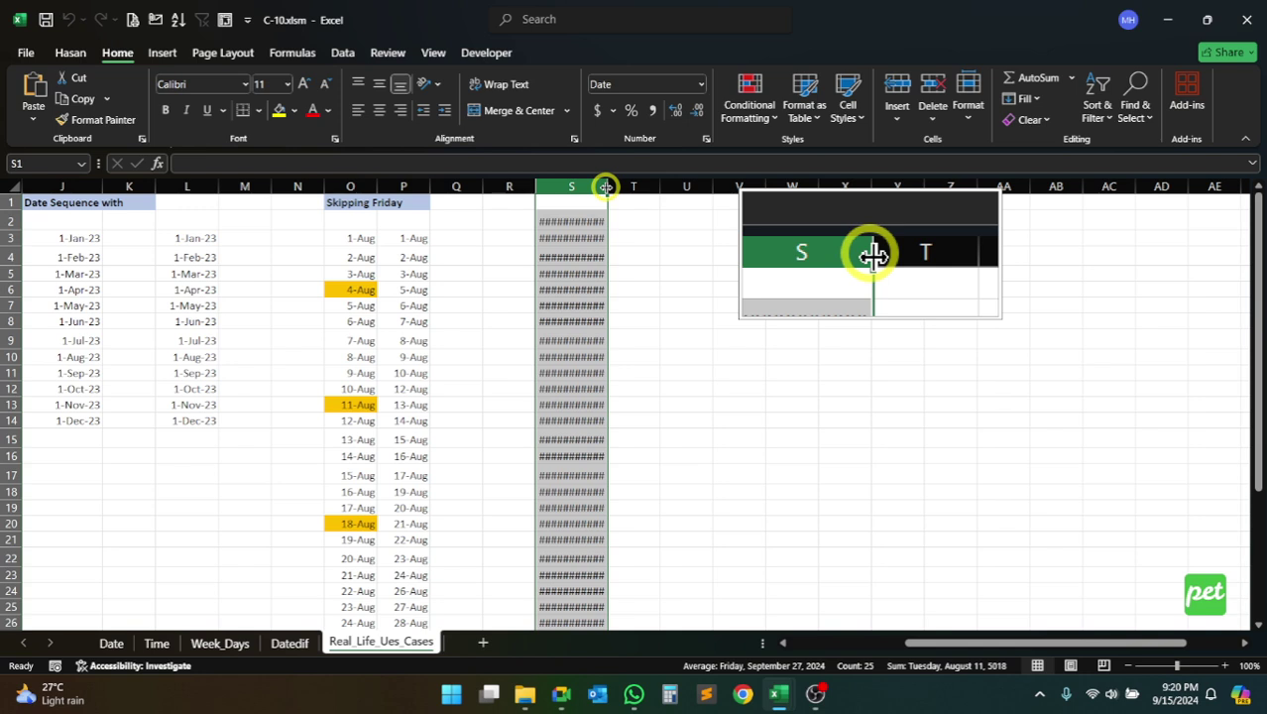
double_click(606, 186)
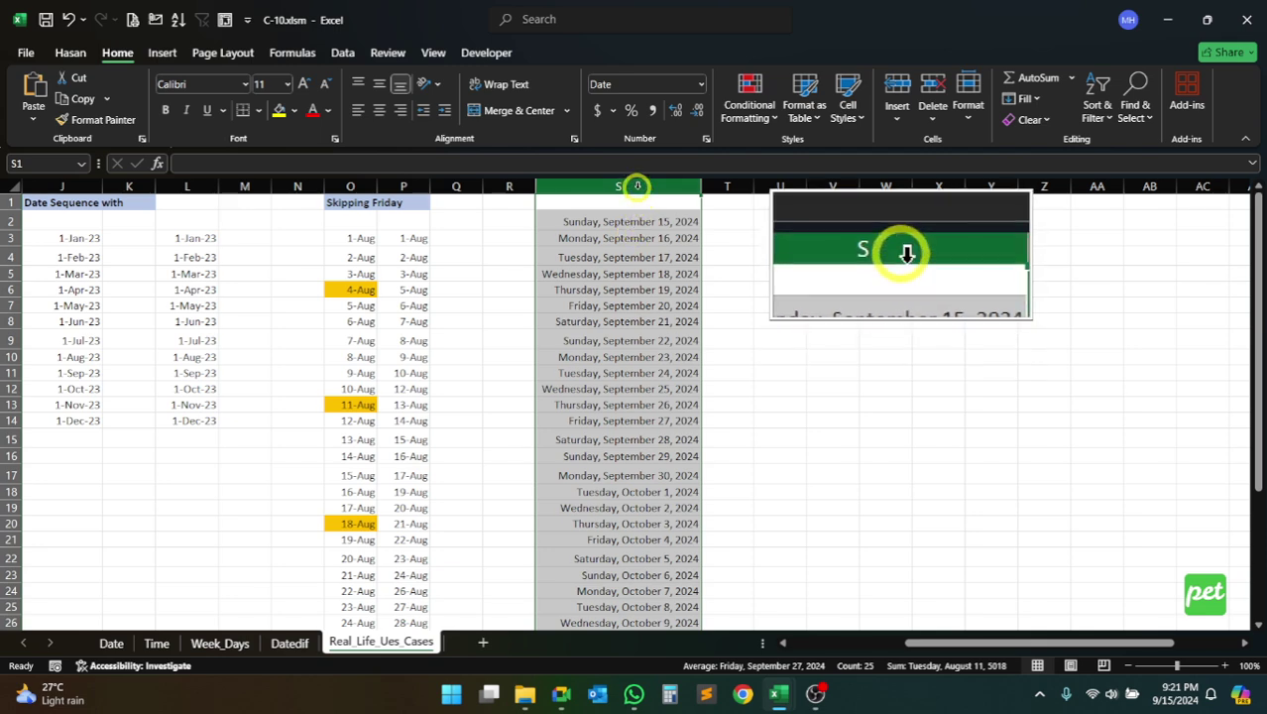
left_click(833, 290)
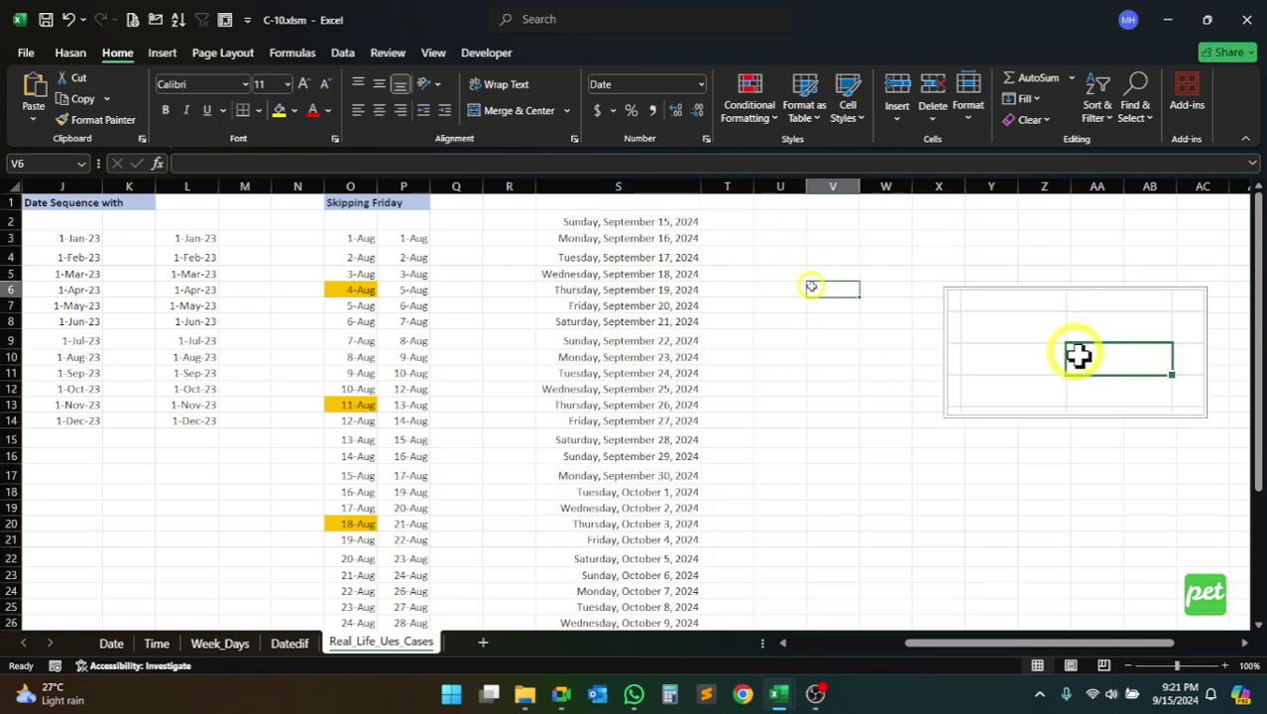
Open the number format settings for the whole of column S and turn off the live zoom window
left_click(609, 186)
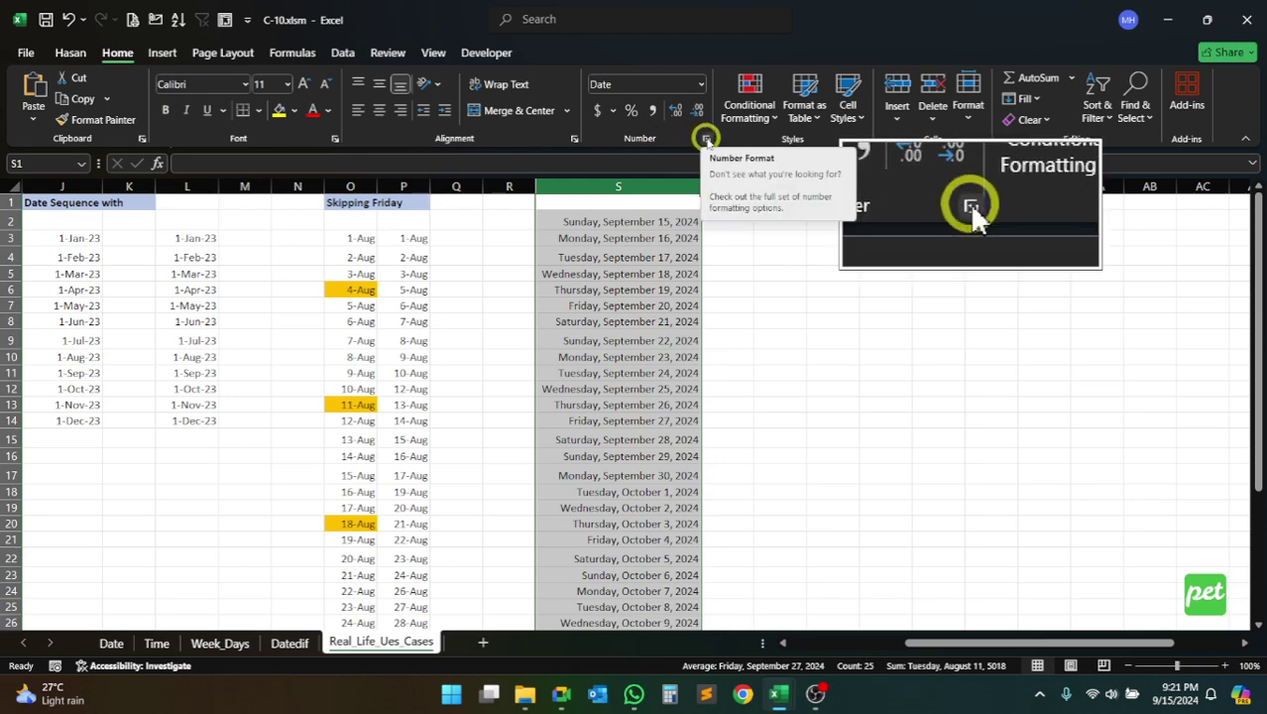
left_click(707, 140)
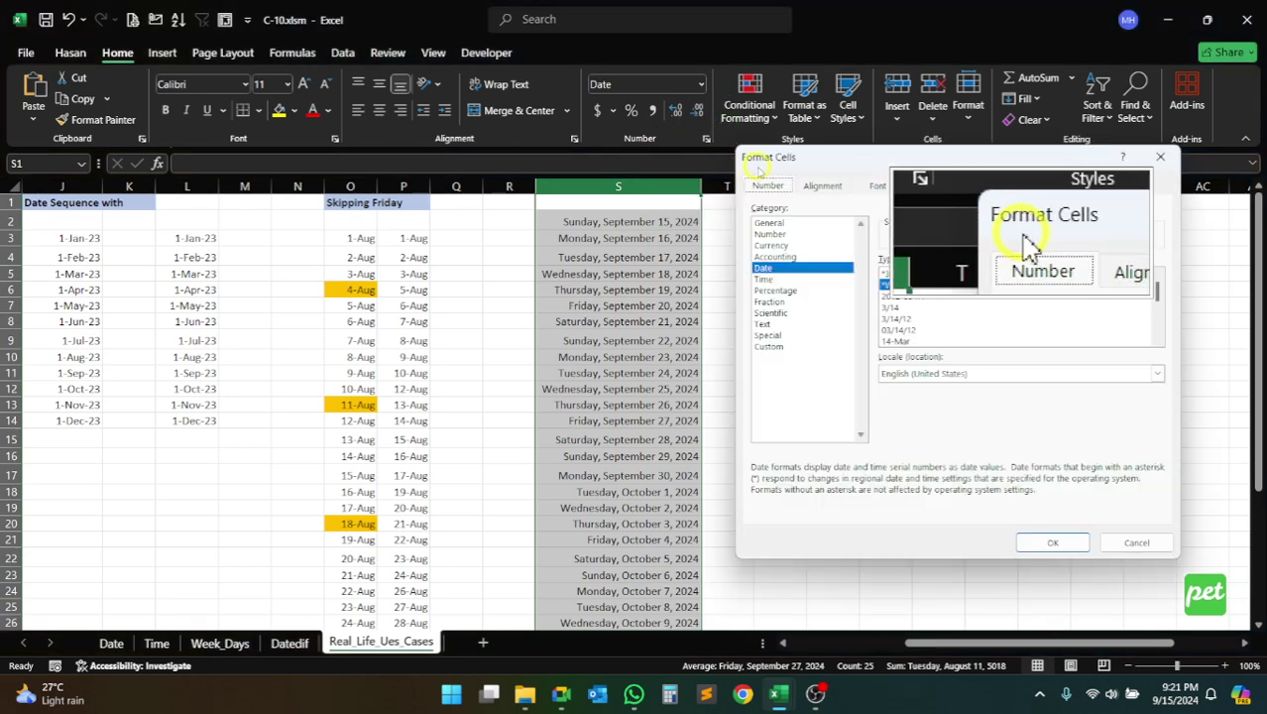
key("ctrl+shift+z")
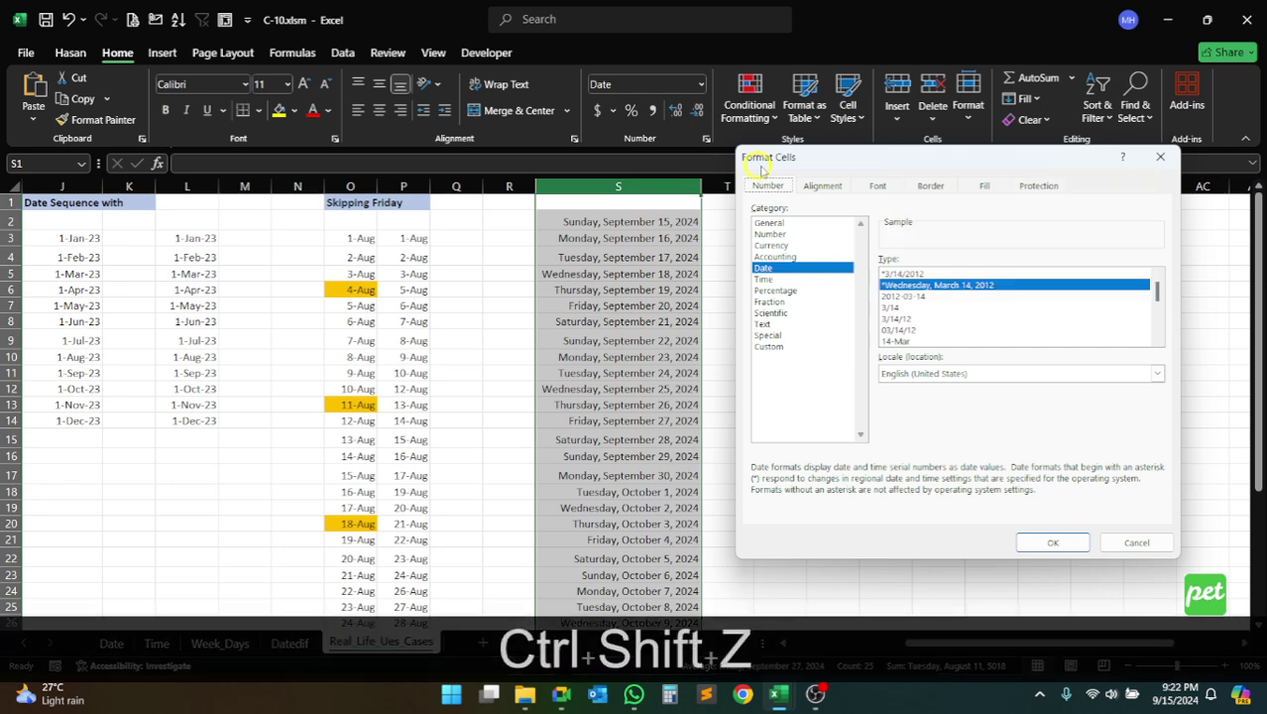
left_click_drag(839, 161, 825, 145)
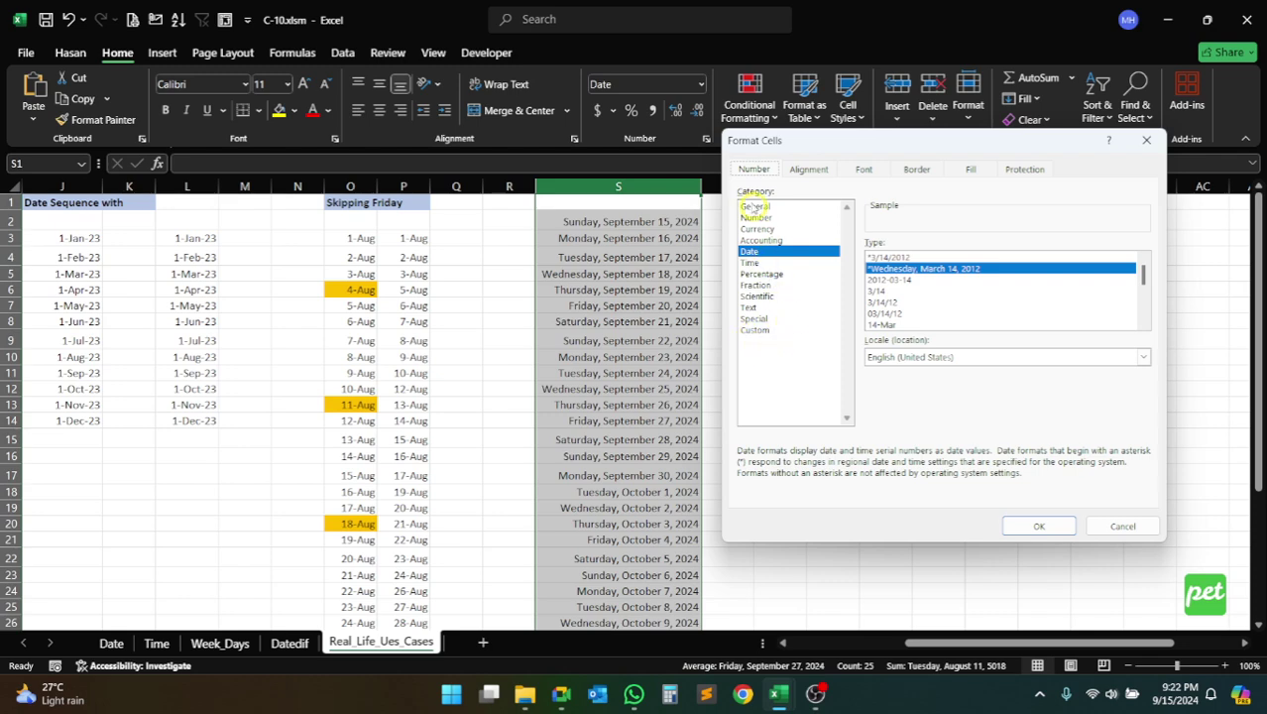
Switch to the Google Meet call and admit the participant waiting to join
mouse_move(562, 694)
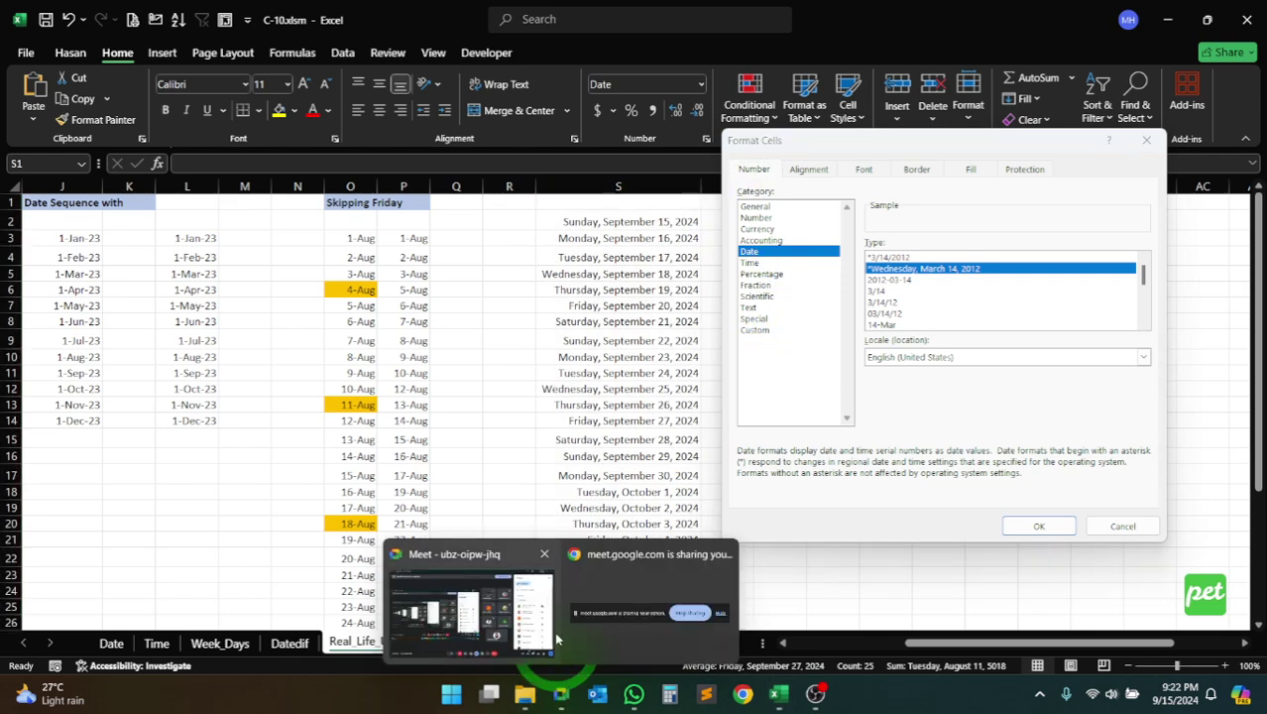
left_click(522, 589)
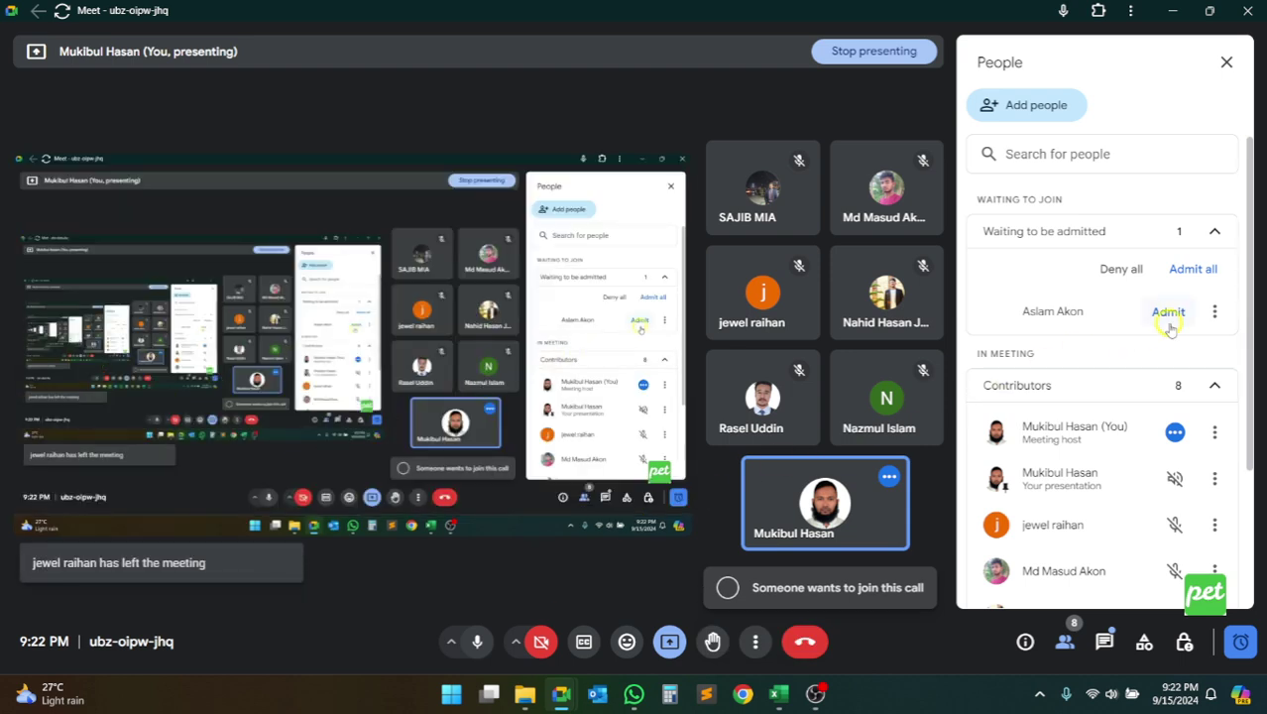
left_click(1170, 312)
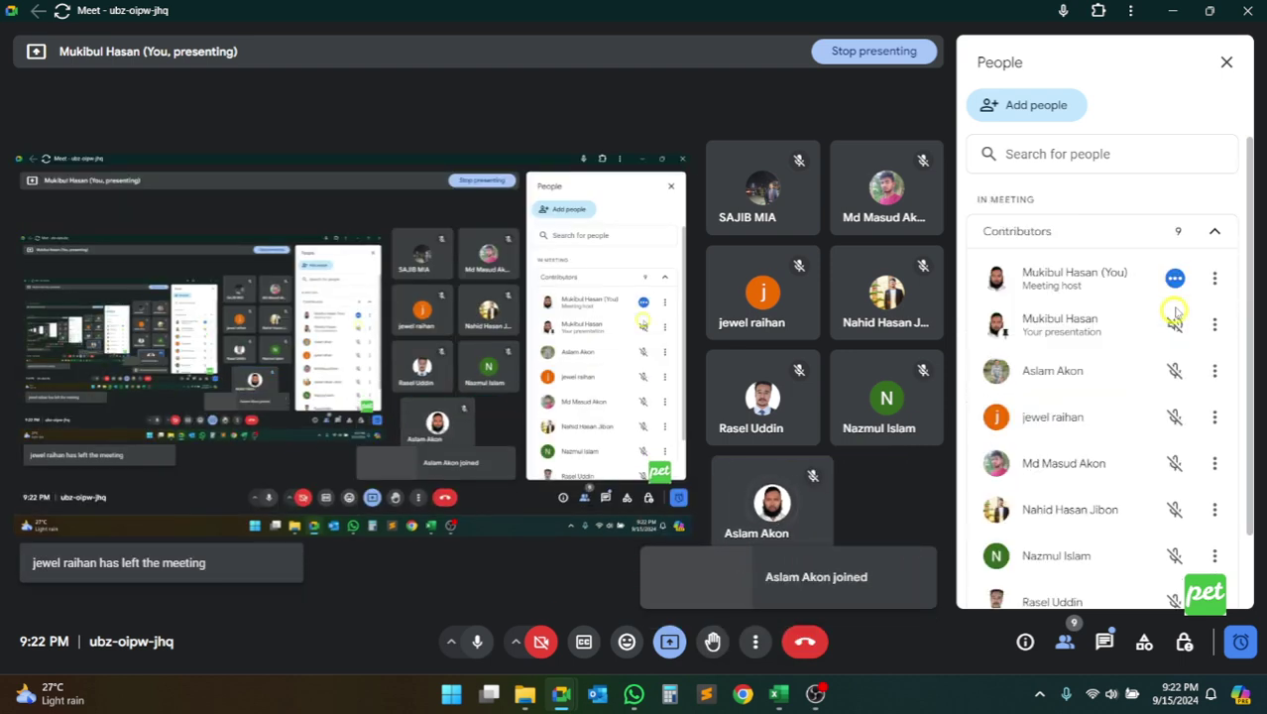
Return to the workbook, look at the custom format code behind column S's dates, and close the format settings
left_click(1175, 12)
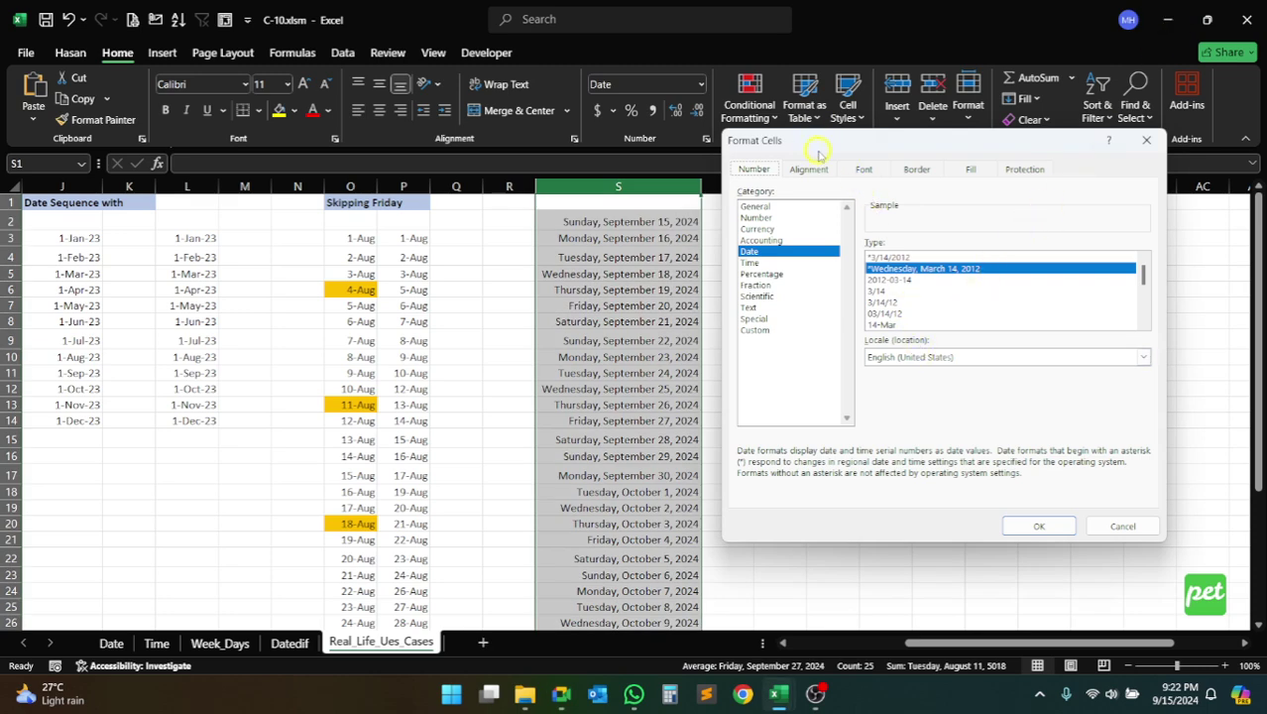
left_click_drag(831, 145, 864, 126)
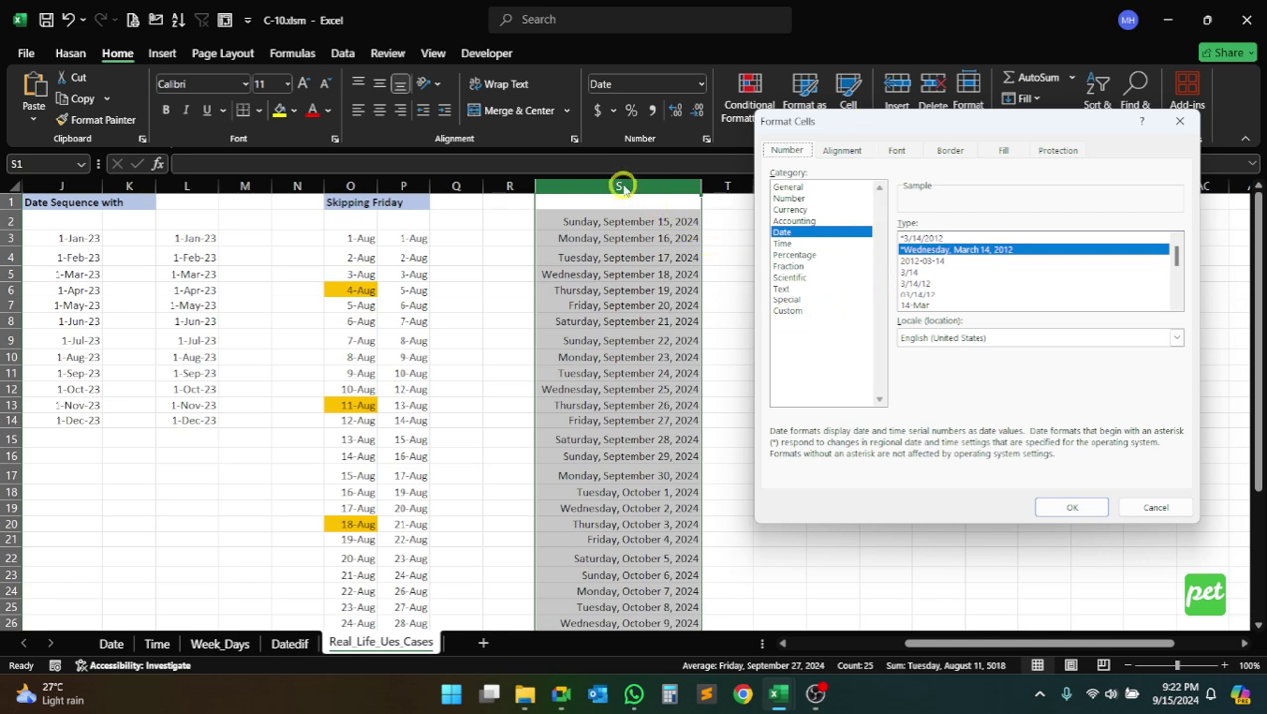
left_click(1179, 120)
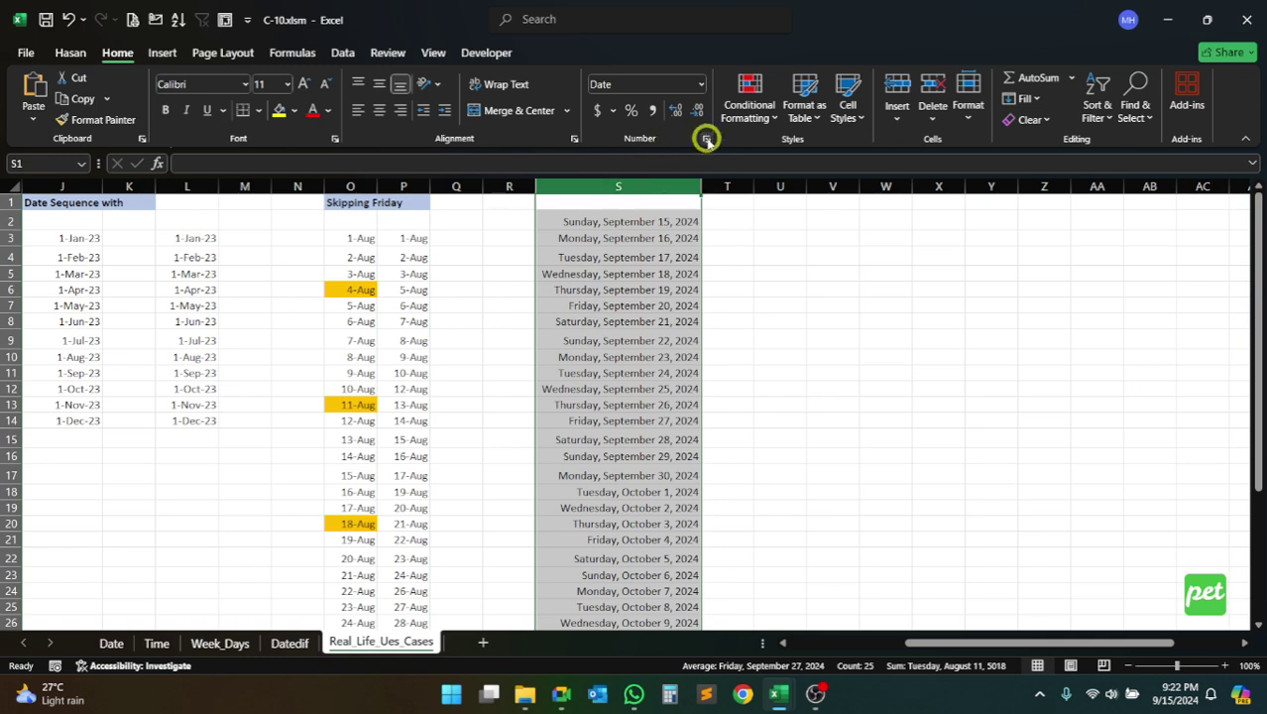
left_click(706, 140)
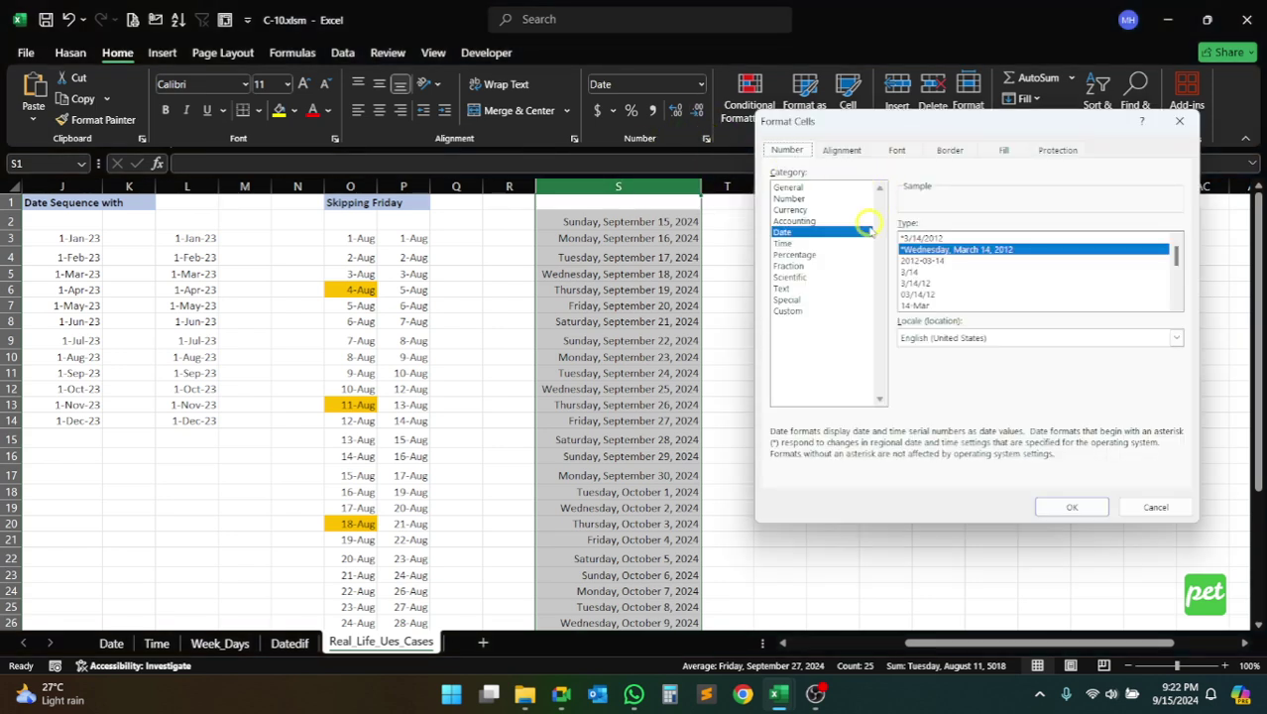
left_click(793, 312)
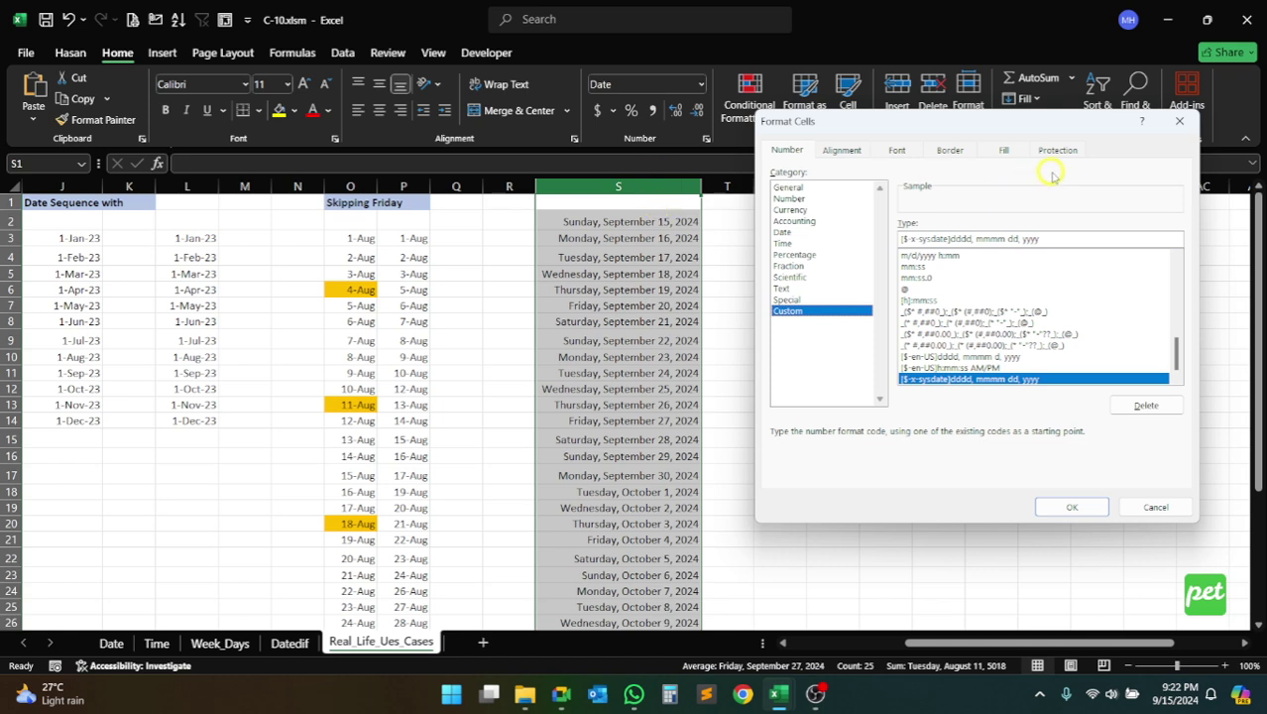
left_click(1179, 121)
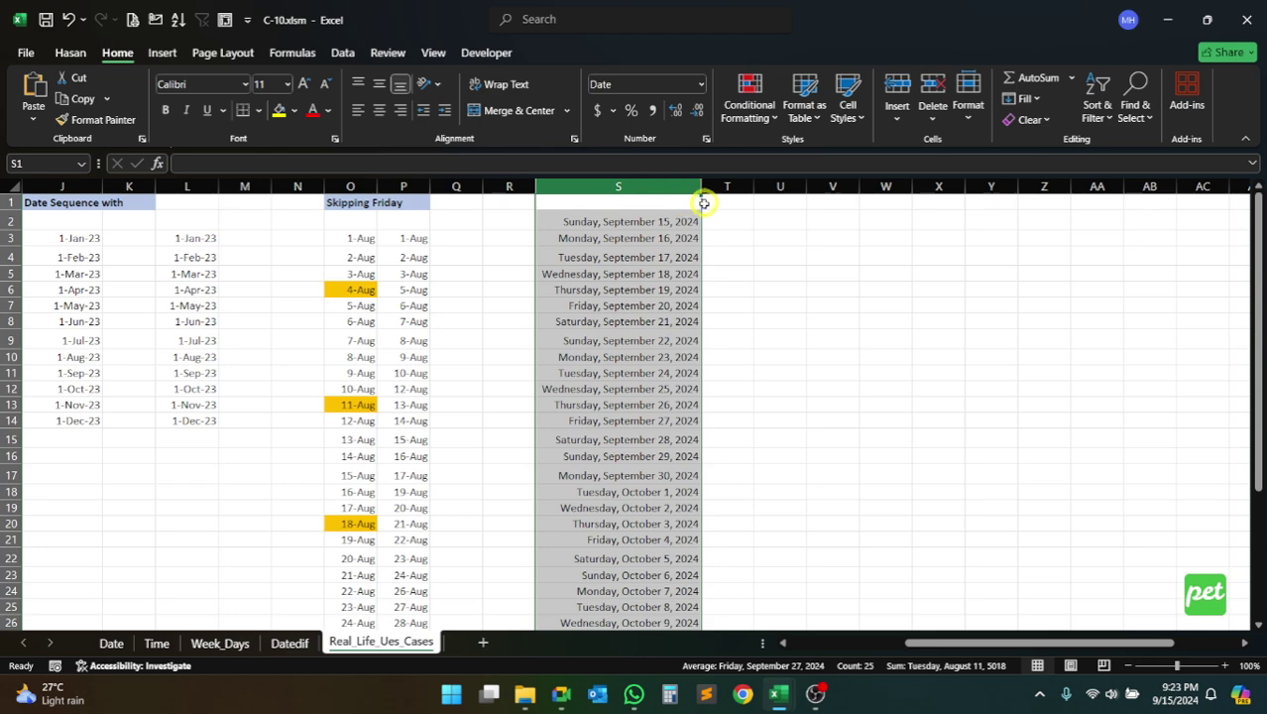
Delete the empty cell S1 and shift the cells below it up
left_click(587, 203)
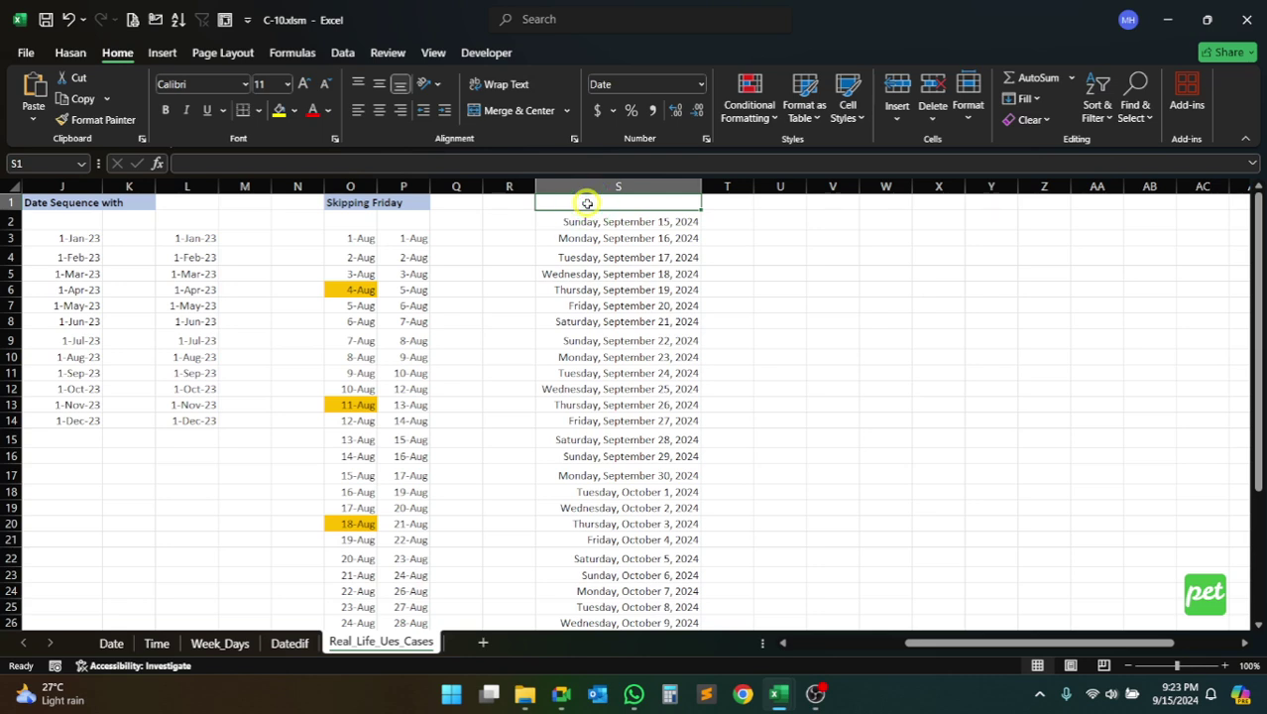
right_click(587, 203)
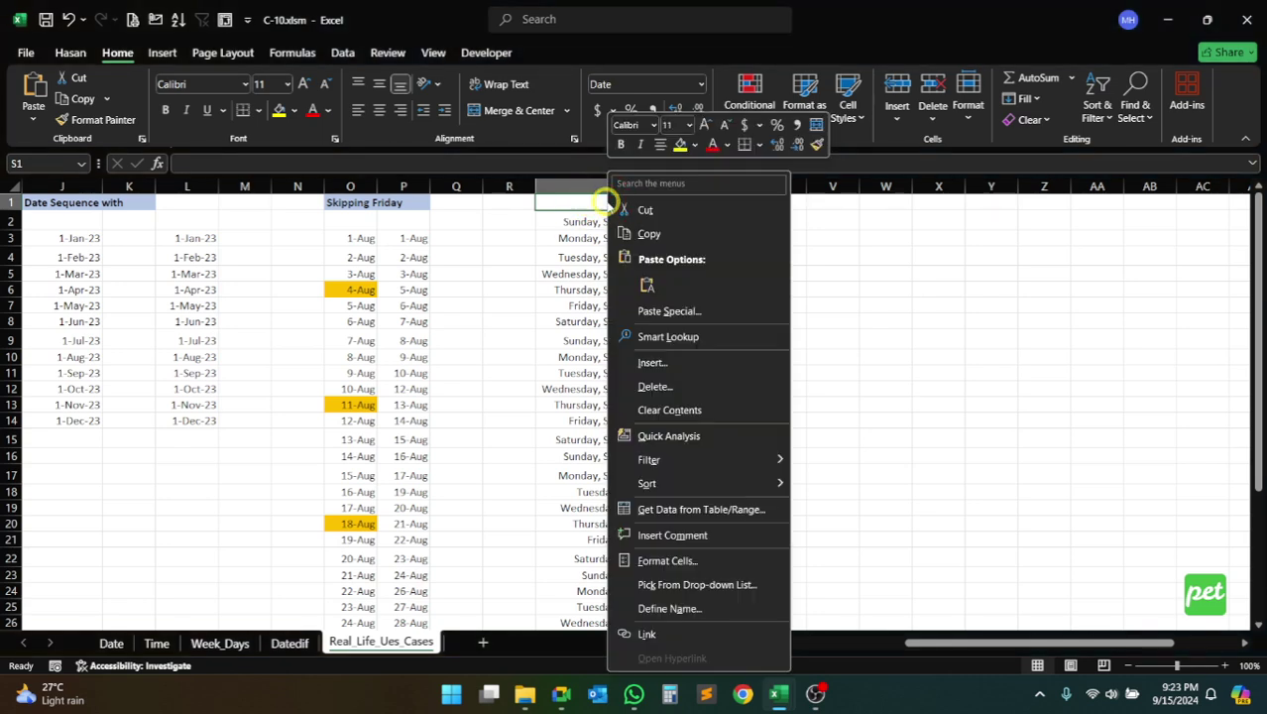
left_click(655, 386)
left_click_drag(657, 343, 838, 249)
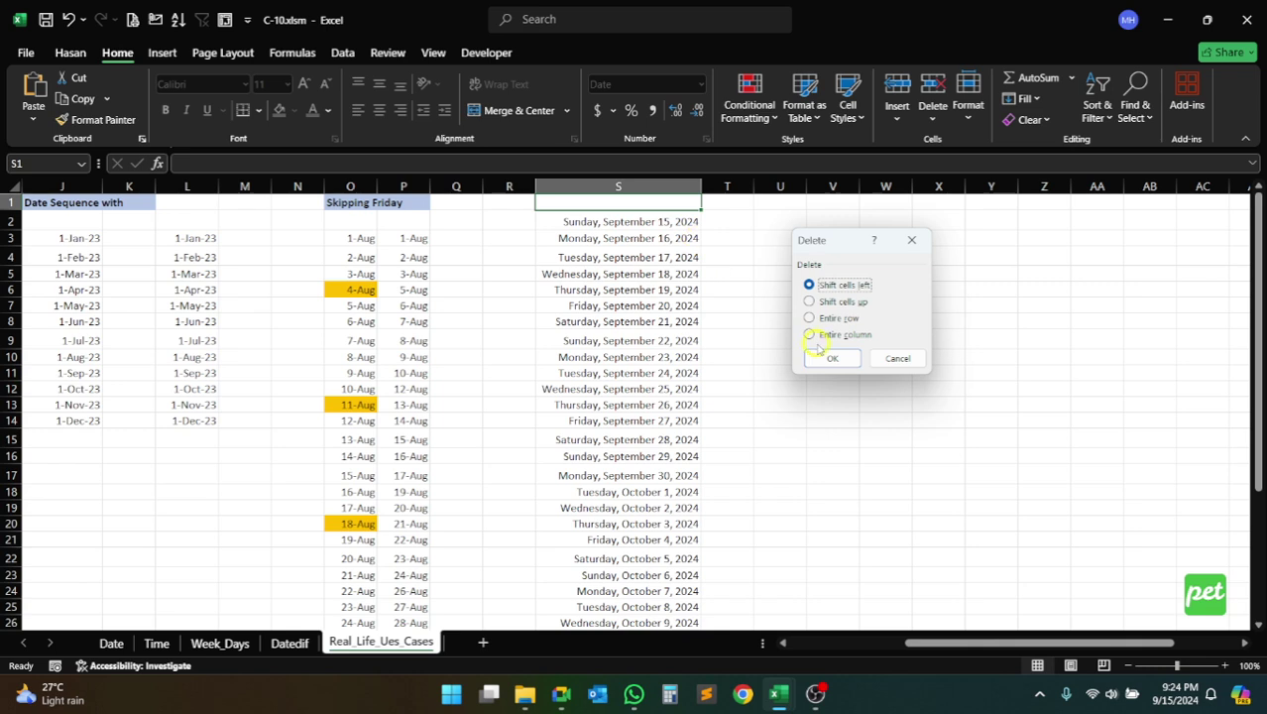
left_click(858, 304)
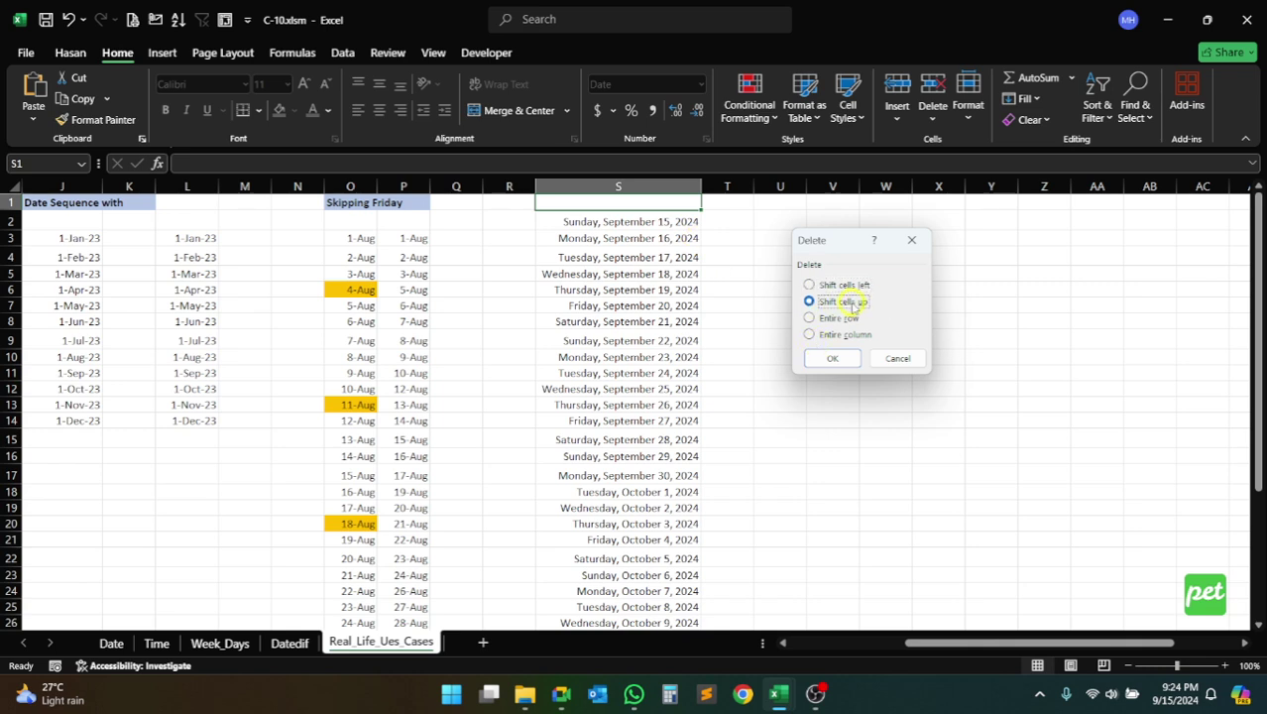
left_click(822, 361)
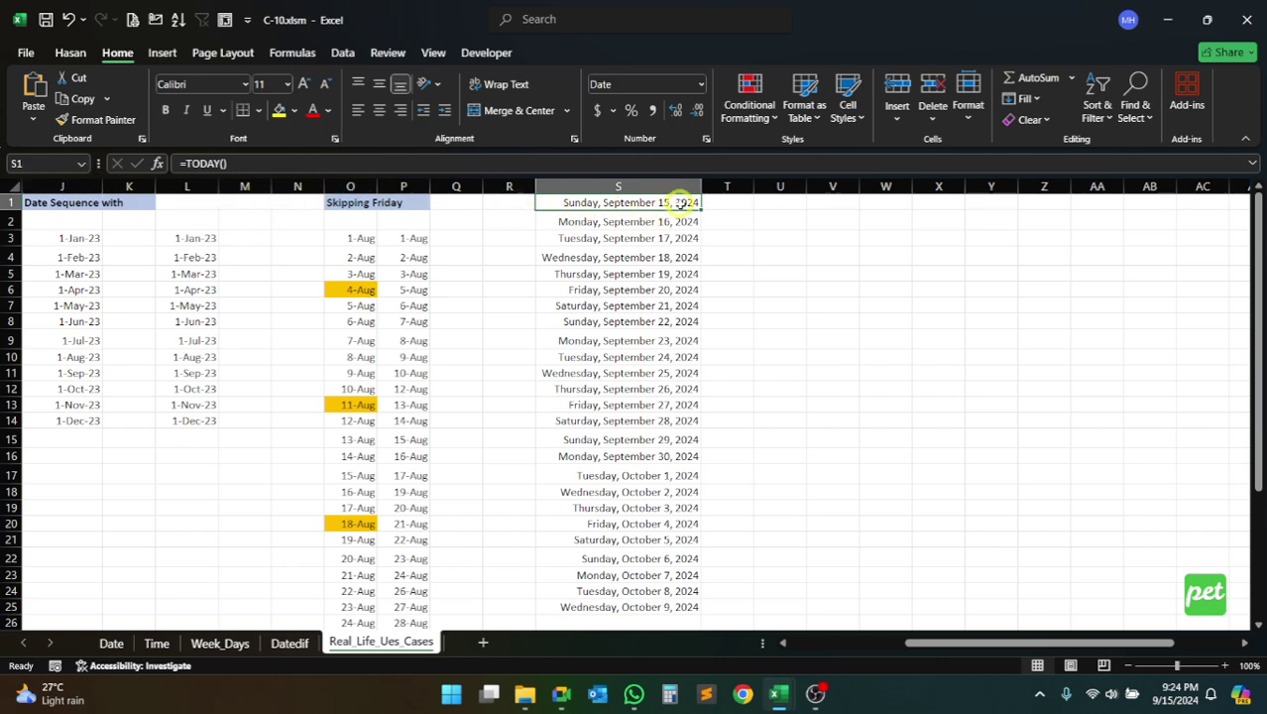
Examine the custom format code for the whole of column S with the live zoom window, then close the format settings
left_click(640, 186)
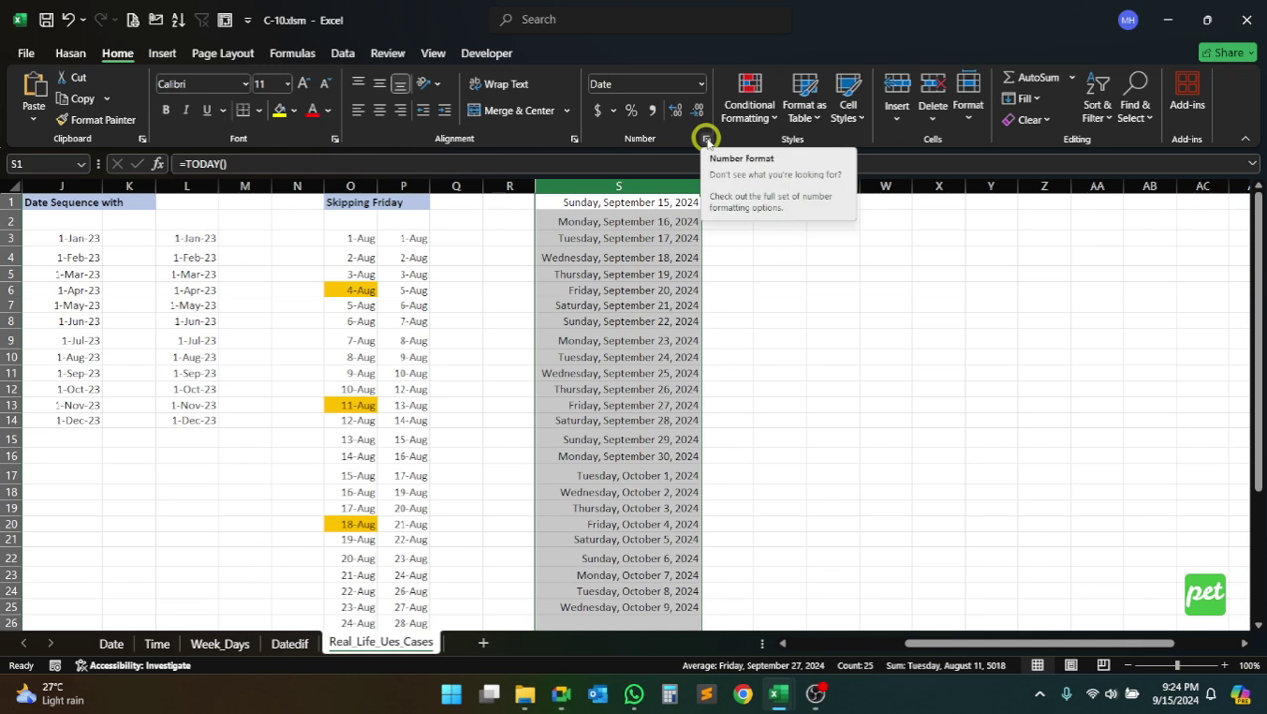
left_click(706, 139)
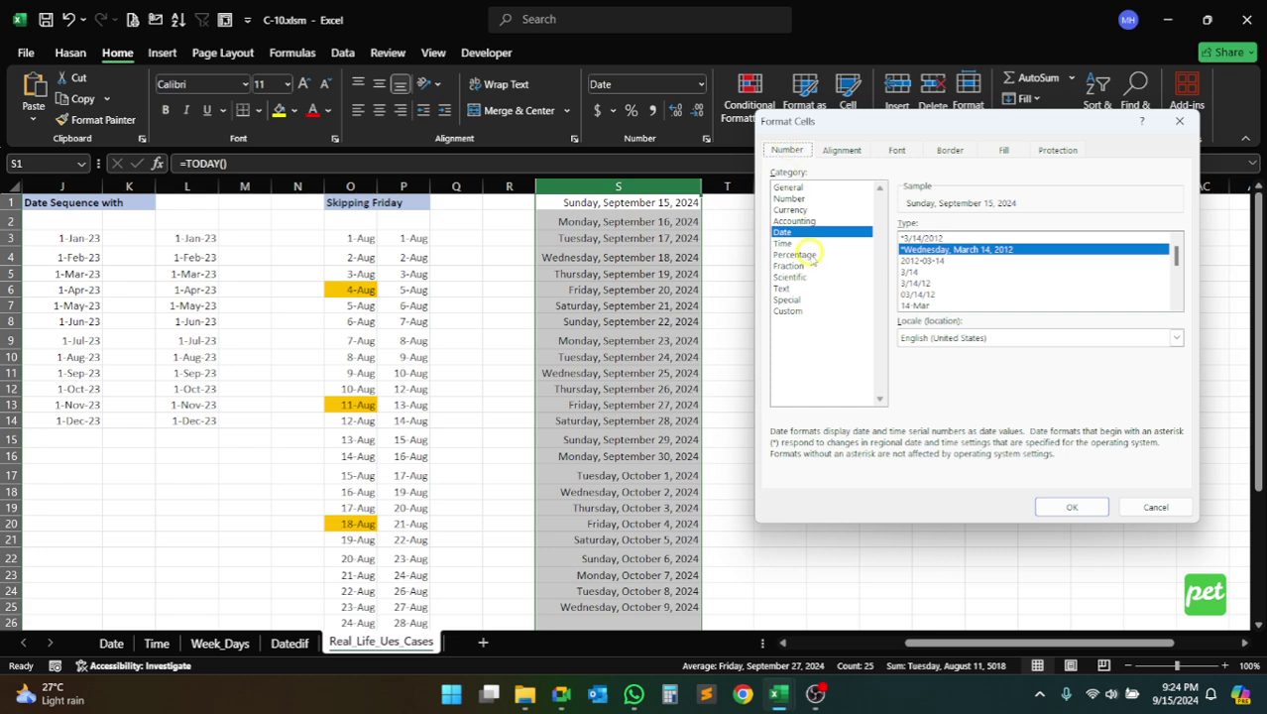
left_click(787, 312)
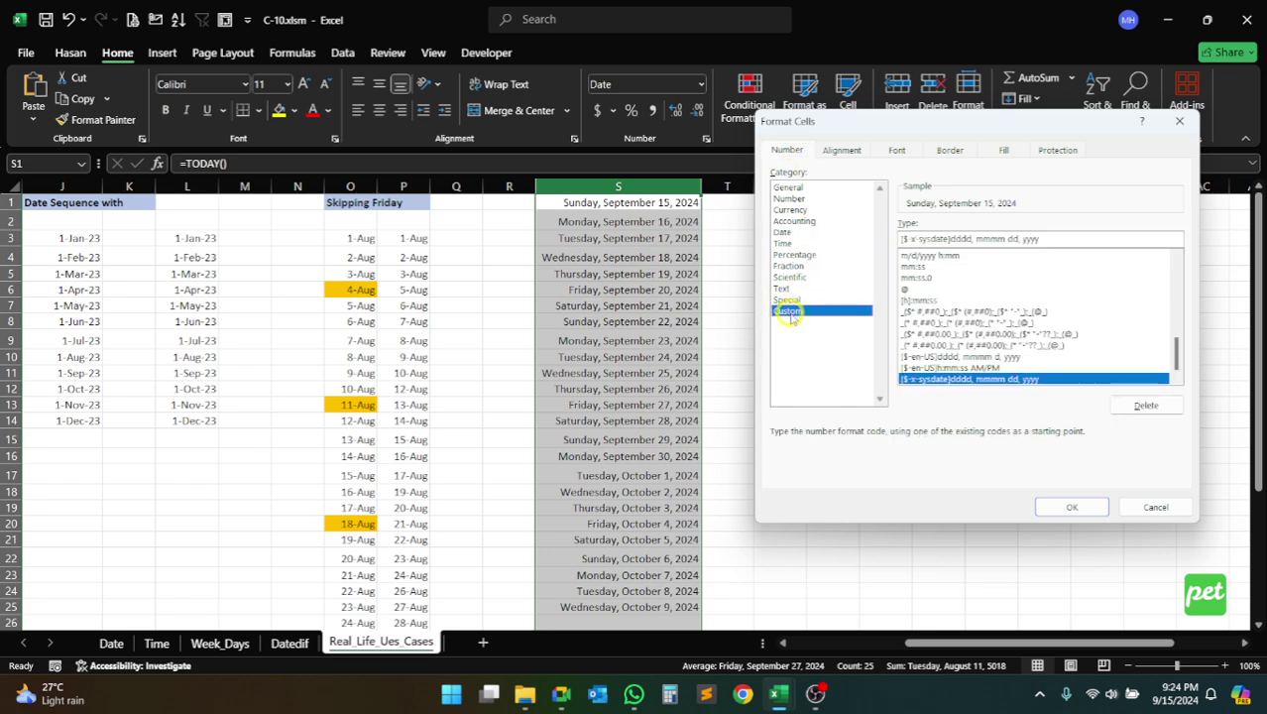
left_click(1061, 240)
left_click_drag(1060, 240, 902, 240)
left_click(903, 240)
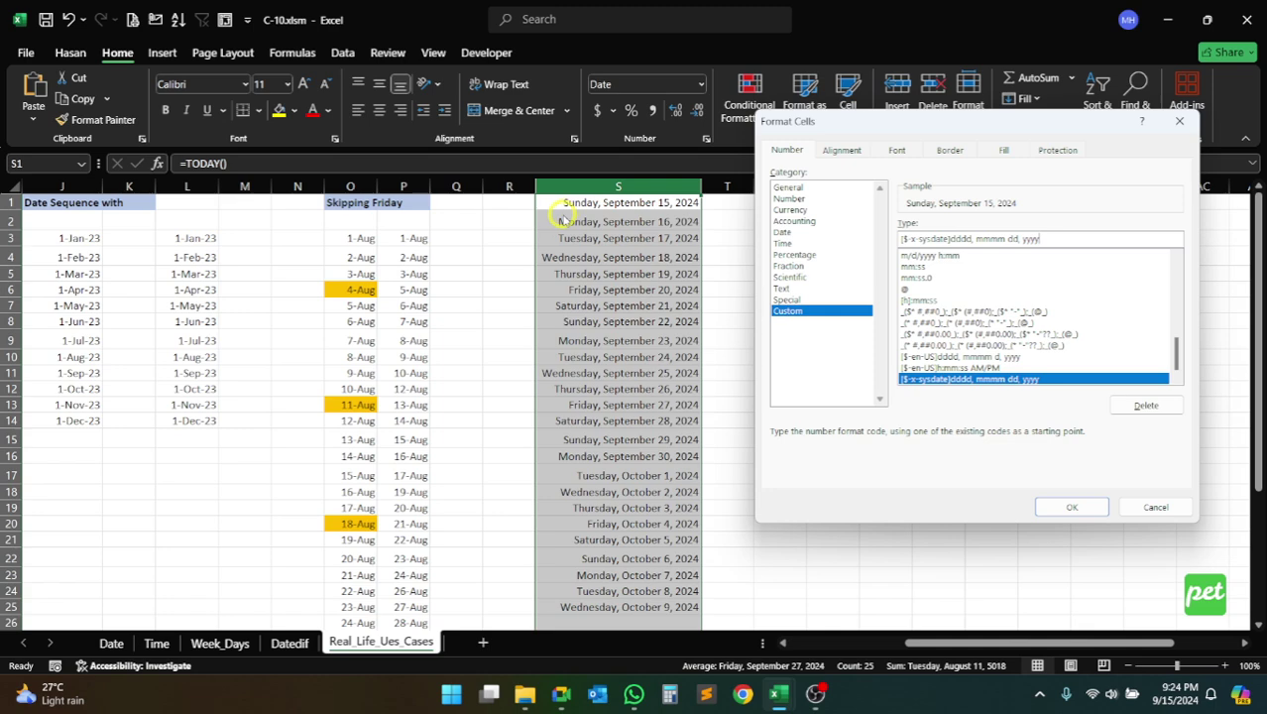
key("ctrl+shift+z")
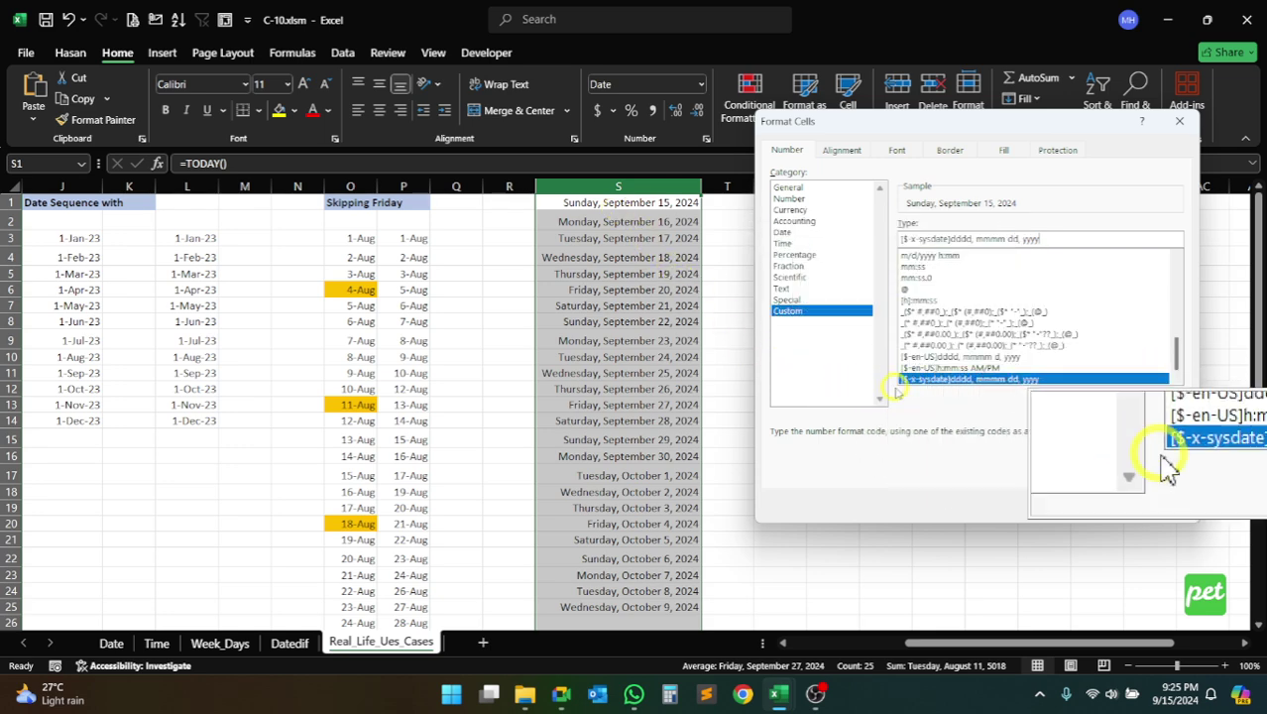
key("Return")
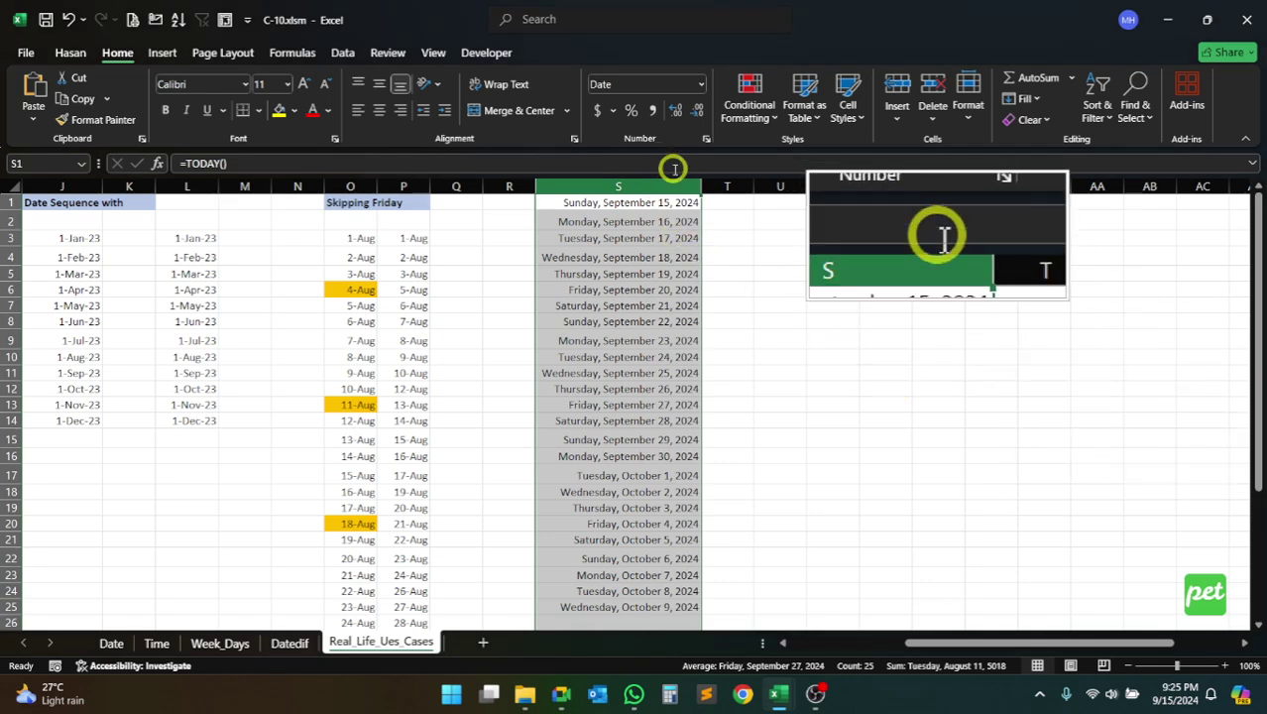
key("ctrl+shift+z")
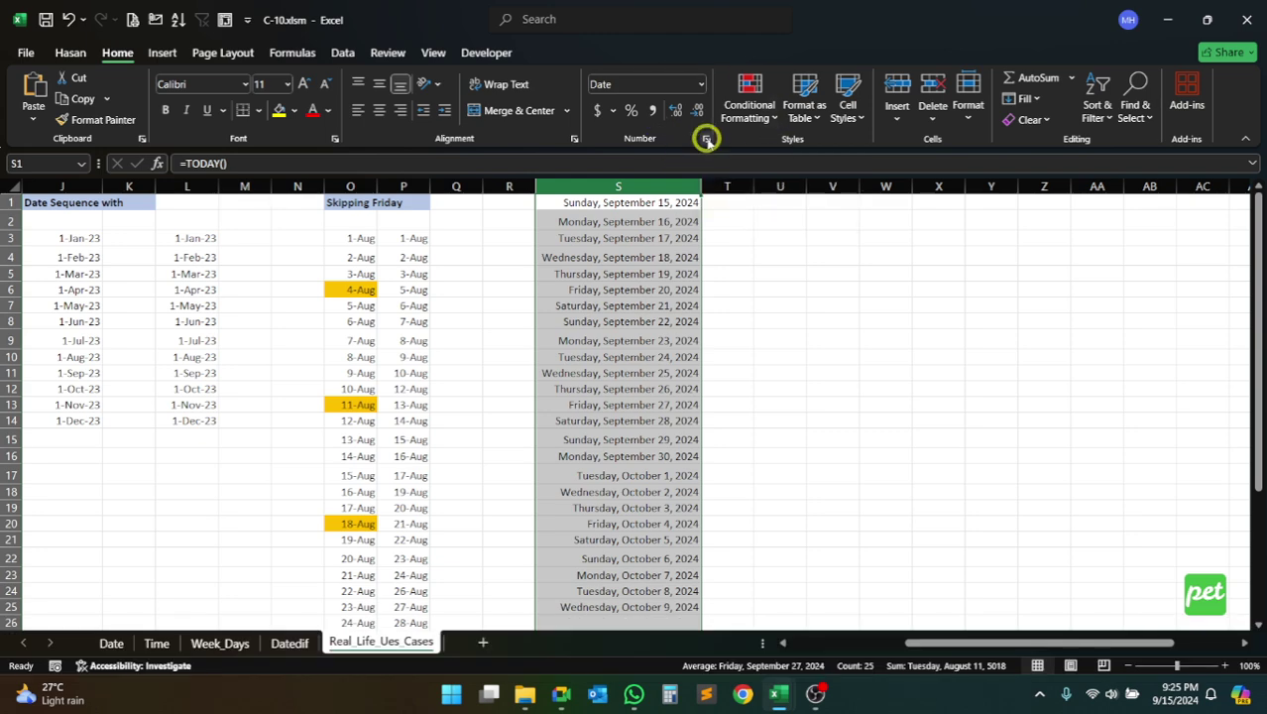
Reopen the custom number format settings for column S, move the dialog clear of the column, and clear the existing format code
left_click(707, 140)
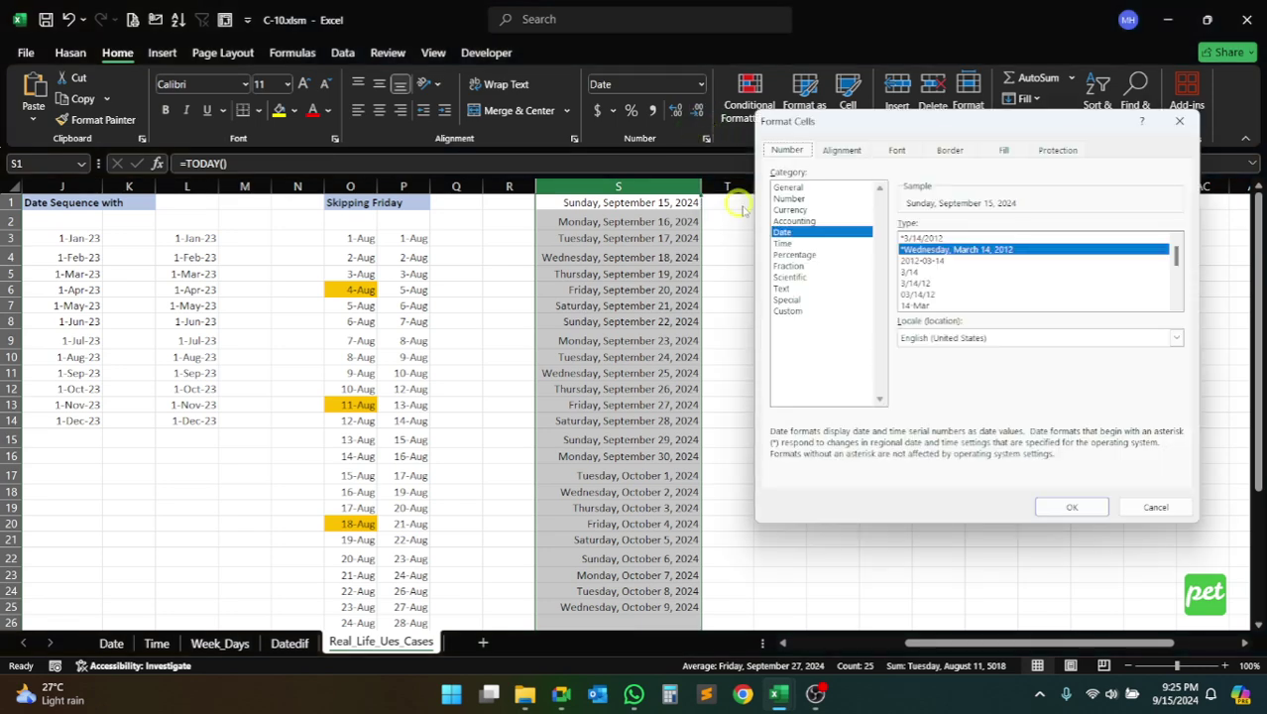
left_click(787, 310)
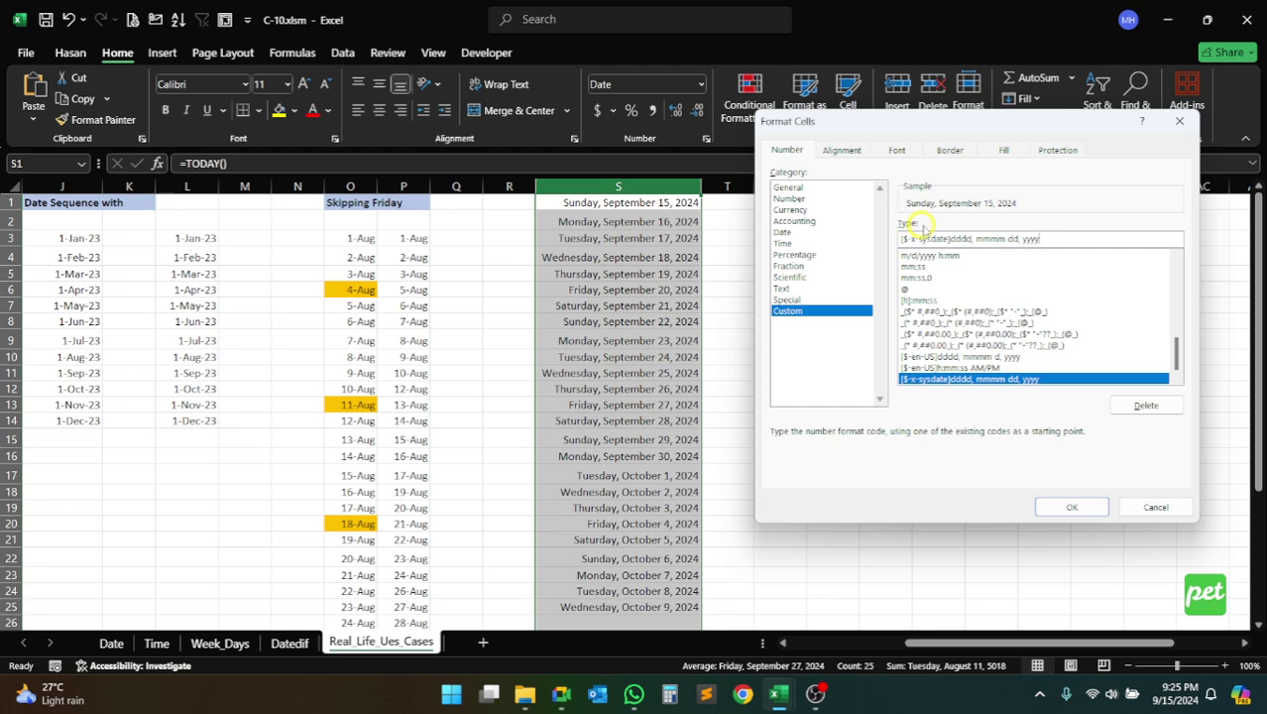
key("ctrl+shift+z")
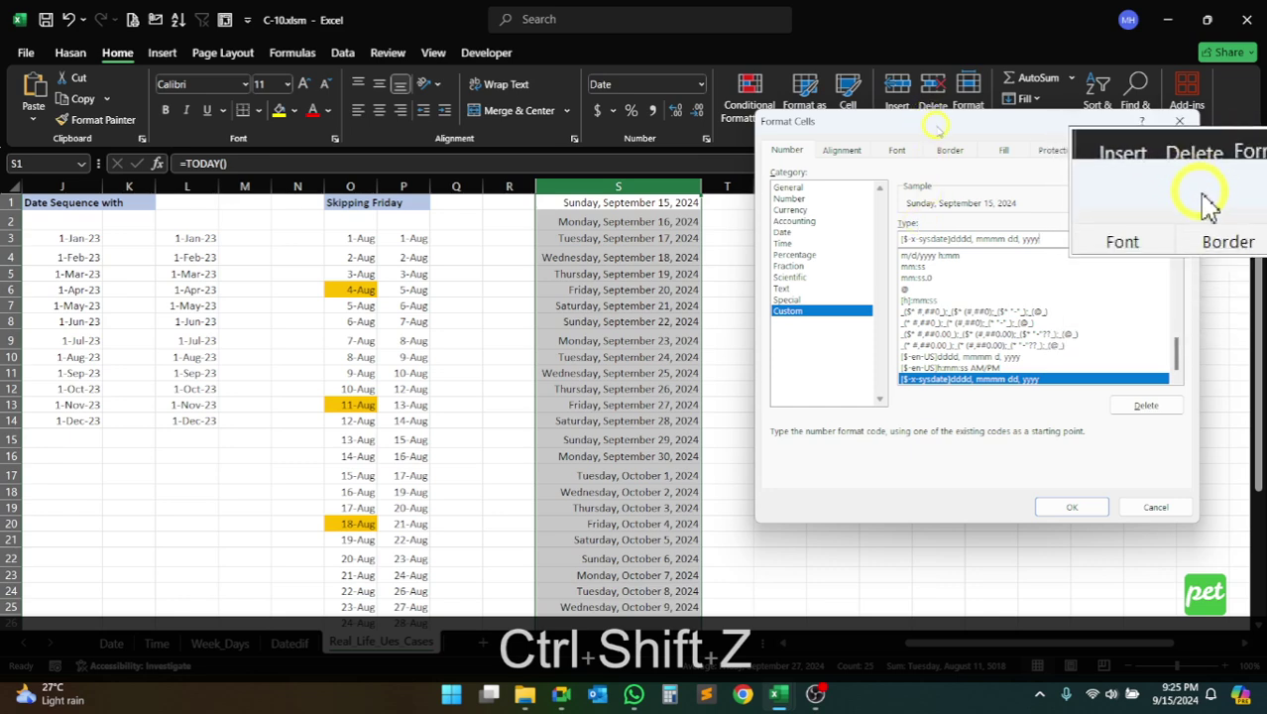
left_click_drag(913, 121, 232, 176)
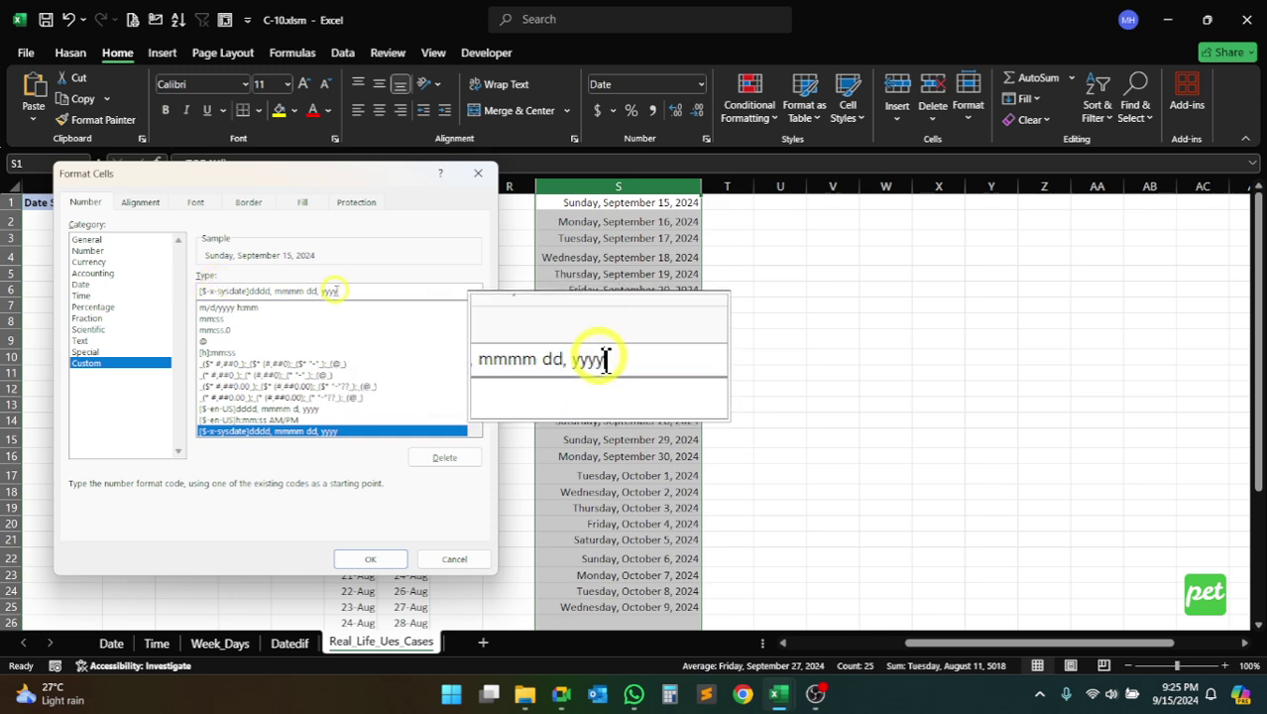
left_click_drag(333, 290, 190, 295)
key("ctrl+shift+z")
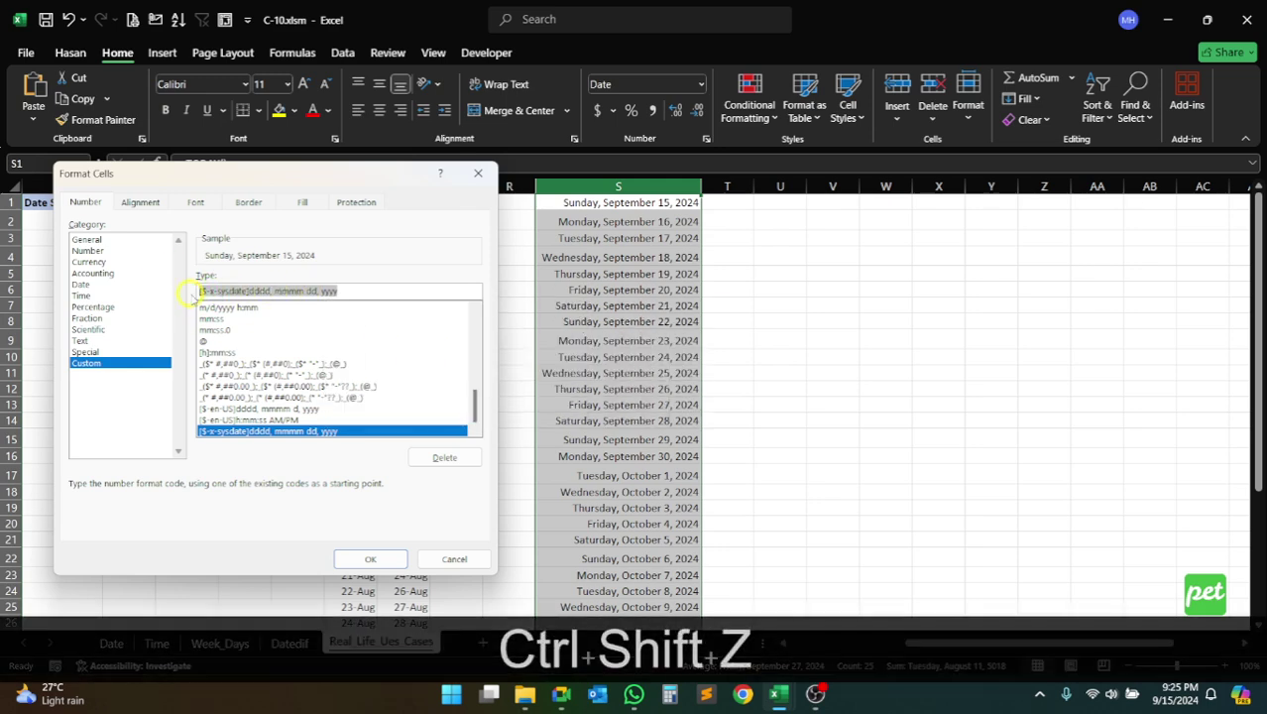
key("BackSpace")
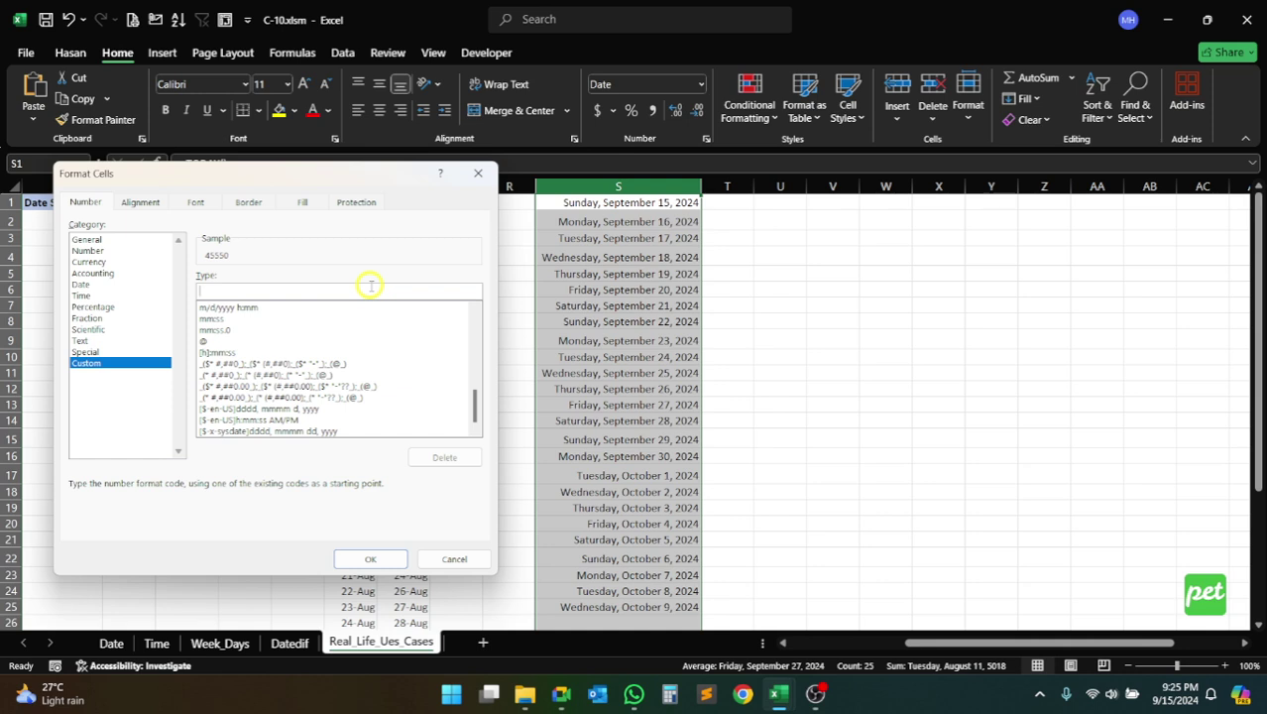
Enter ddd as the custom format code and turn on the live zoom window
left_click(220, 288)
type("d")
key("ctrl+shift+z")
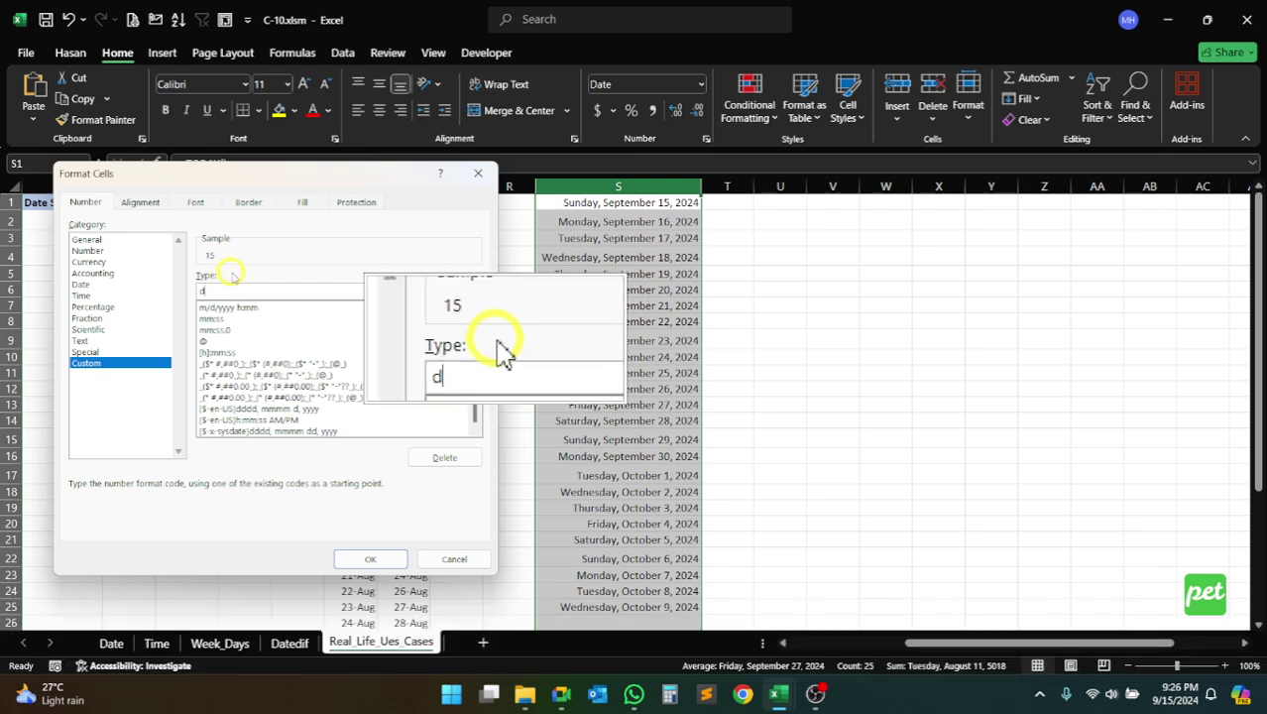
type("ddd")
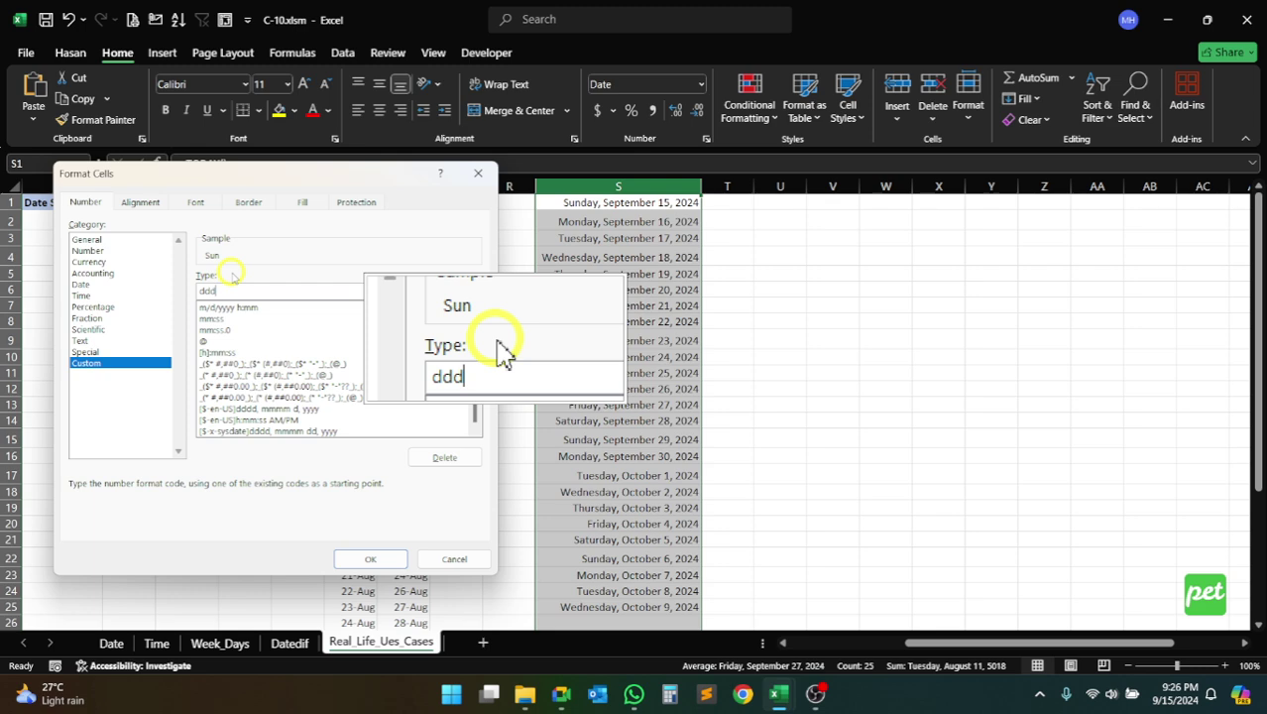
Extend the custom format code with the day and full month to read ddd, d-mmmm
type(",")
type("d-")
type("m")
type("m")
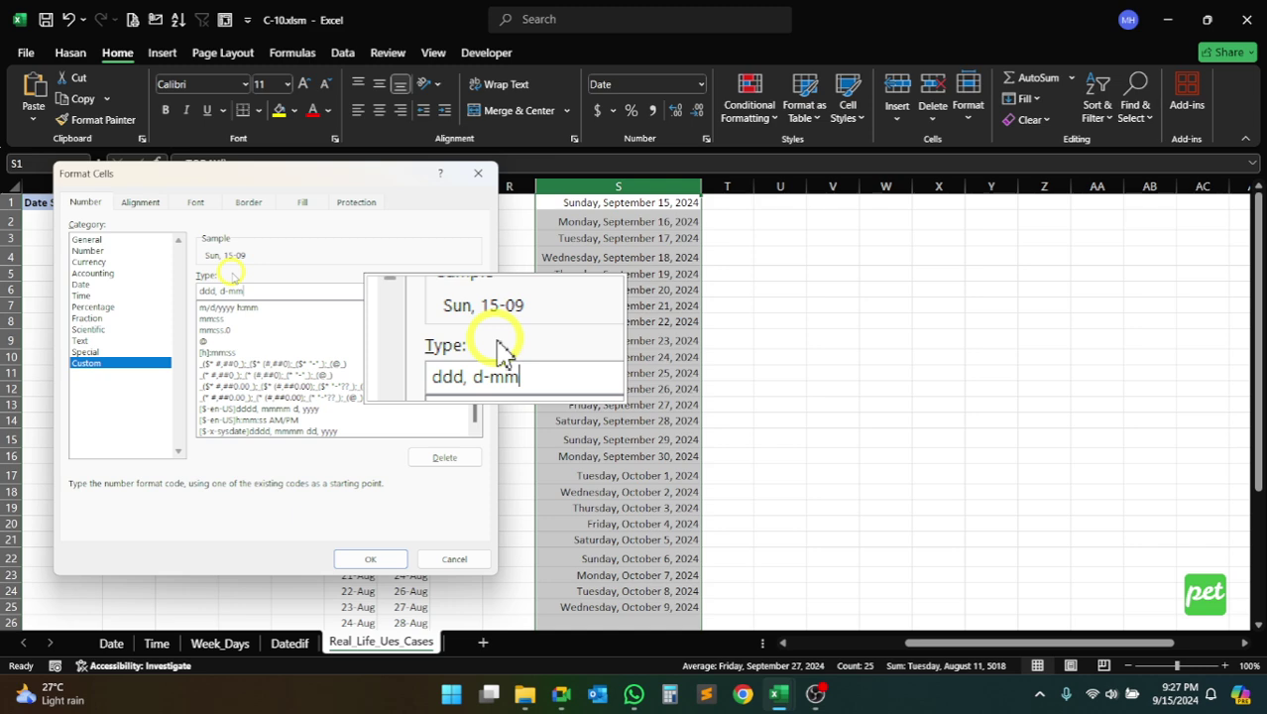
type("m")
type("m")
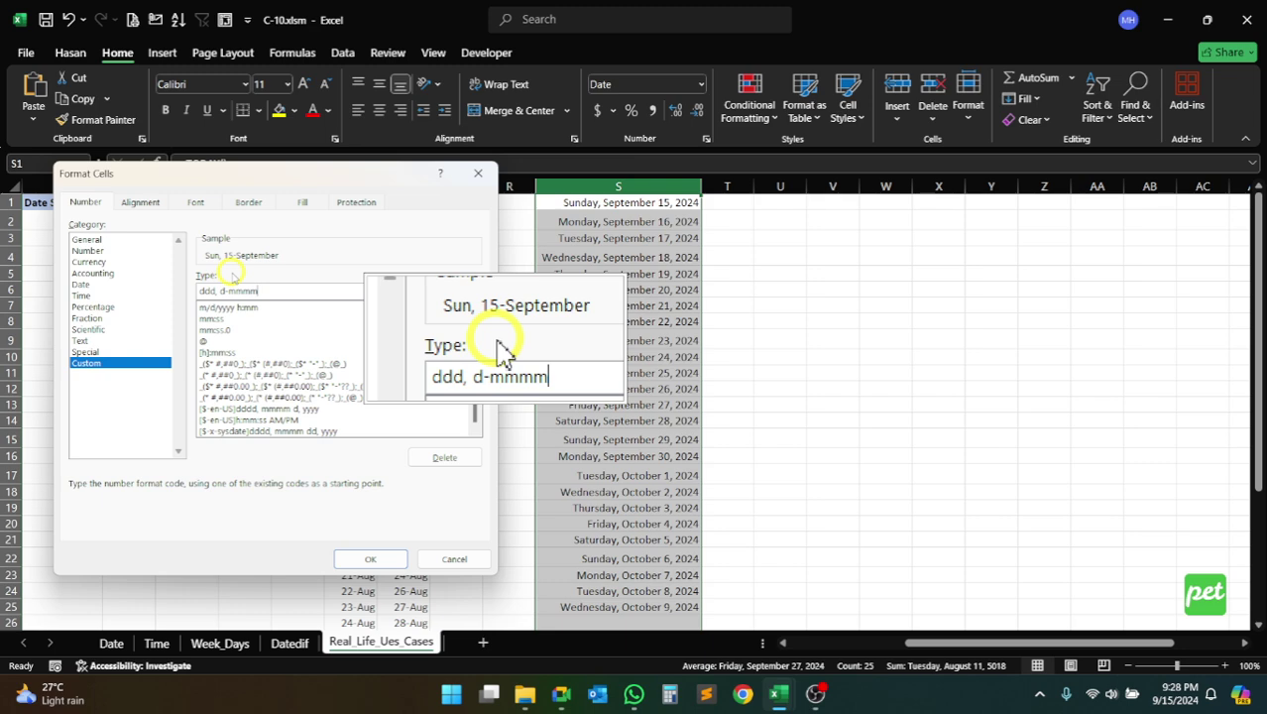
Try the short month code mmm and the full weekday code dddd, restoring ddd, d-mmmm each time
key("BackSpace")
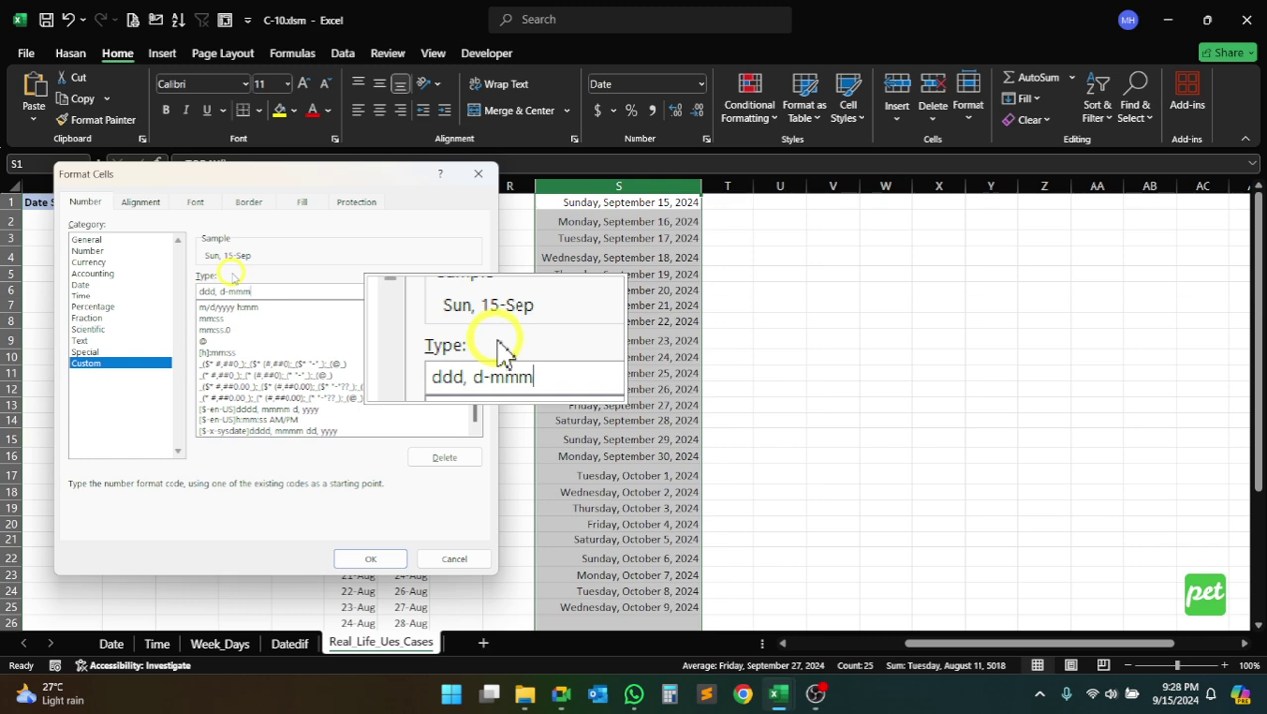
type("m")
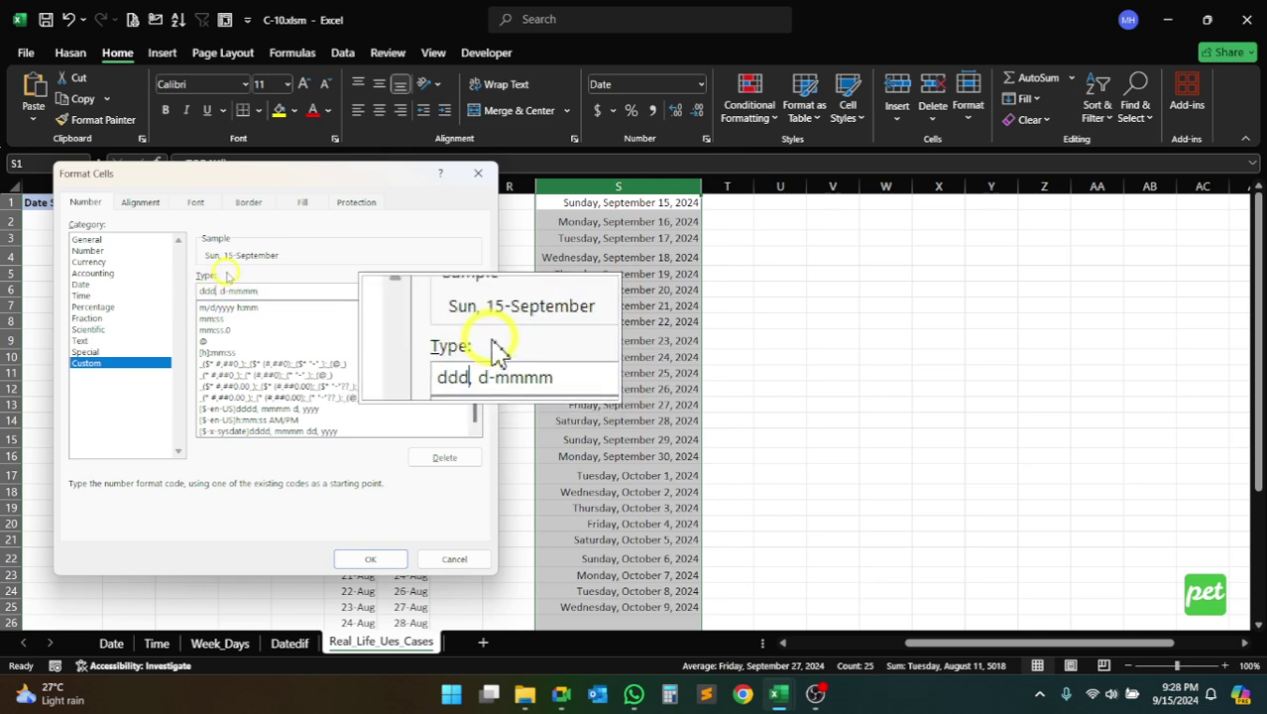
type("d")
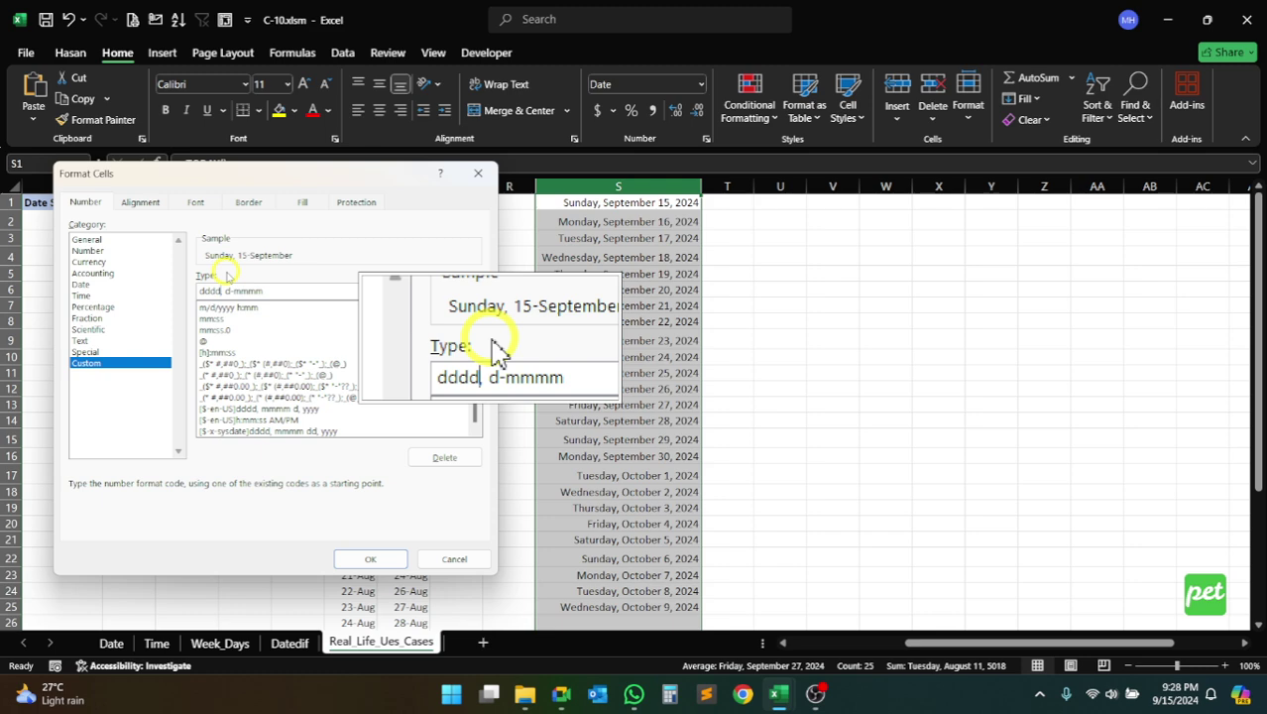
key("BackSpace")
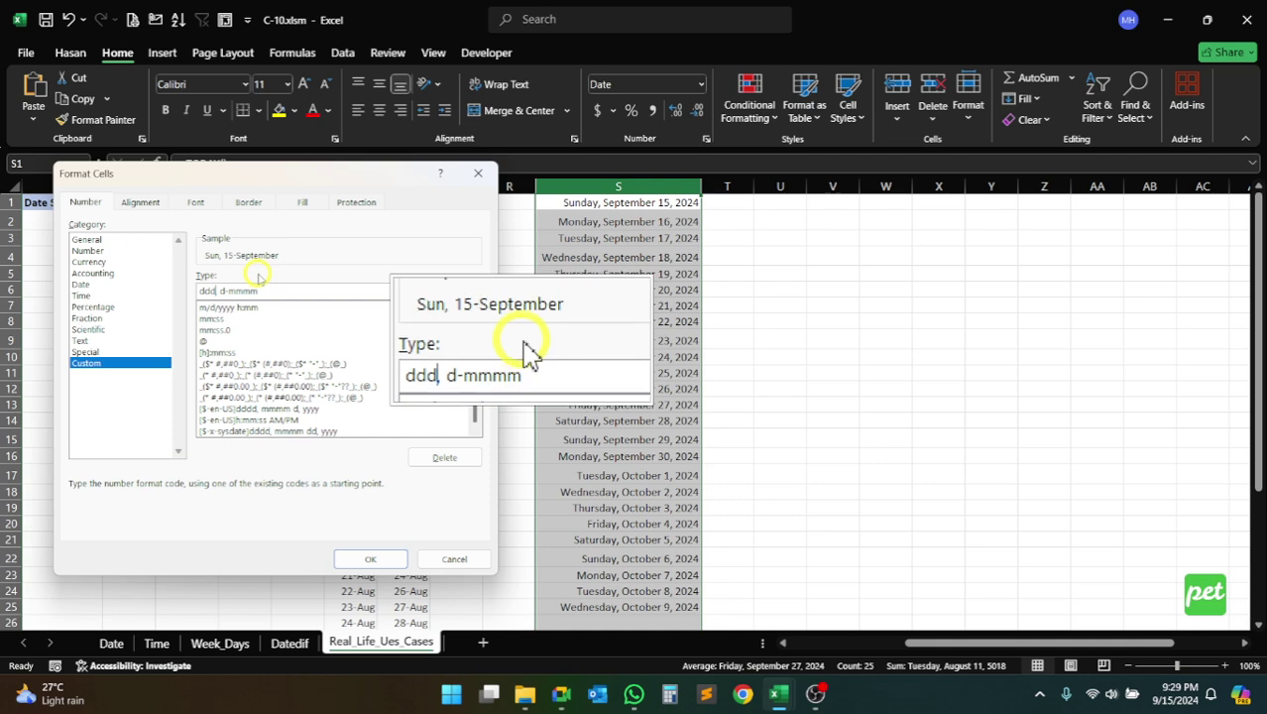
Shorten the month code to mmm and add a four-digit year, making the format code ddd, d-mmm-yyyy
key("End")
key("BackSpace")
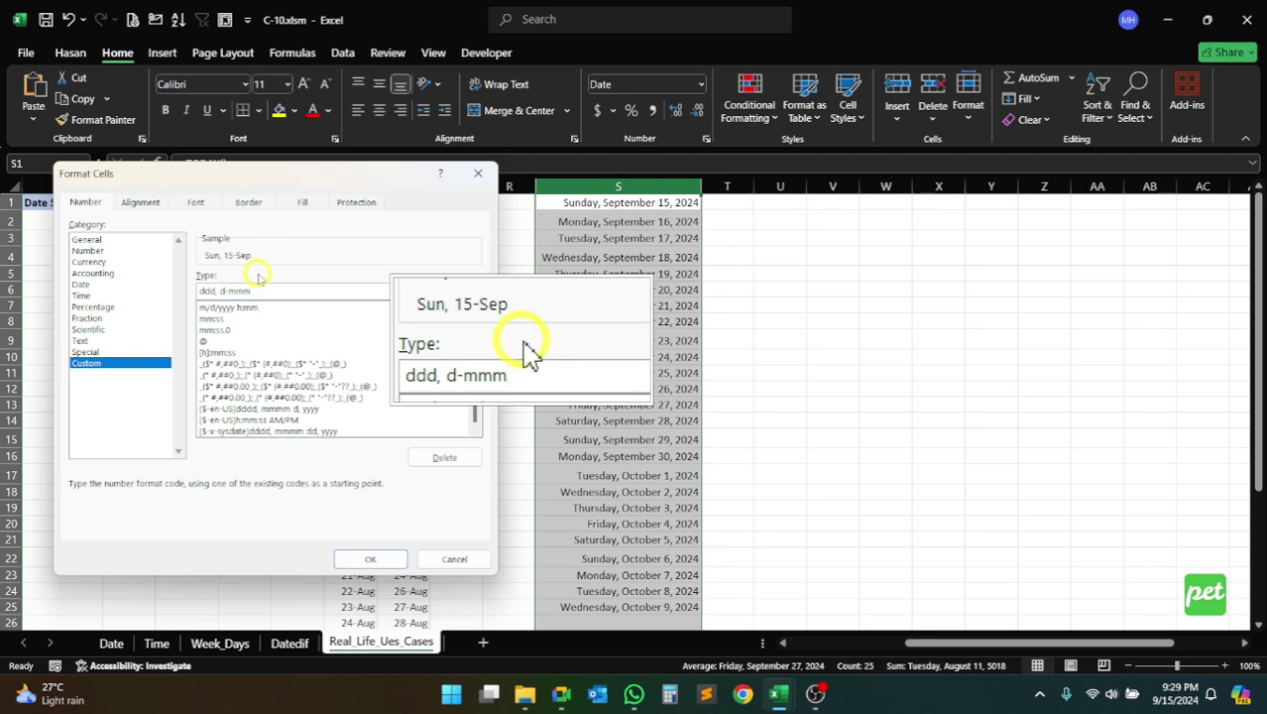
type("-y")
type("yy")
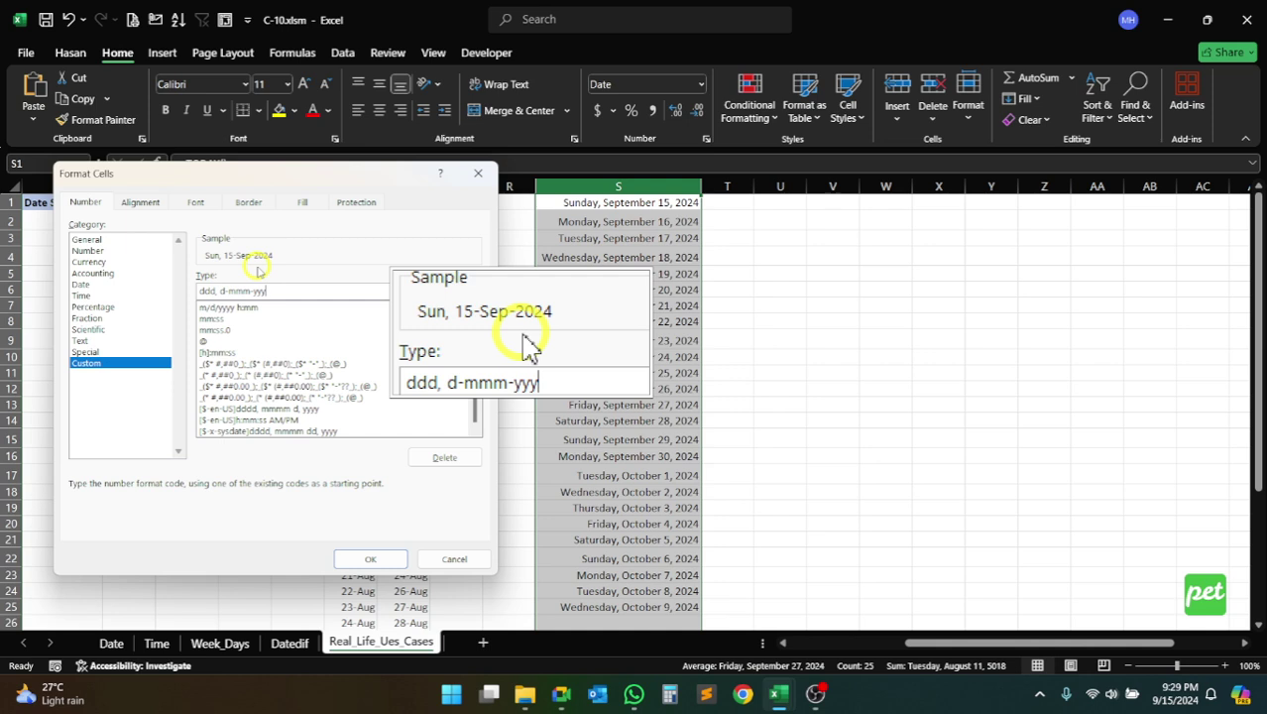
type("y")
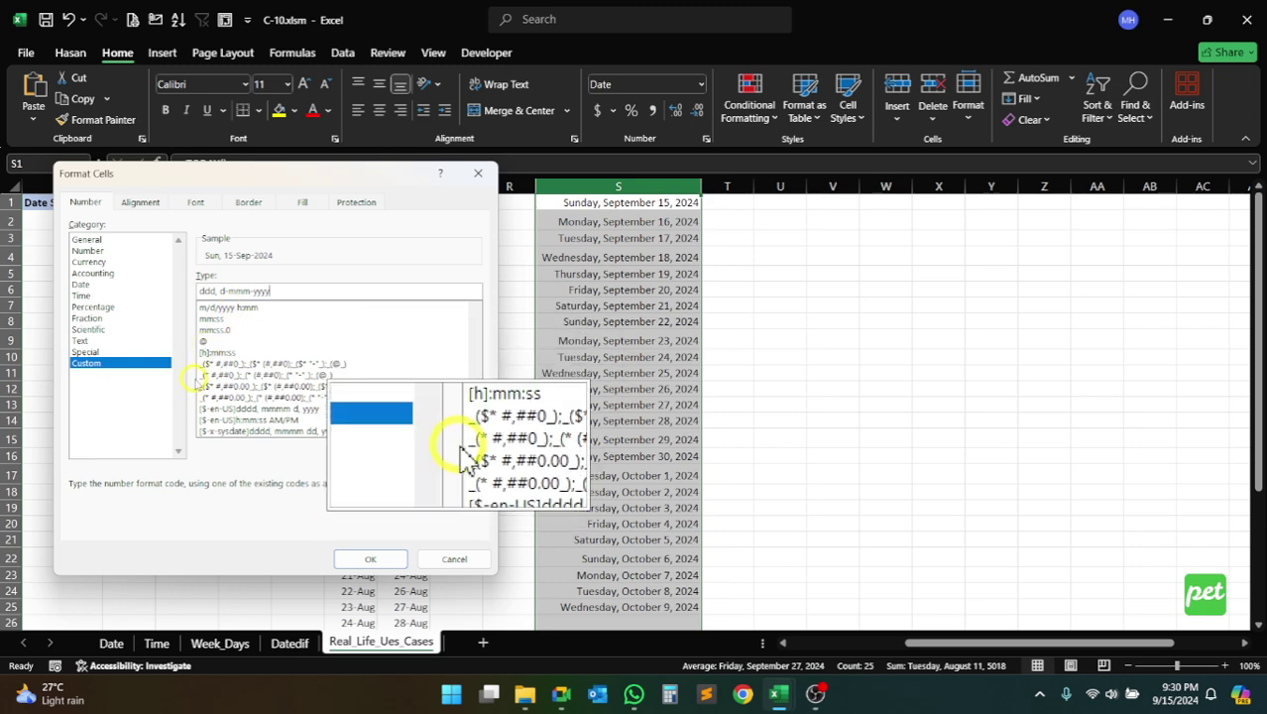
Turn off the live zoom window, apply the custom format to column S, and narrow the column to fit its dates
key("ctrl+shift+z")
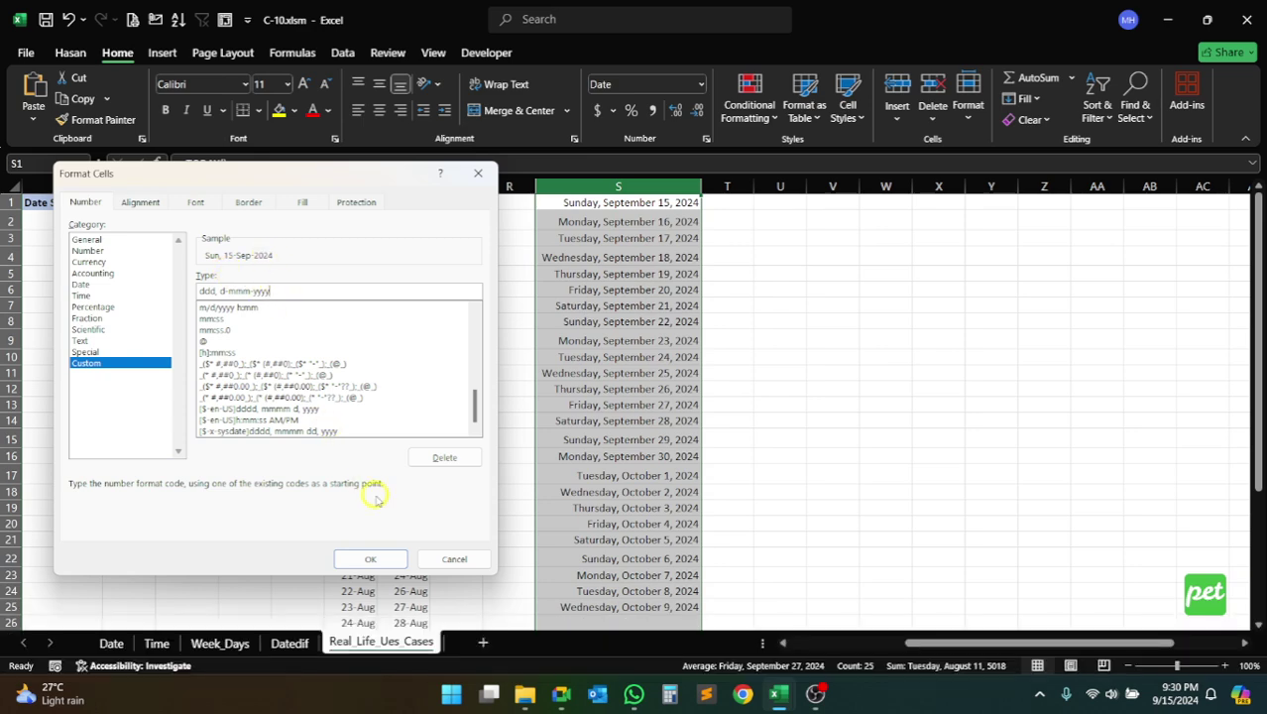
left_click(382, 558)
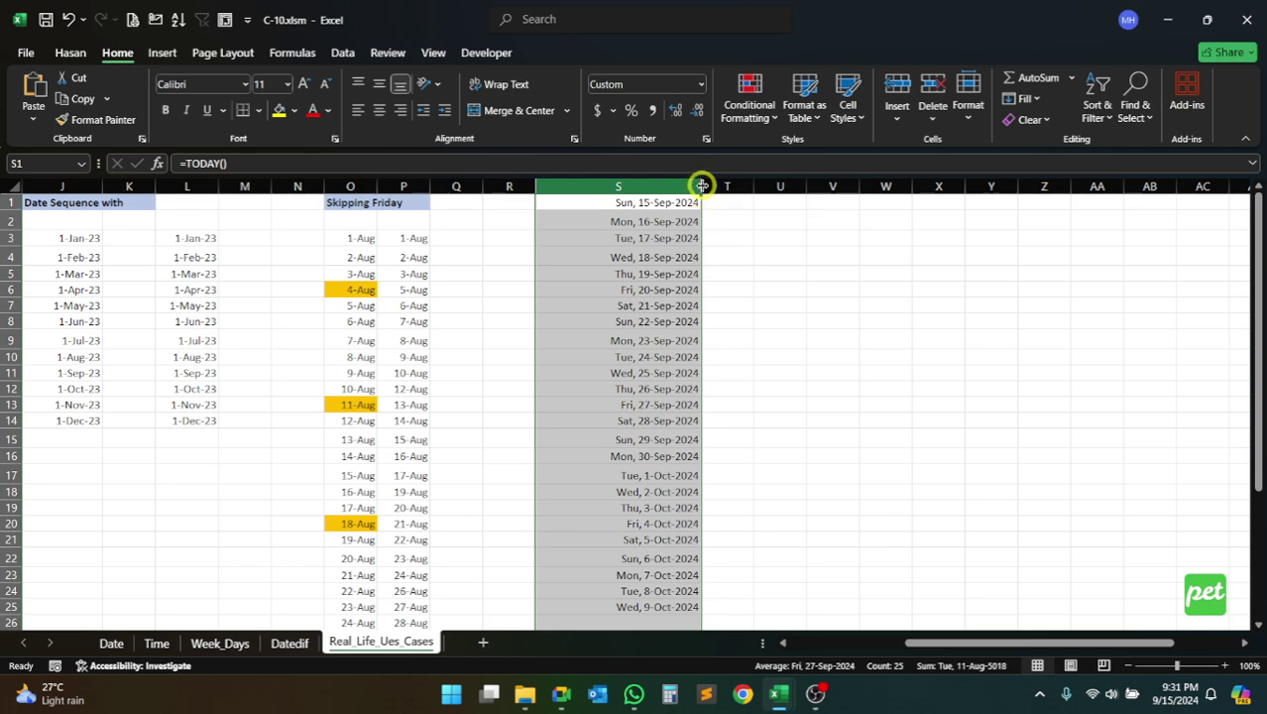
left_click_drag(700, 188, 663, 186)
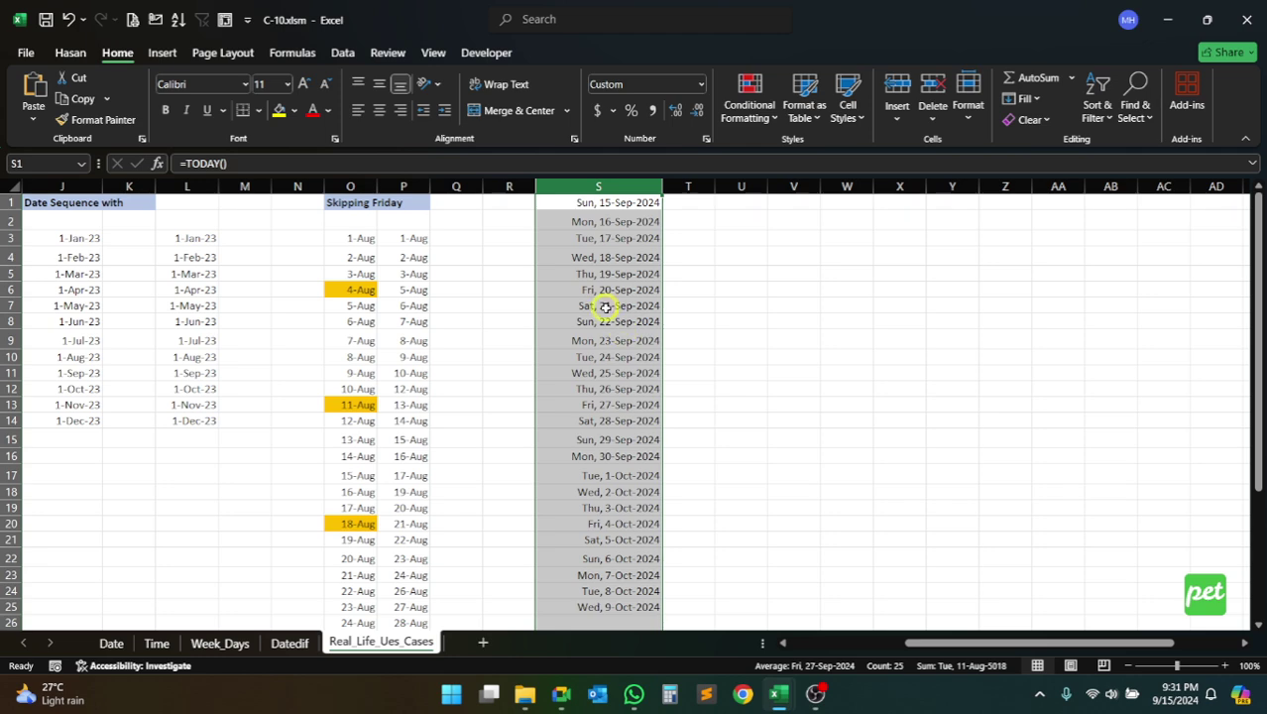
Reopen column S's number format settings, remove the weekday code and shorten the month code to make d-mm-yyyy
left_click(706, 140)
left_click_drag(314, 178, 320, 183)
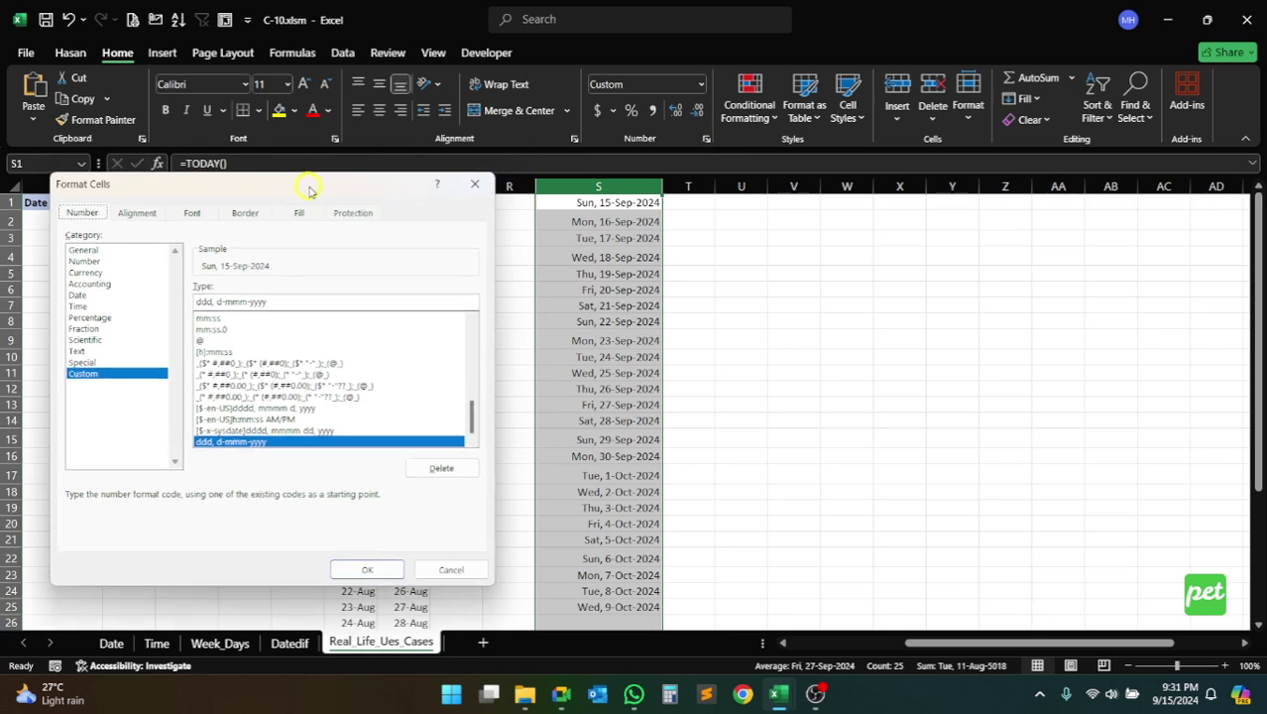
left_click(288, 293)
left_click(218, 293)
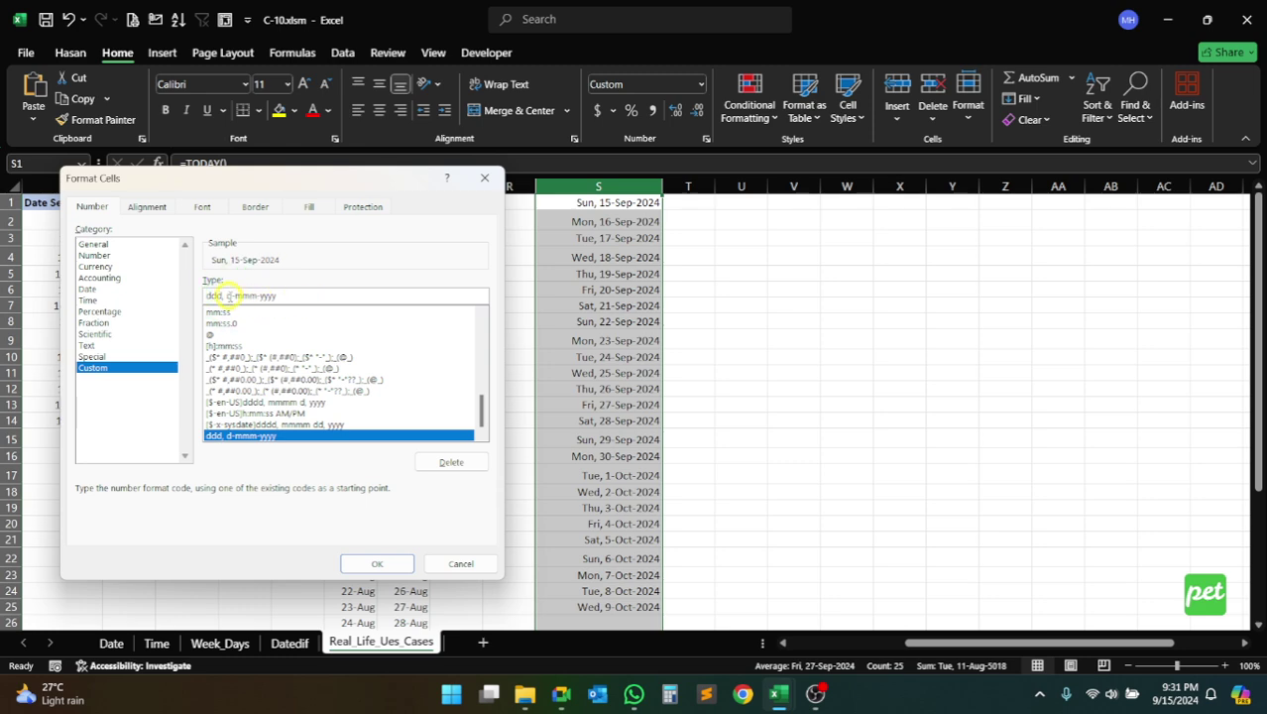
double_click(214, 295)
left_click_drag(213, 296, 207, 271)
key("Delete")
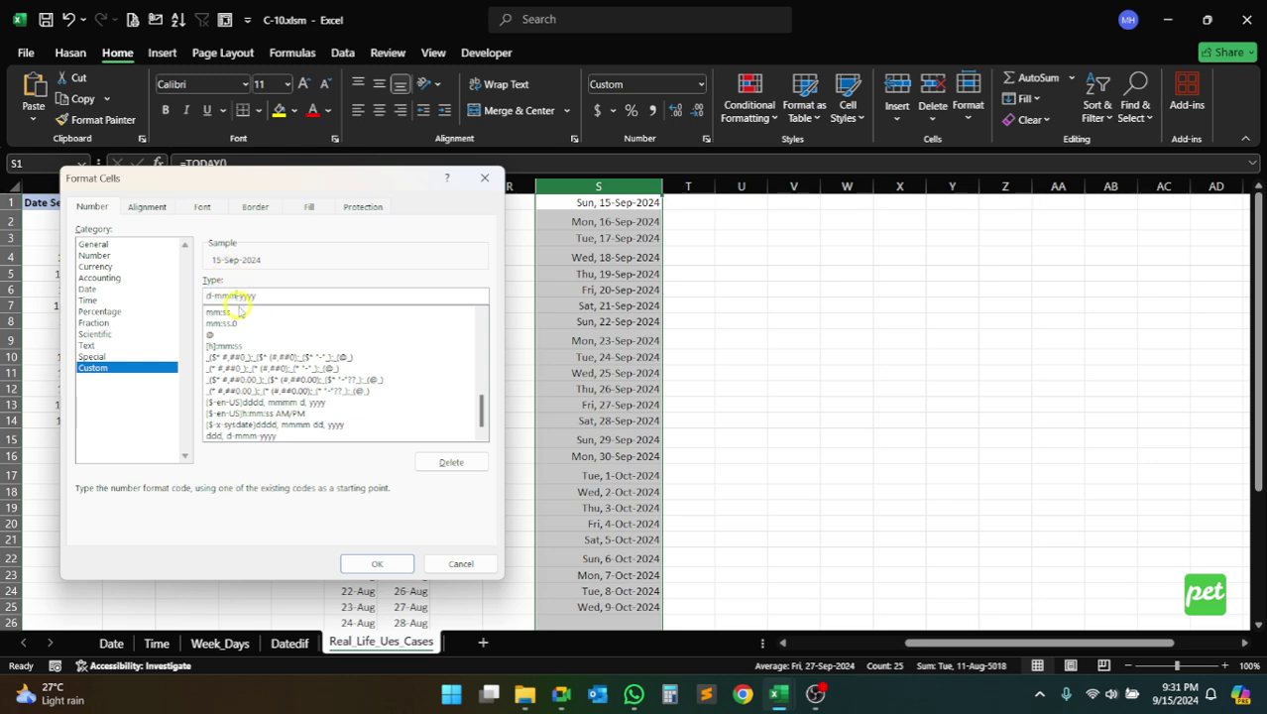
key("BackSpace")
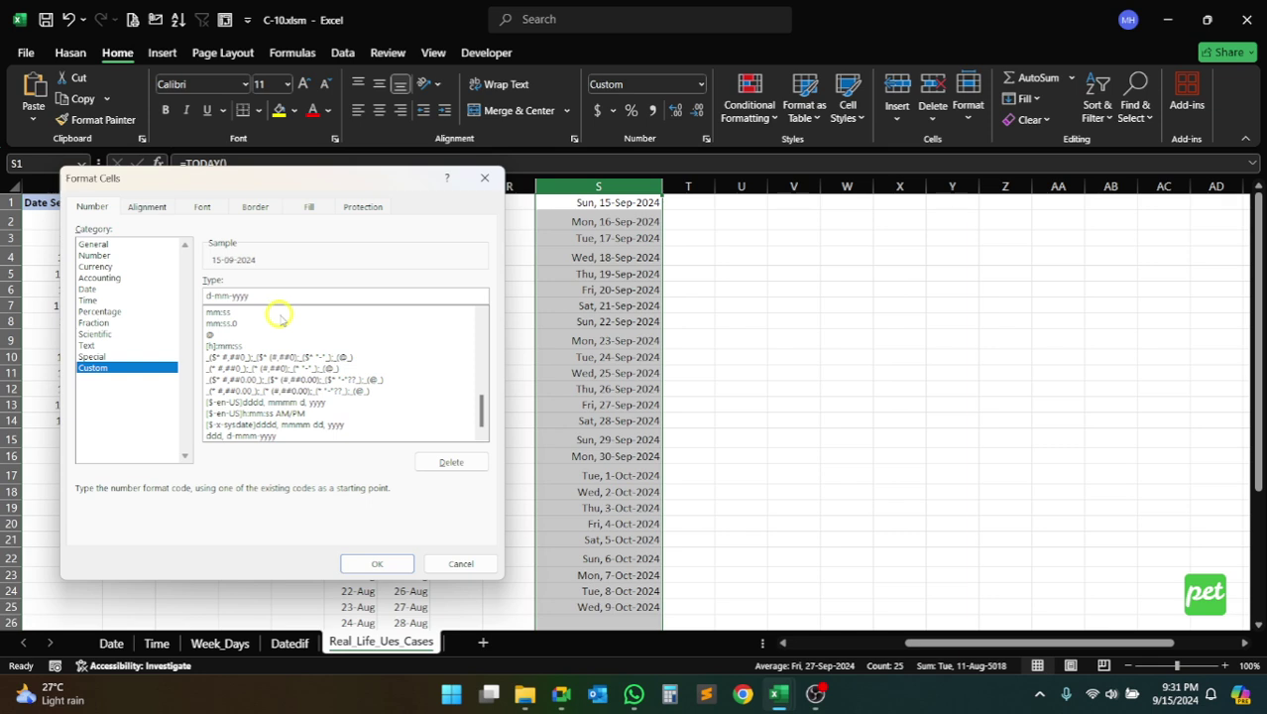
Turn on the live zoom window and compare the month codes m and mm, ending with d-mm-yyyy
key("ctrl+shift+z")
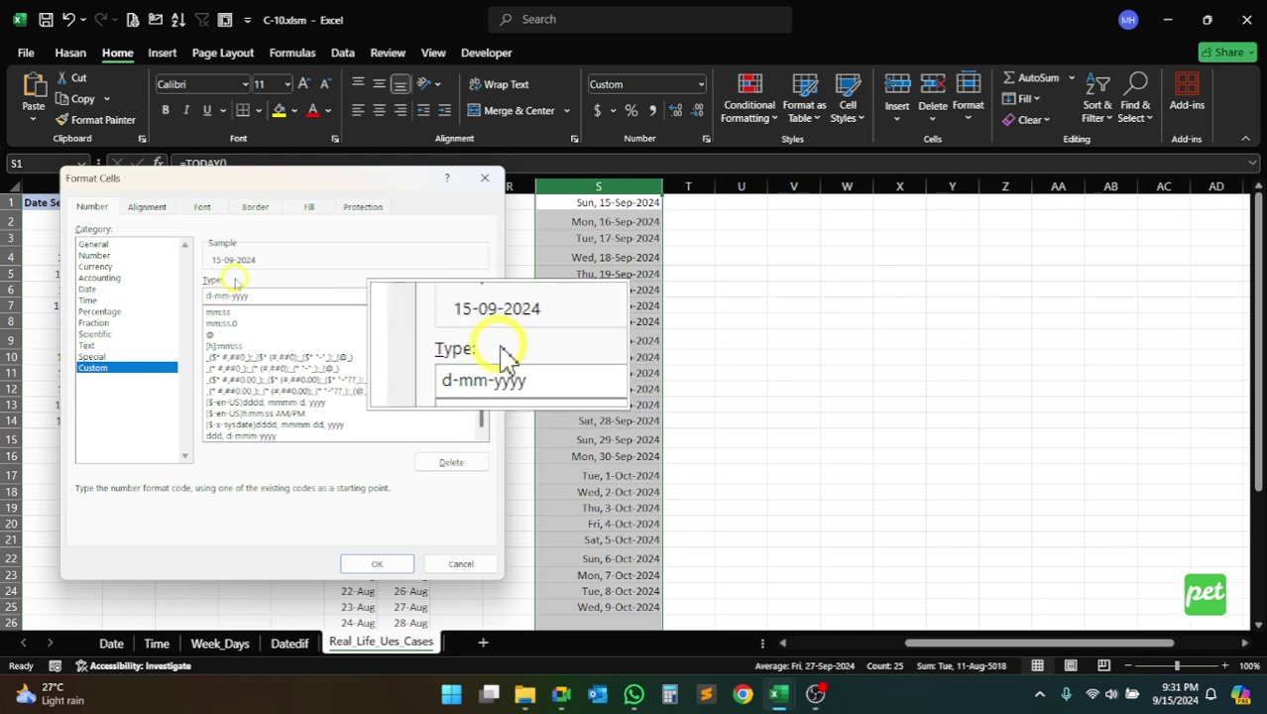
key("BackSpace")
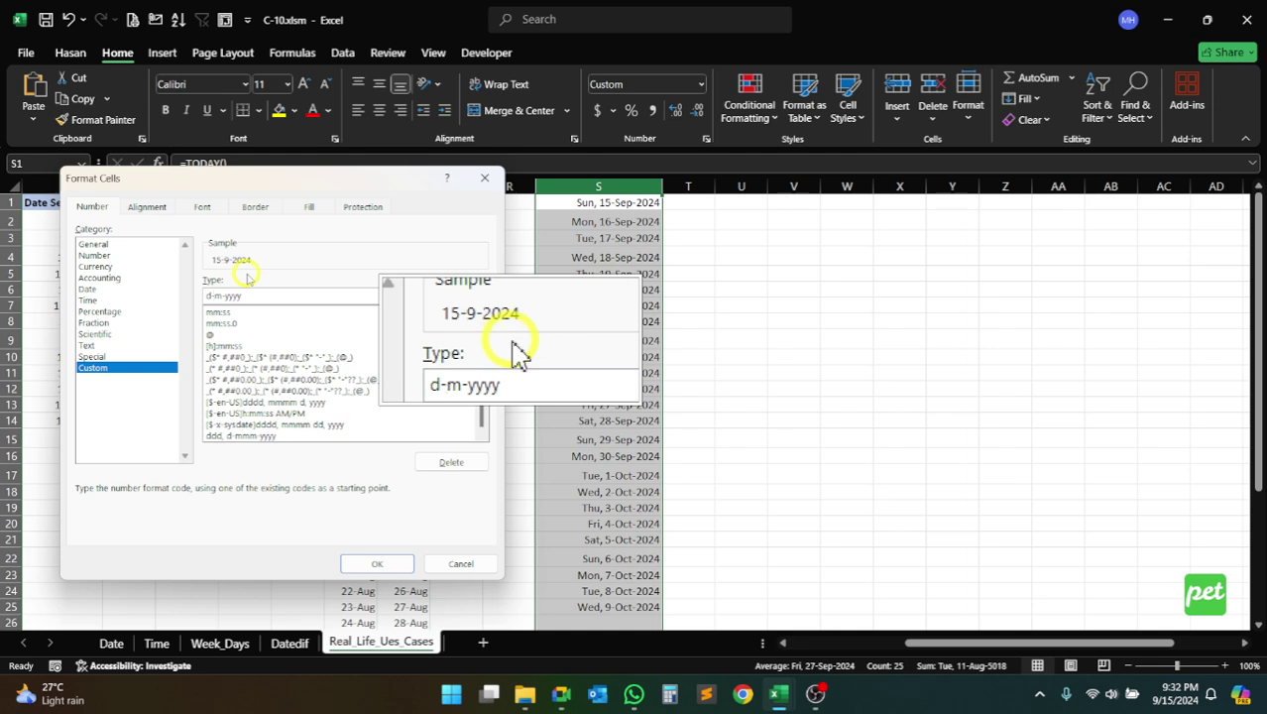
type("m")
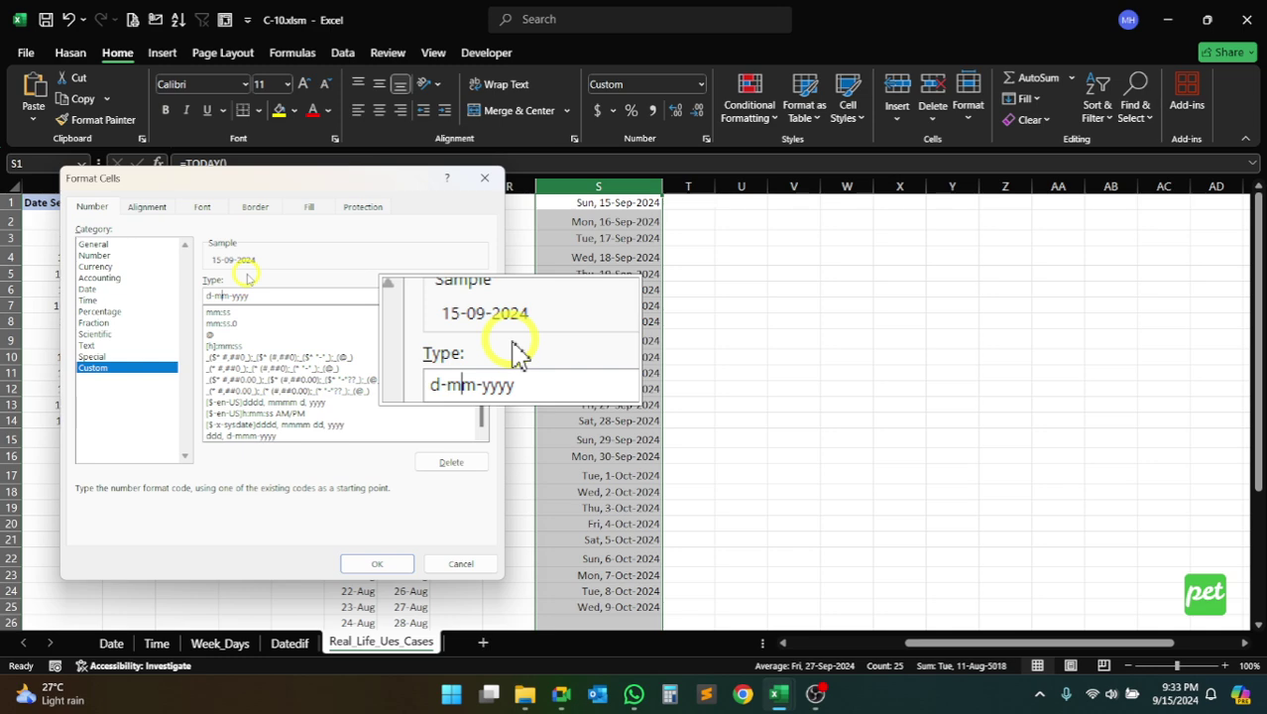
key("BackSpace")
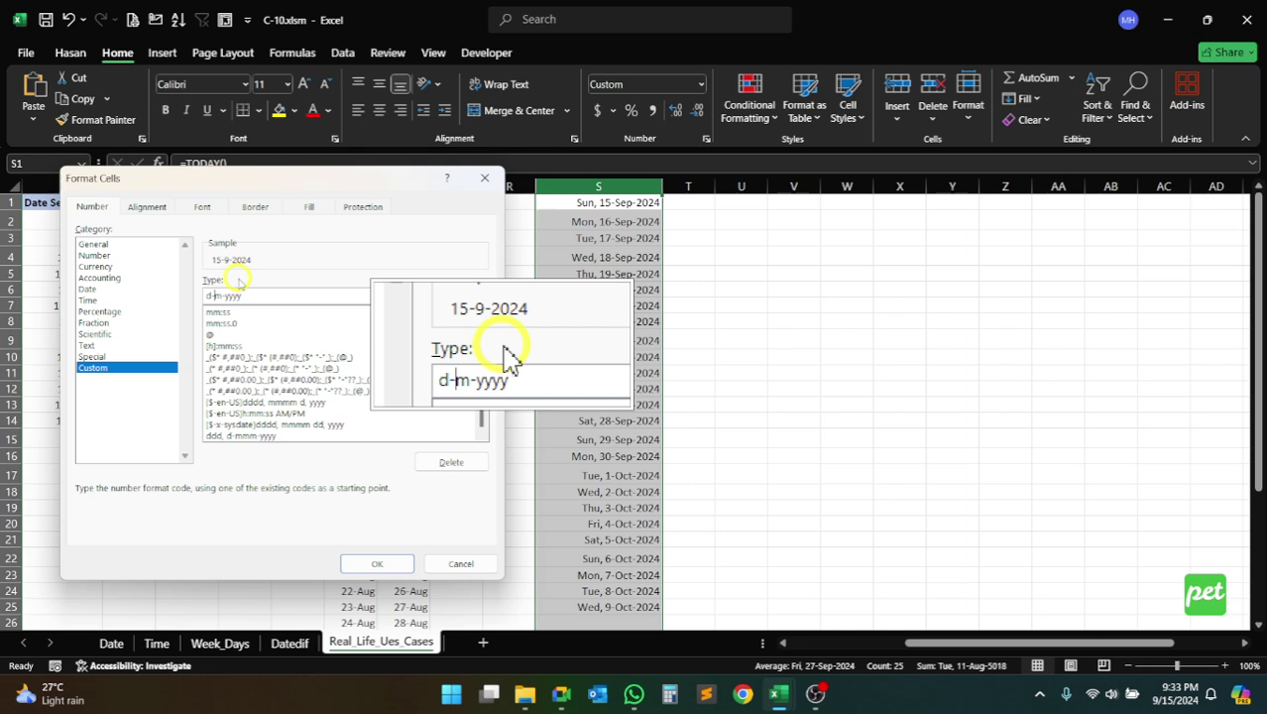
type("m")
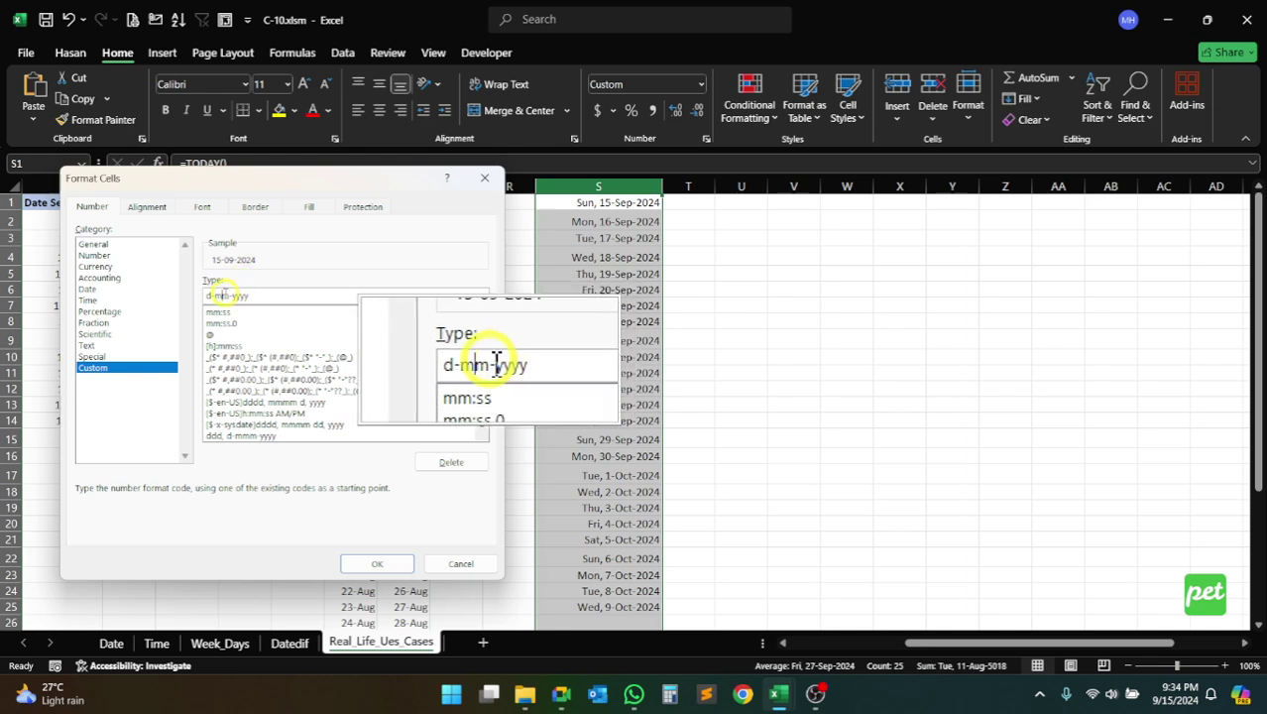
Try the two-digit day code dd in the format code and restore d-mm-yyyy
left_click(211, 294)
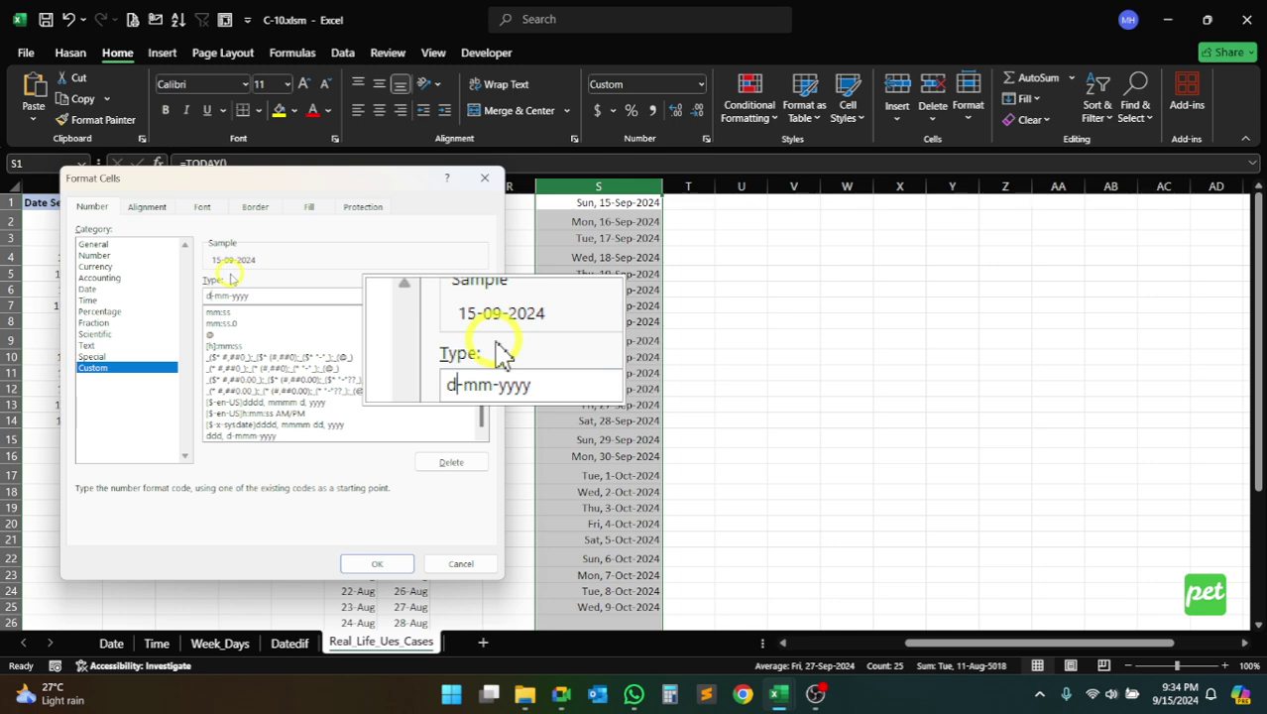
key("Left")
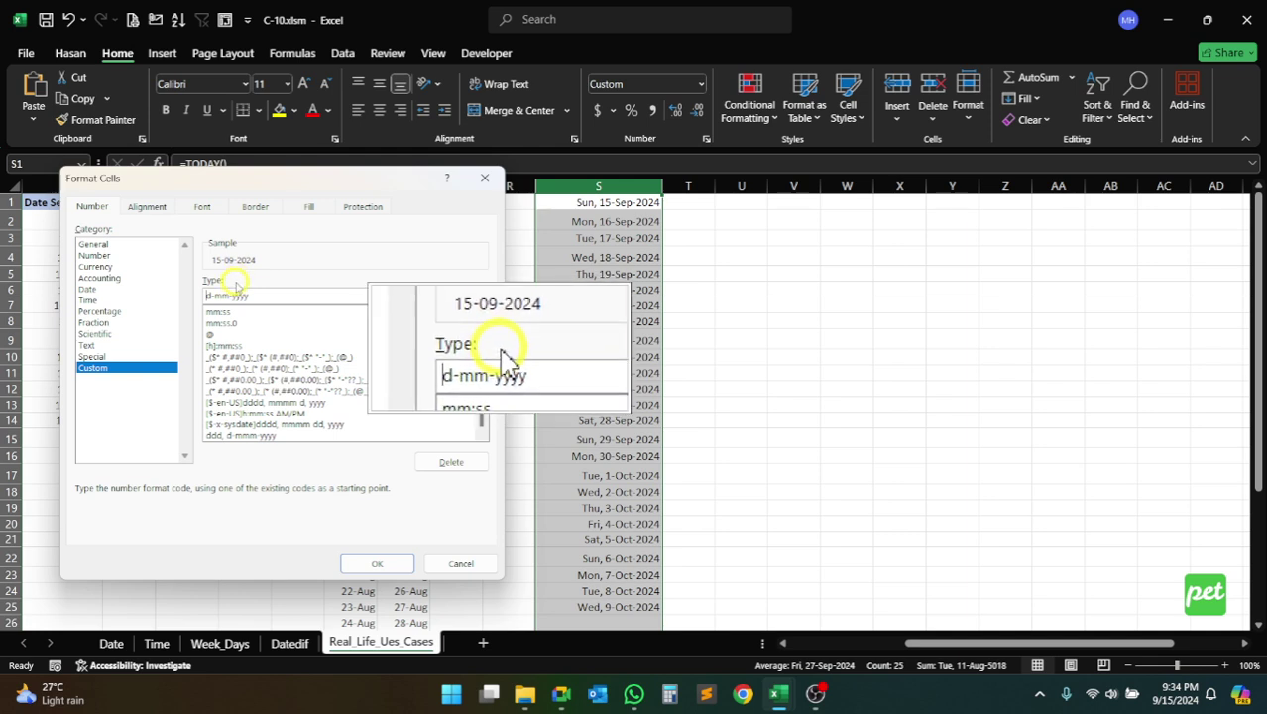
type("d")
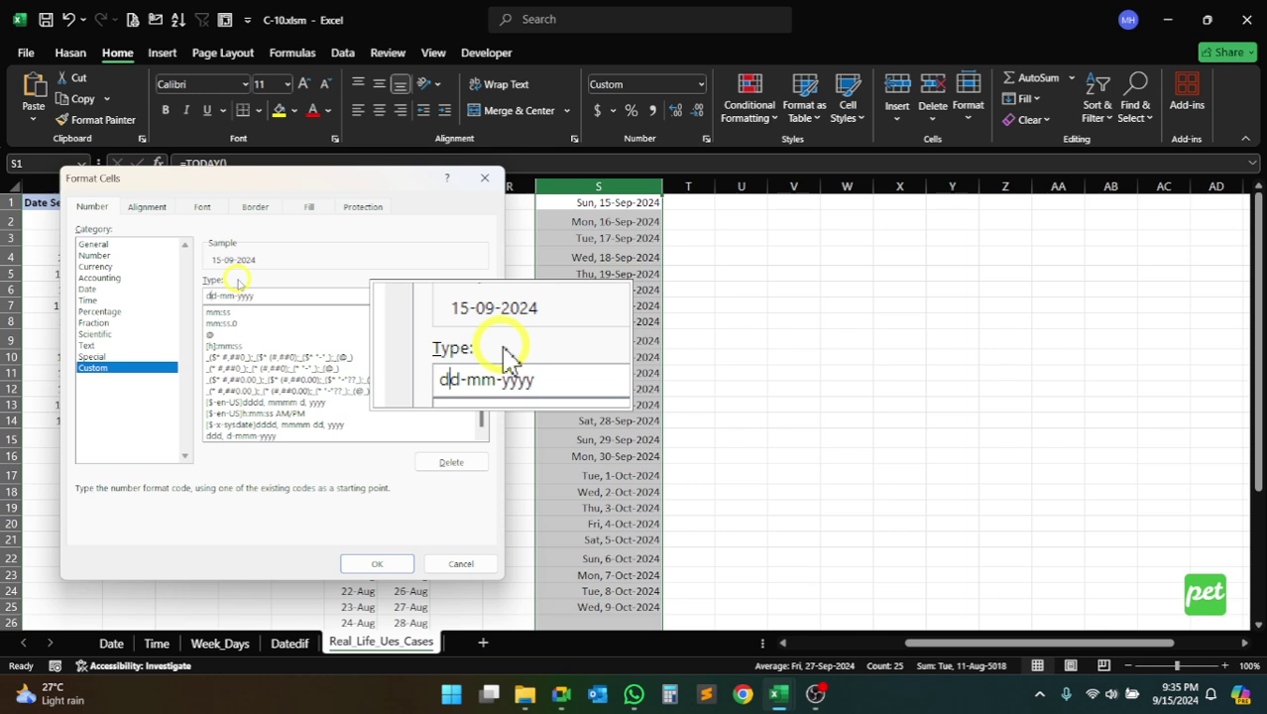
key("BackSpace")
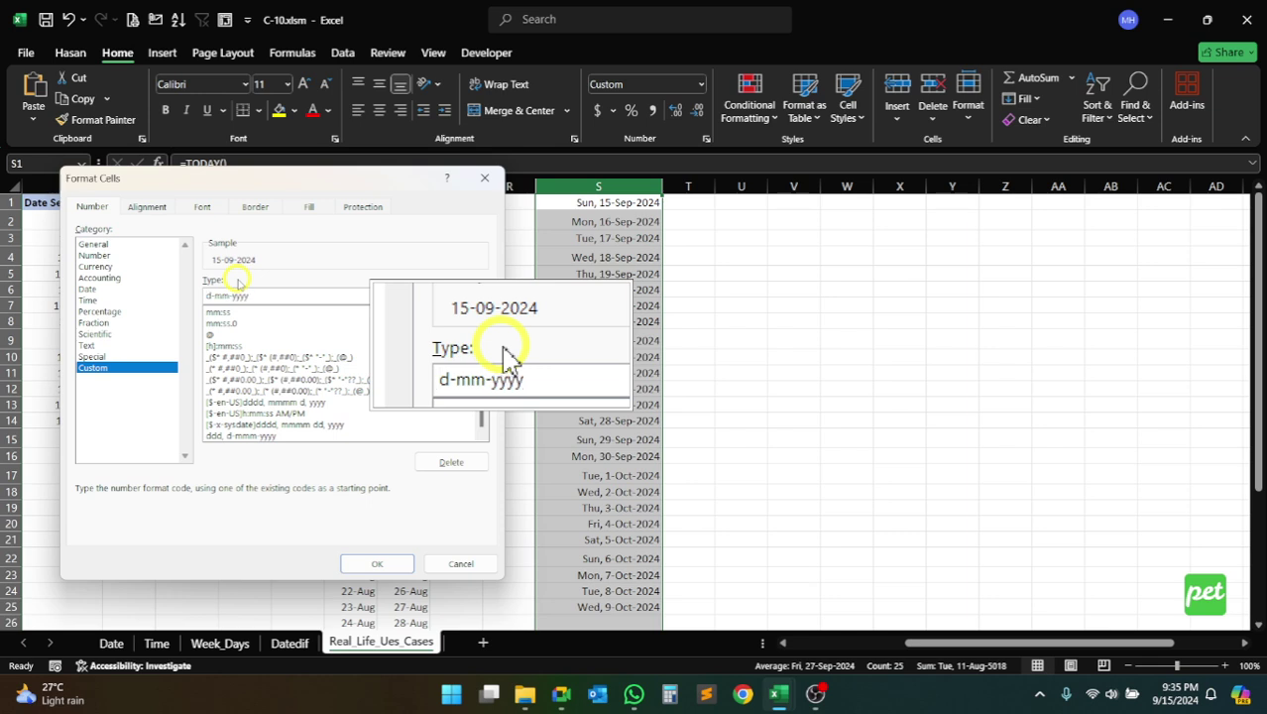
Shorten the month code to m and compare the two-digit and four-digit year displays
left_click(223, 293)
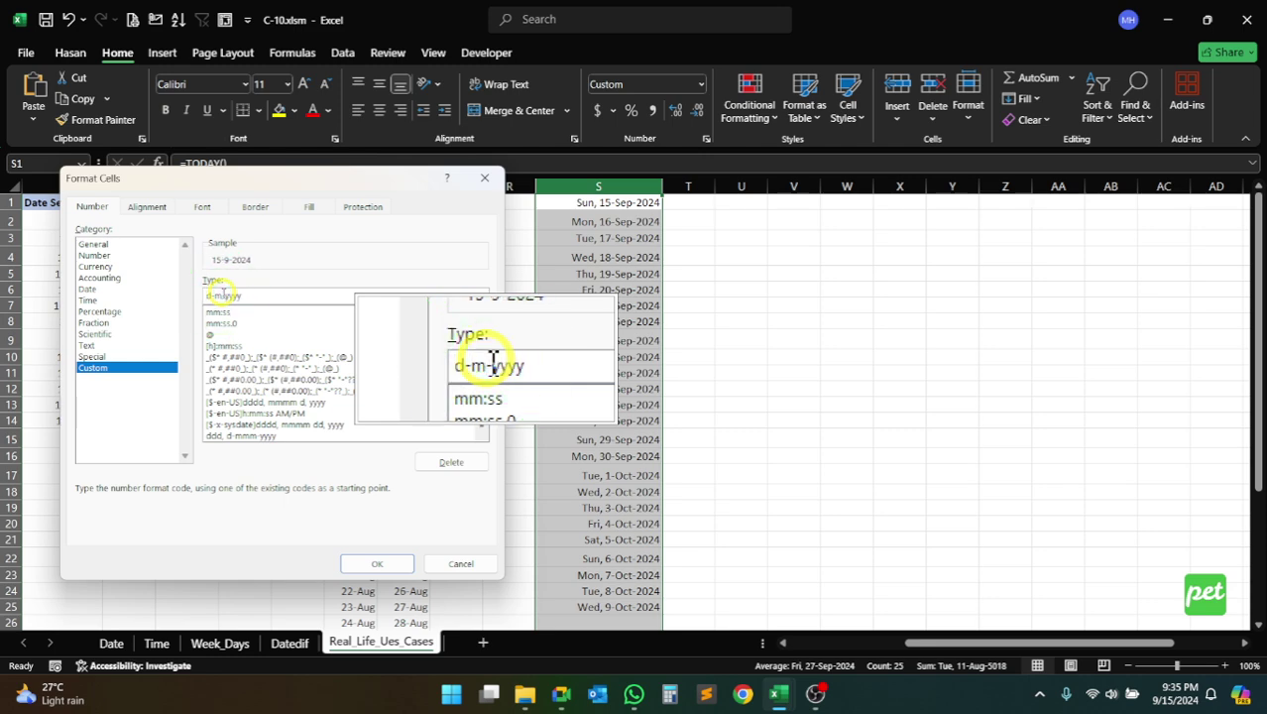
key("BackSpace")
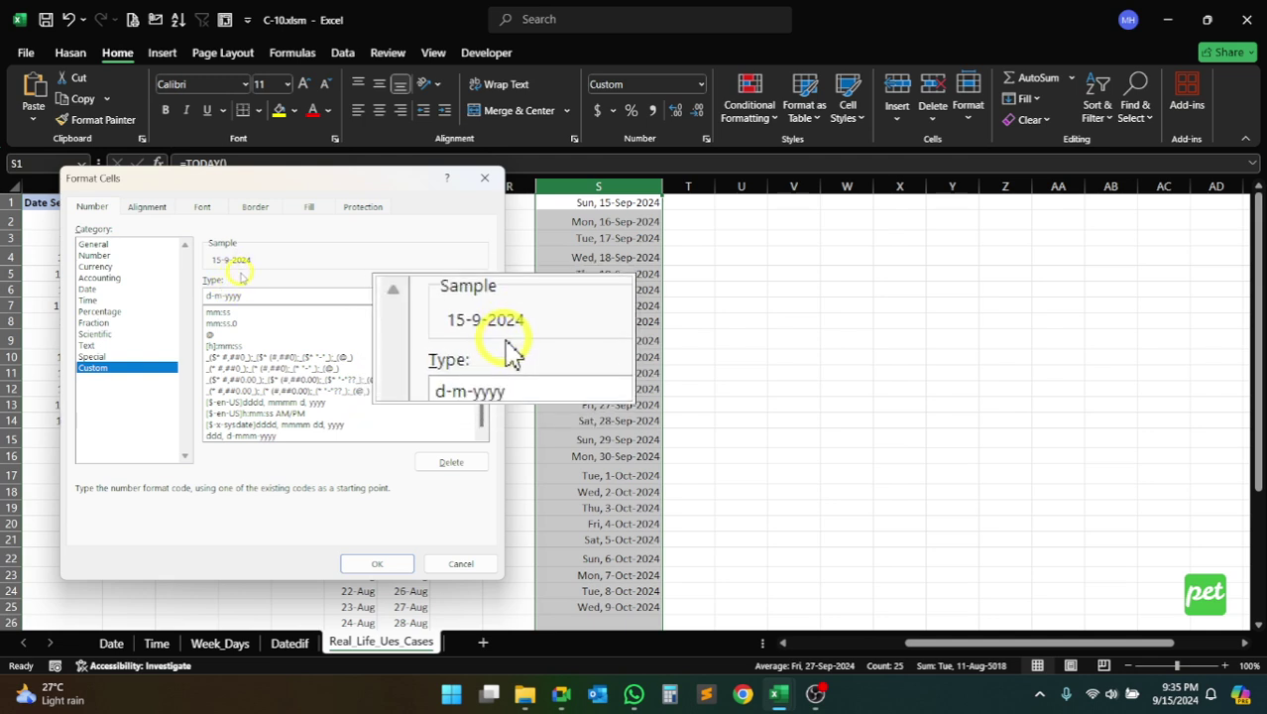
left_click(234, 295)
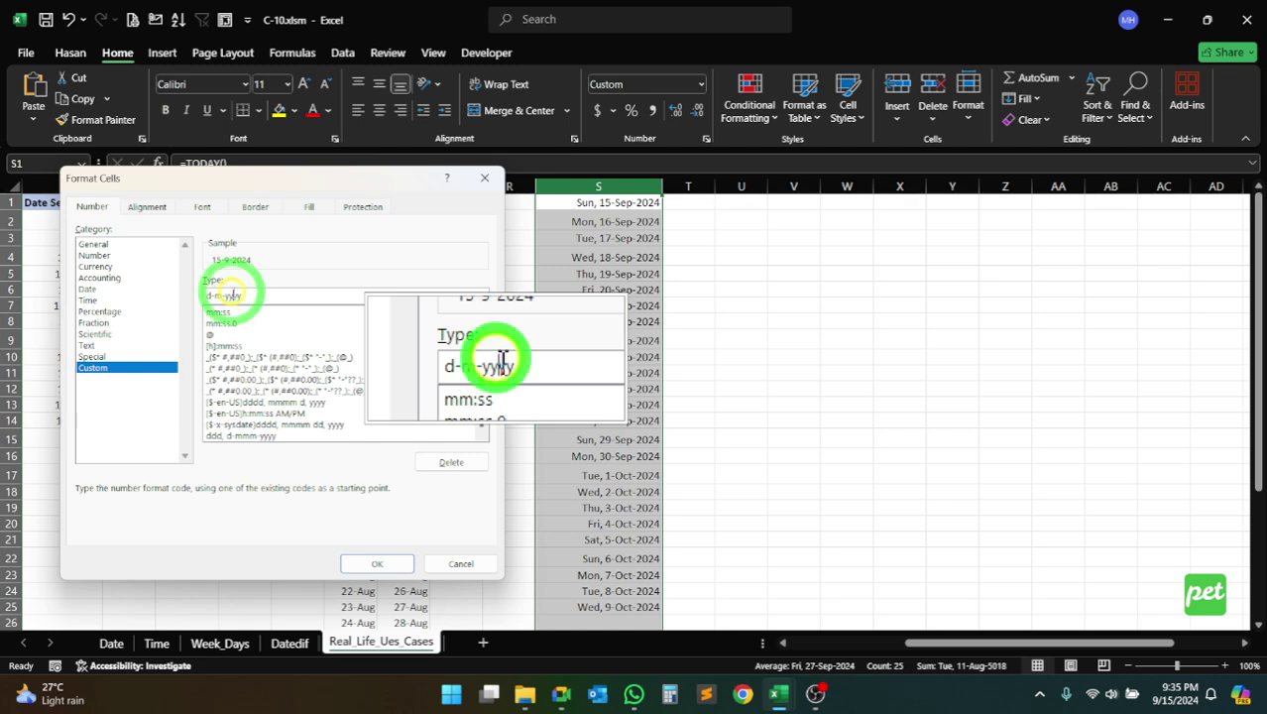
key("BackSpace")
key("BackSpace")
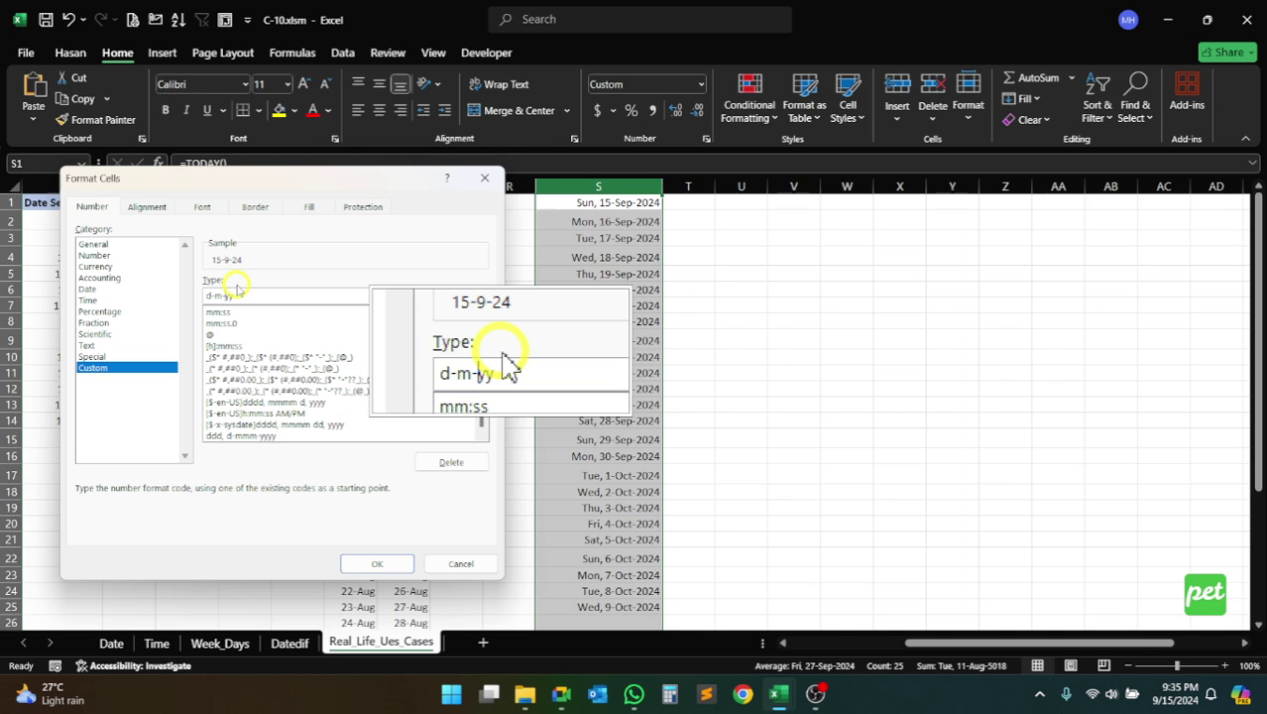
type("yy")
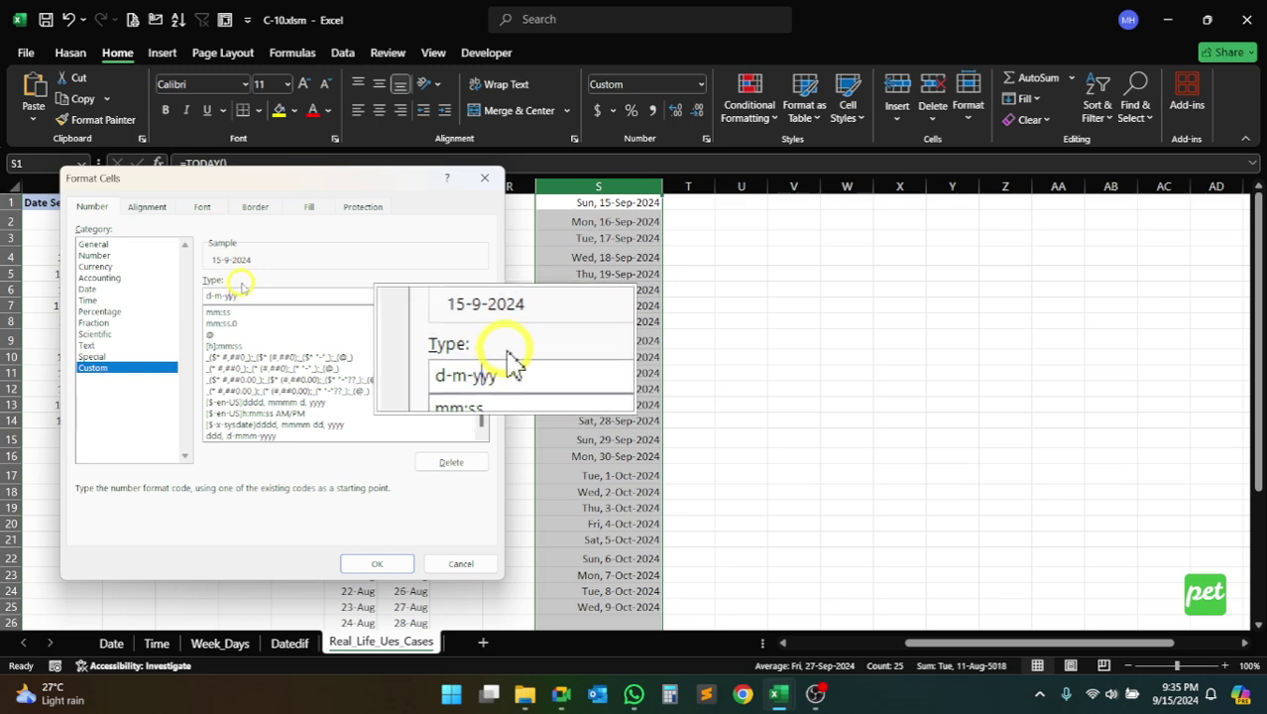
Set the format code to d-m-yy, turn off the live zoom window, and apply the format to column S
key("BackSpace")
key("BackSpace")
key("ctrl+shift+z")
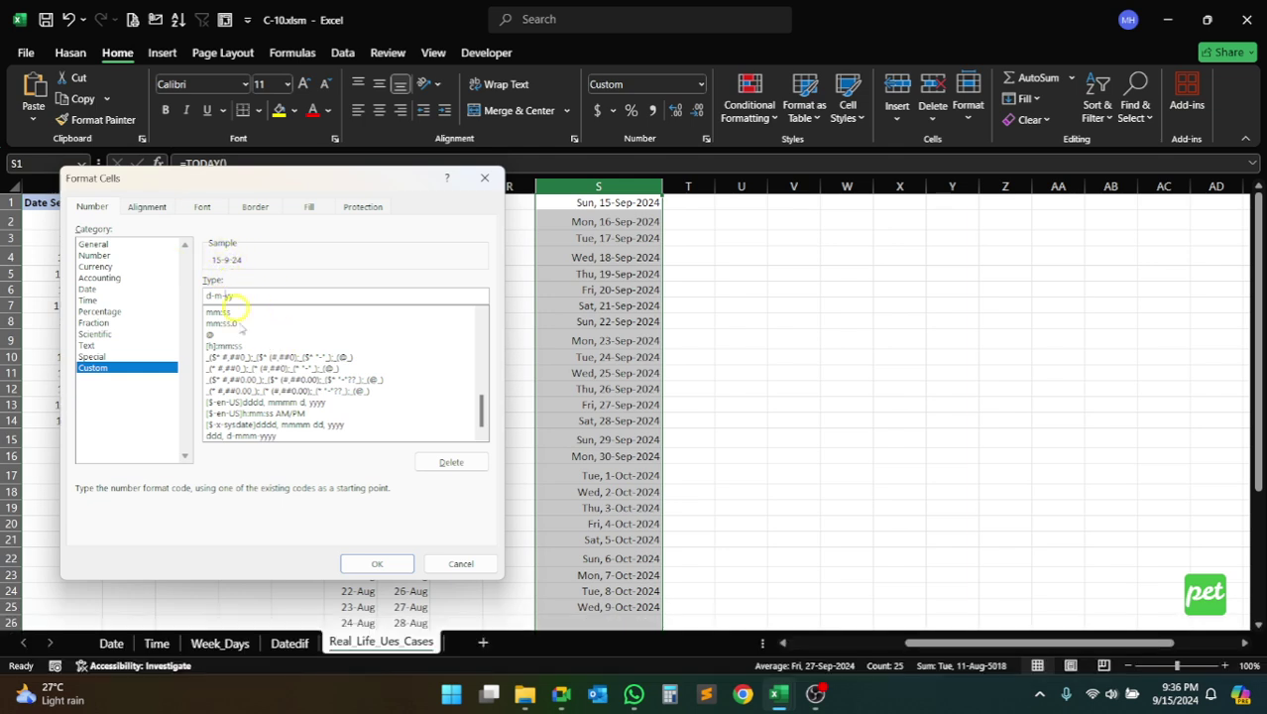
left_click(376, 565)
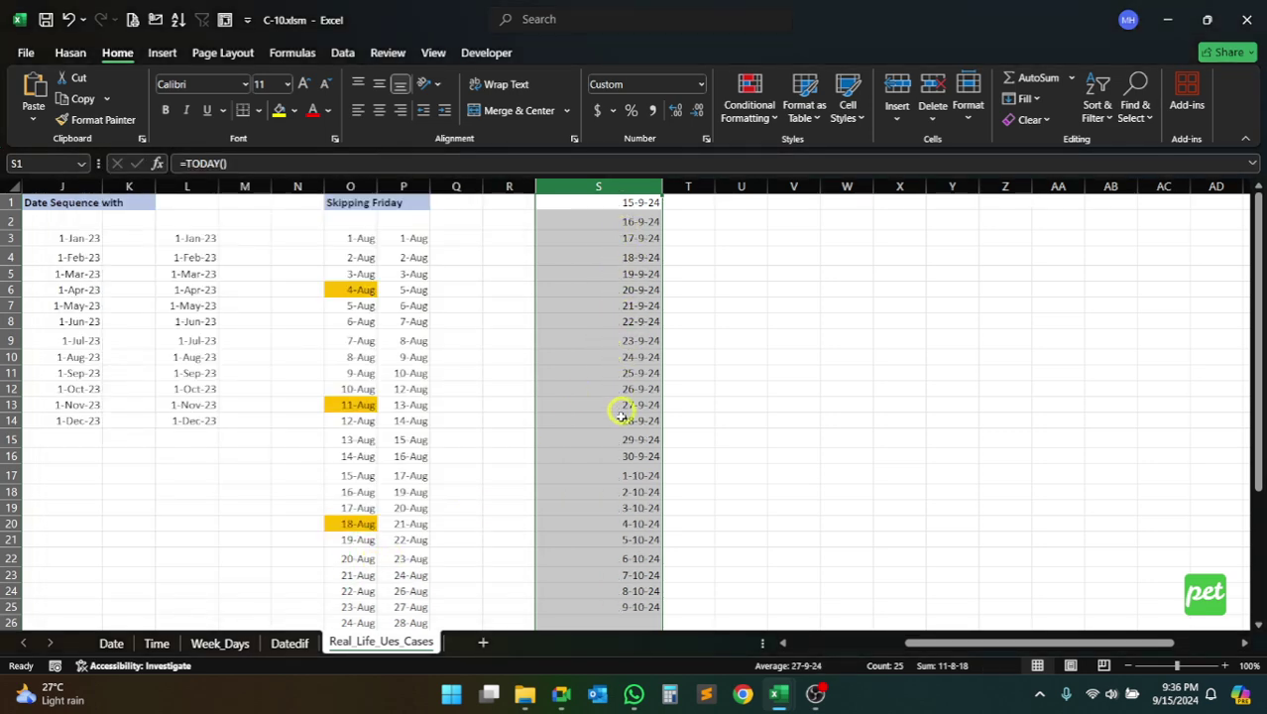
Review the reformatted dates in column S and undo the d-m-yy format
scroll(625, 540, "down", 2)
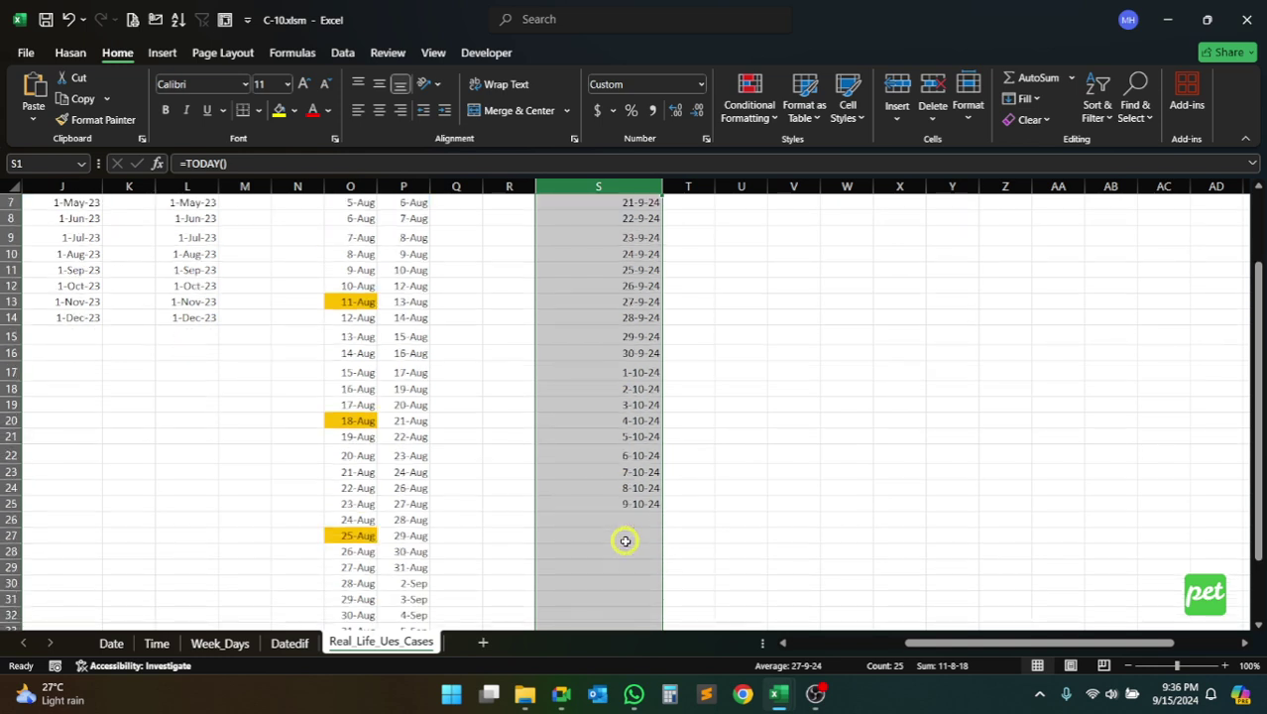
scroll(643, 537, "up", 2)
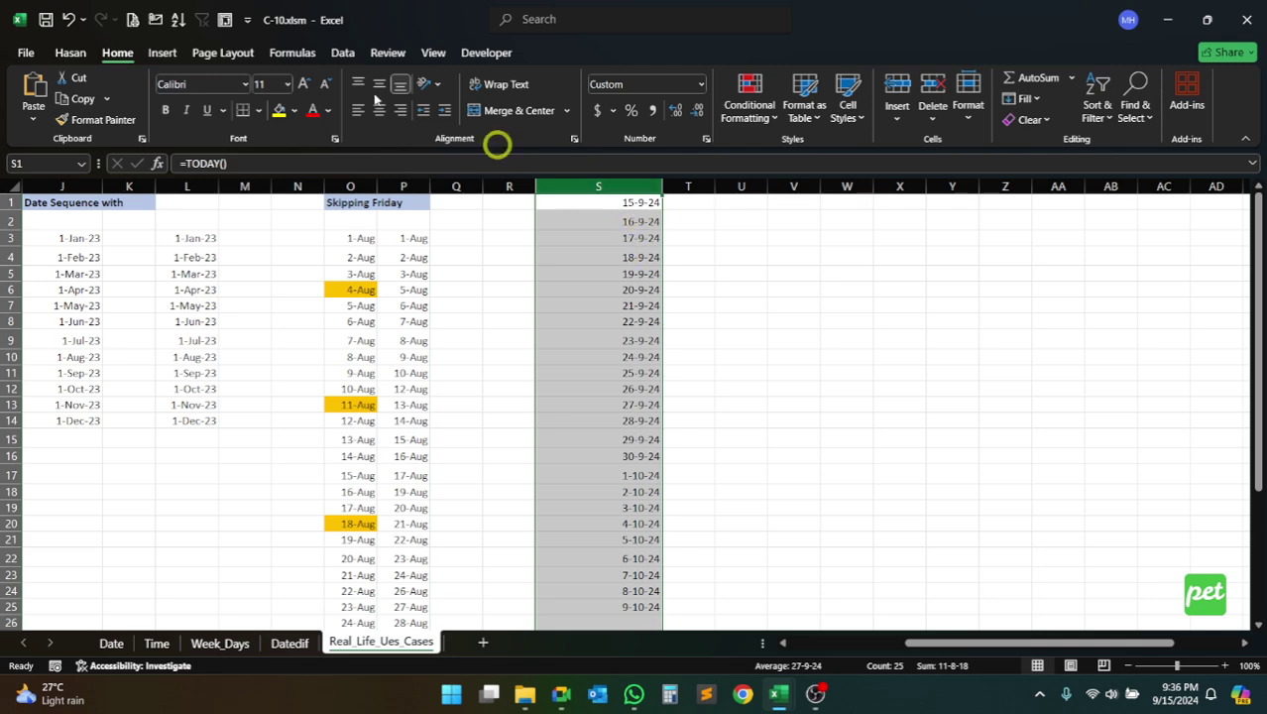
left_click(68, 21)
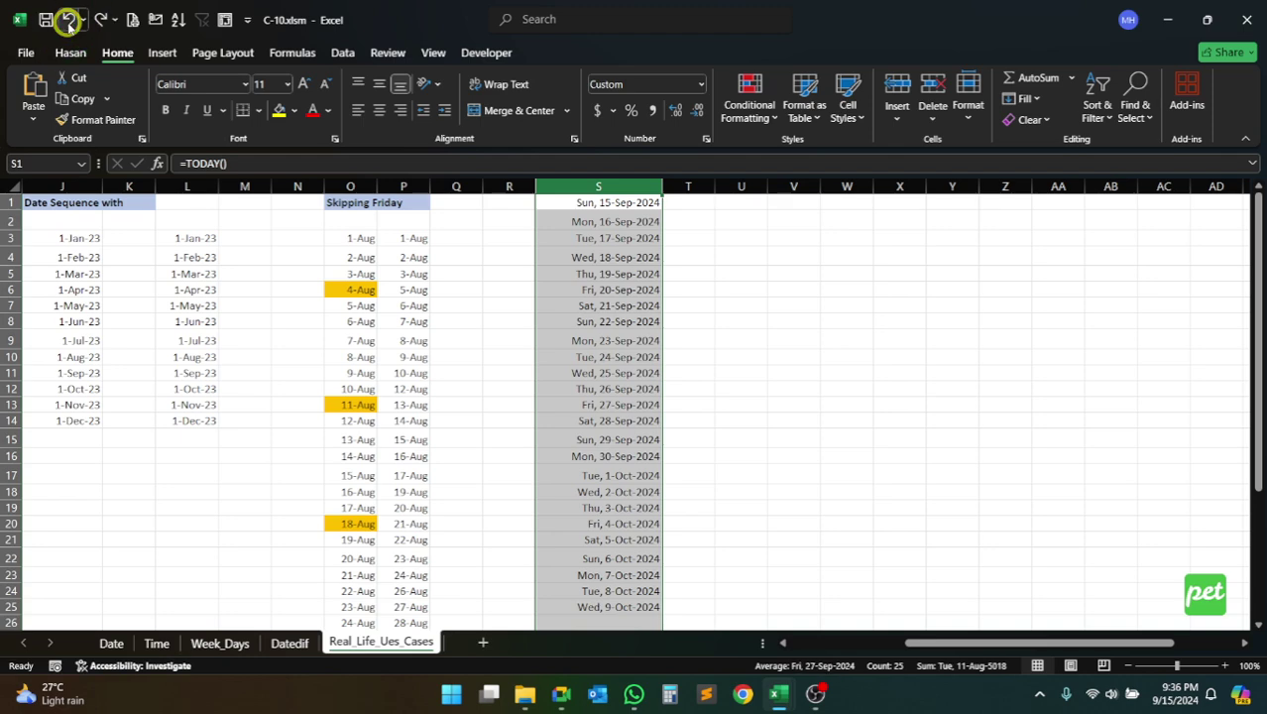
Switch to the Google Meet call, admit the waiting participant, and return to the Excel workbook
left_click(564, 694)
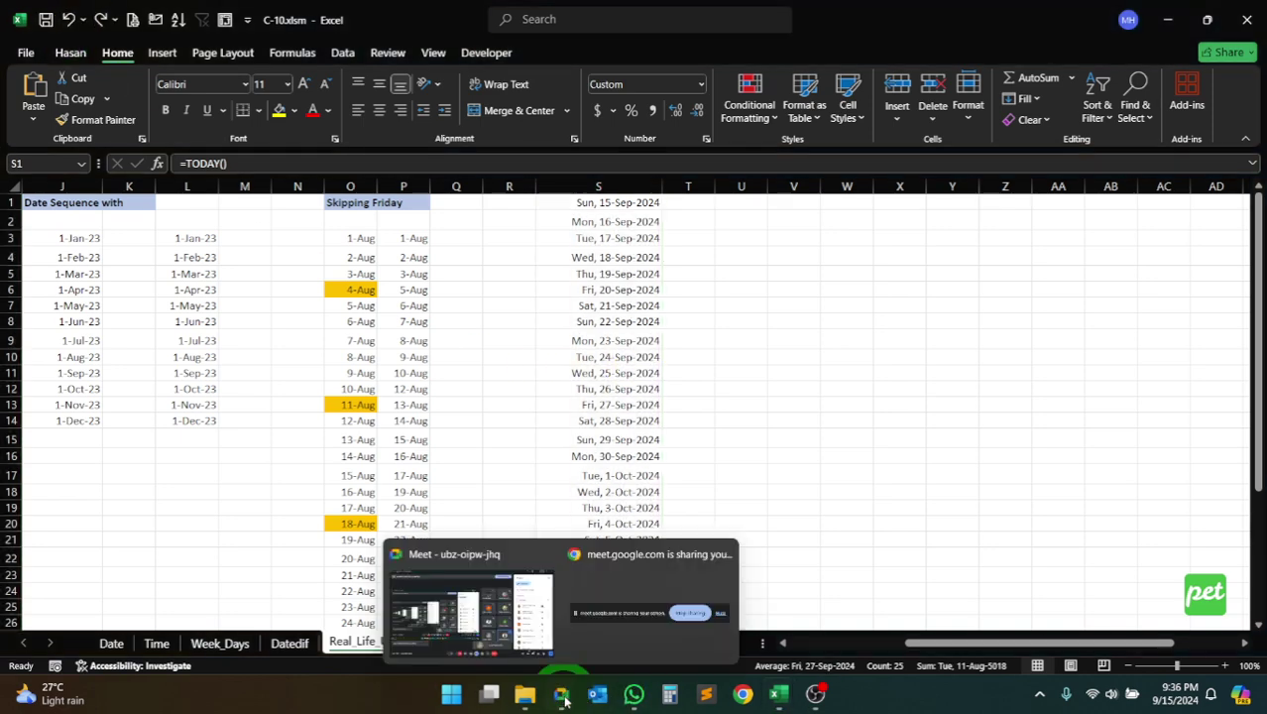
left_click(496, 595)
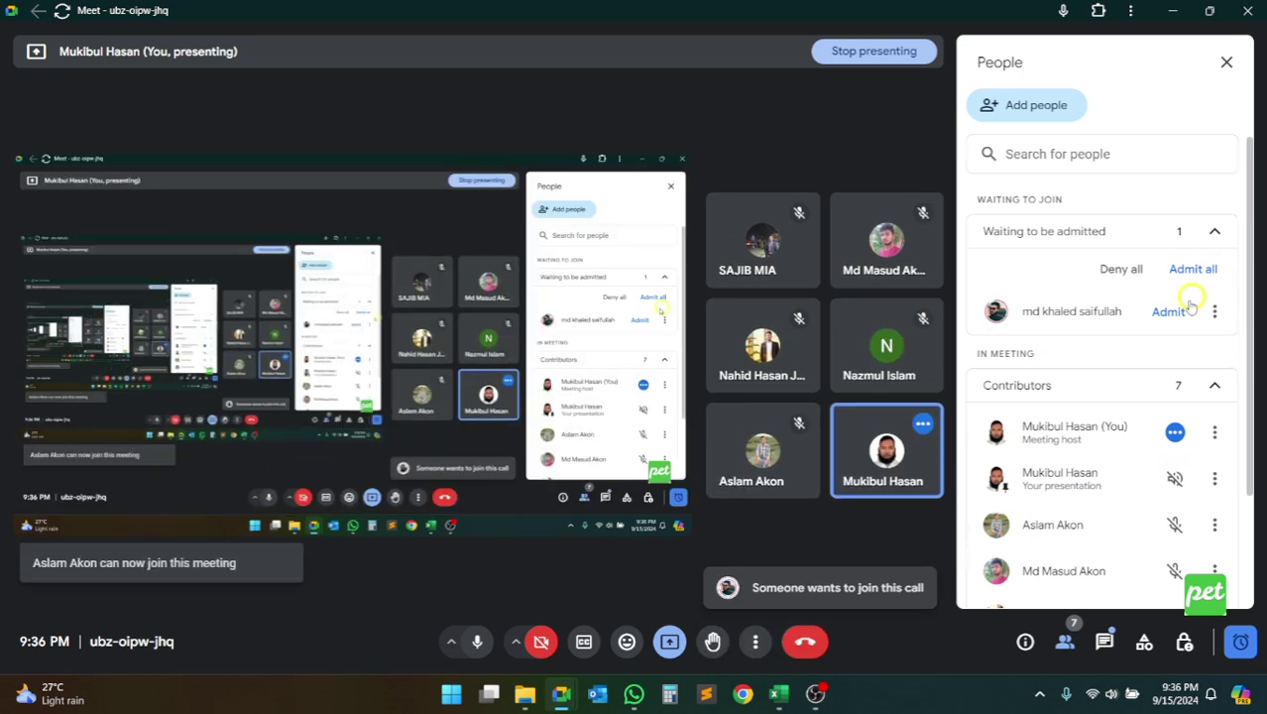
left_click(1170, 312)
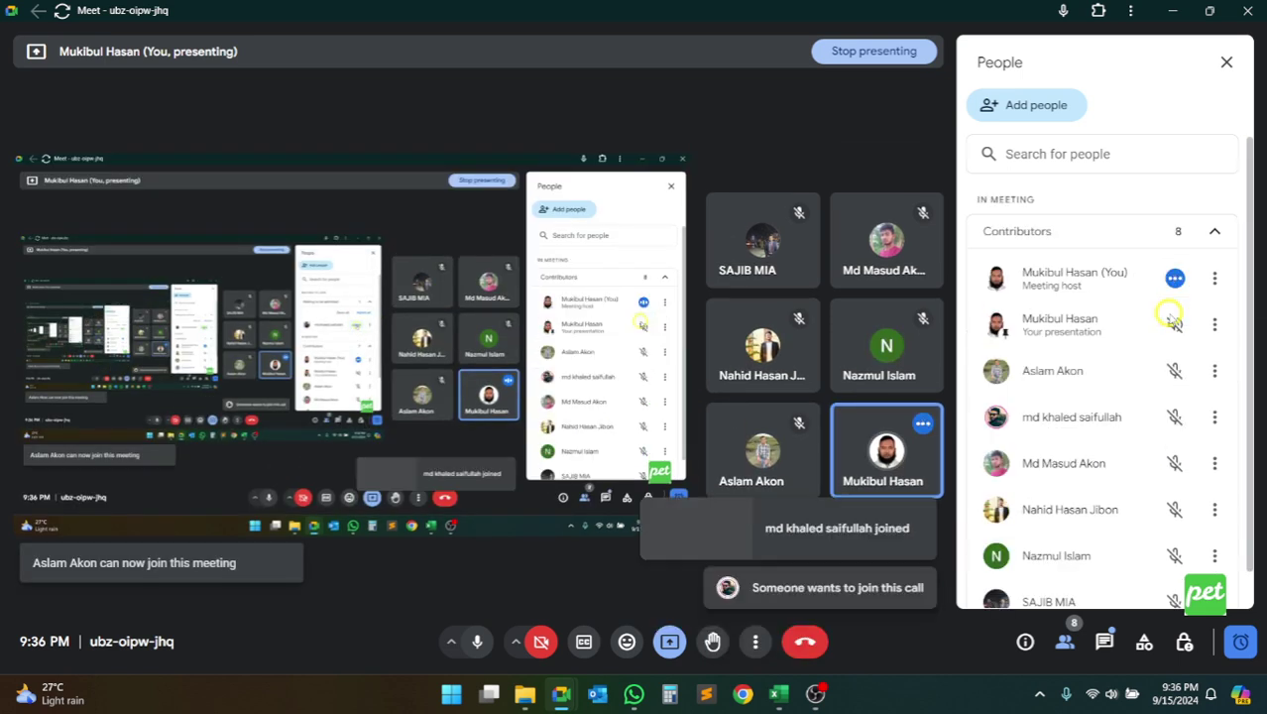
left_click(1175, 12)
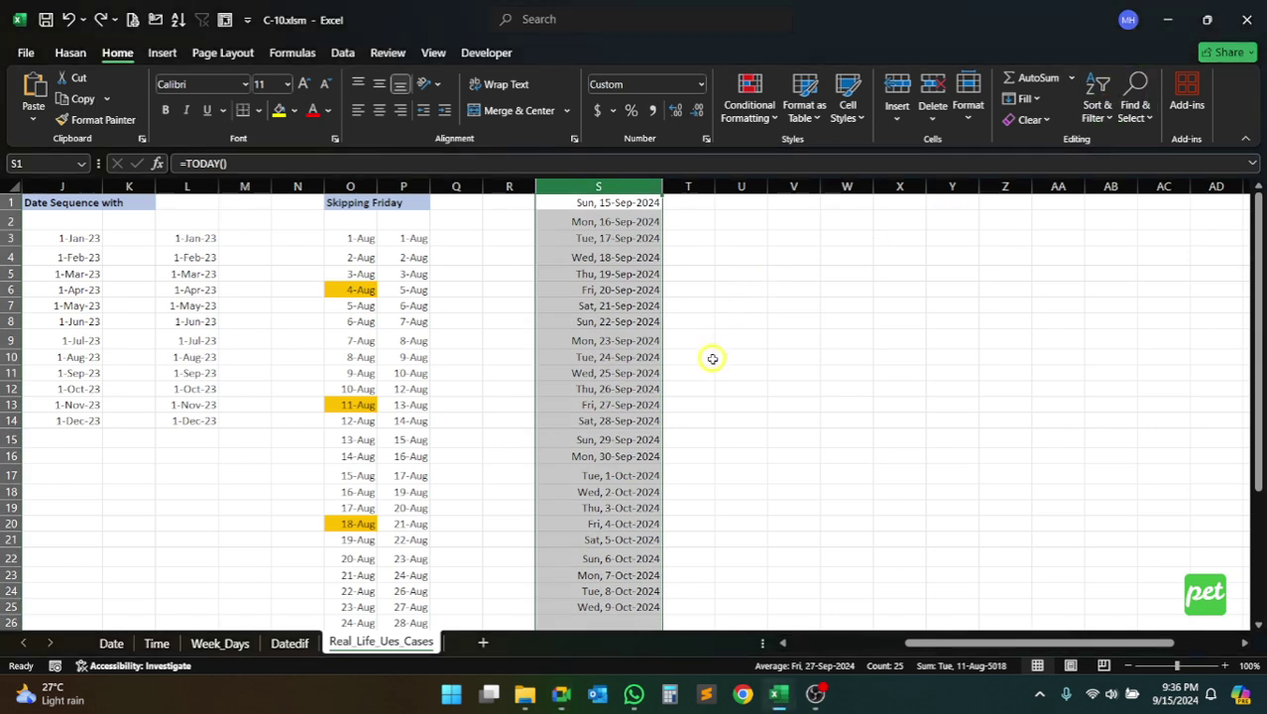
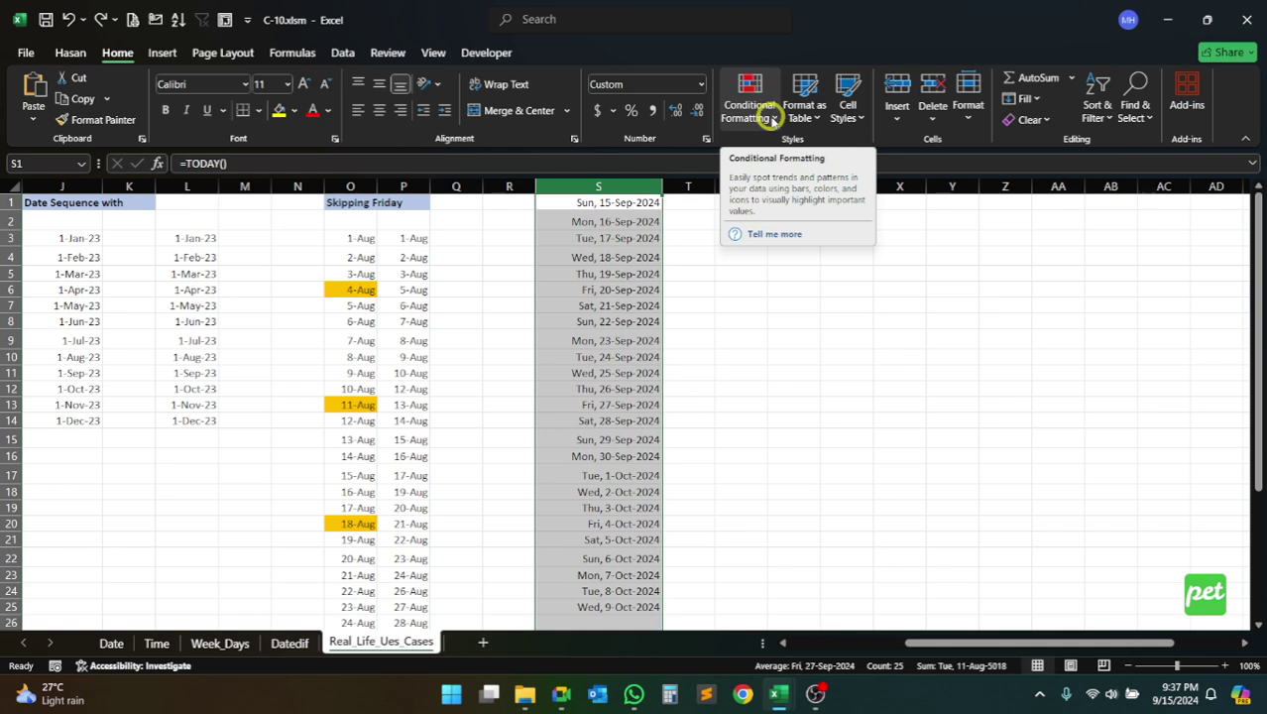
left_click(772, 118)
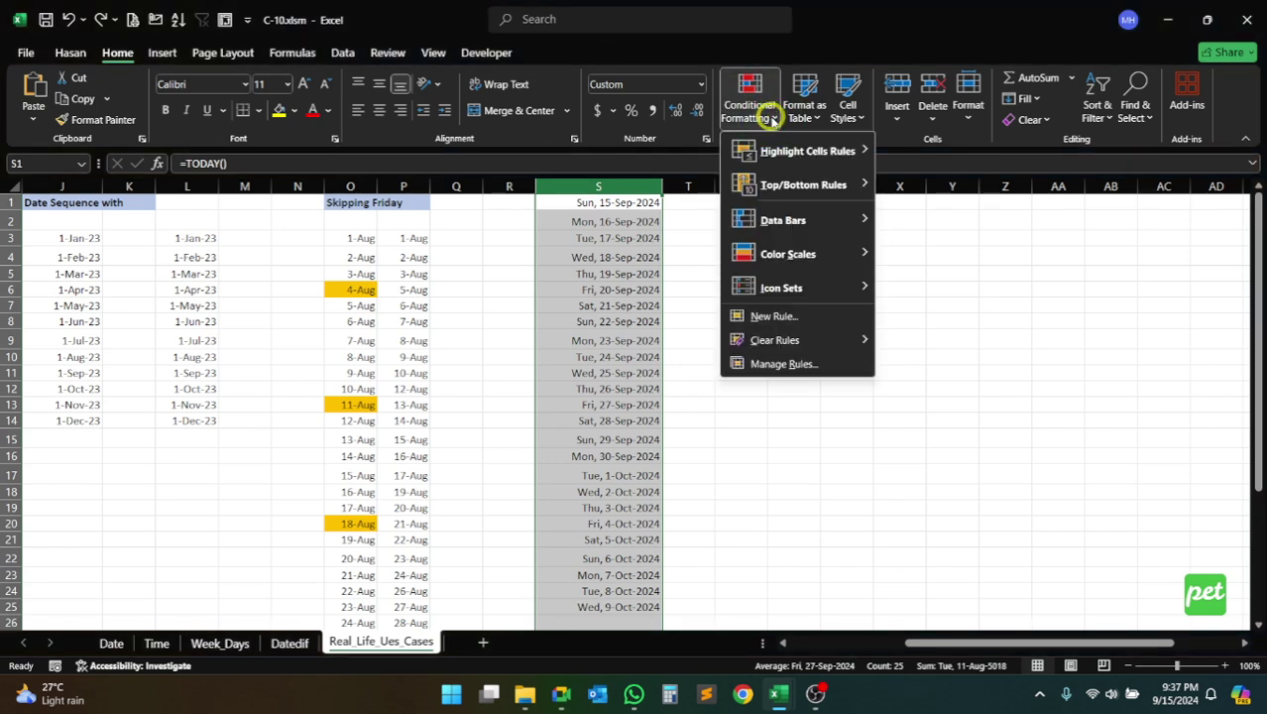
left_click(801, 318)
left_click_drag(307, 234, 997, 116)
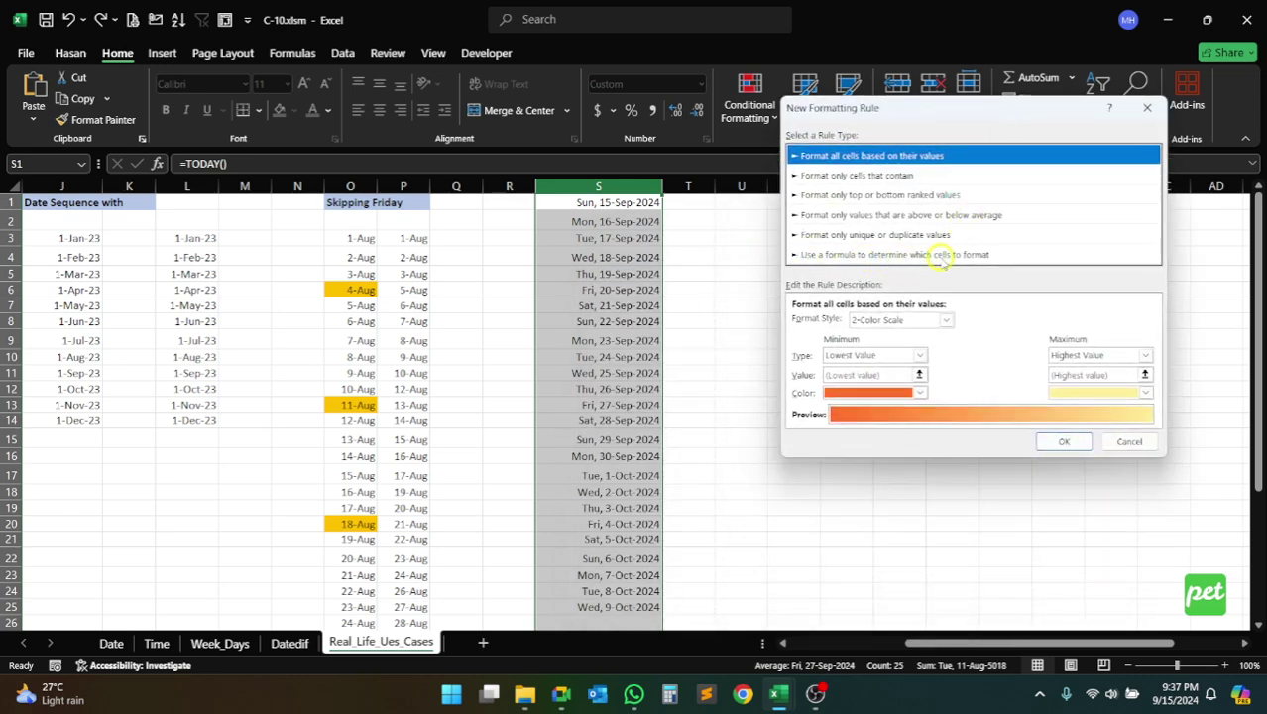
left_click(953, 255)
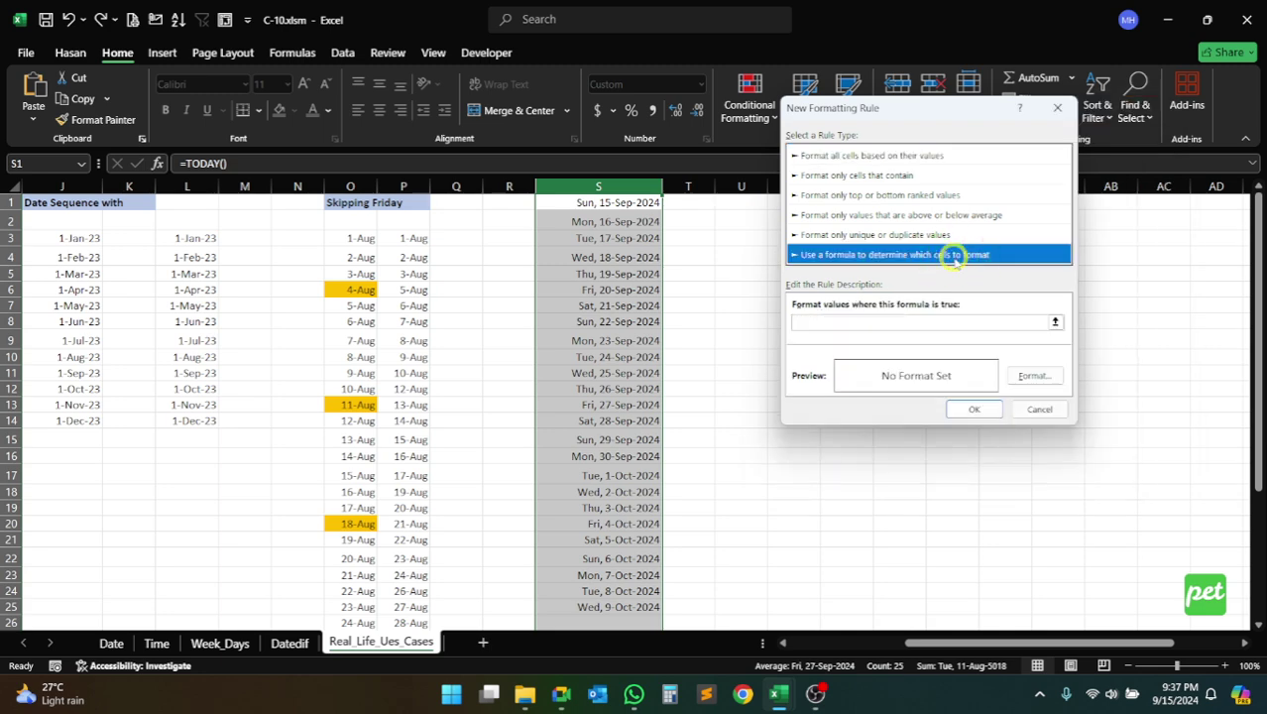
left_click(870, 321)
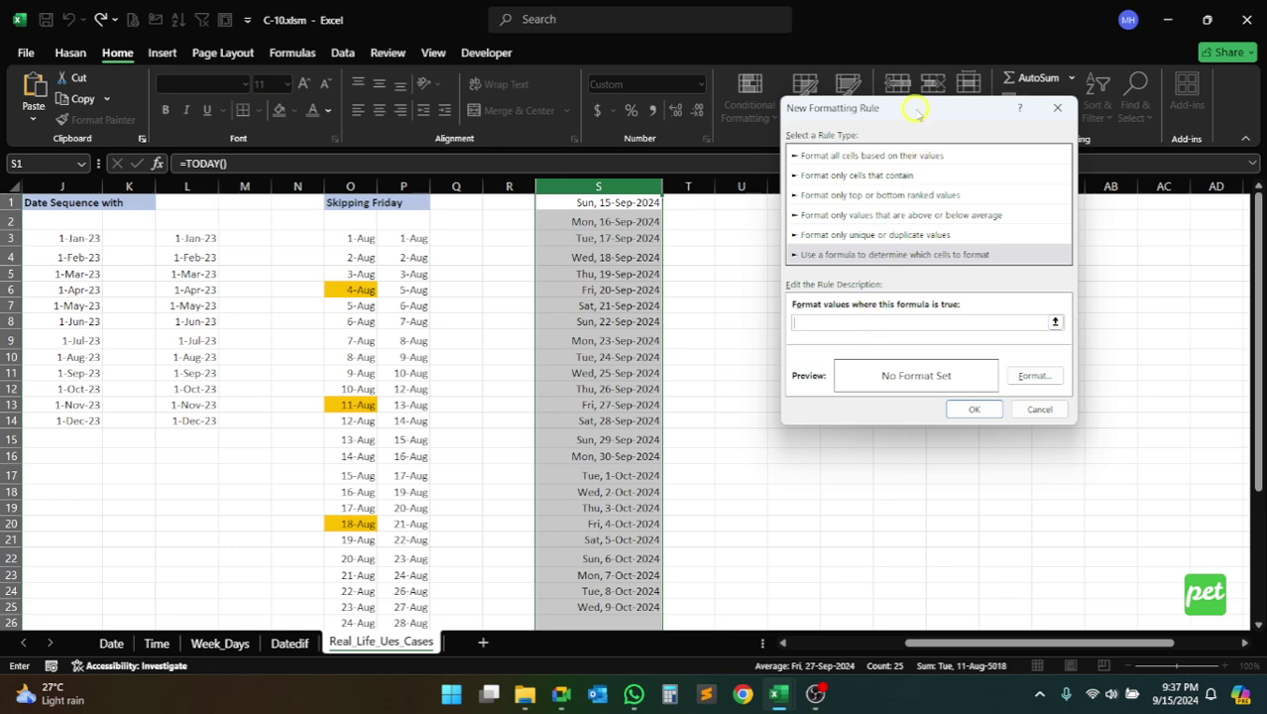
left_click_drag(918, 112, 1002, 83)
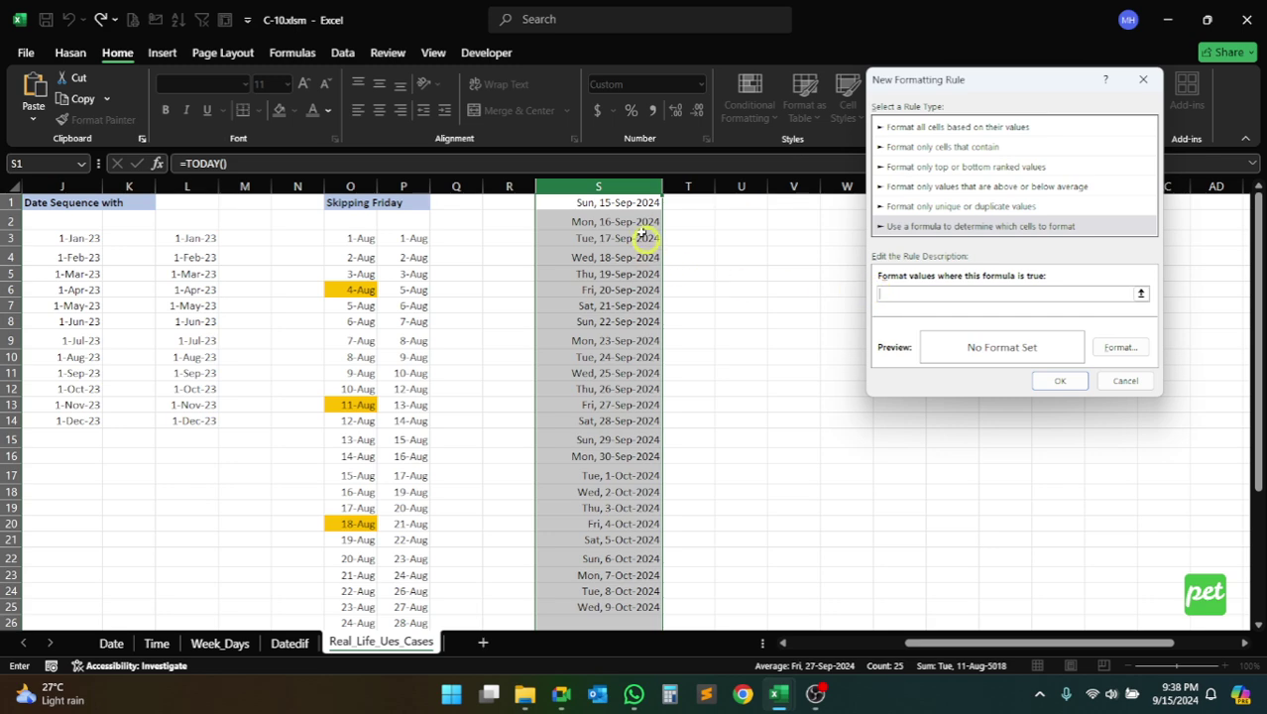
left_click(1127, 383)
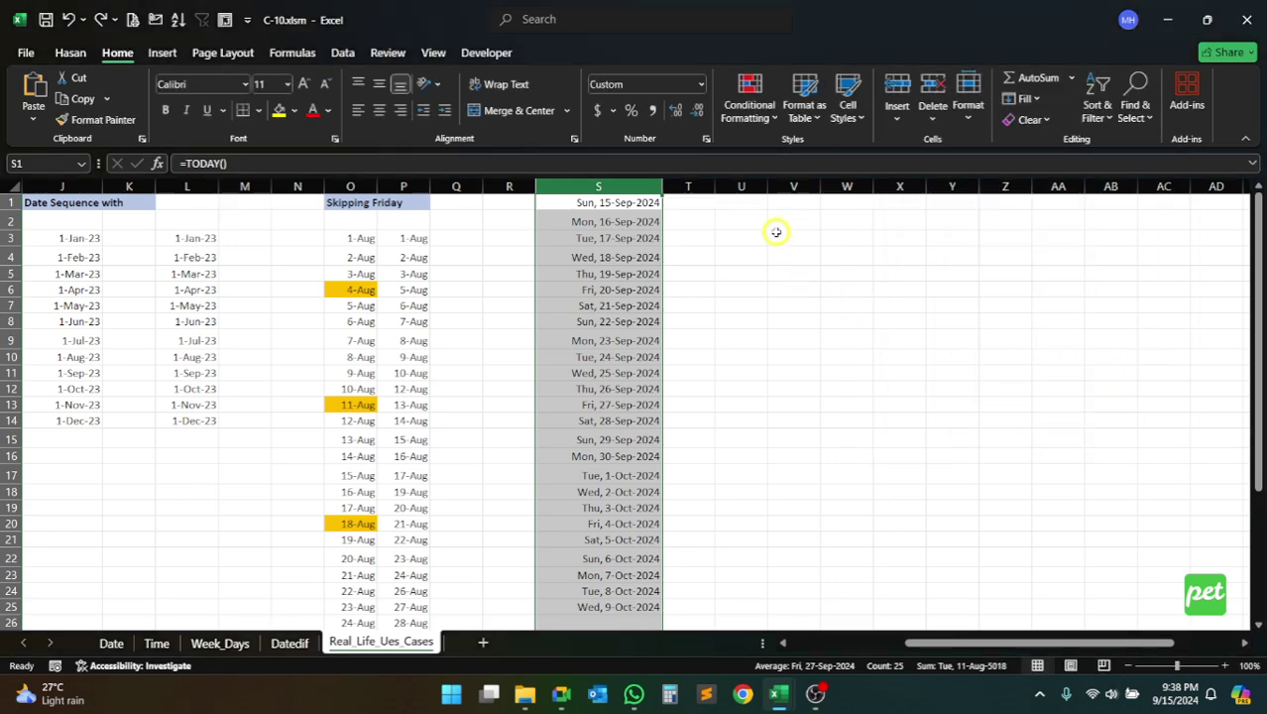
Enter the formula =TEXT(S1,"ddd") in cell U1 to extract the abbreviated weekday from the date in S1
left_click(744, 204)
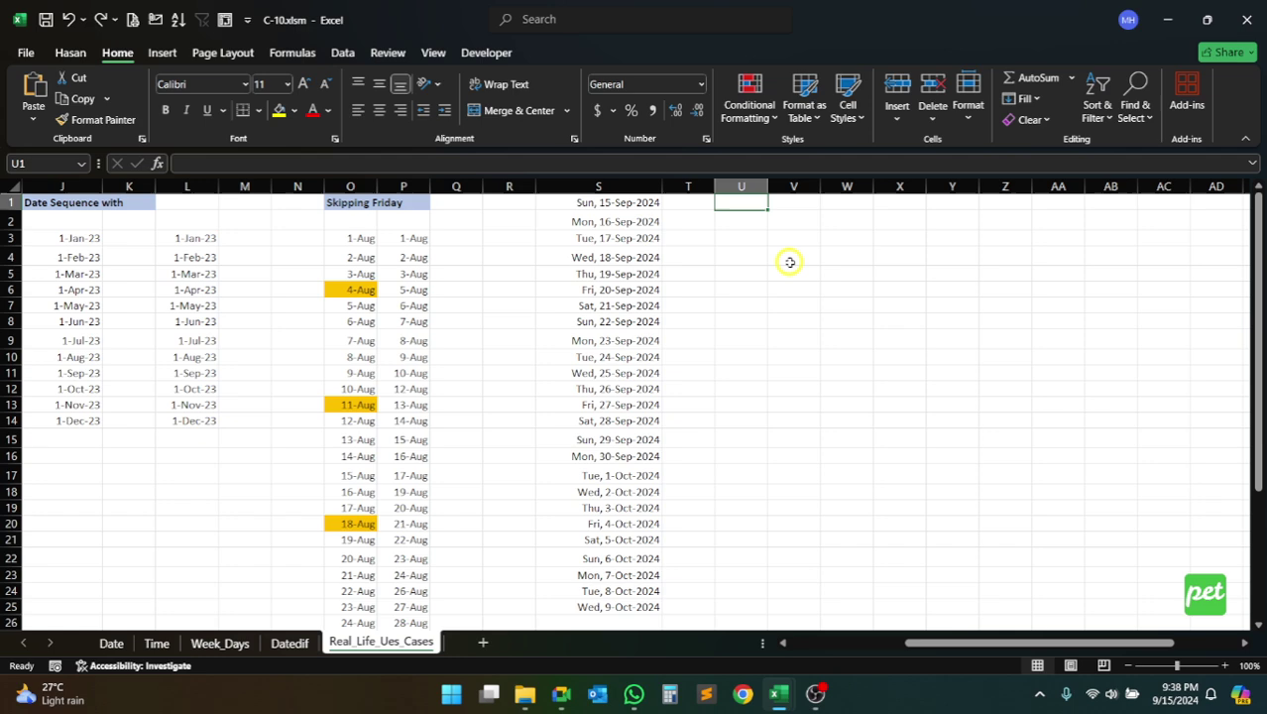
type("=")
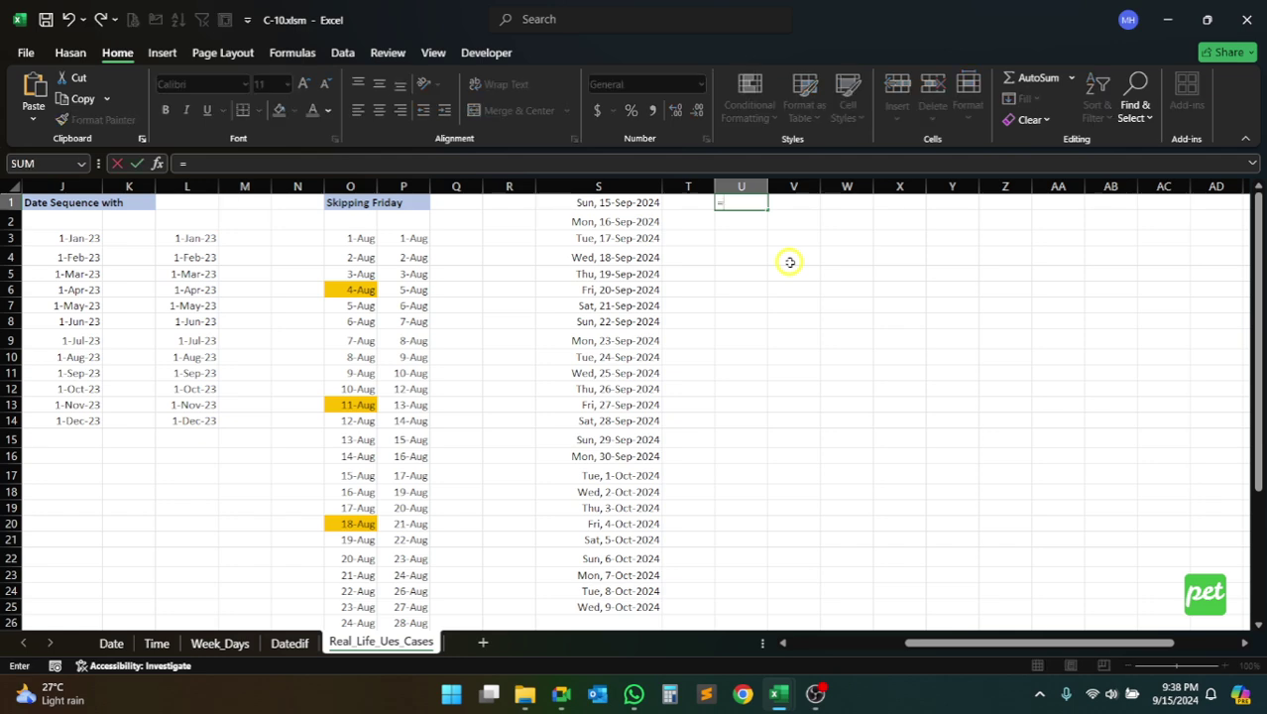
type("te")
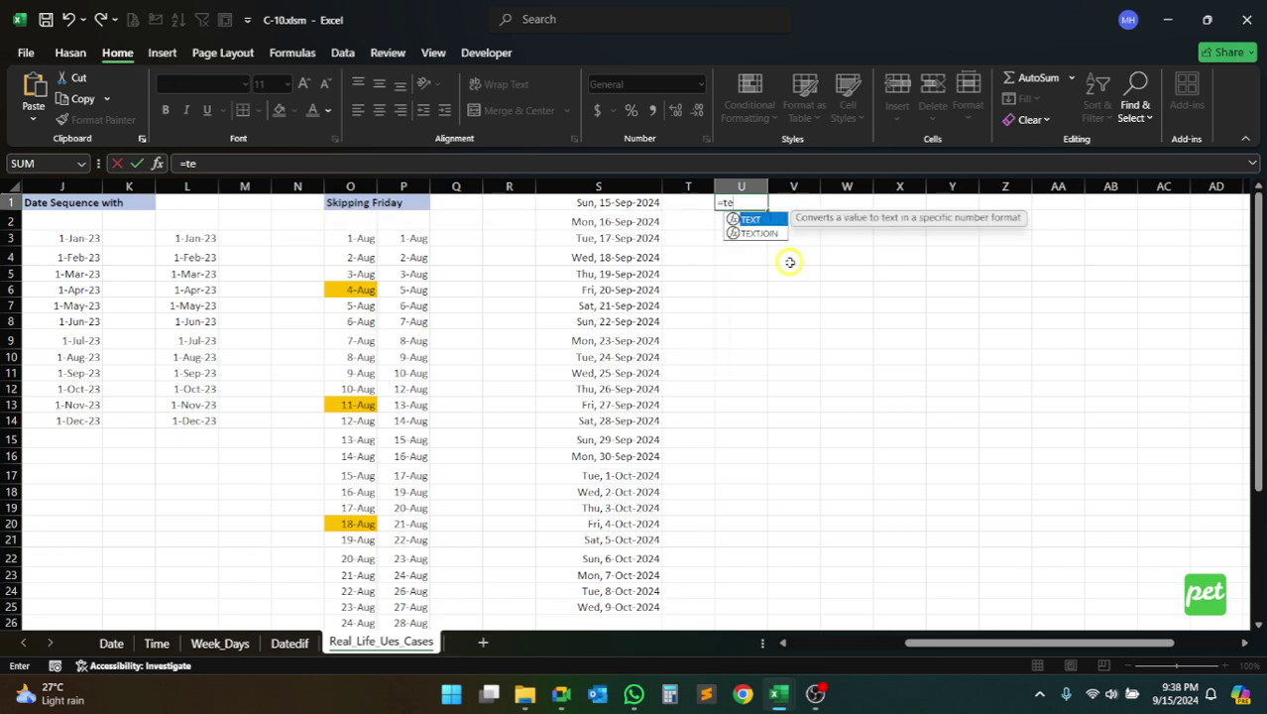
type("xt")
key("Tab")
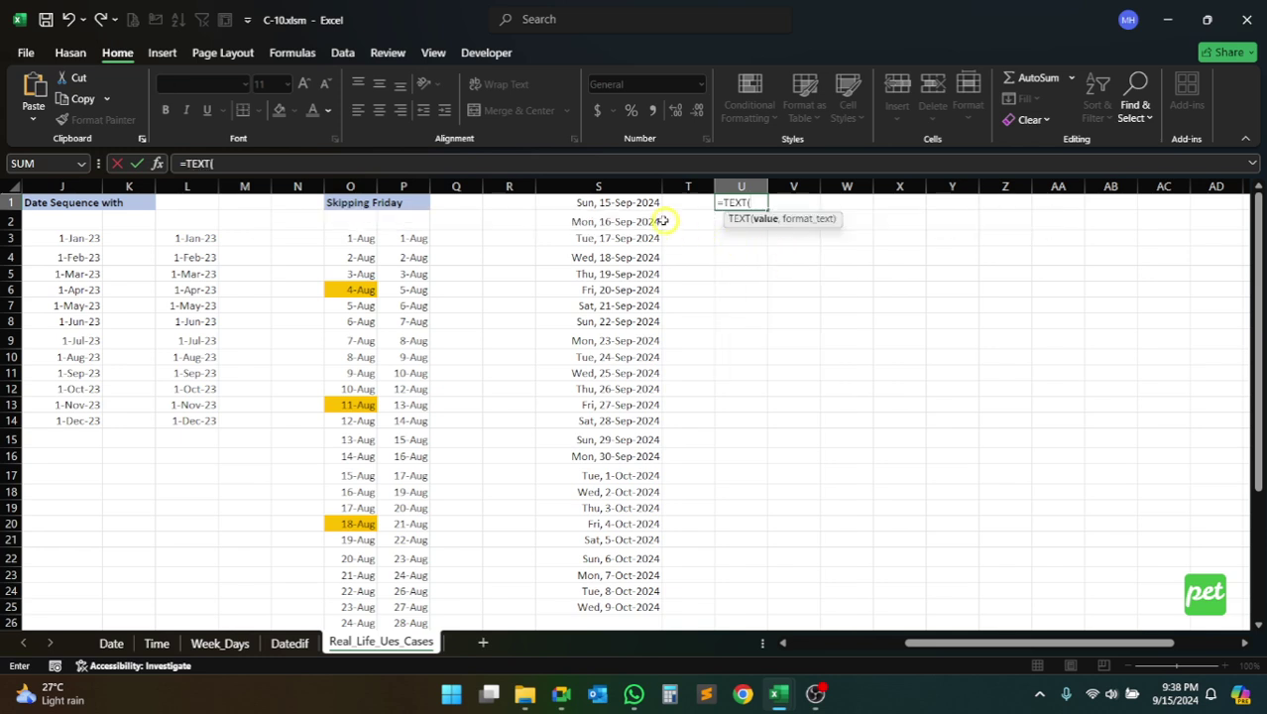
left_click(610, 203)
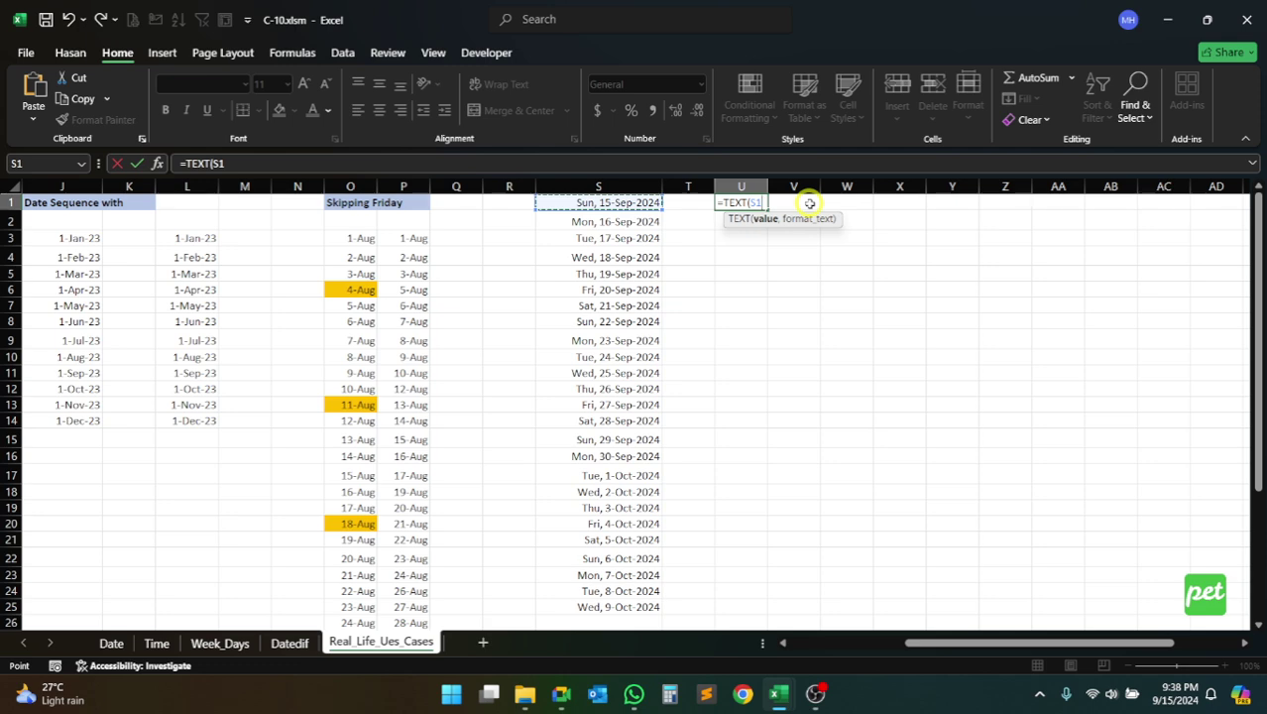
type(",\"")
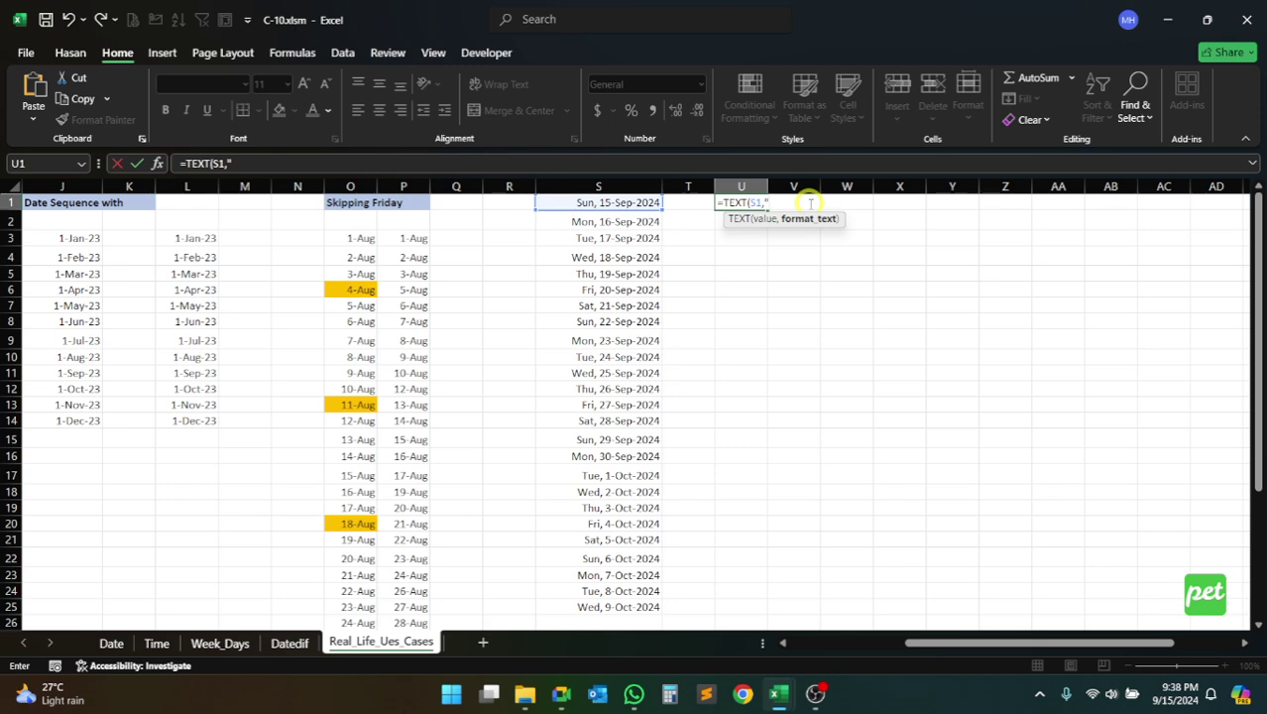
type("ddd\"")
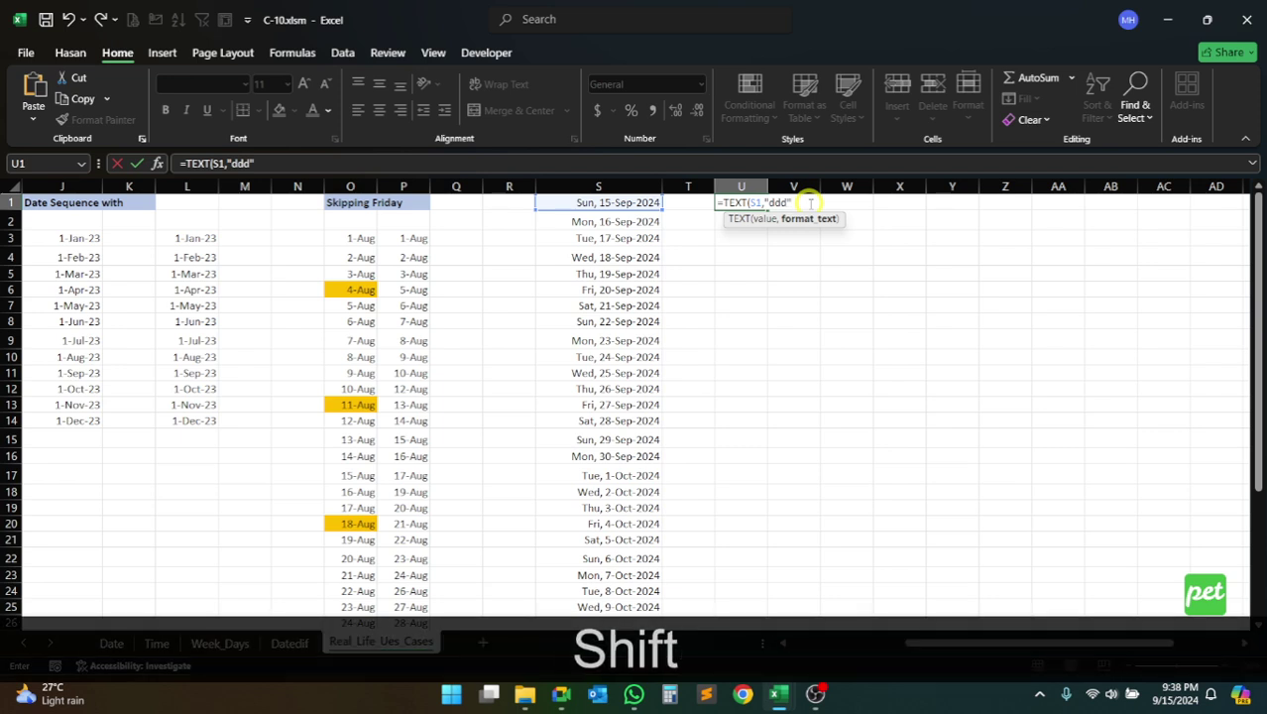
type("P")
key("BackSpace")
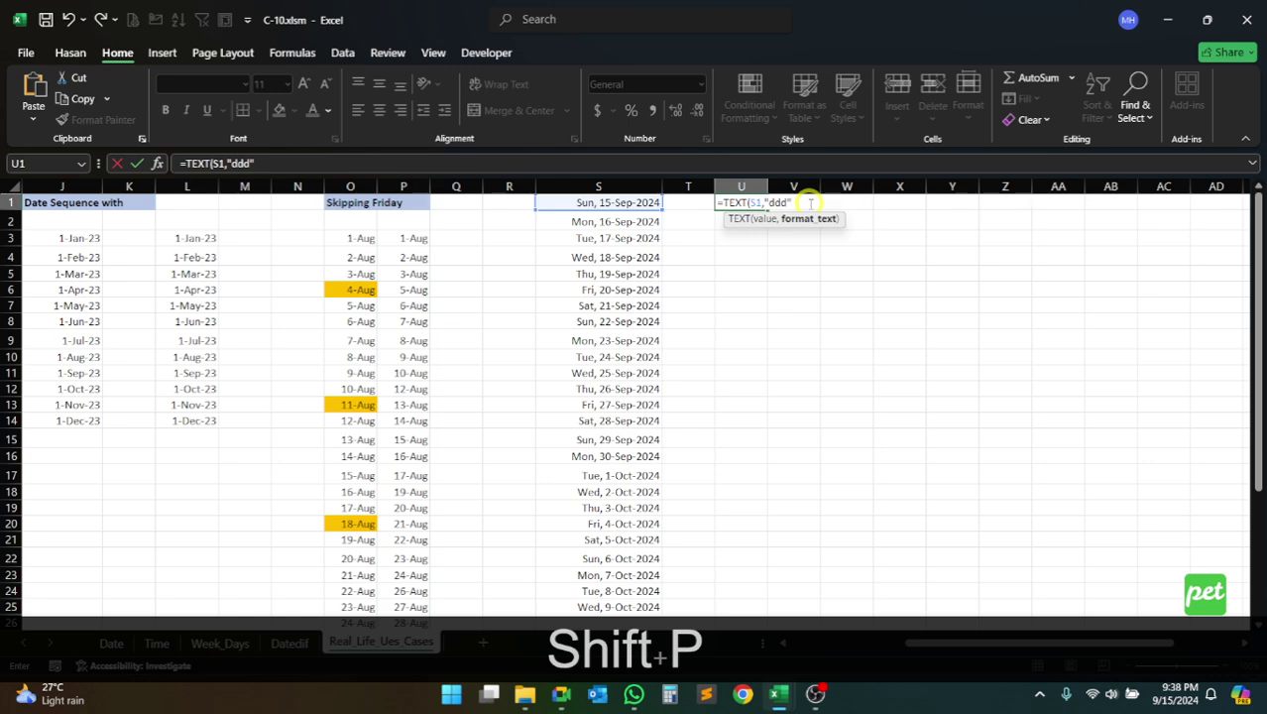
type(")")
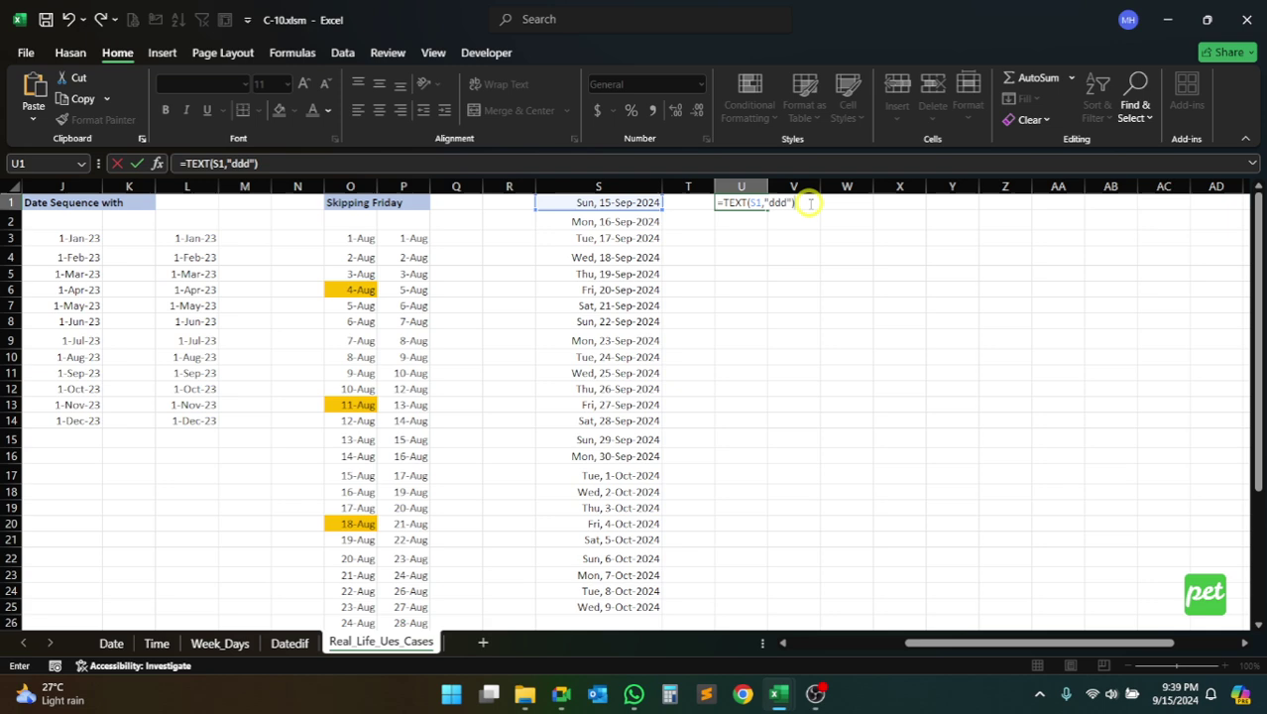
key("Return")
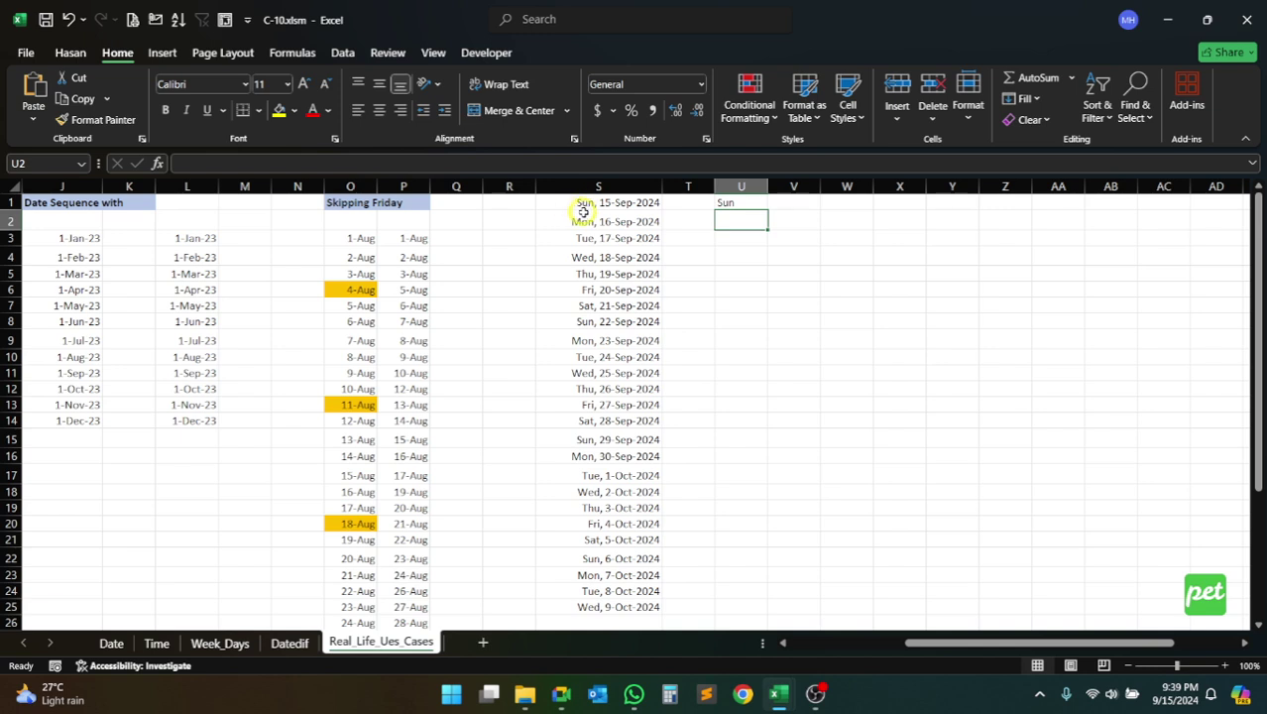
left_click(726, 203)
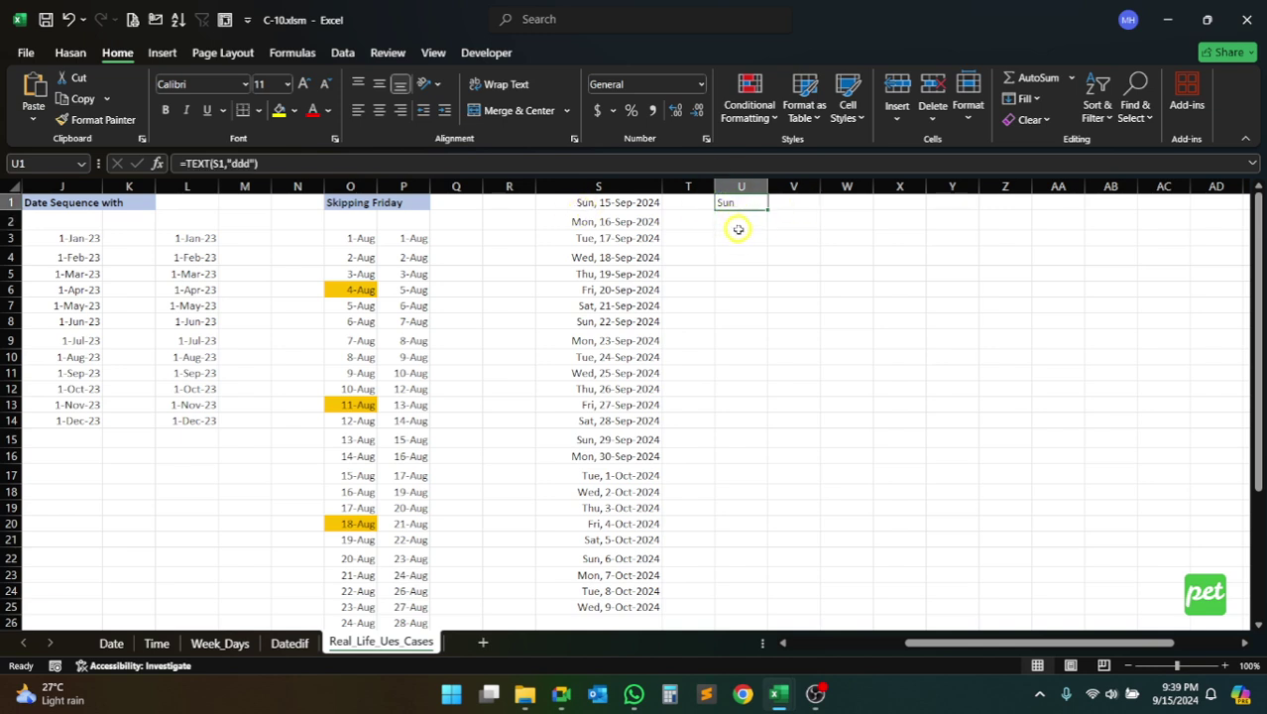
Switch to the Google Meet call to check the participants, and return to the Excel workbook
left_click(561, 694)
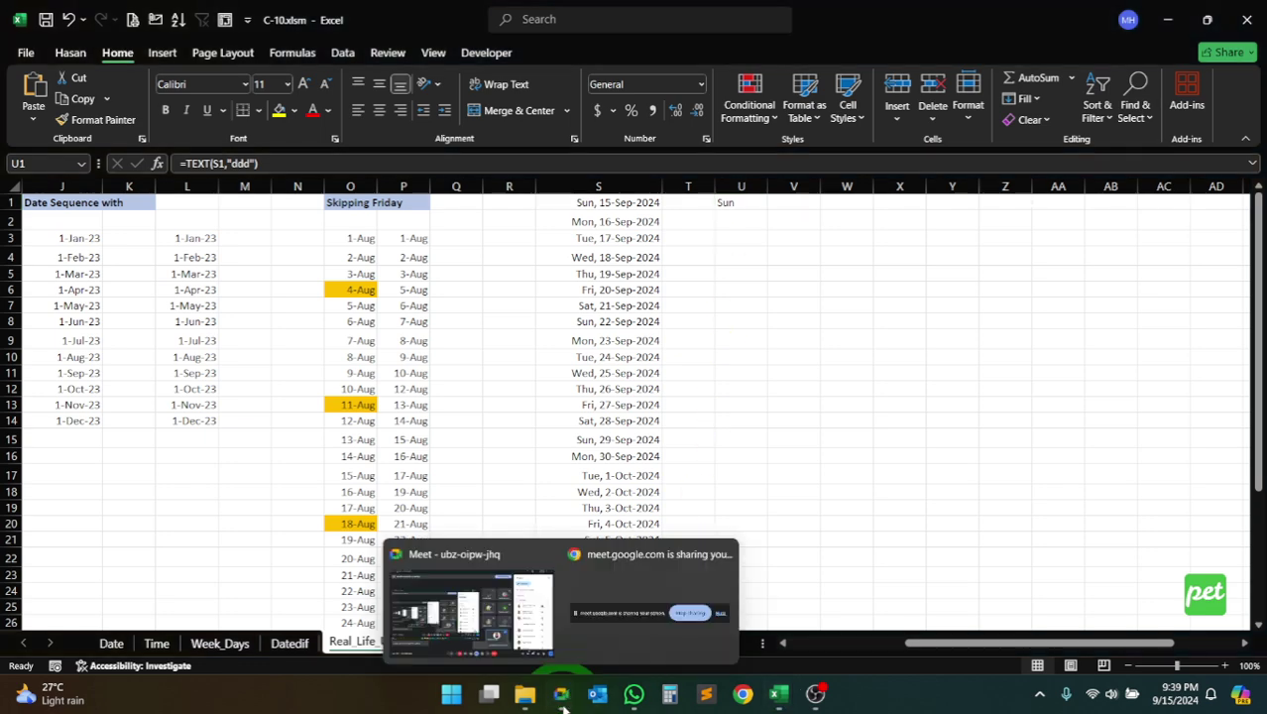
left_click(551, 602)
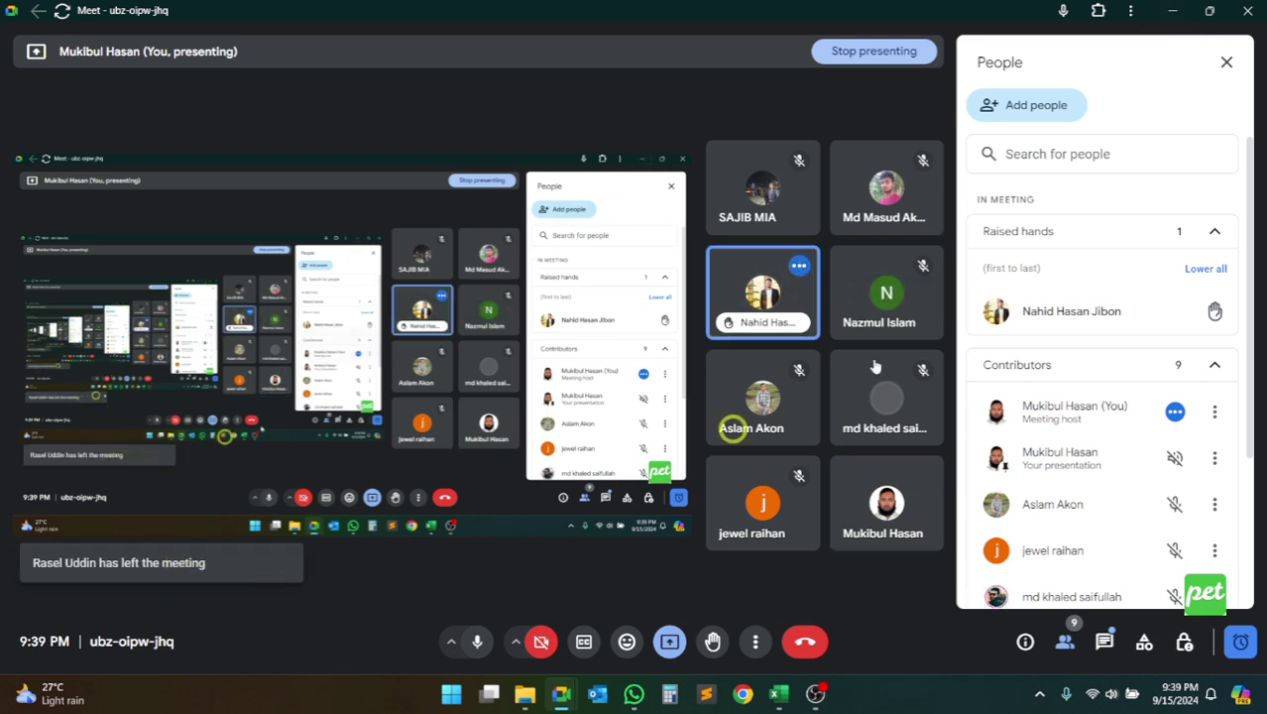
left_click(1180, 10)
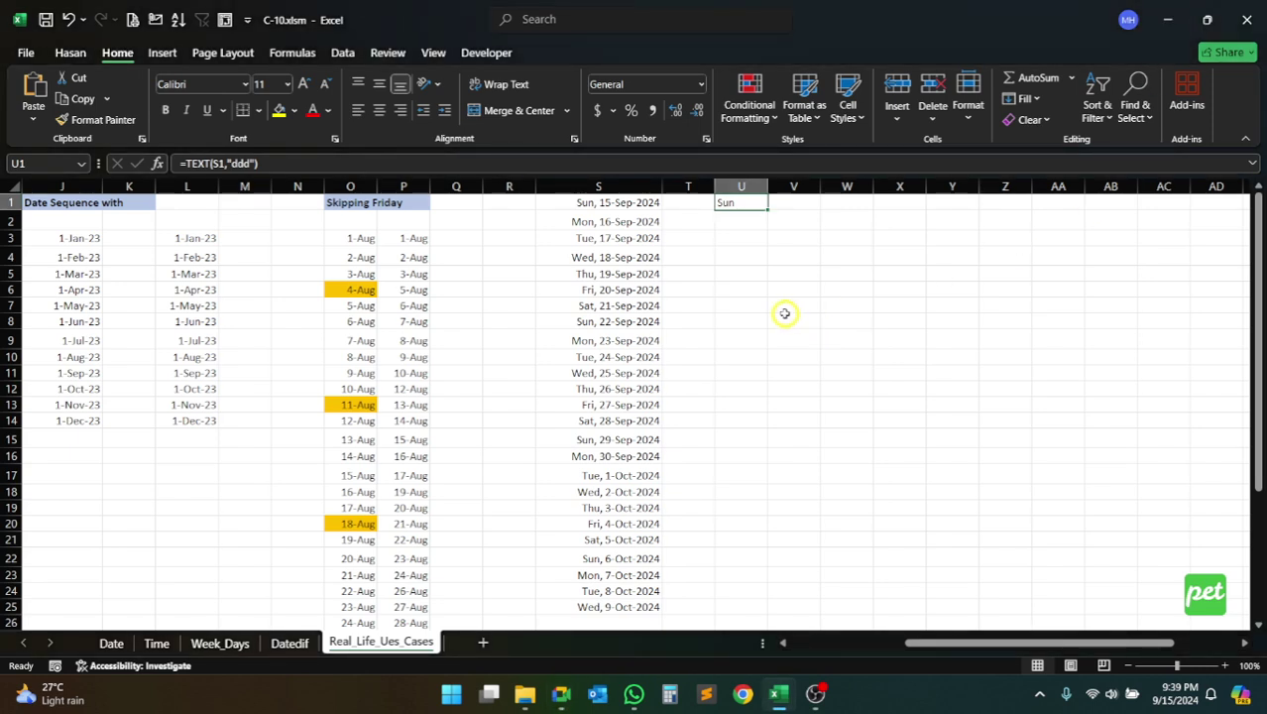
Examine the TEXT formula in U1, focusing on its "ddd" format argument, without changing it
left_click(337, 166)
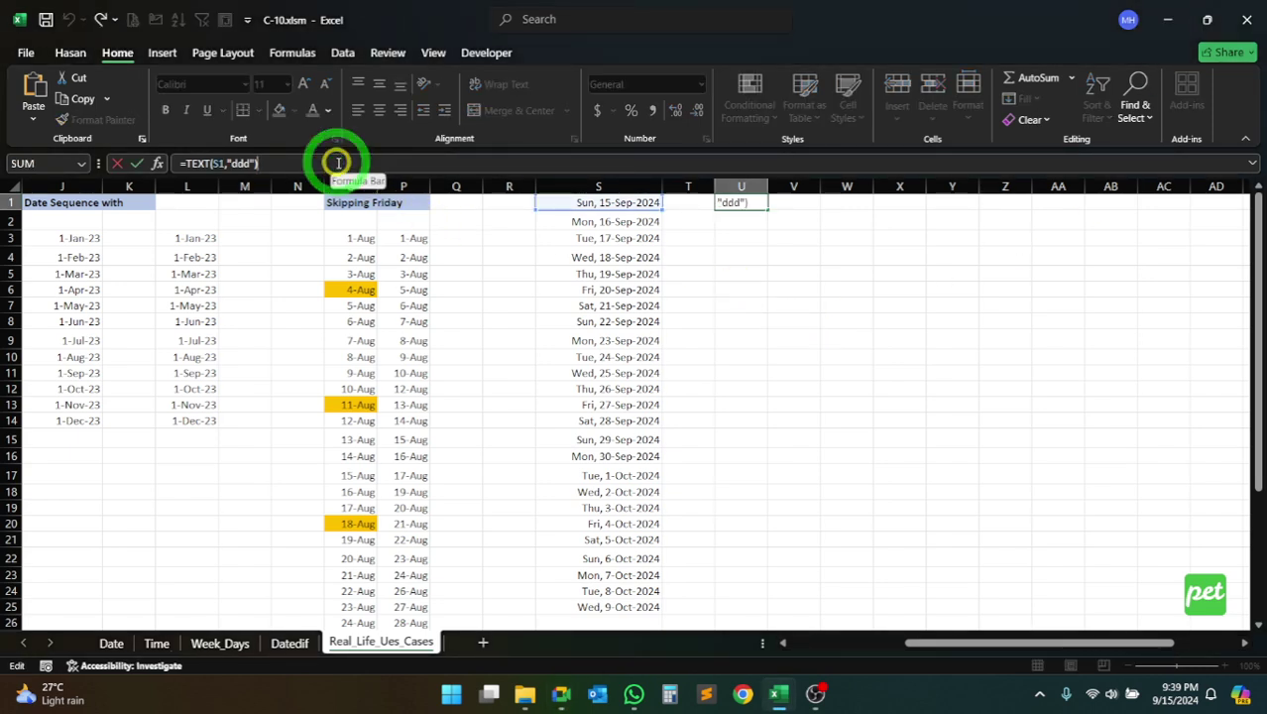
key("Return")
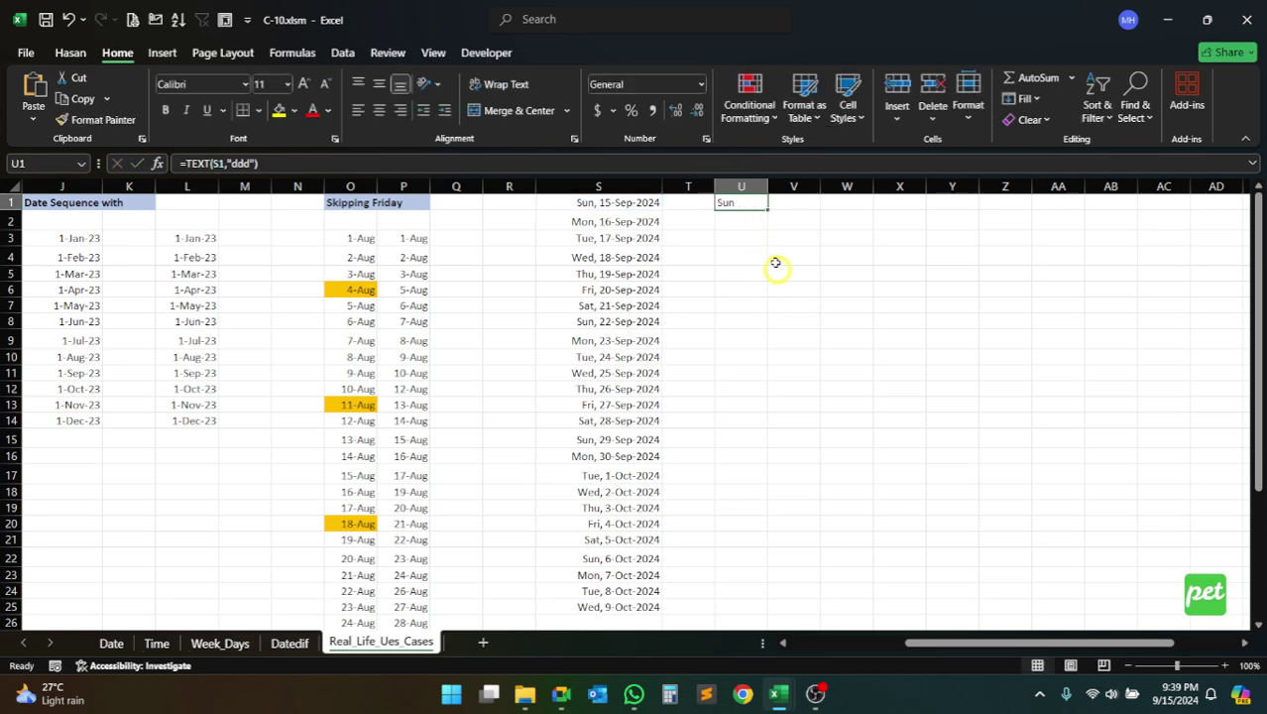
left_click(751, 203)
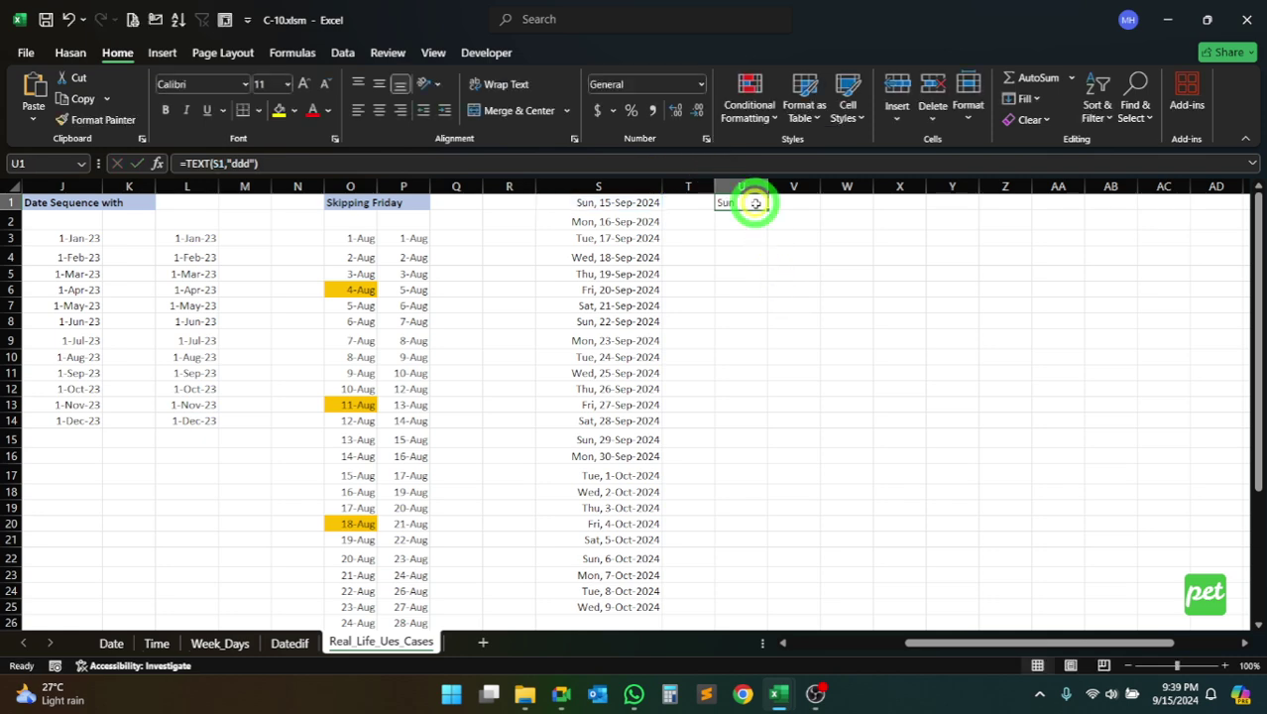
left_click(244, 162)
left_click_drag(232, 164, 251, 164)
left_click(267, 165)
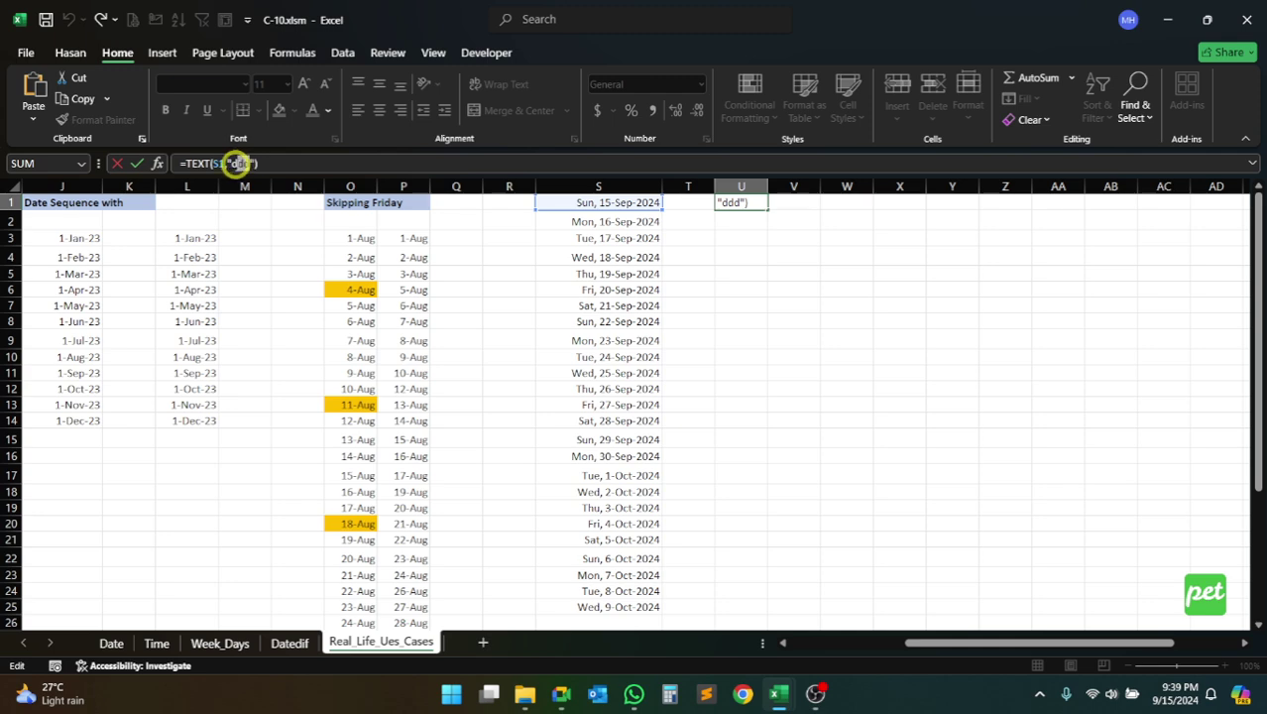
double_click(240, 164)
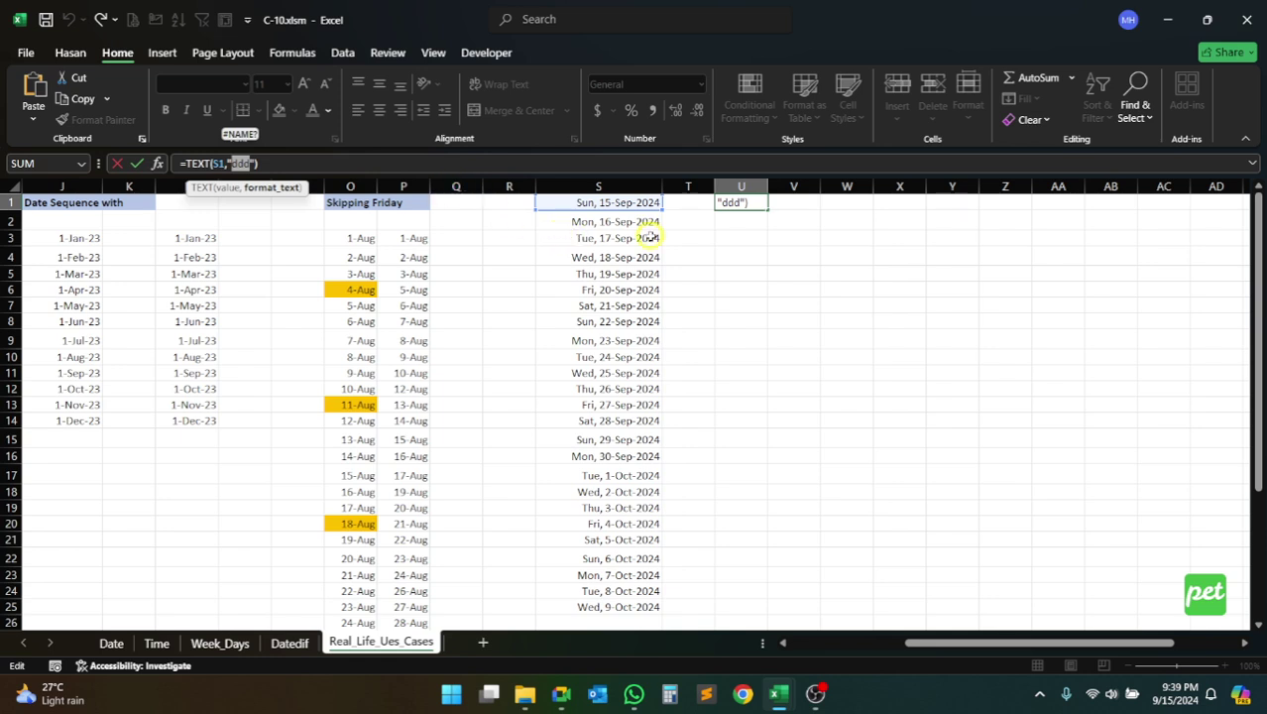
key("Return")
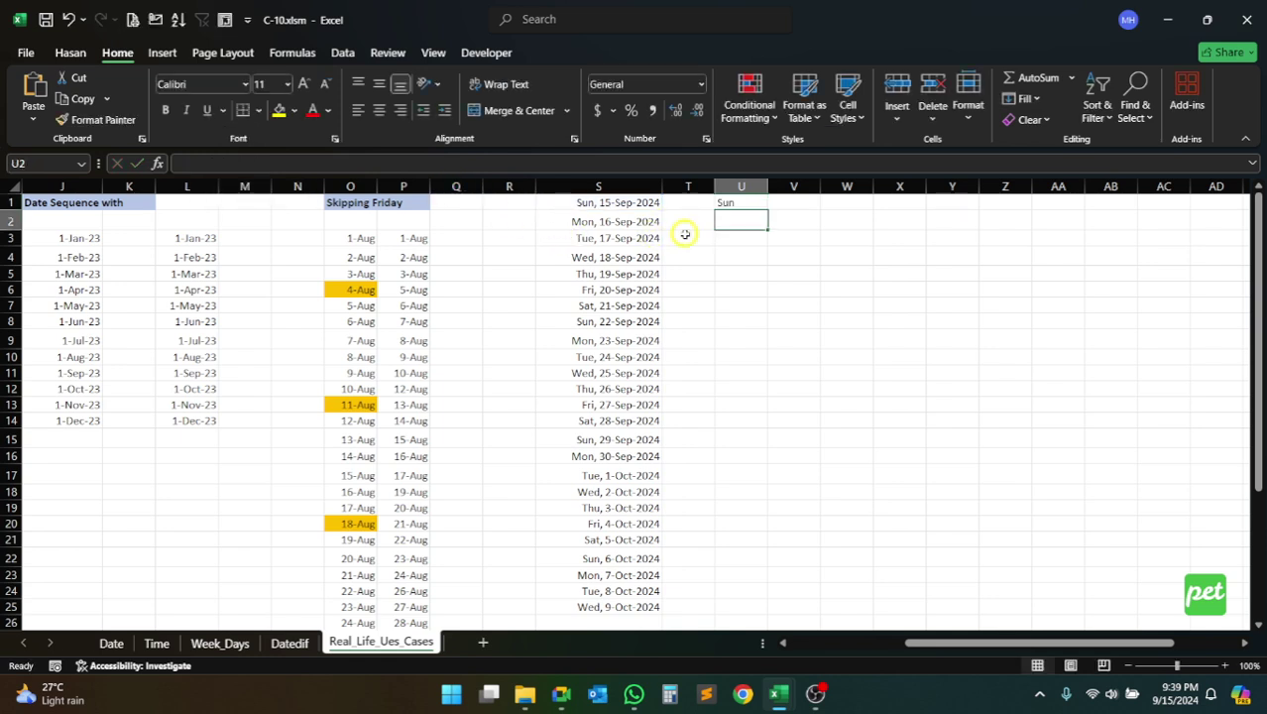
Check the date and weekday in S1 against the system calendar
left_click(626, 204)
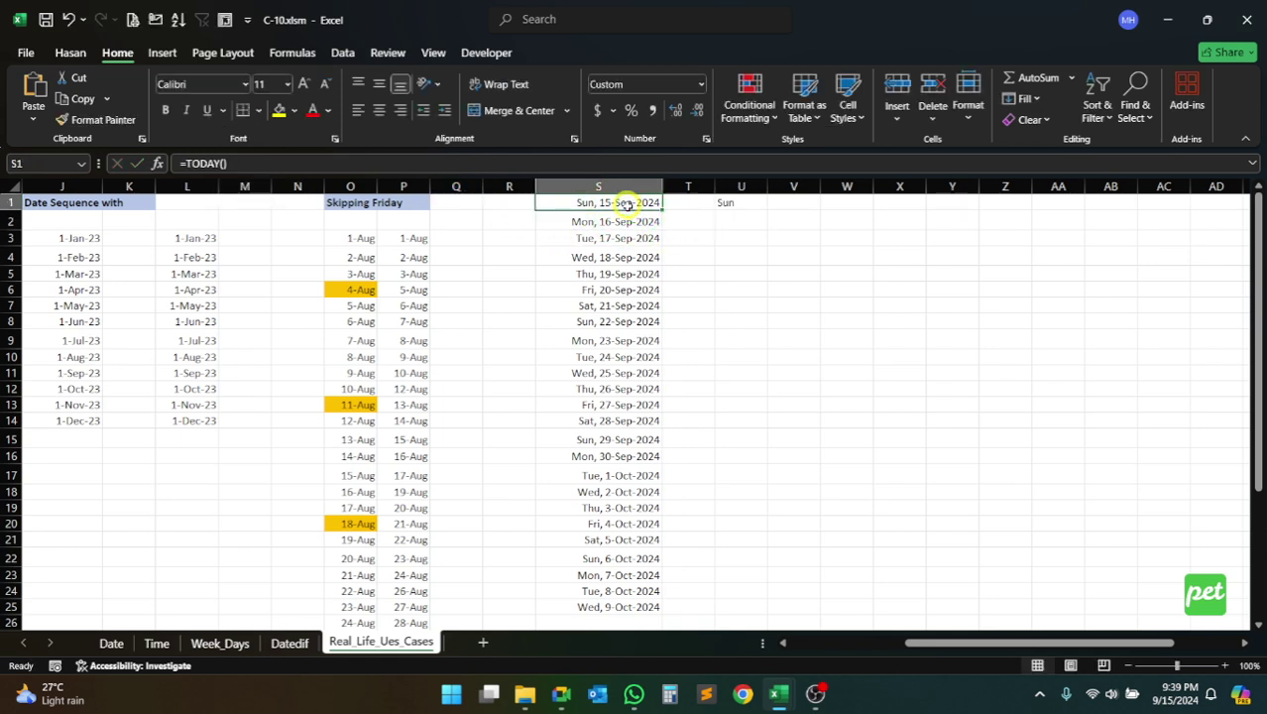
left_click(1179, 688)
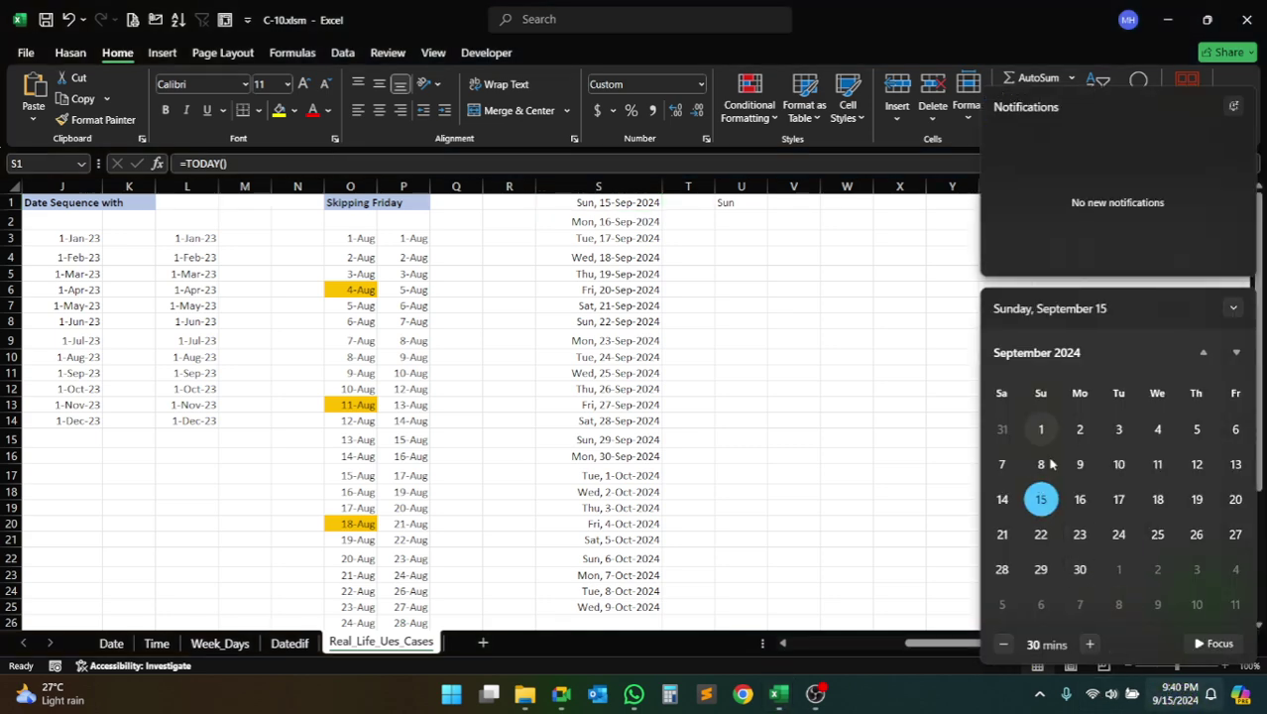
left_click(732, 271)
Fill the TEXT formula from U1 down to U6 and compare the weekday results with the dates in column S
left_click(728, 203)
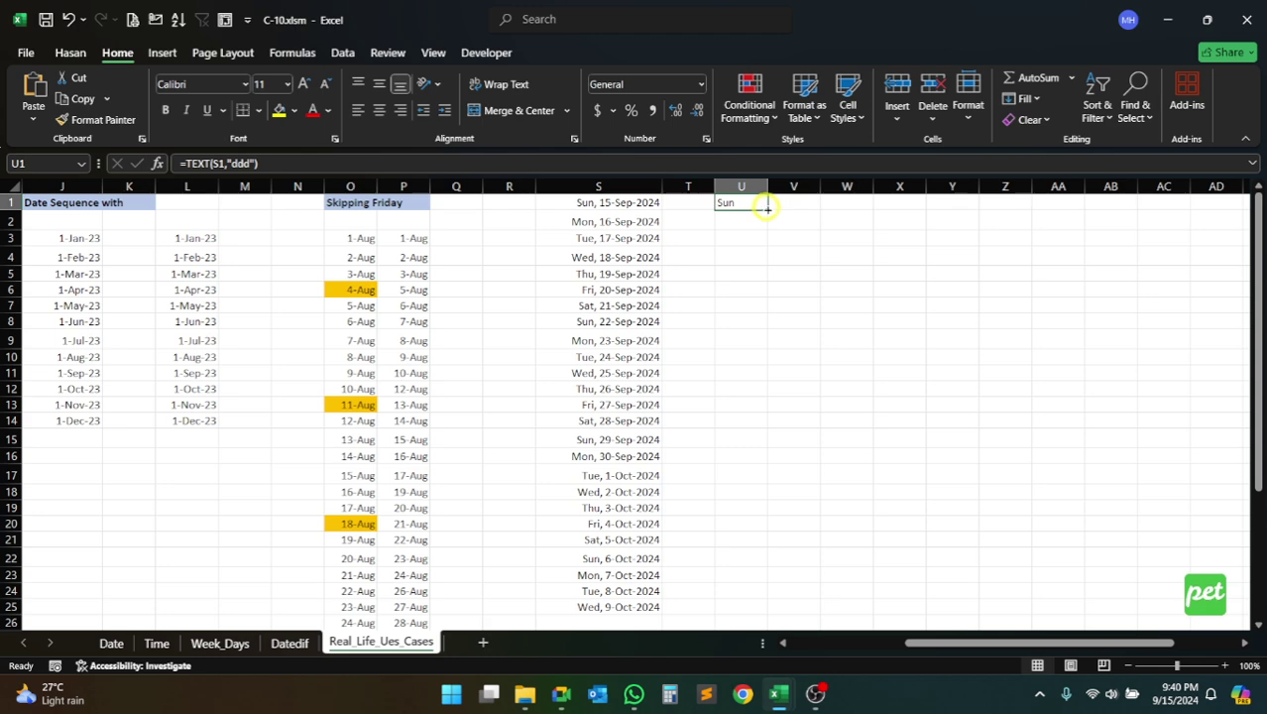
left_click_drag(767, 211, 756, 300)
left_click(731, 290)
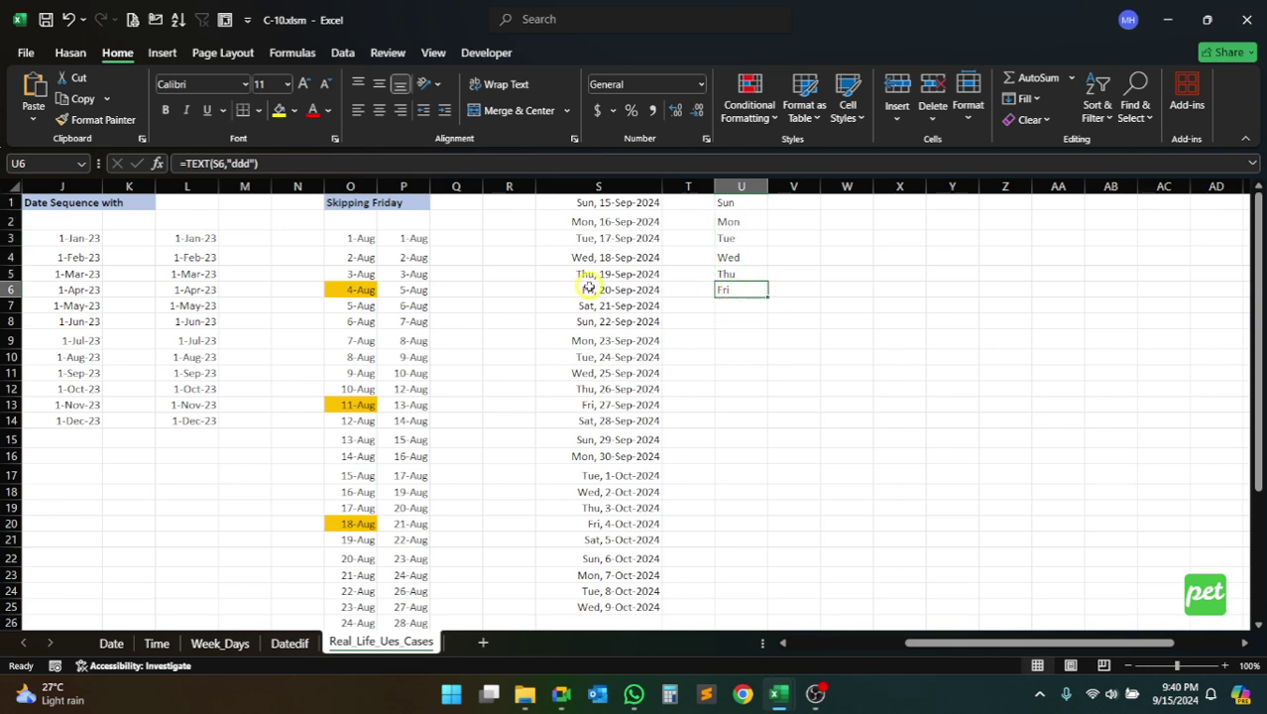
left_click_drag(588, 289, 743, 286)
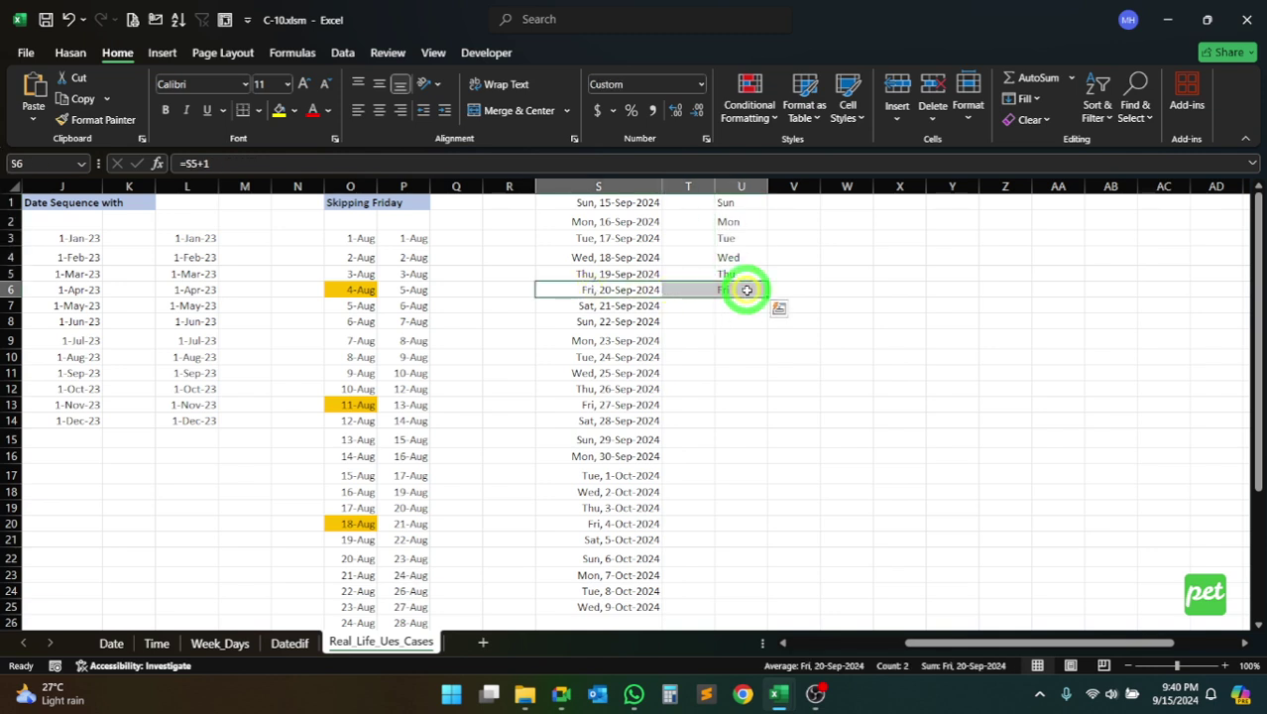
left_click(742, 289)
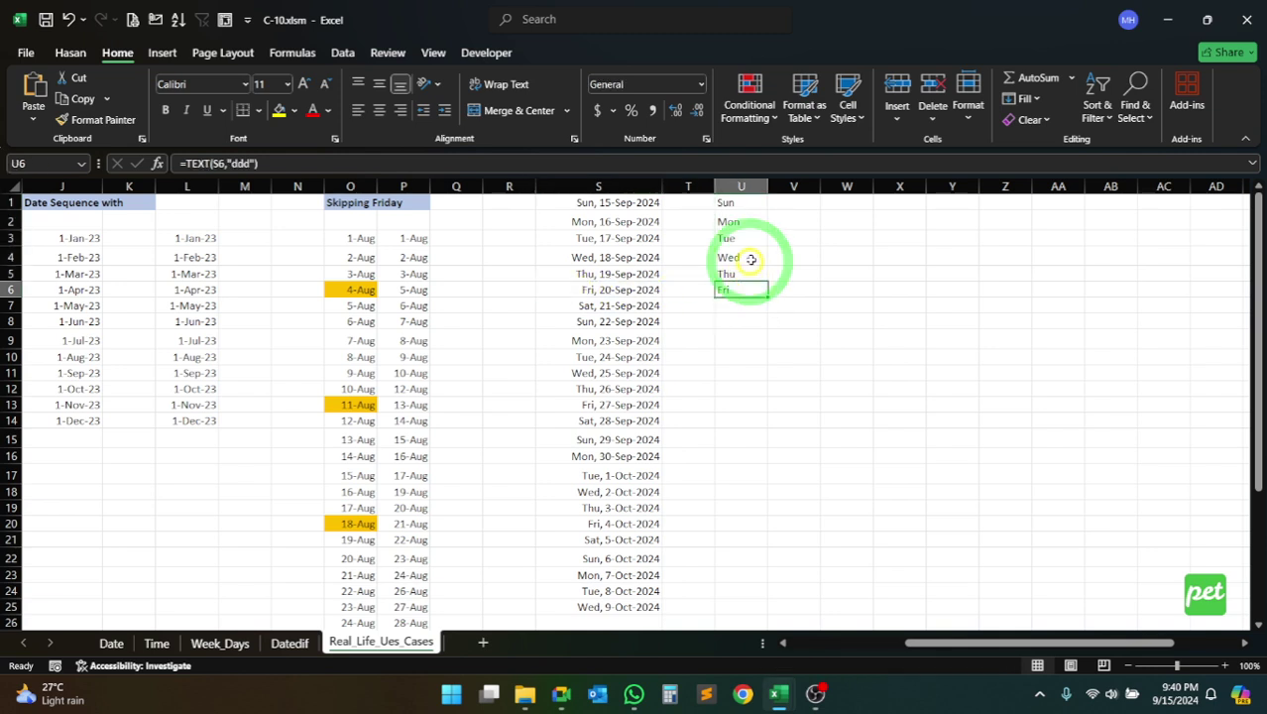
left_click(749, 202)
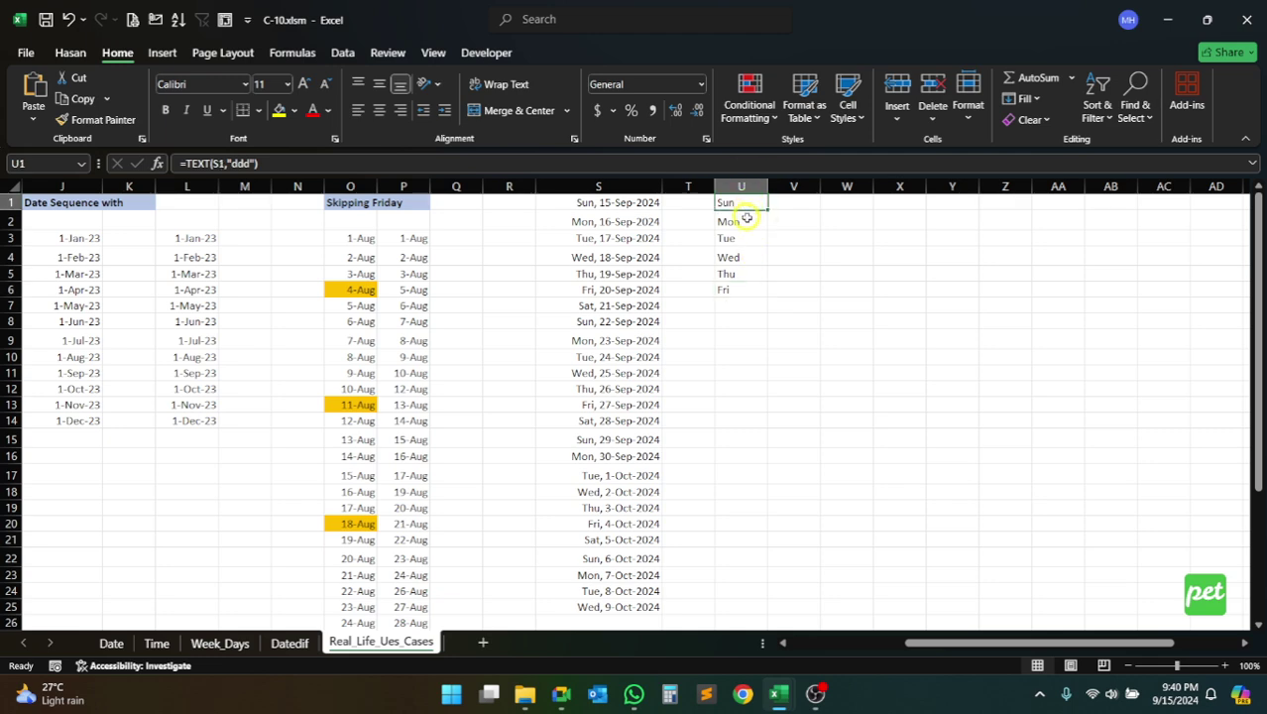
left_click_drag(746, 218, 737, 288)
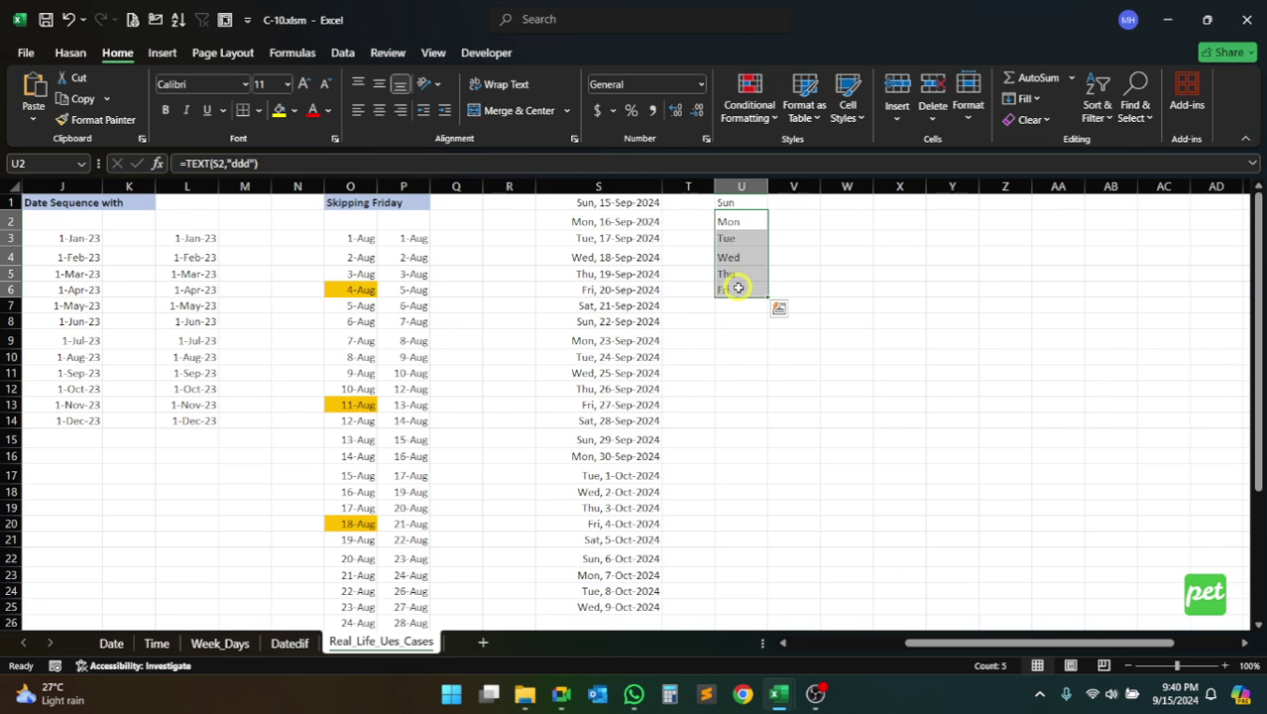
left_click(739, 202)
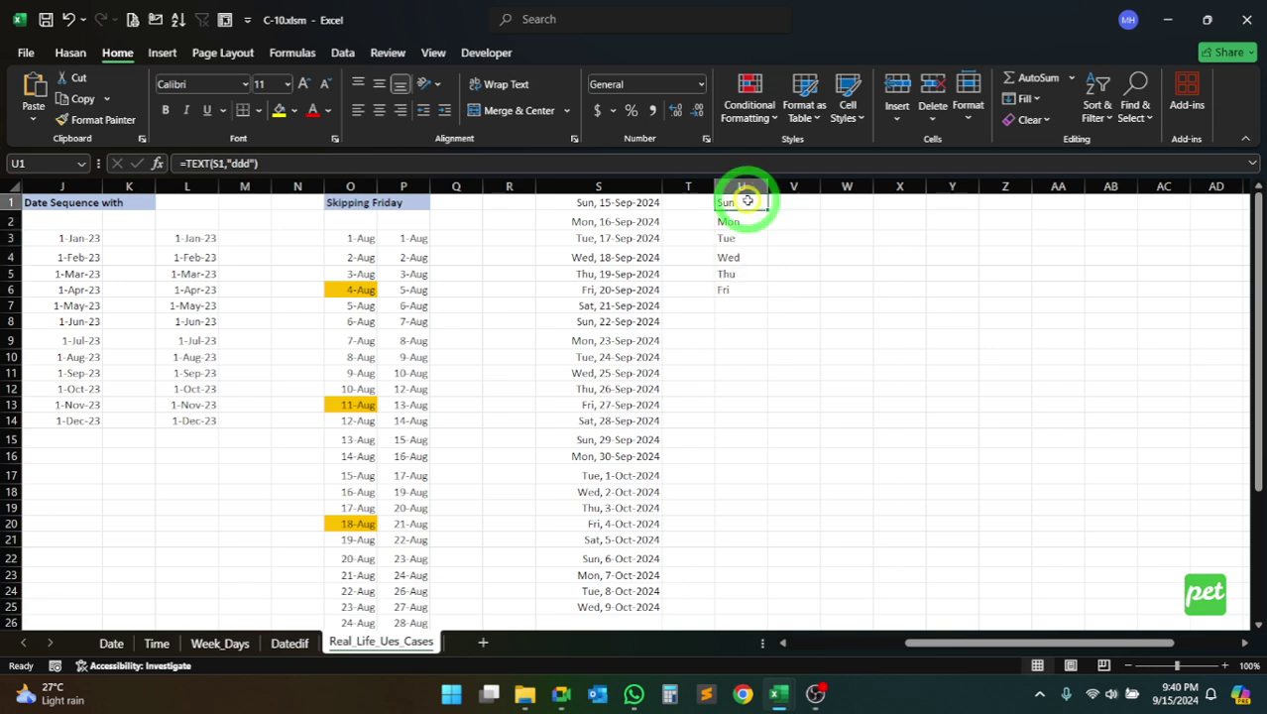
Extend the TEXT formula in U1 with ="Fri" to test whether the weekday is Friday, checking its TEXT part before committing
left_click(276, 164)
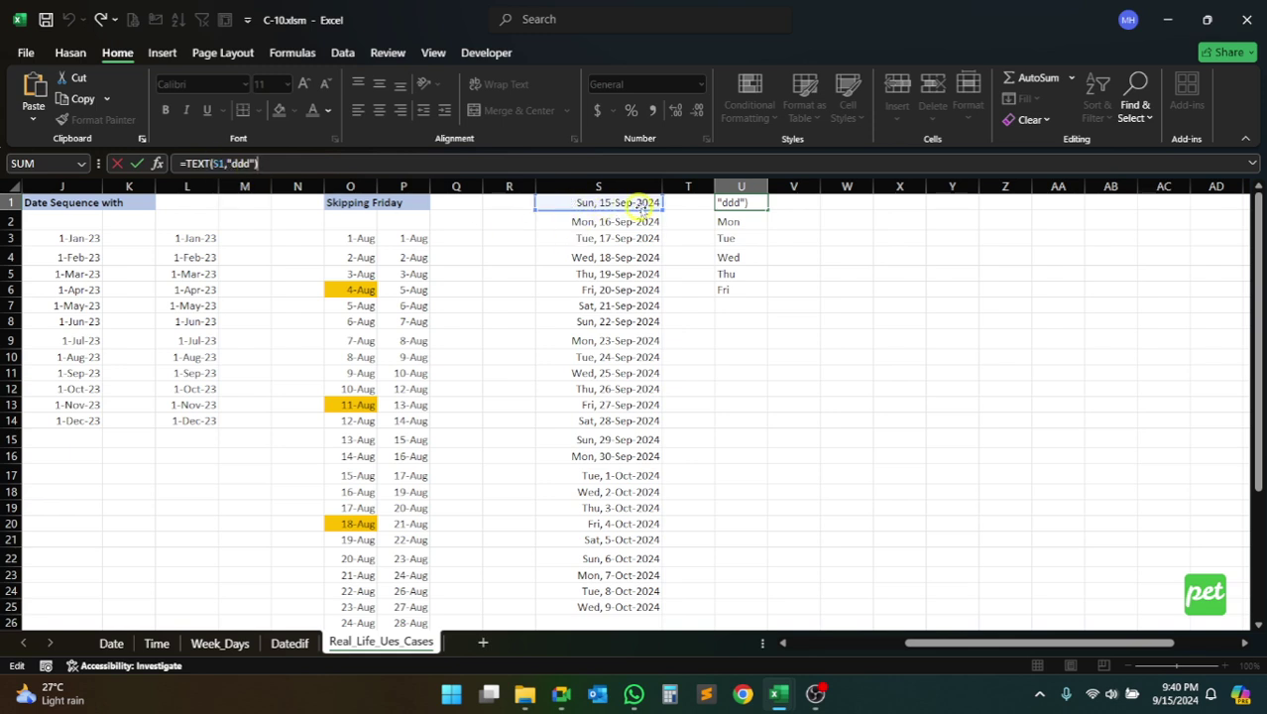
left_click(367, 164)
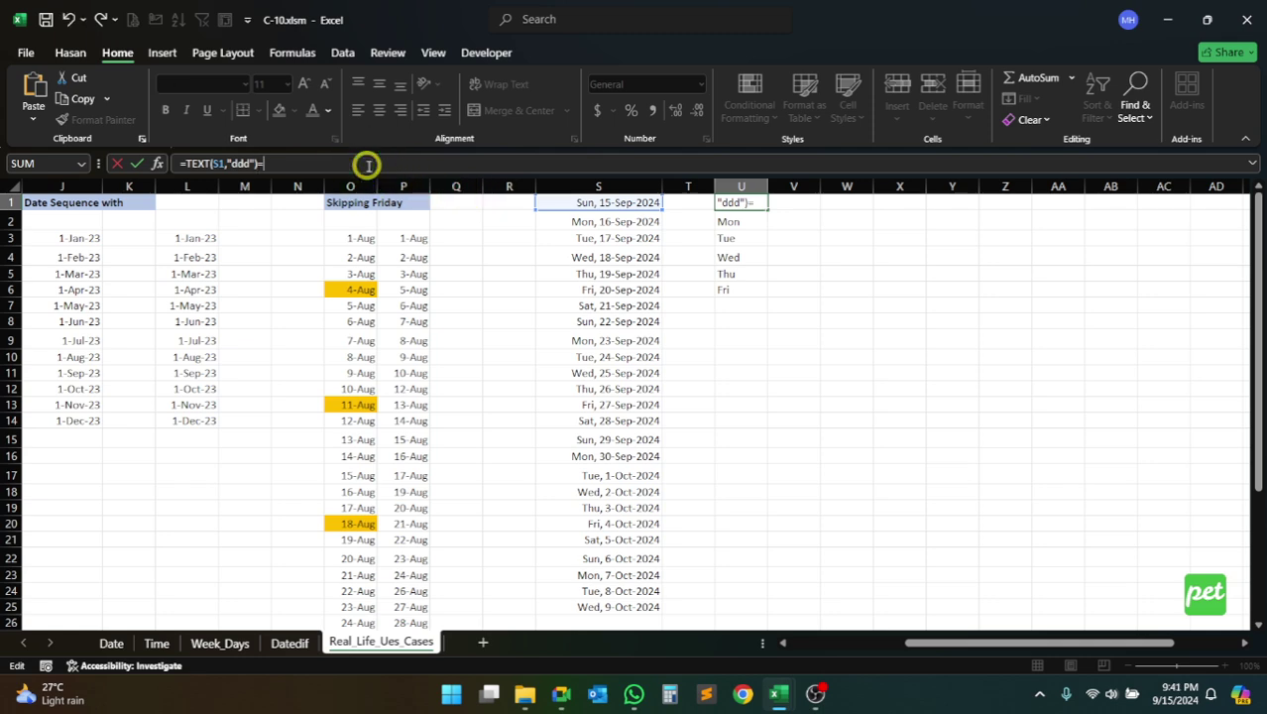
type("=\"F")
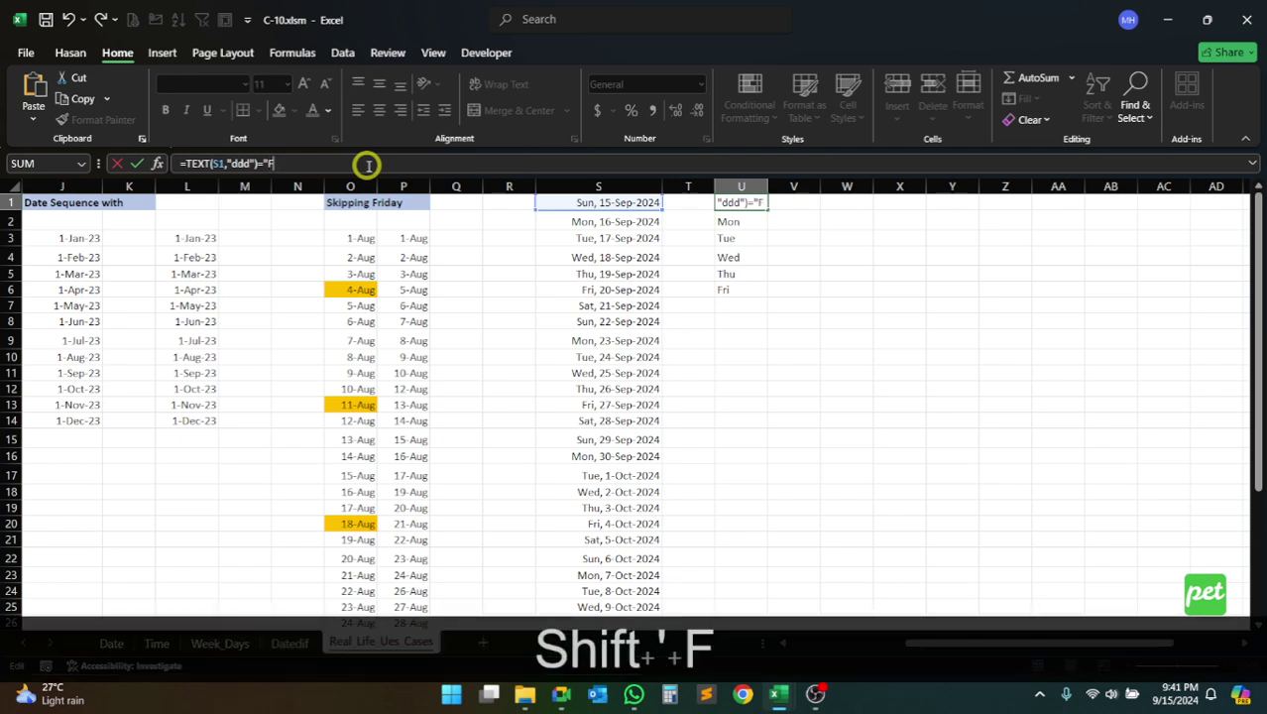
type("ri\")")
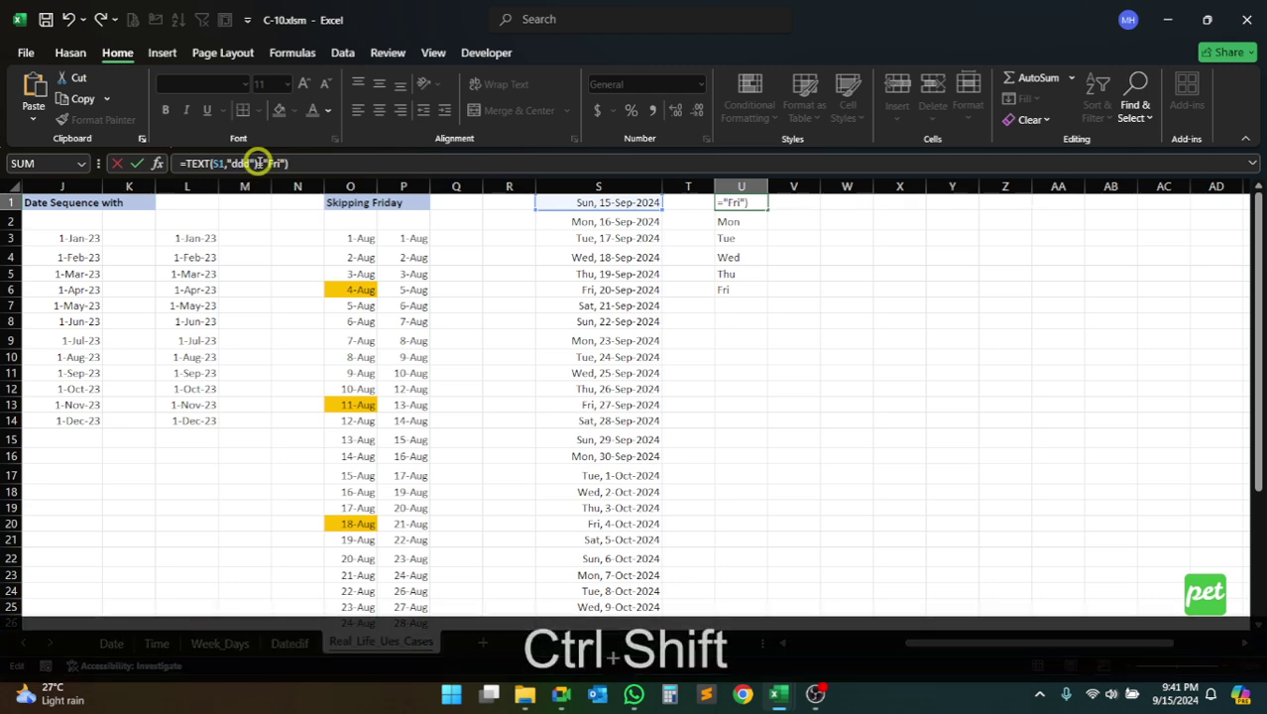
key("ctrl+shift+z")
left_click_drag(257, 163, 185, 163)
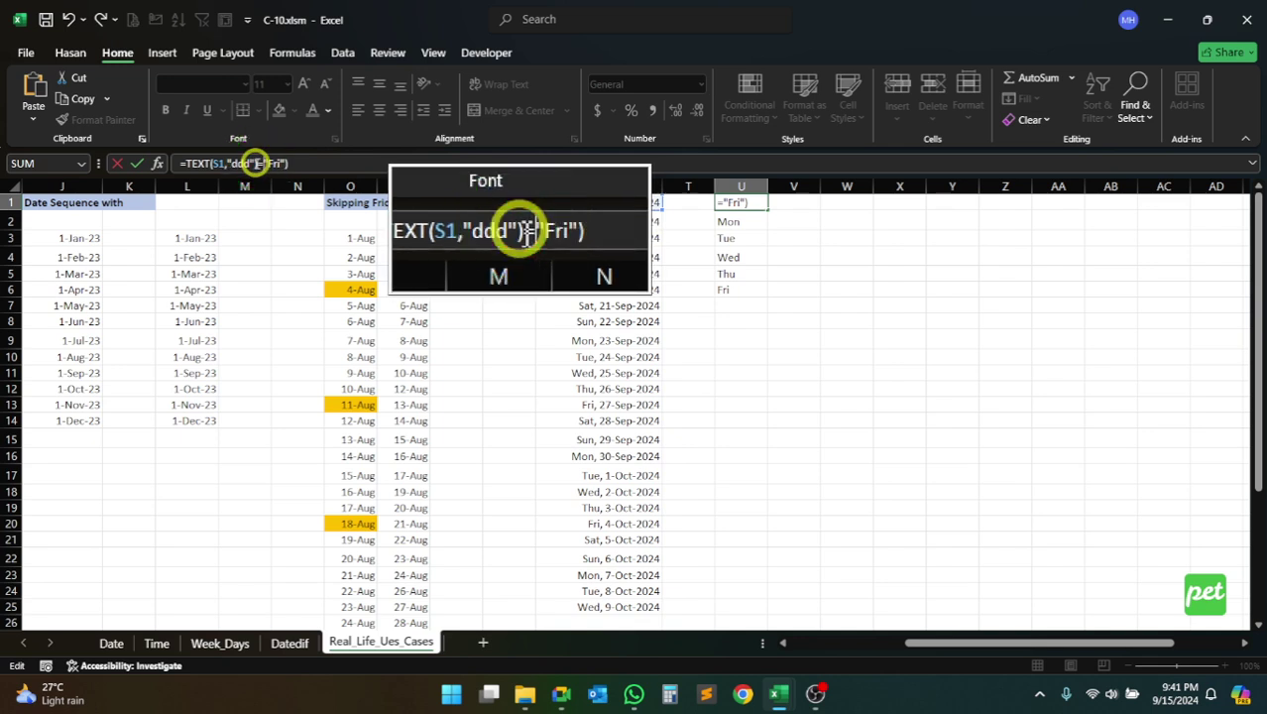
left_click_drag(254, 165, 187, 164)
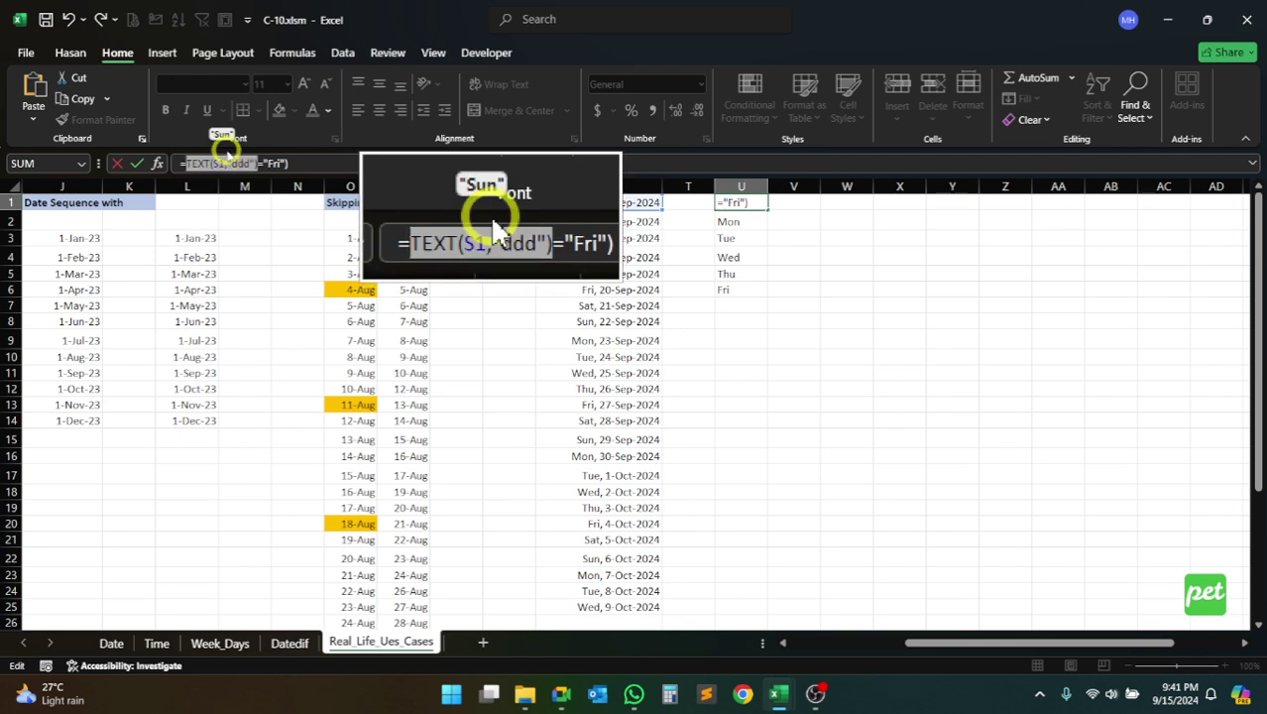
left_click(296, 164)
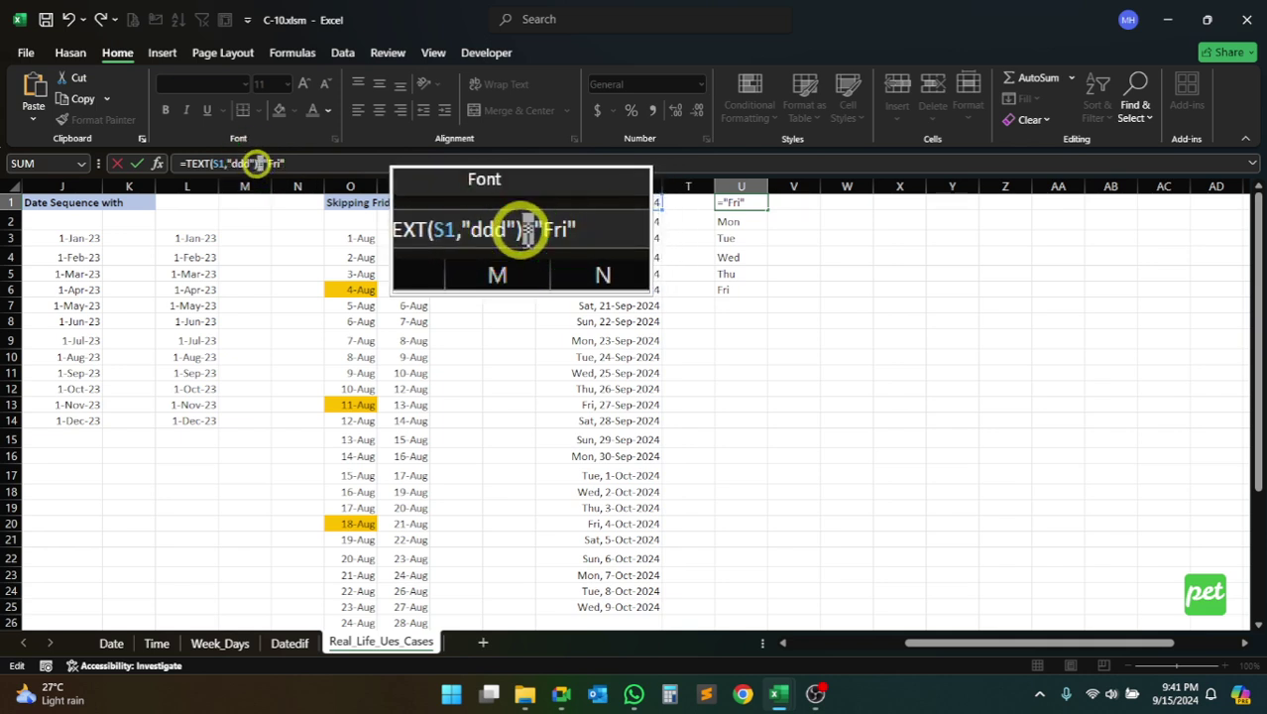
left_click_drag(256, 164, 187, 163)
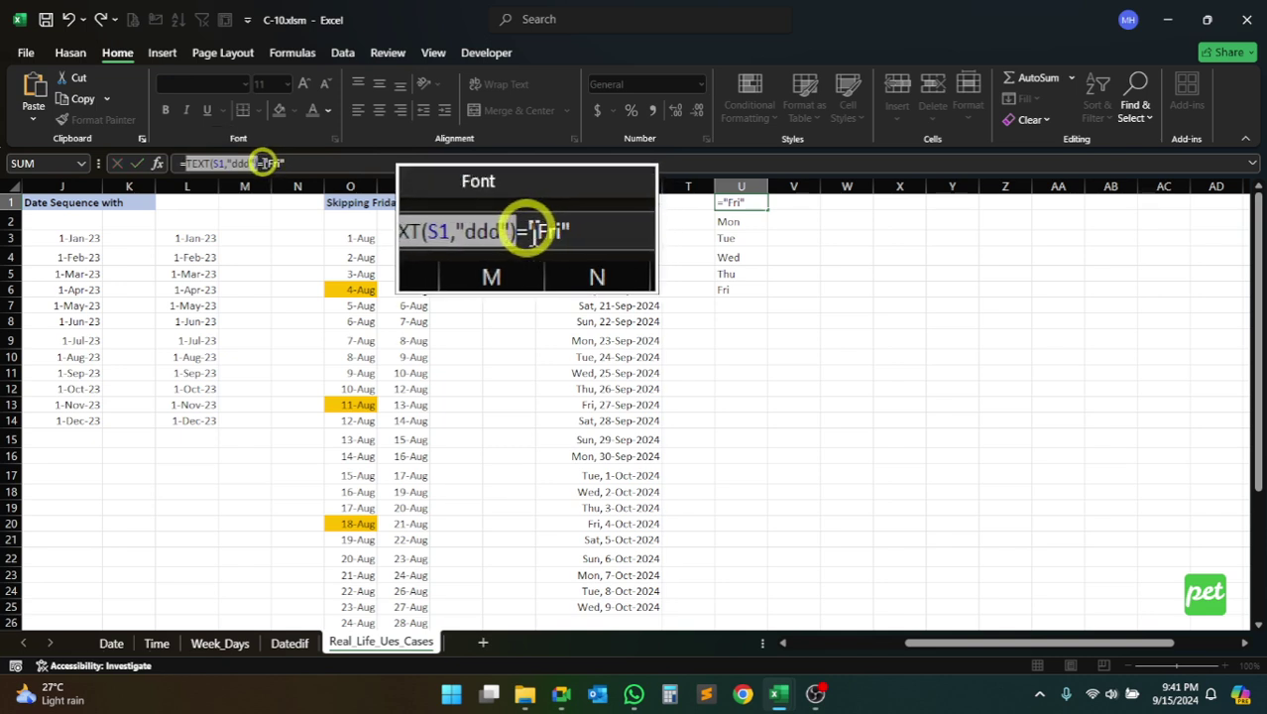
key("Return")
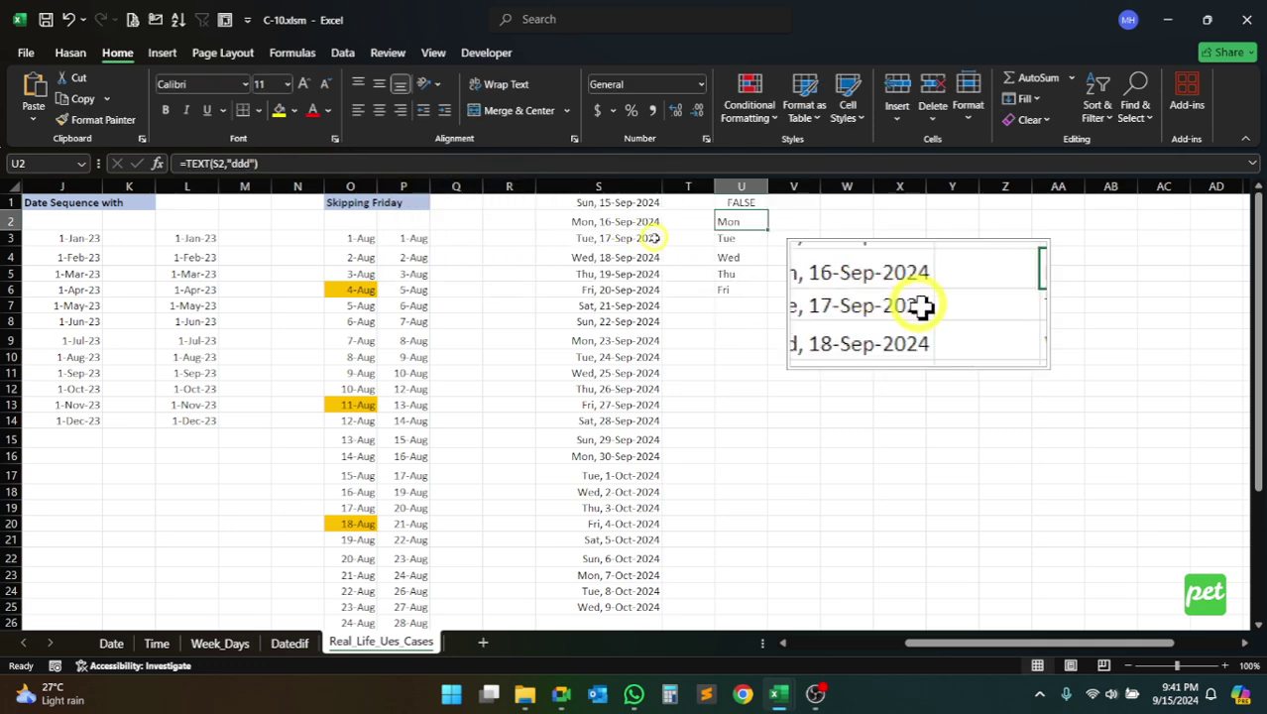
Remove the ="Fri" comparison from U1 so its formula is =TEXT(S1,"ddd")
key("ctrl+shift+z")
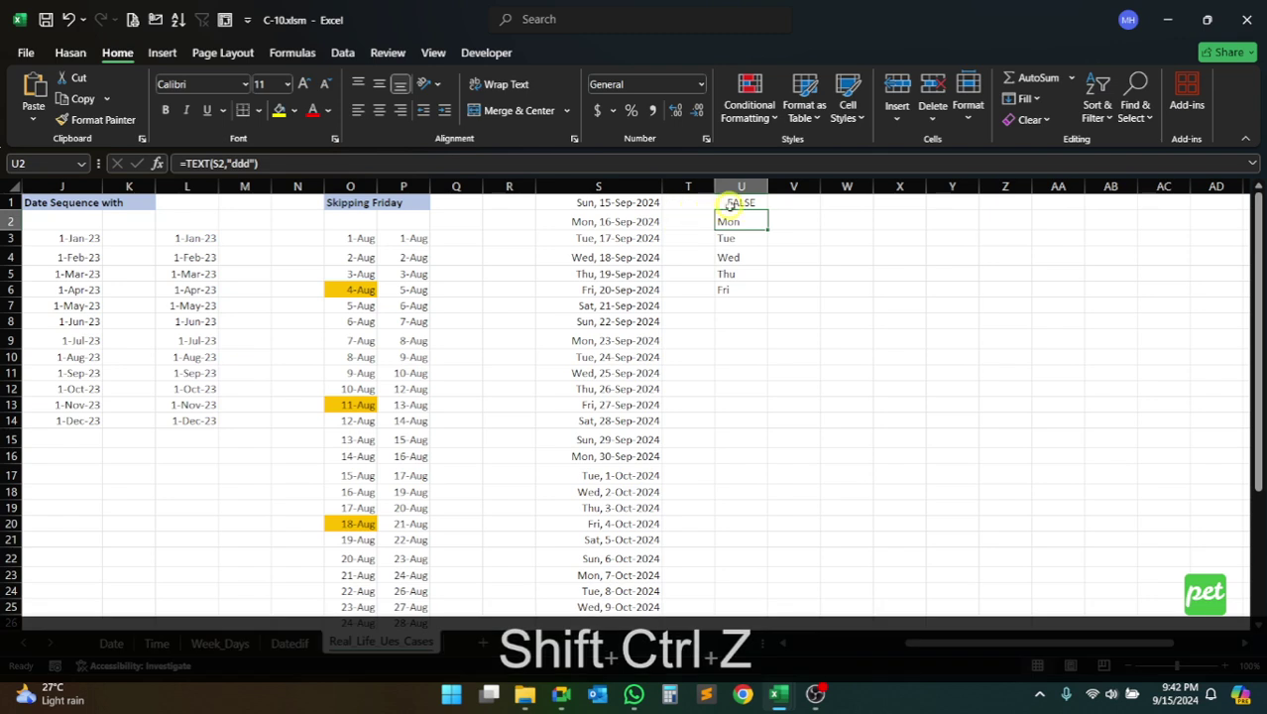
left_click(731, 206)
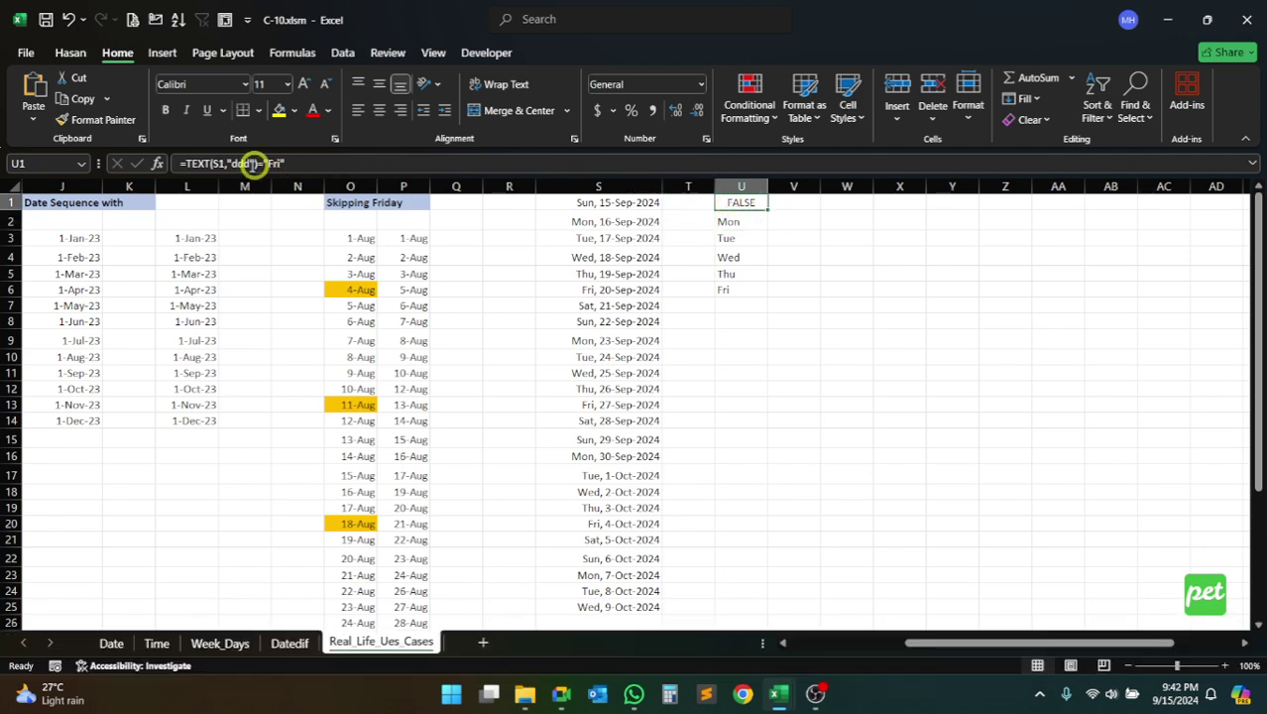
left_click_drag(258, 162, 297, 161)
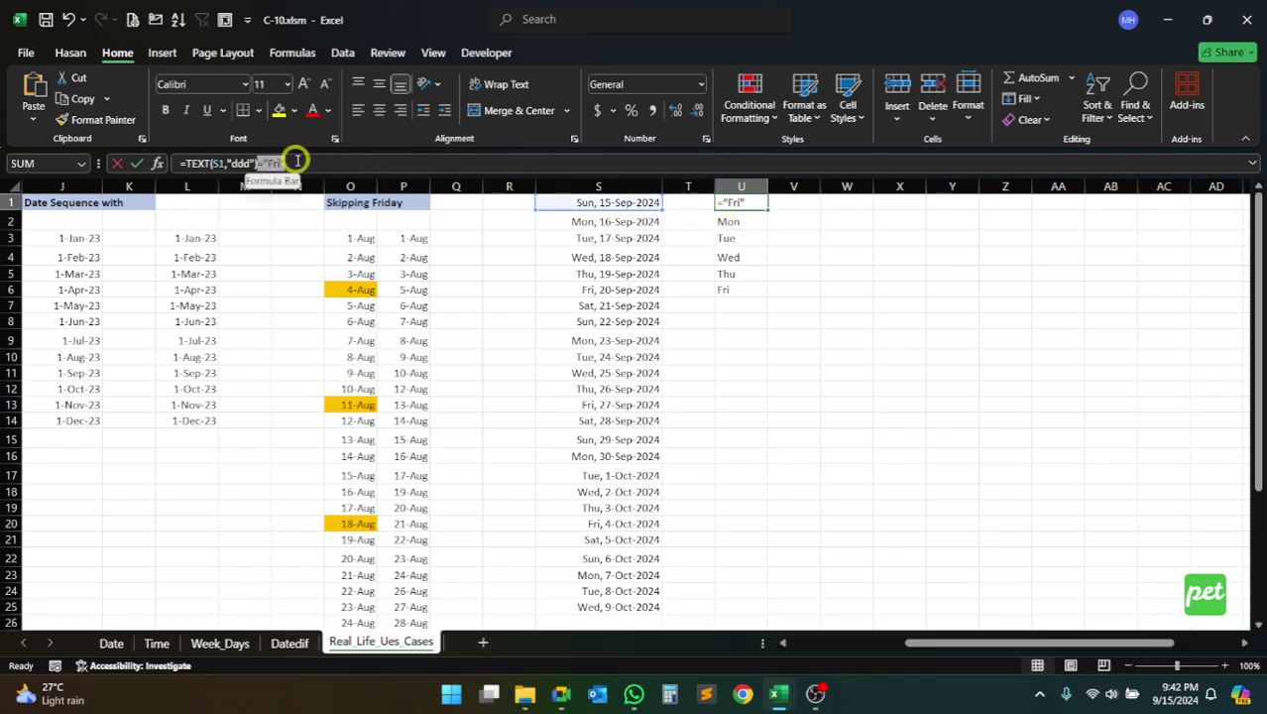
key("BackSpace")
key("Return")
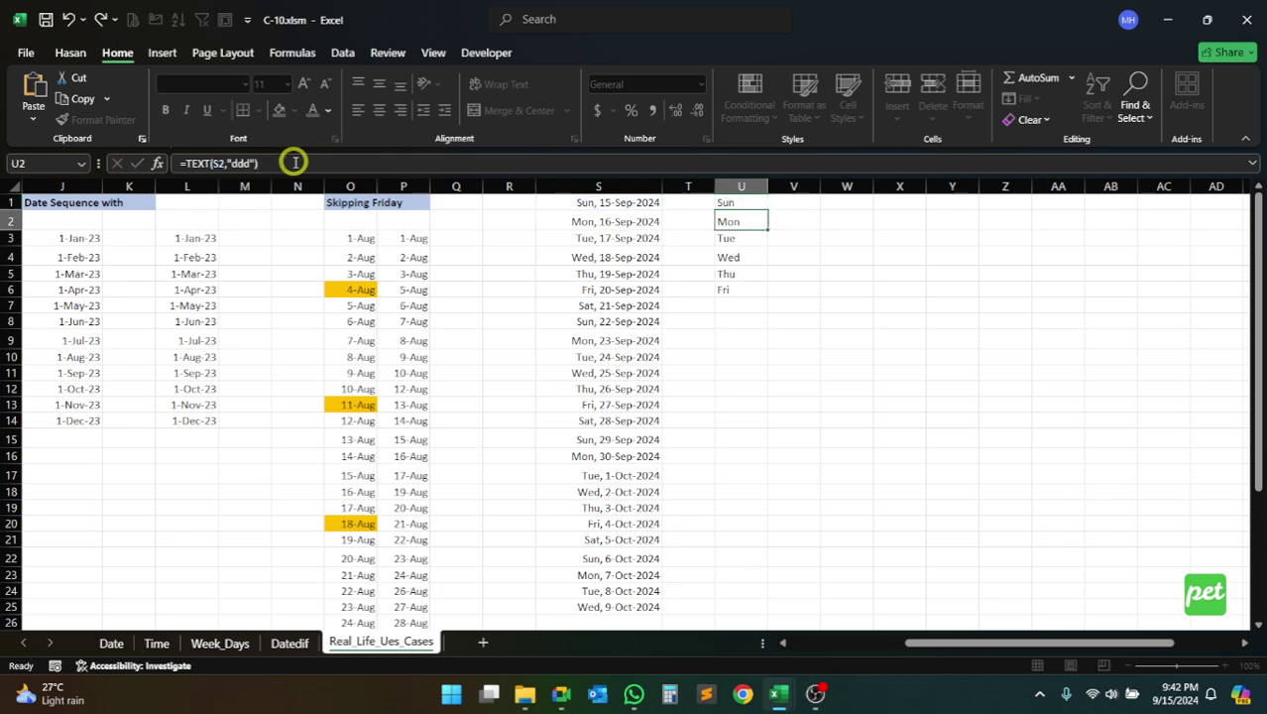
Copy the formula text =TEXT(S1,"ddd") from U1 into V1 with its S1 reference intact
left_click(745, 202)
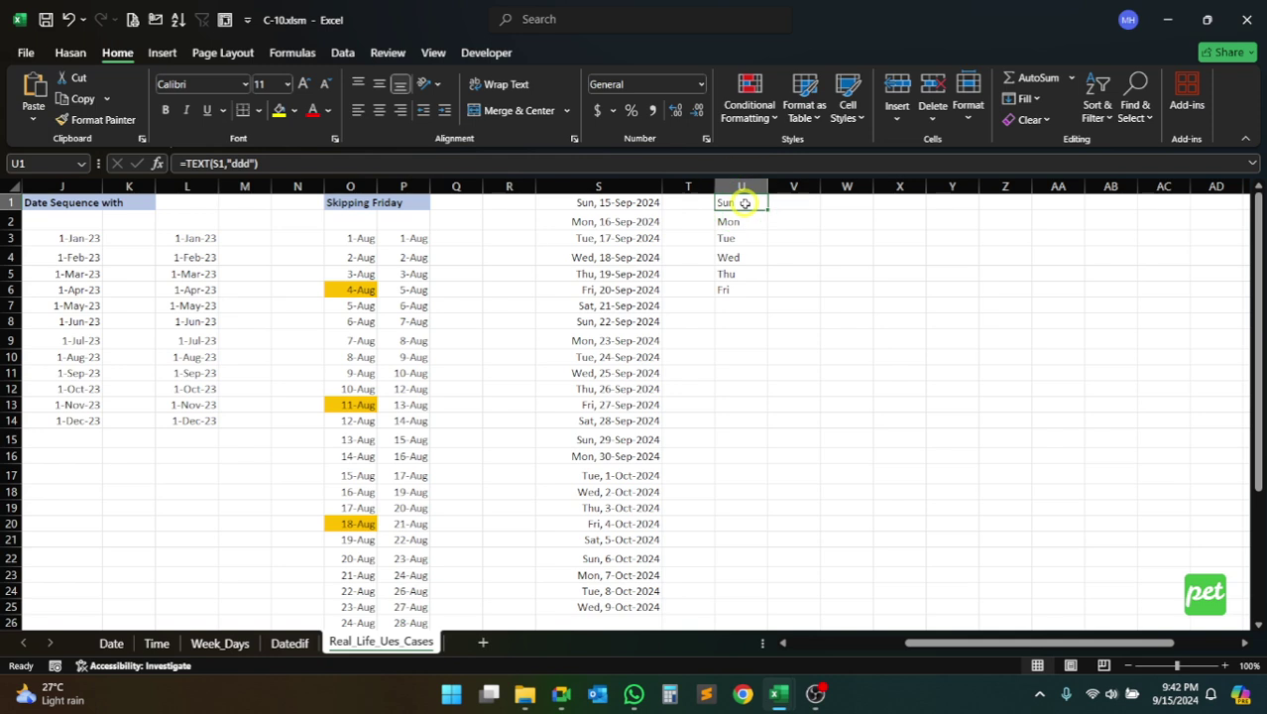
left_click(812, 206)
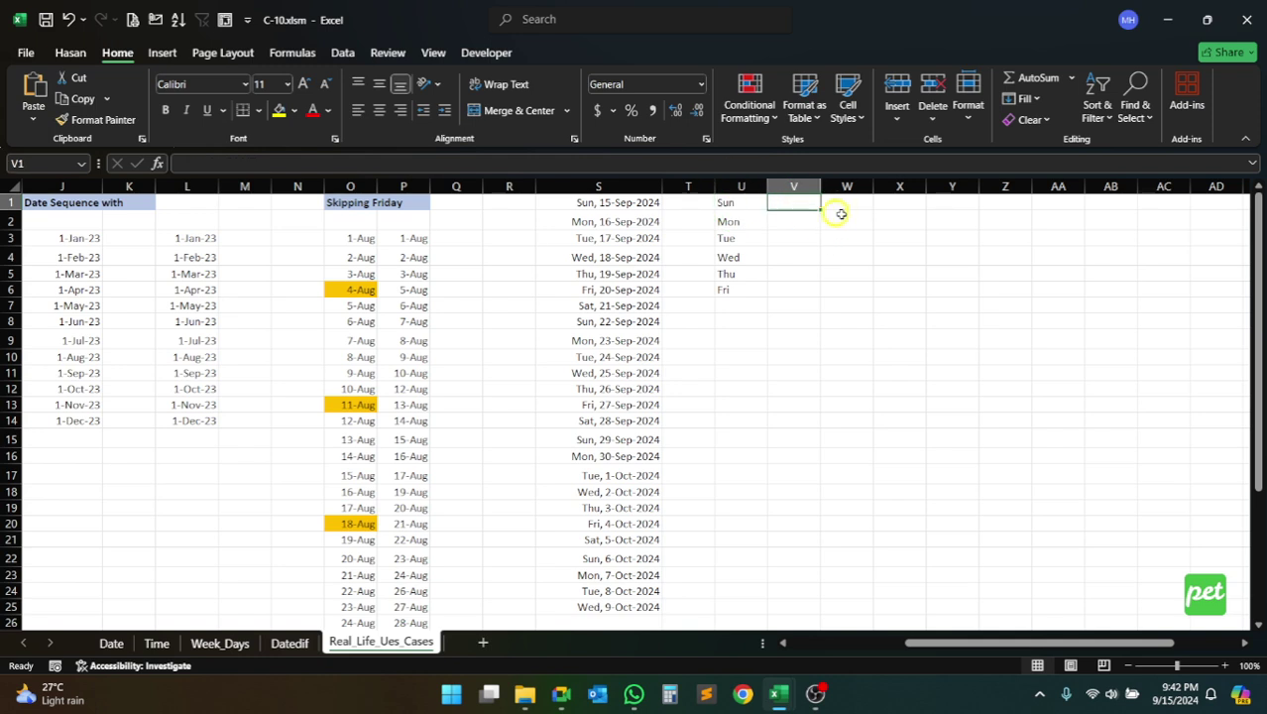
left_click(724, 203)
left_click_drag(255, 163, 174, 164)
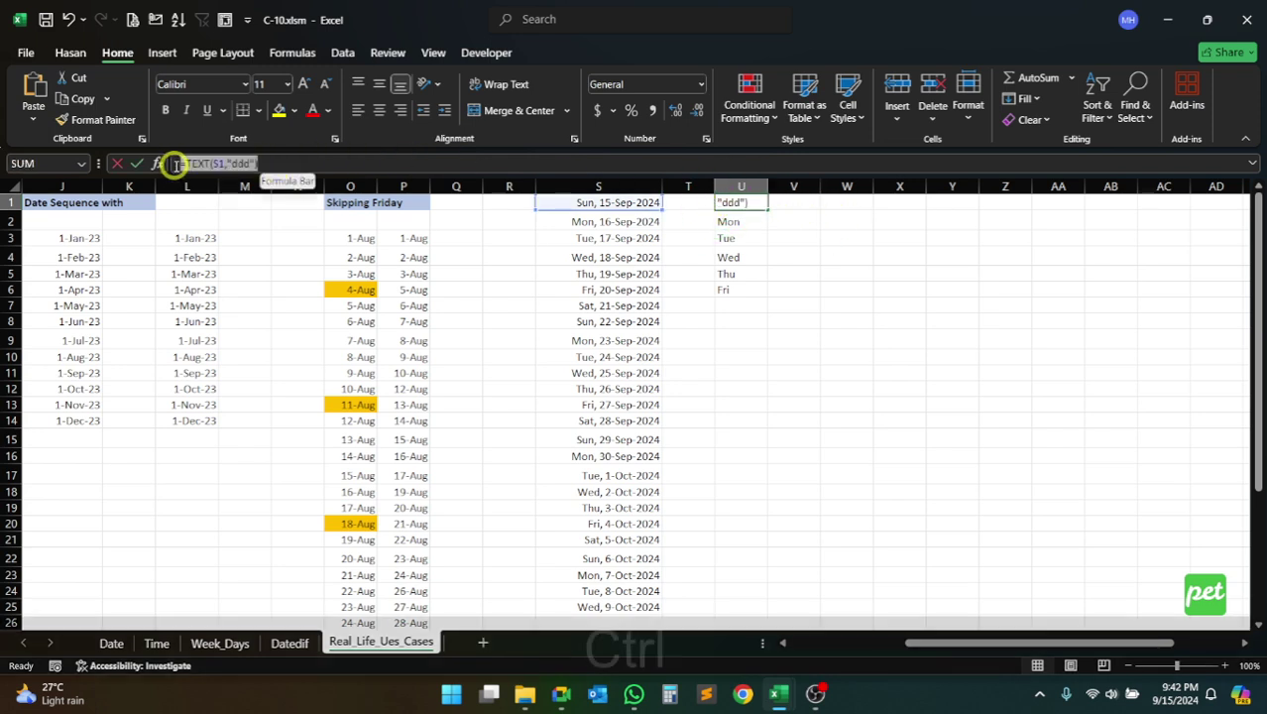
key("ctrl+c")
key("Escape")
left_click(804, 204)
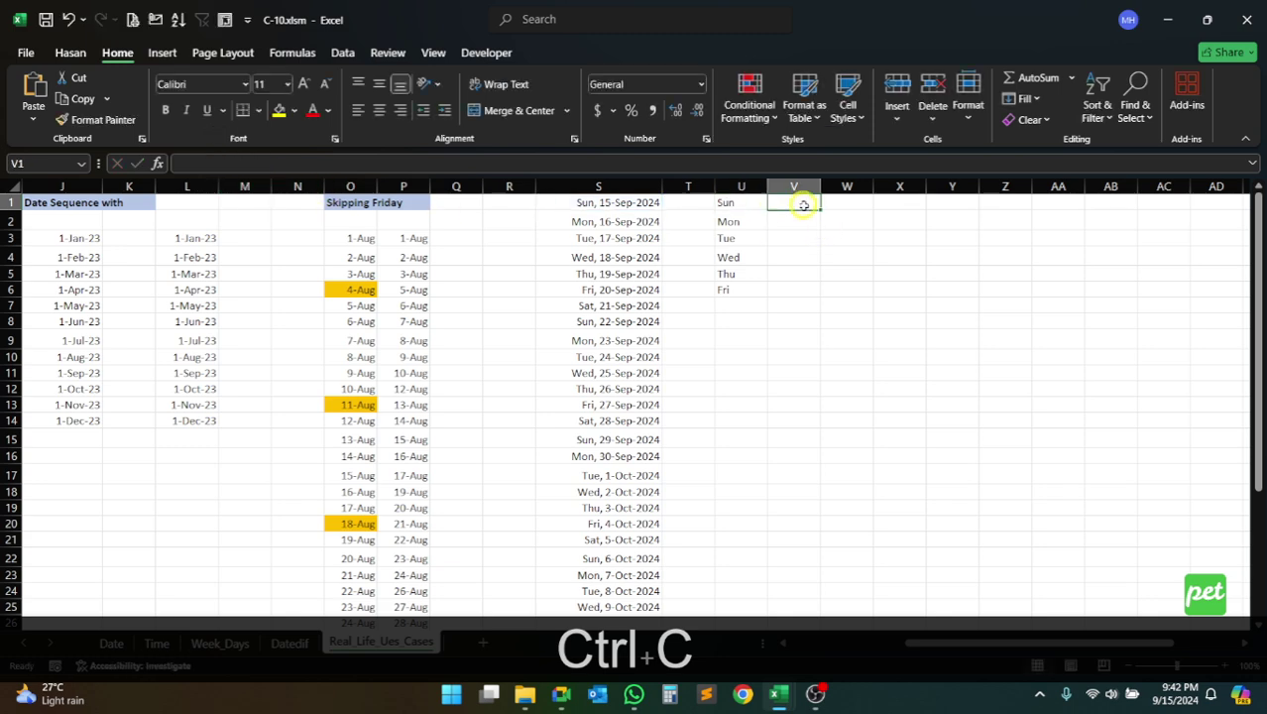
left_click(388, 161)
key("ctrl+v")
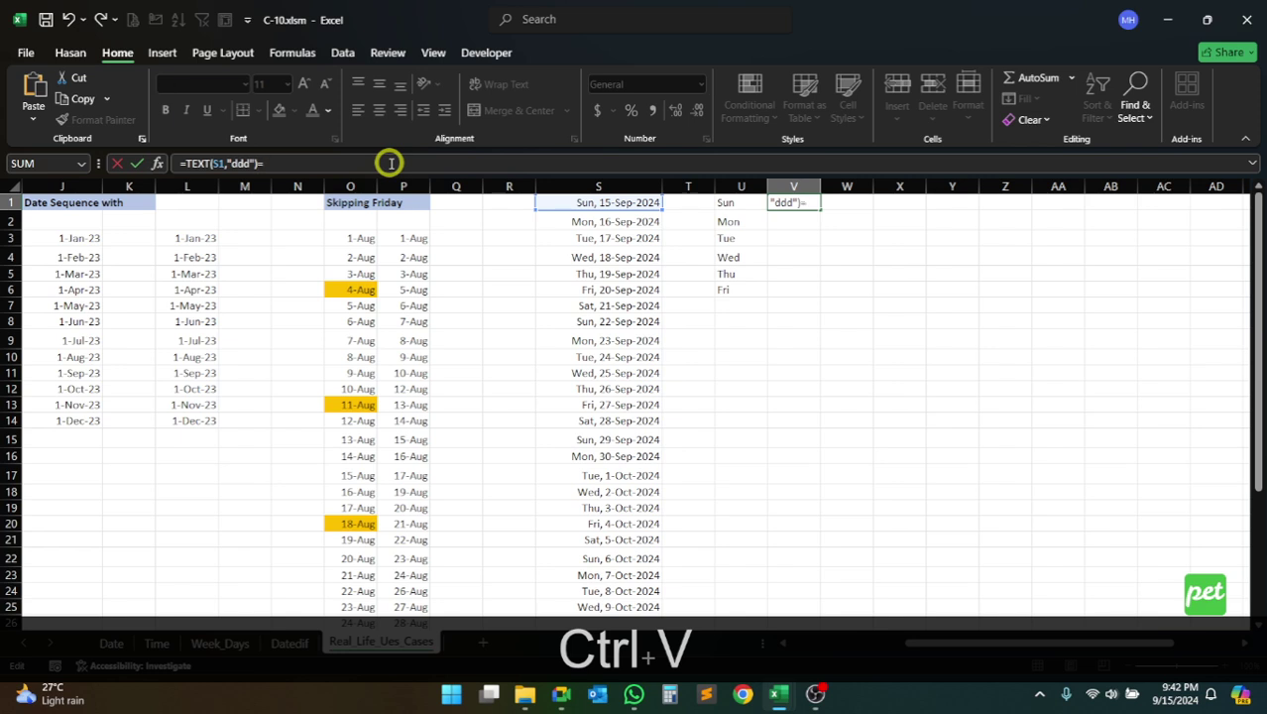
Complete the V1 formula as =TEXT(S1,"ddd")="Fri" to test for Friday
type("=\"Fi")
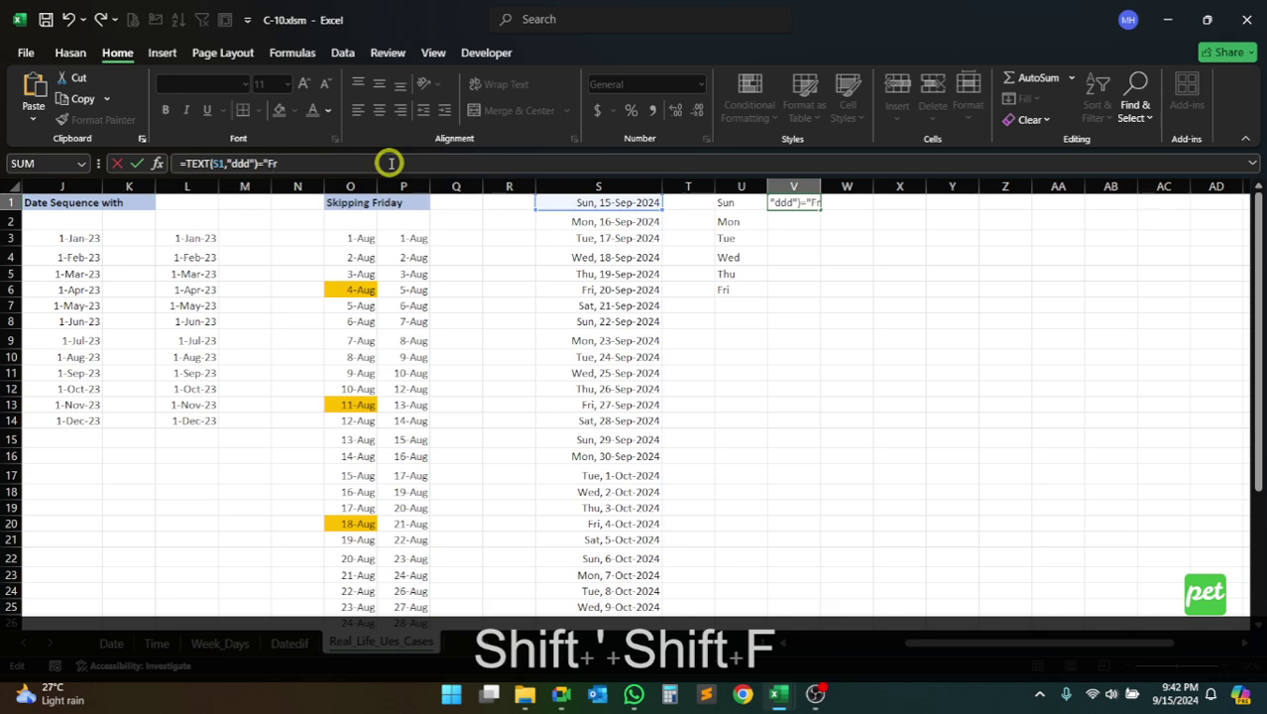
type("i")
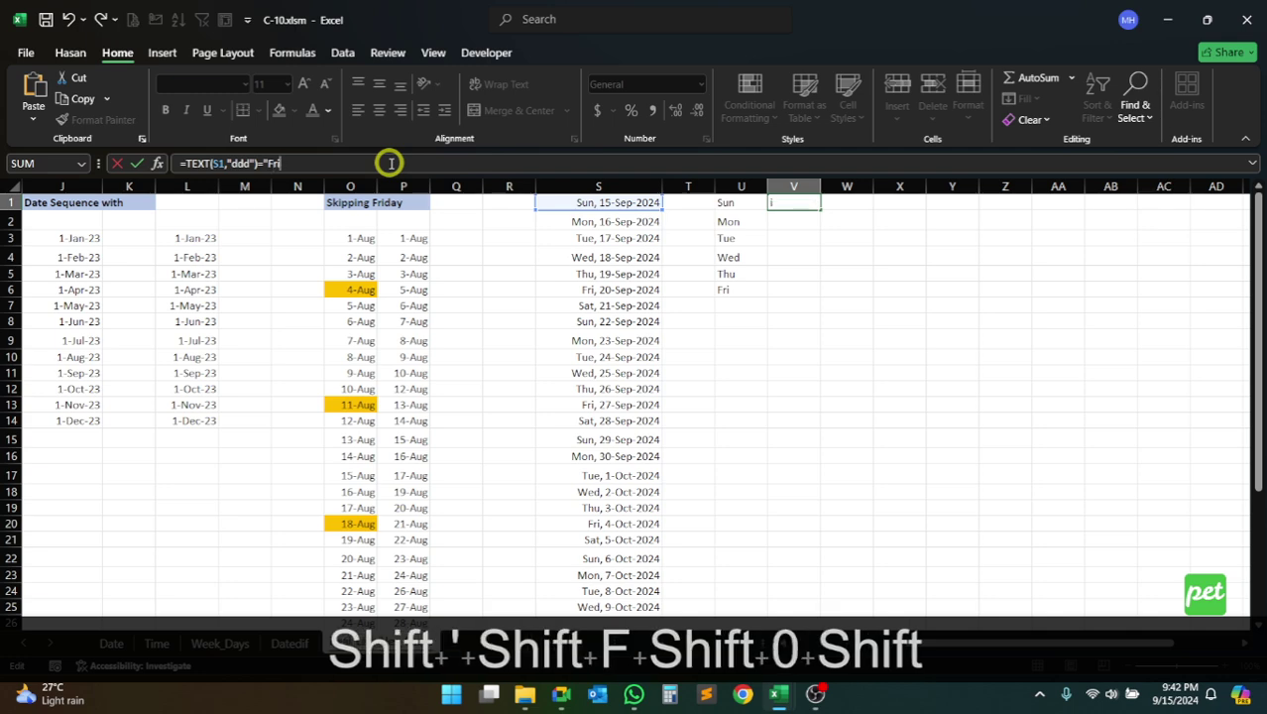
type(")\"")
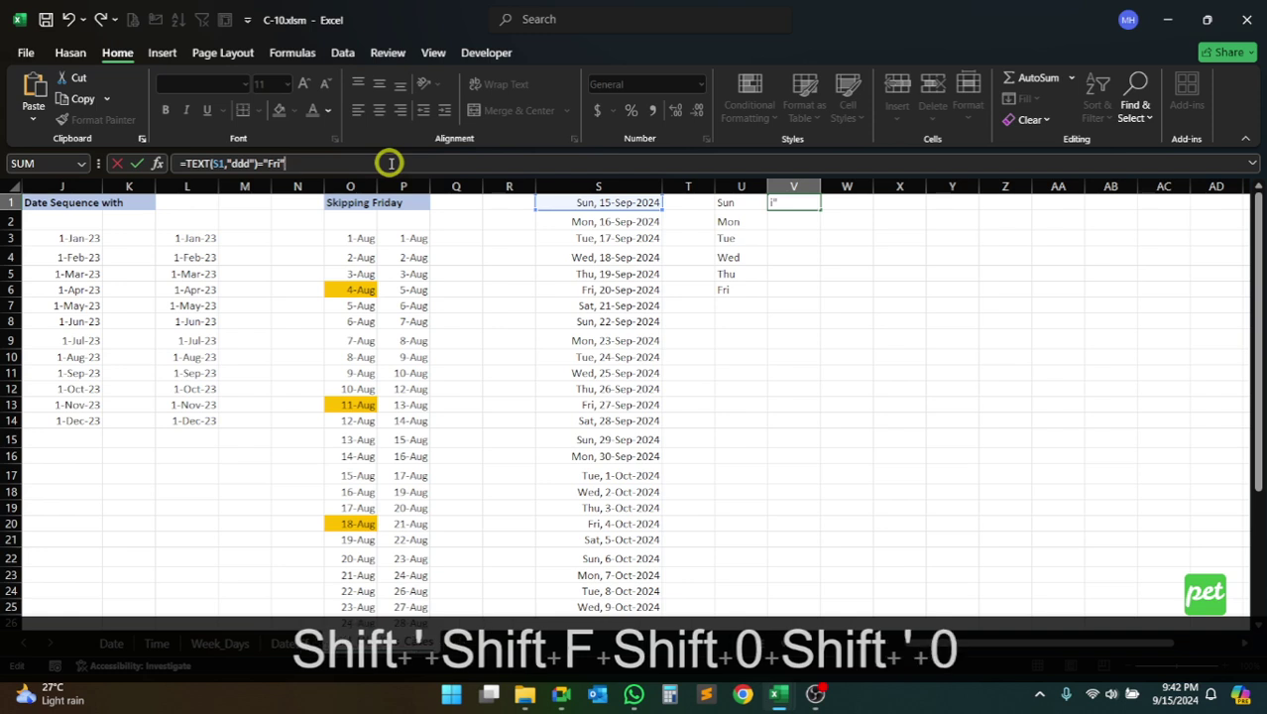
key("Return")
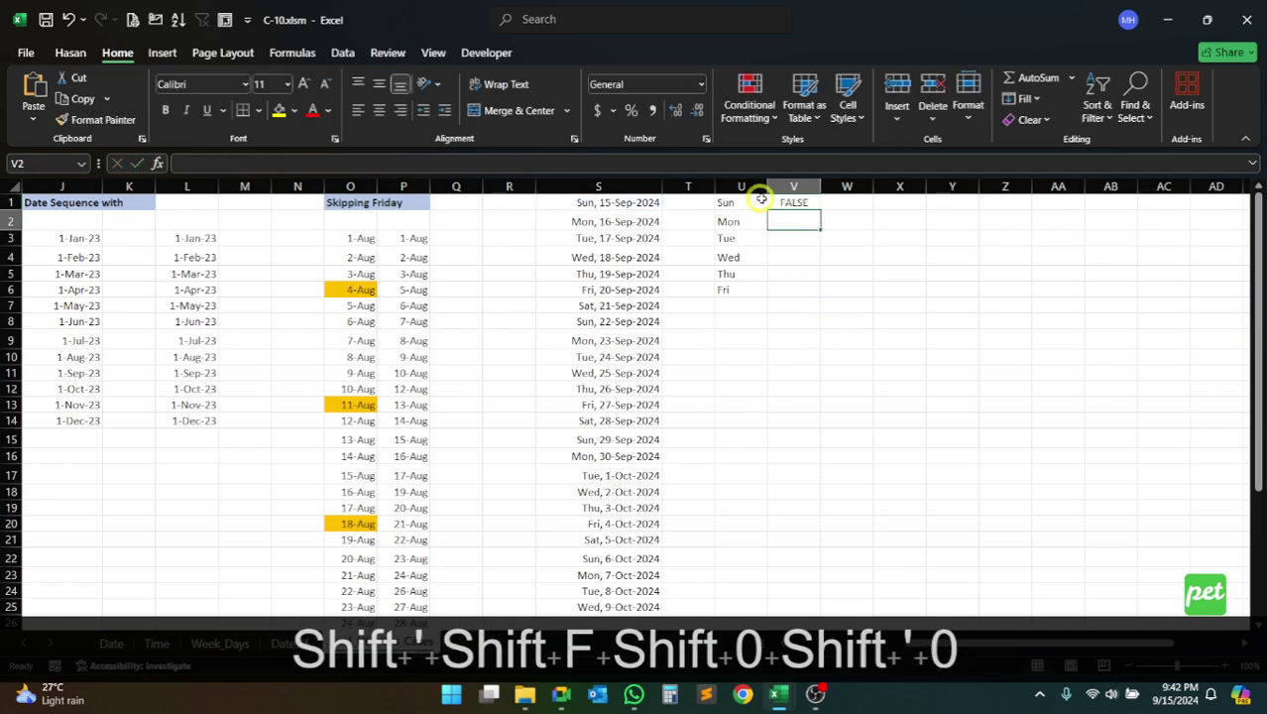
Compare the V1 formula with U1 and examine what its TEXT(S1,"ddd") part evaluates to against "Fri"
left_click(791, 203)
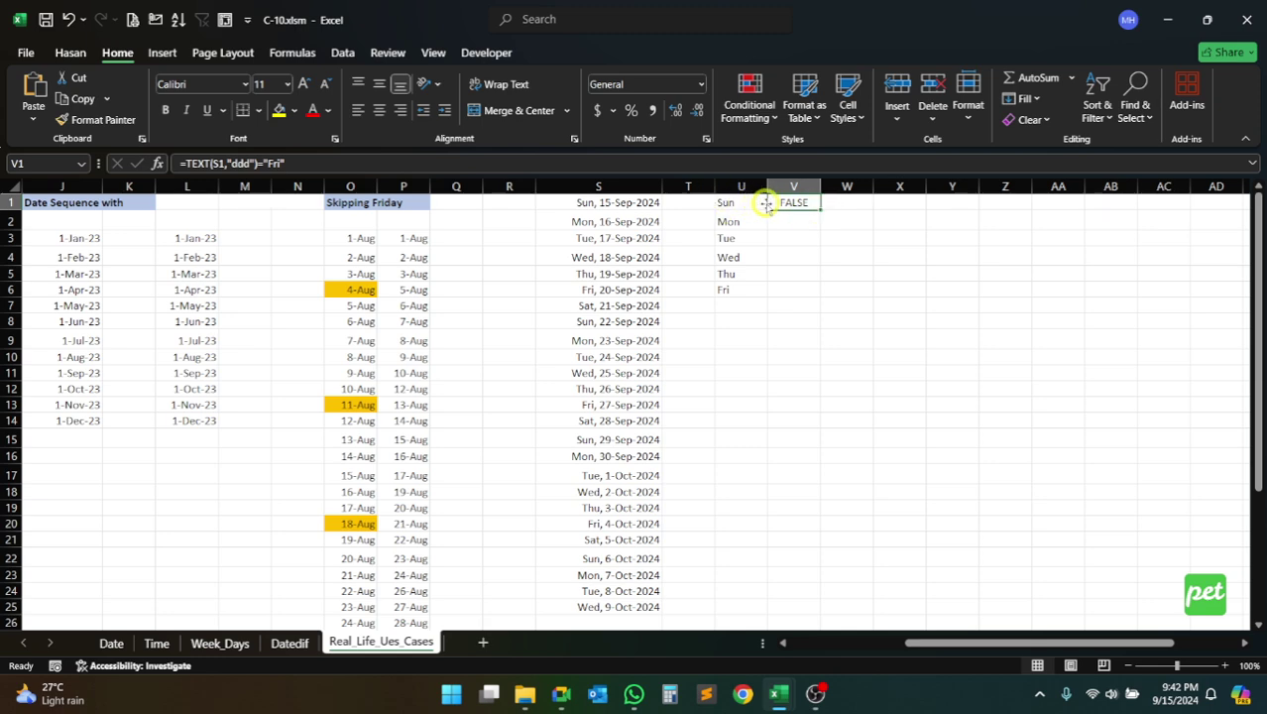
left_click(739, 202)
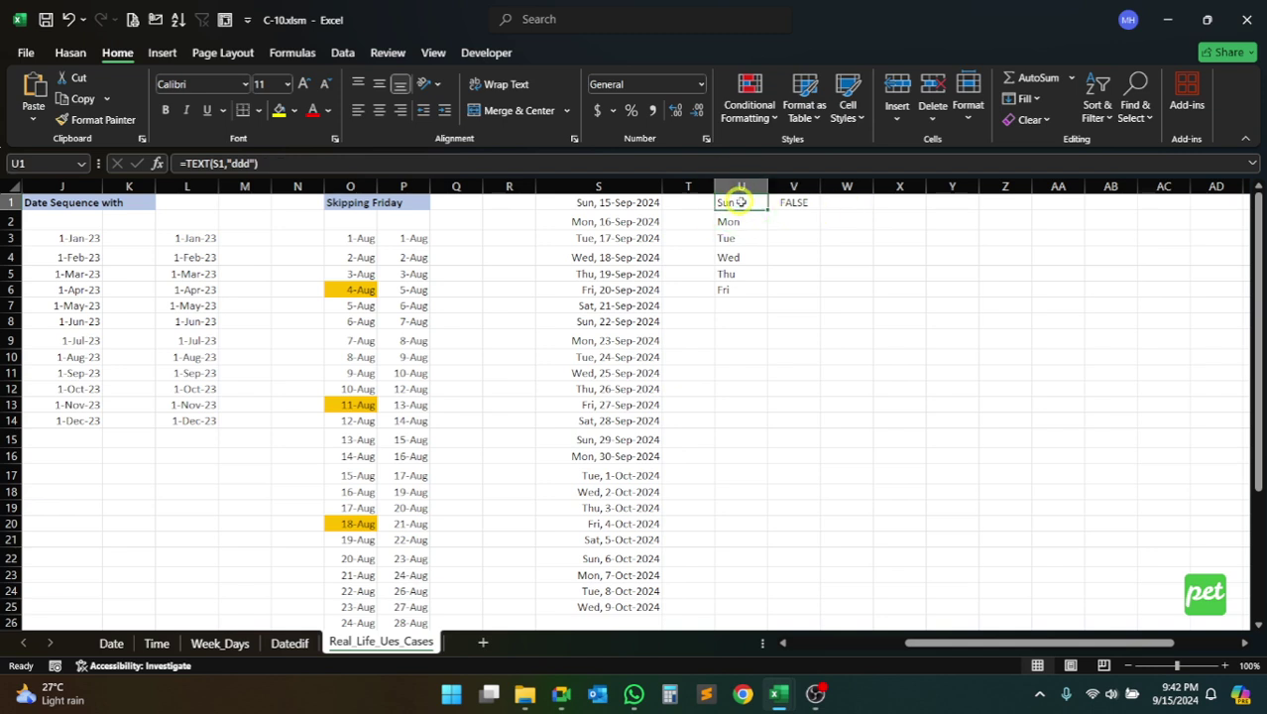
left_click(809, 205)
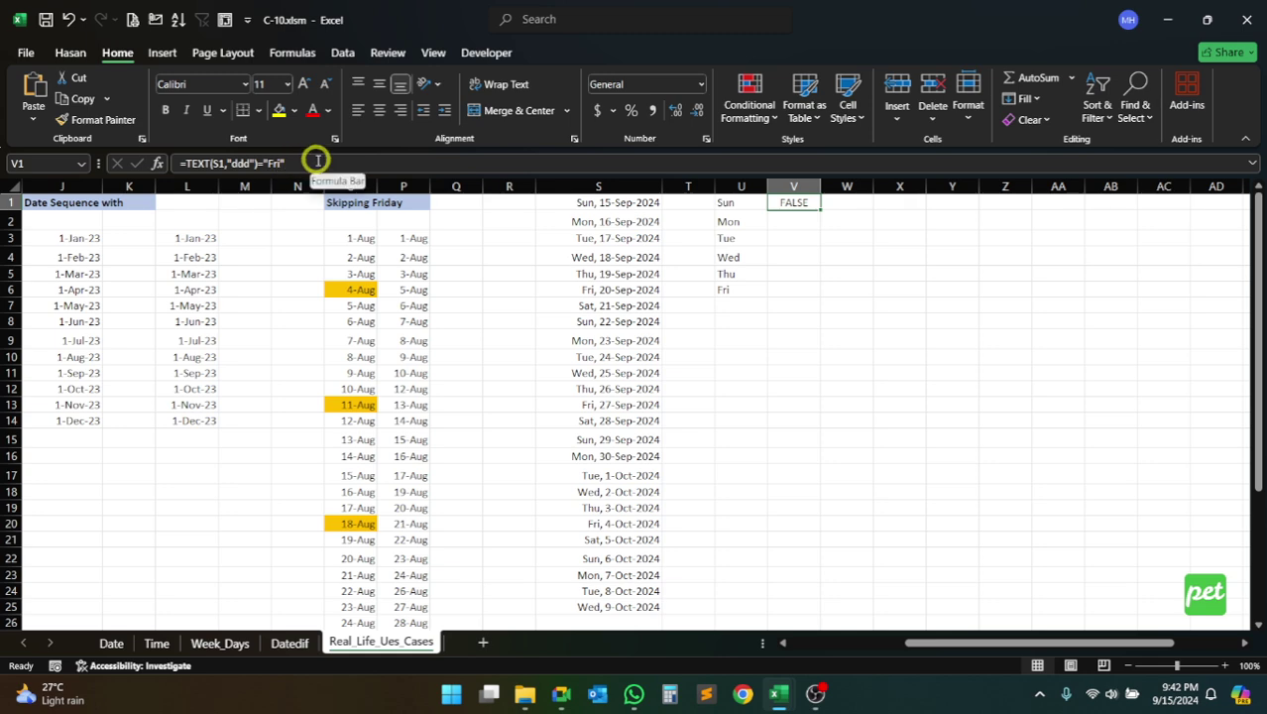
left_click_drag(317, 161, 186, 166)
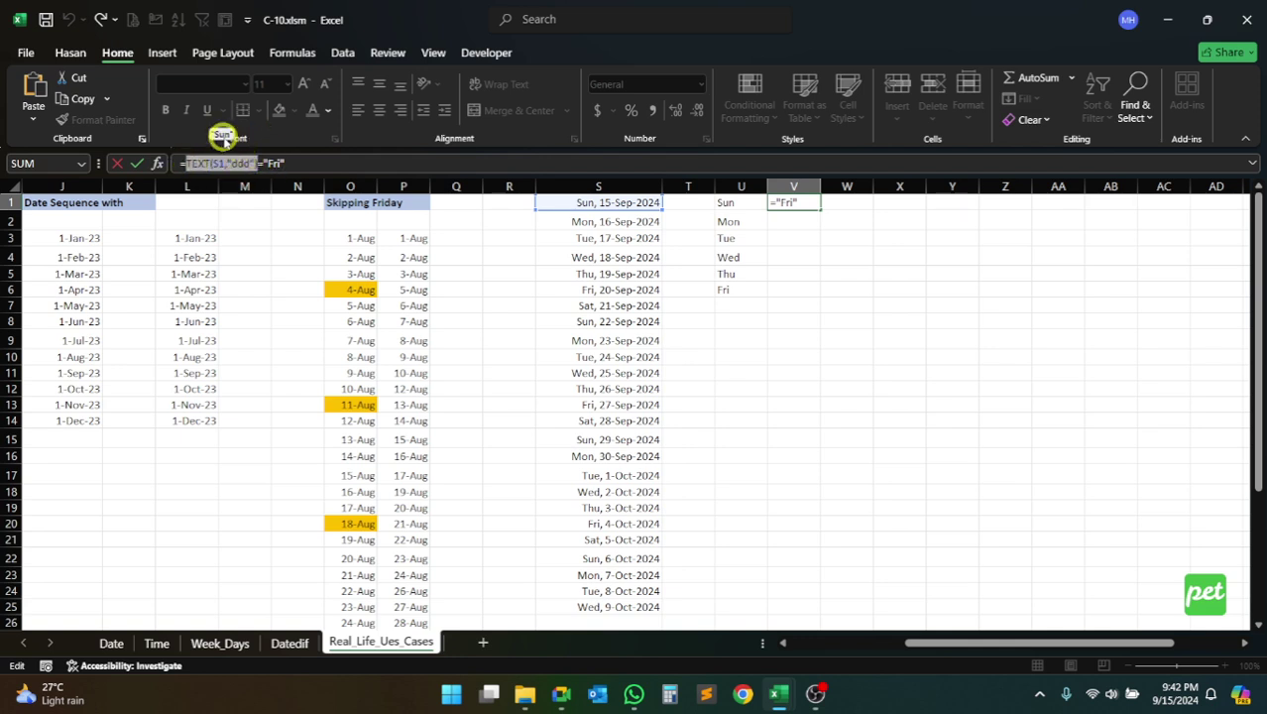
key("ctrl+shift+z")
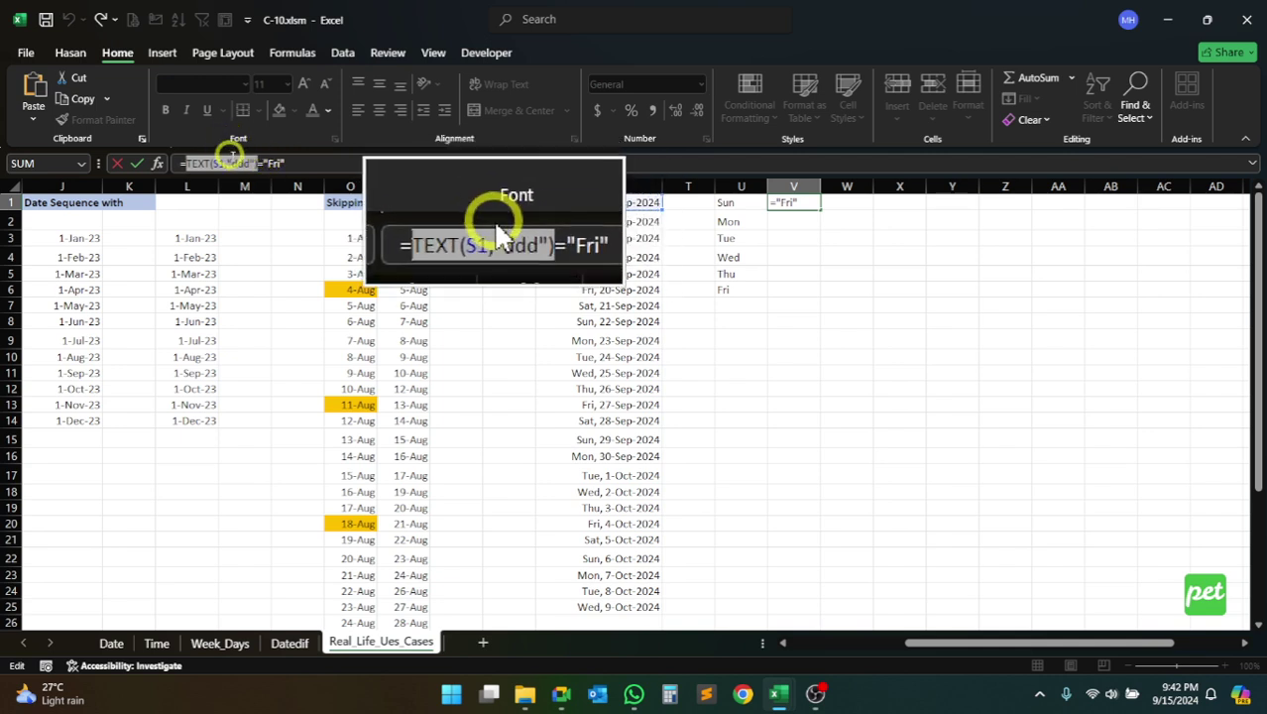
key("ctrl+Return")
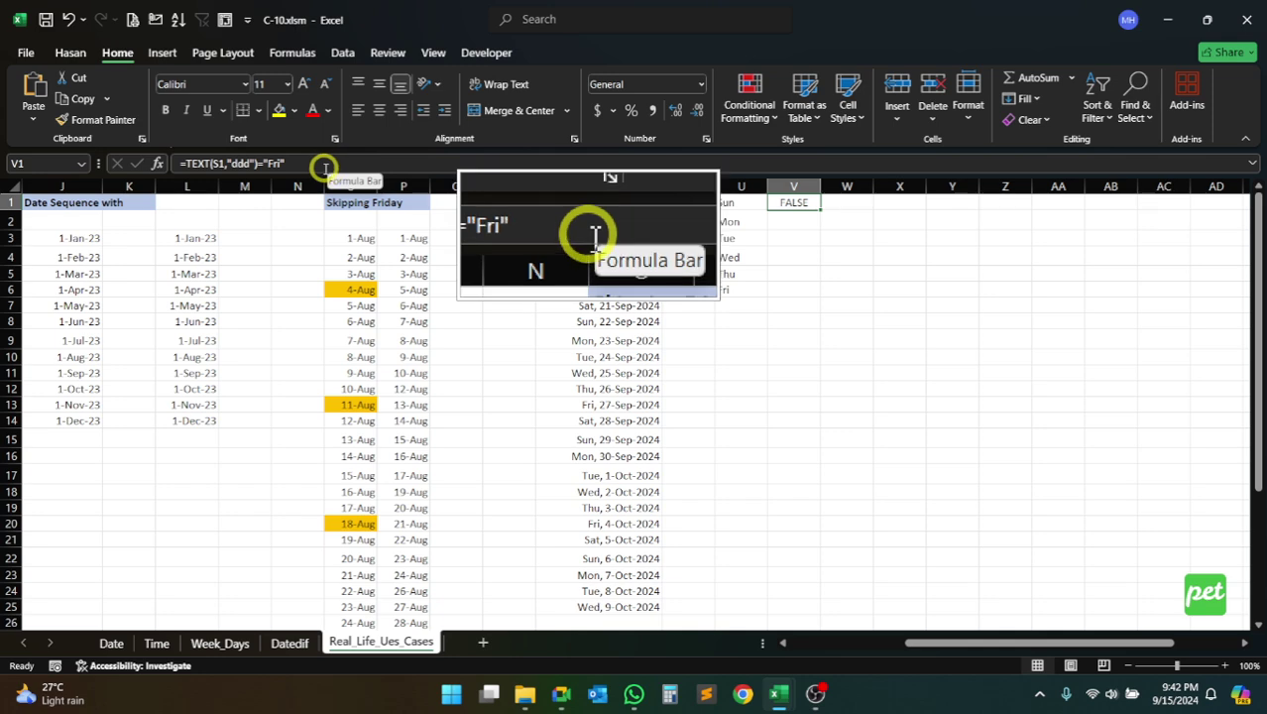
key("ctrl+shift+z")
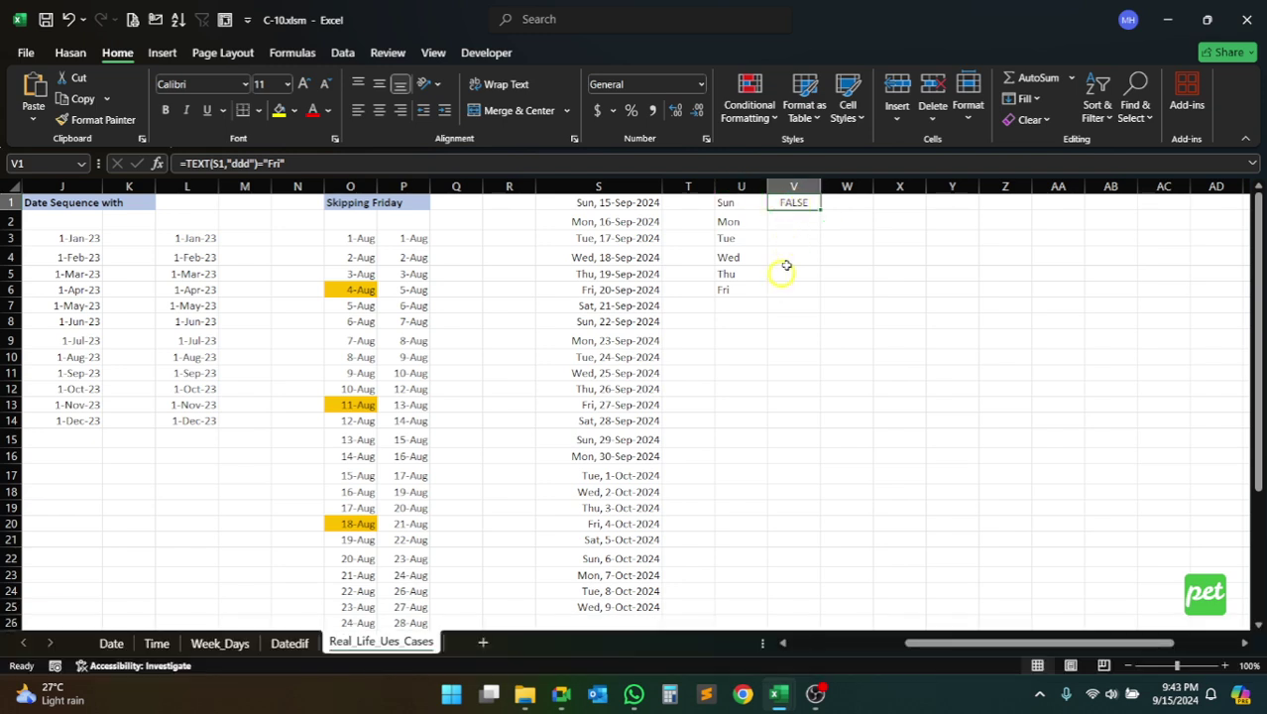
Fill the Friday test formula from V1 down to V6 and examine the TEXT part of the formula in V6
left_click_drag(818, 205, 801, 289)
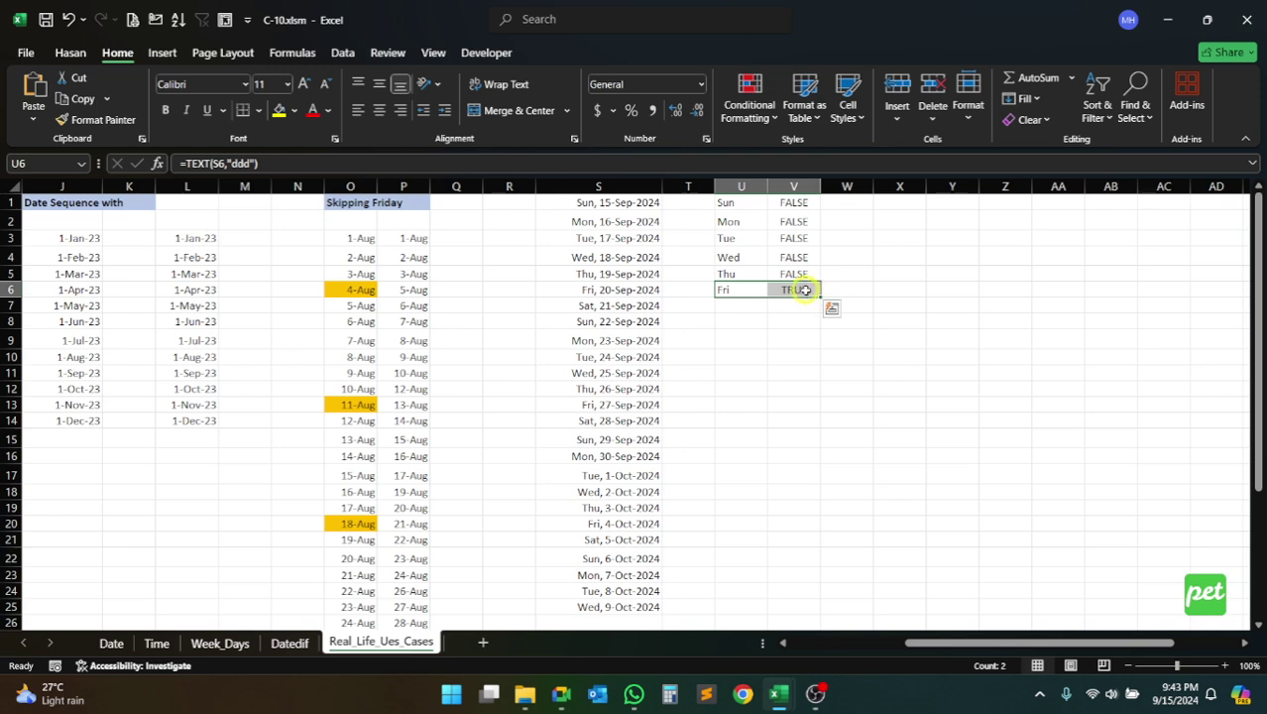
left_click(805, 290)
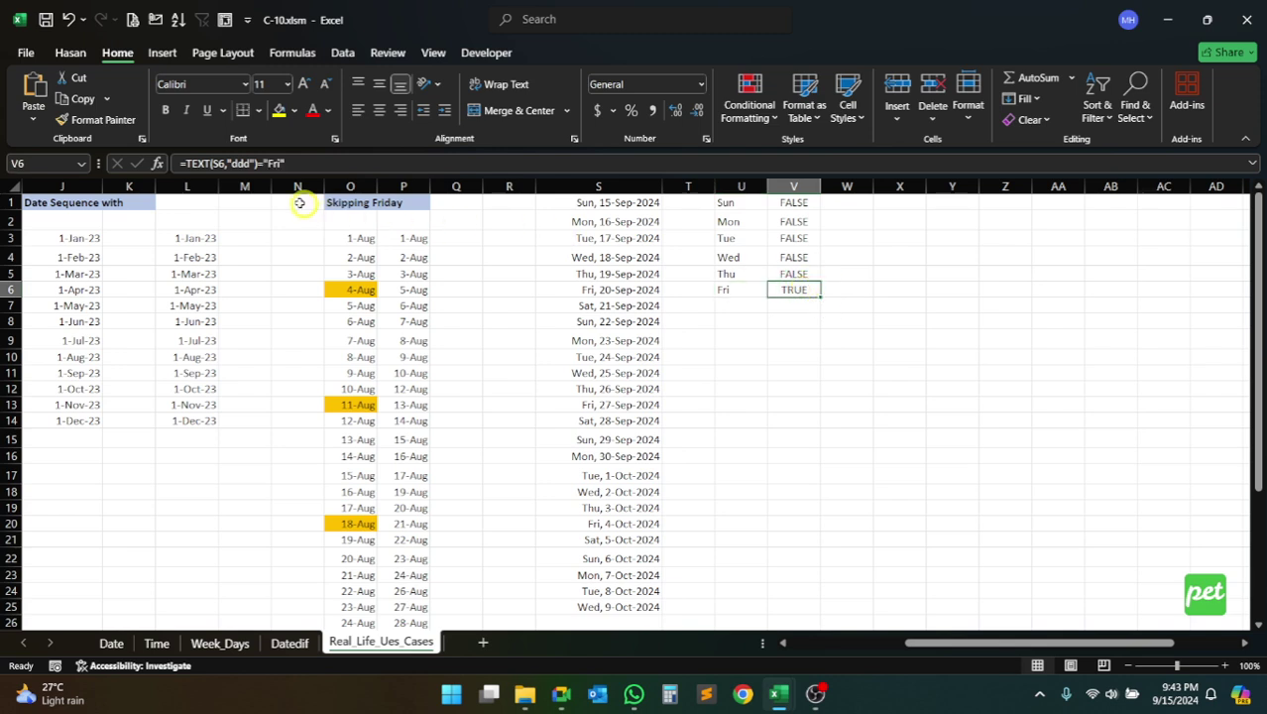
key("ctrl+shift+z")
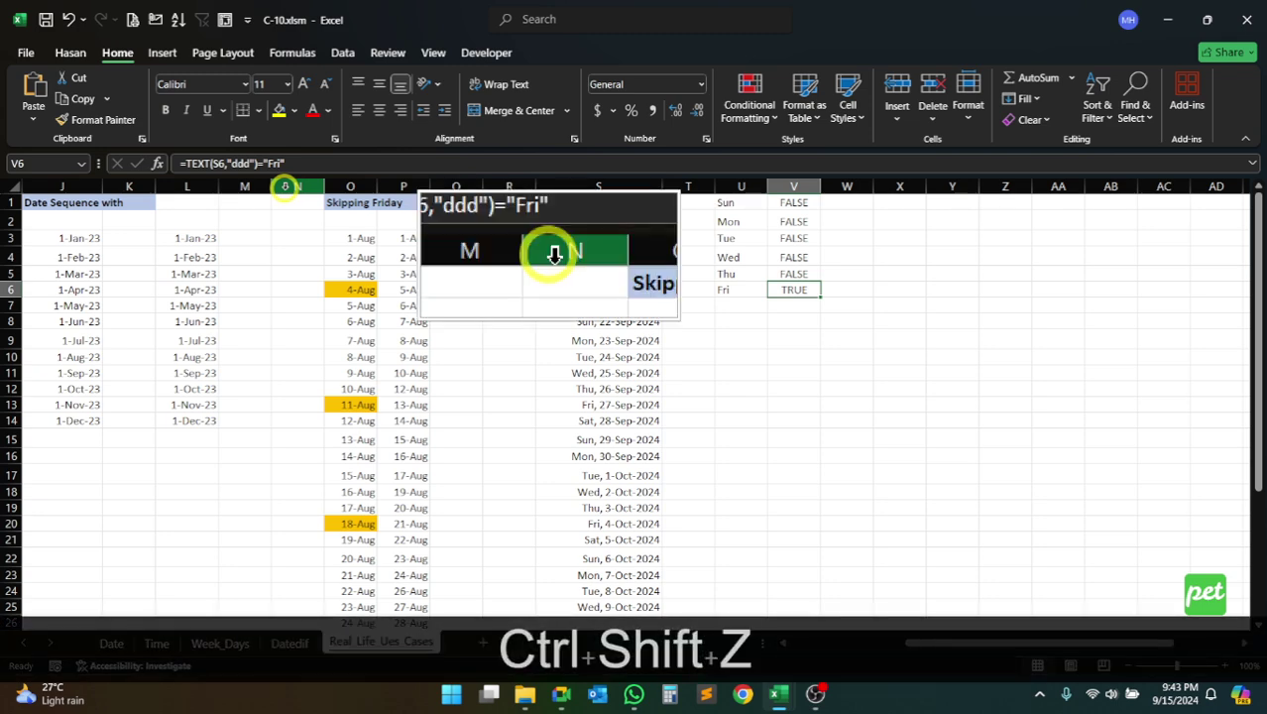
left_click(256, 164)
left_click_drag(256, 163, 198, 164)
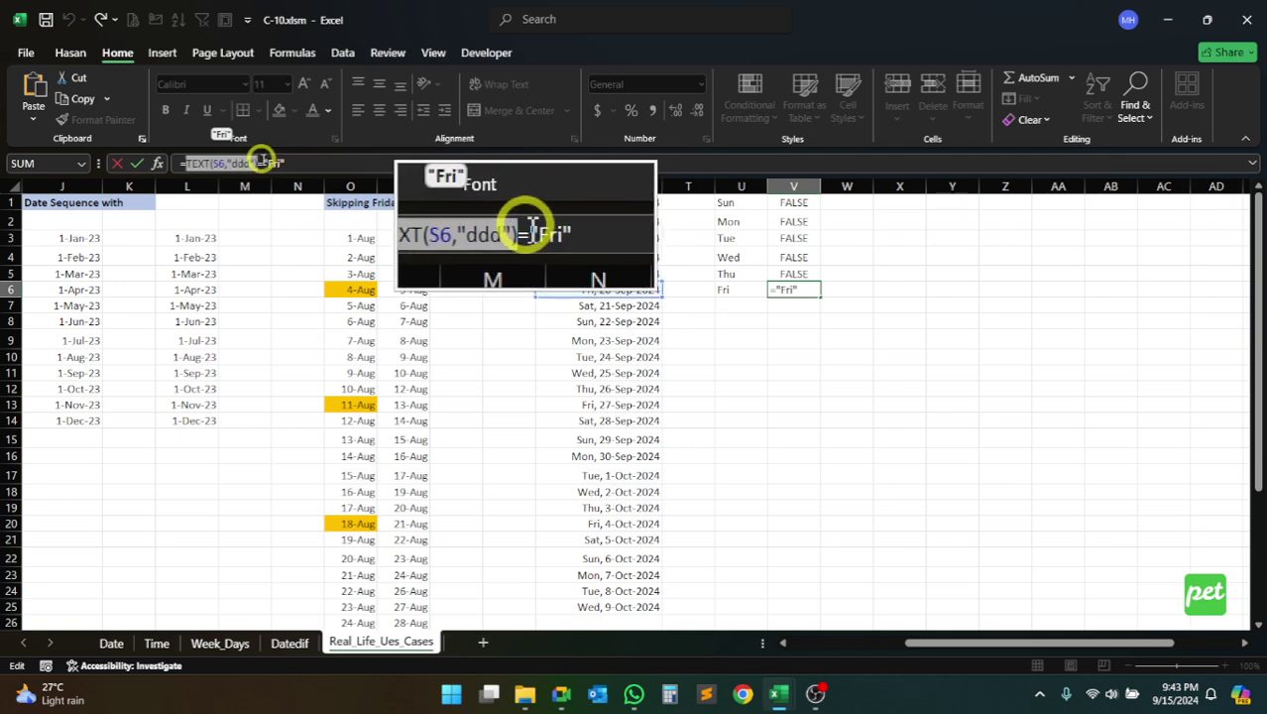
key("Return")
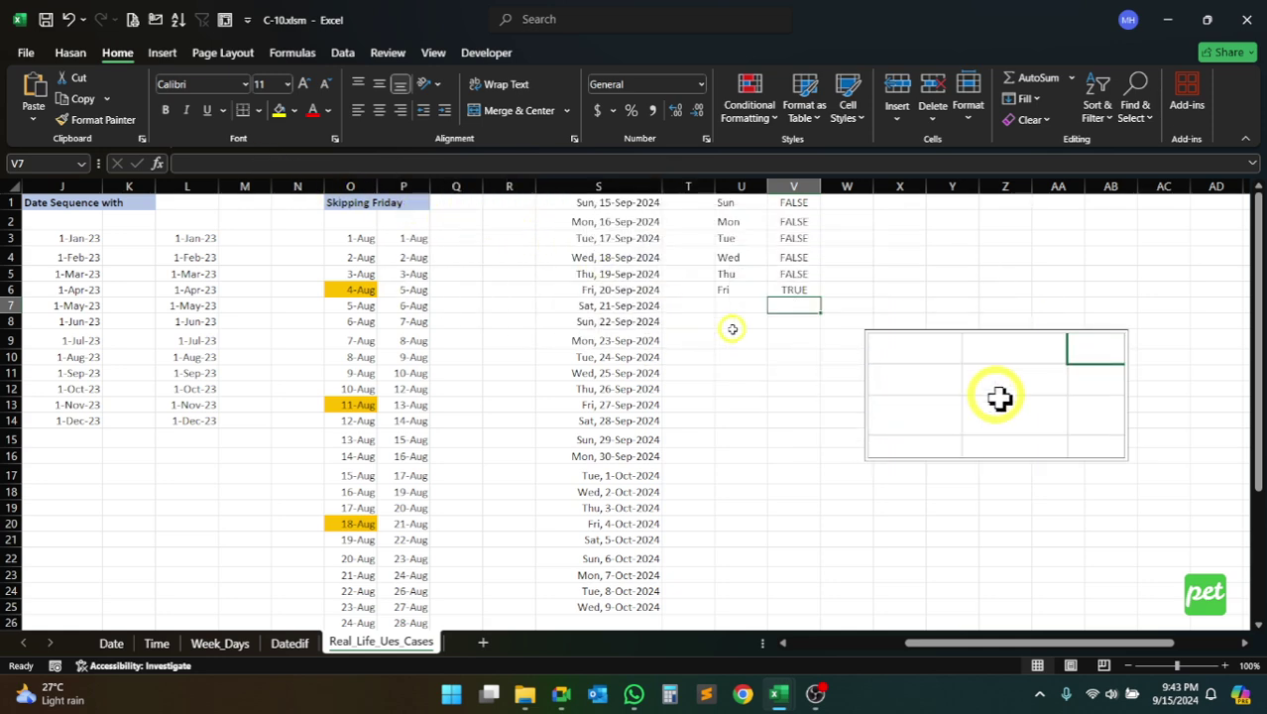
key("ctrl+shift+z")
left_click(813, 289)
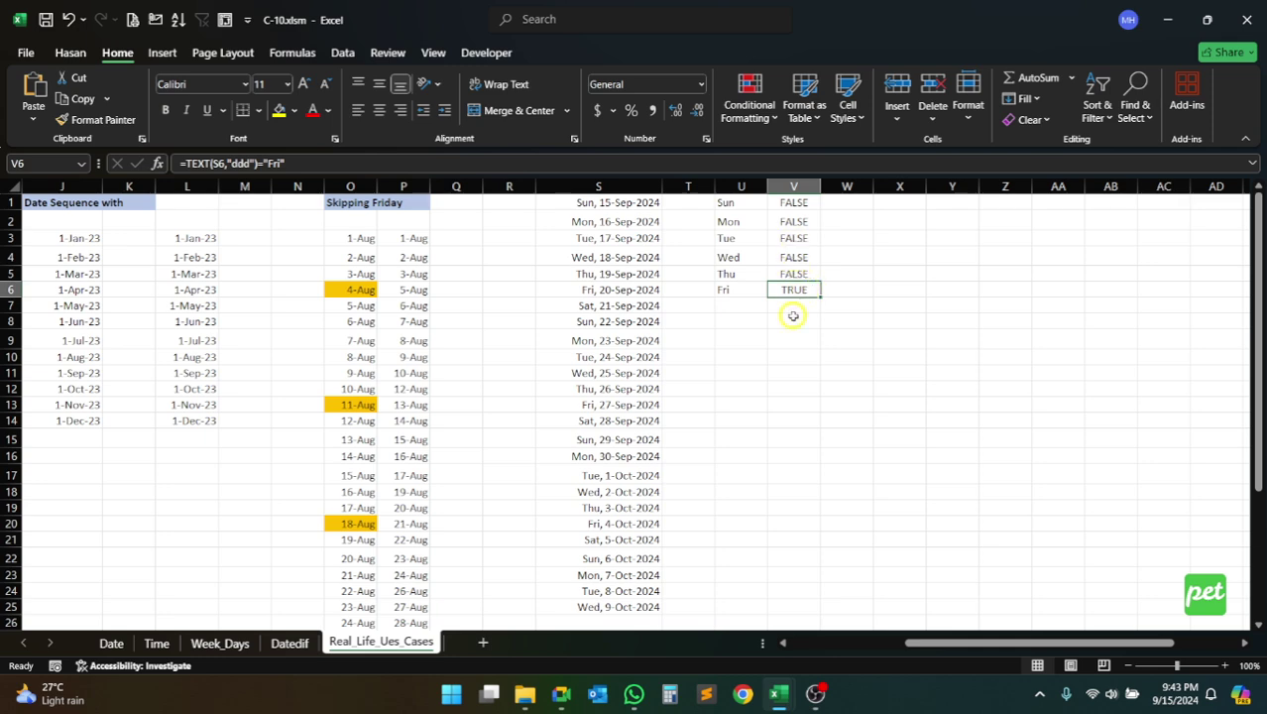
Fill the U6 weekday and V6 Friday test formulas down to row 25, and select the Friday rows 6, 13 and 20 across columns S to V
left_click_drag(741, 290, 796, 604)
key("ctrl+d")
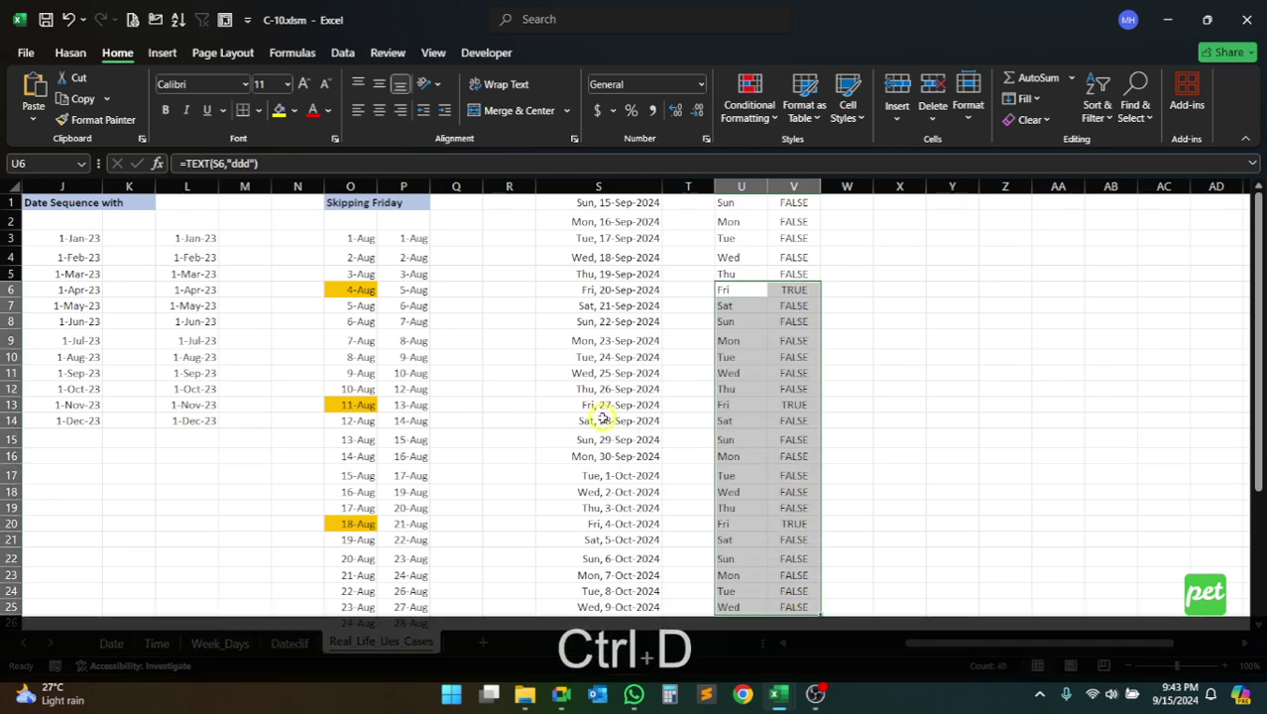
left_click_drag(595, 405, 796, 407)
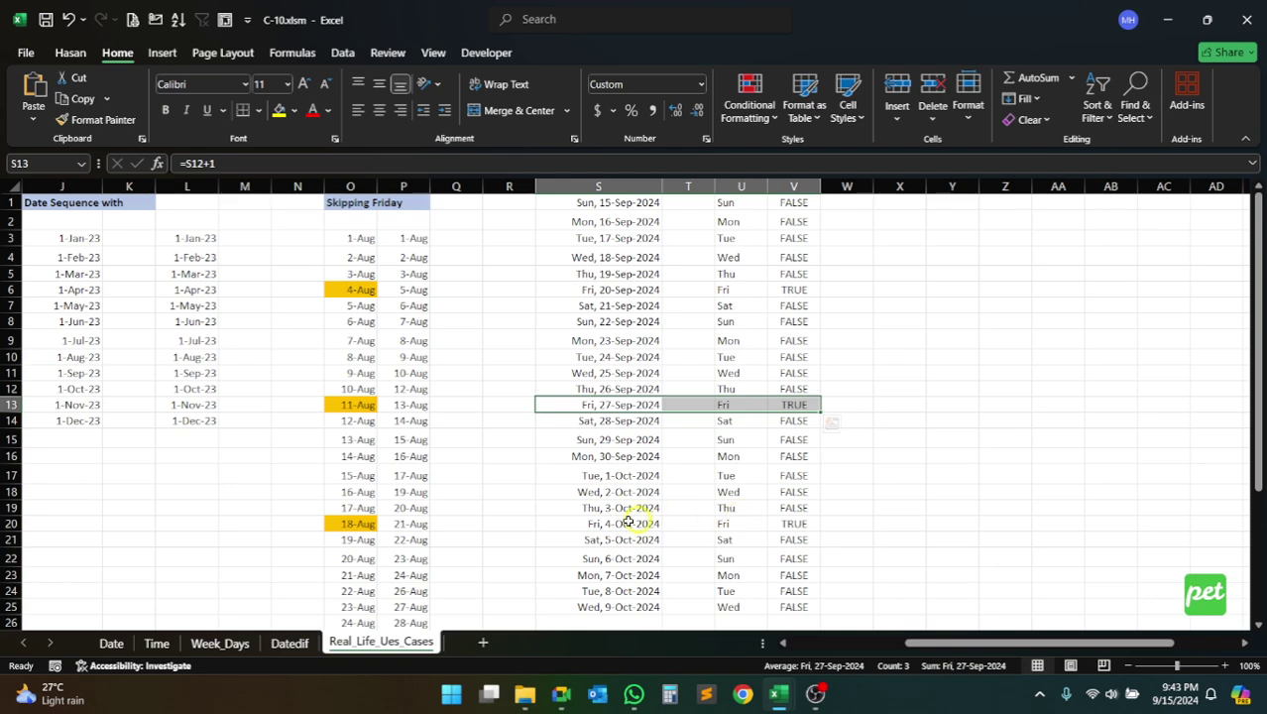
left_click_drag(600, 527, 796, 524)
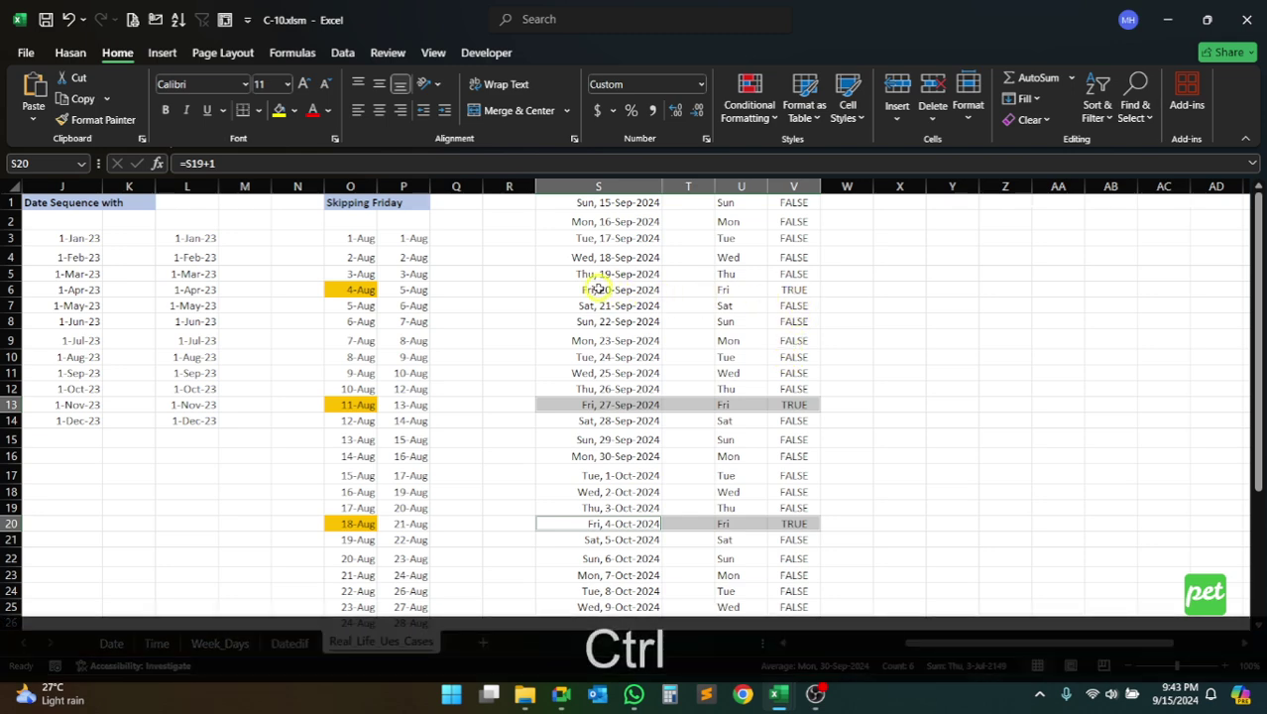
left_click_drag(594, 289, 786, 290)
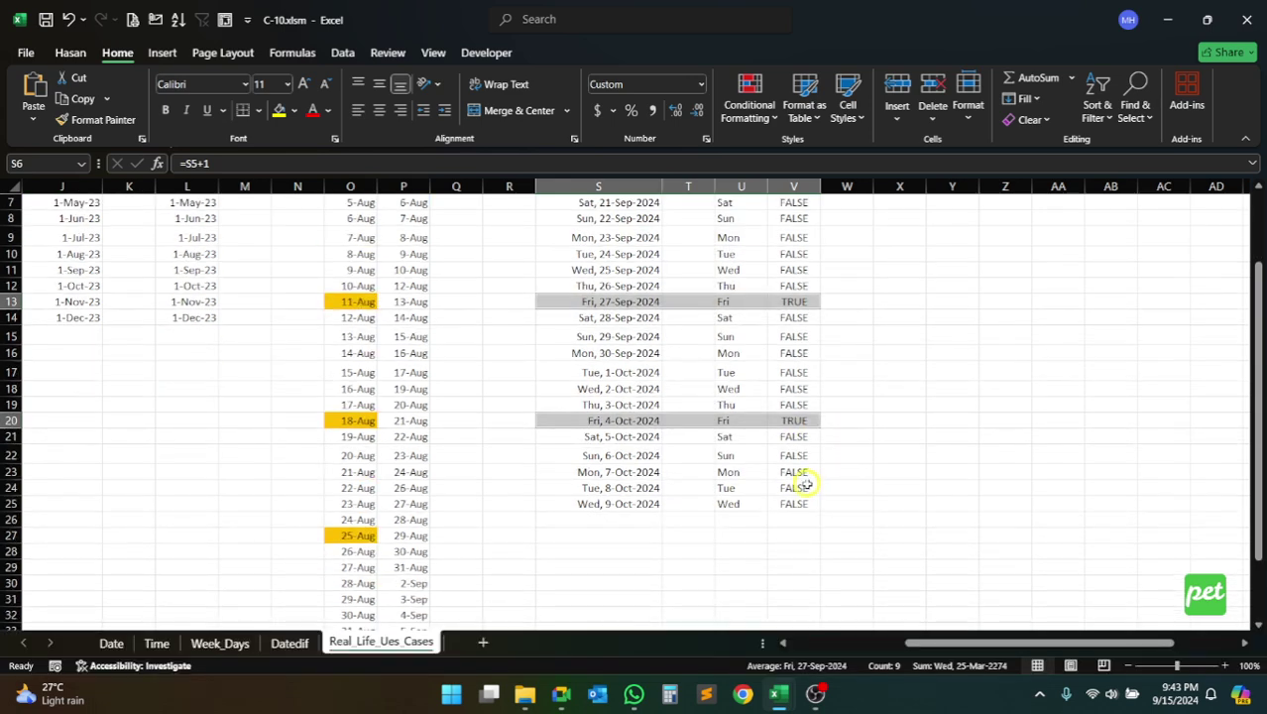
scroll(808, 464, "up", 2)
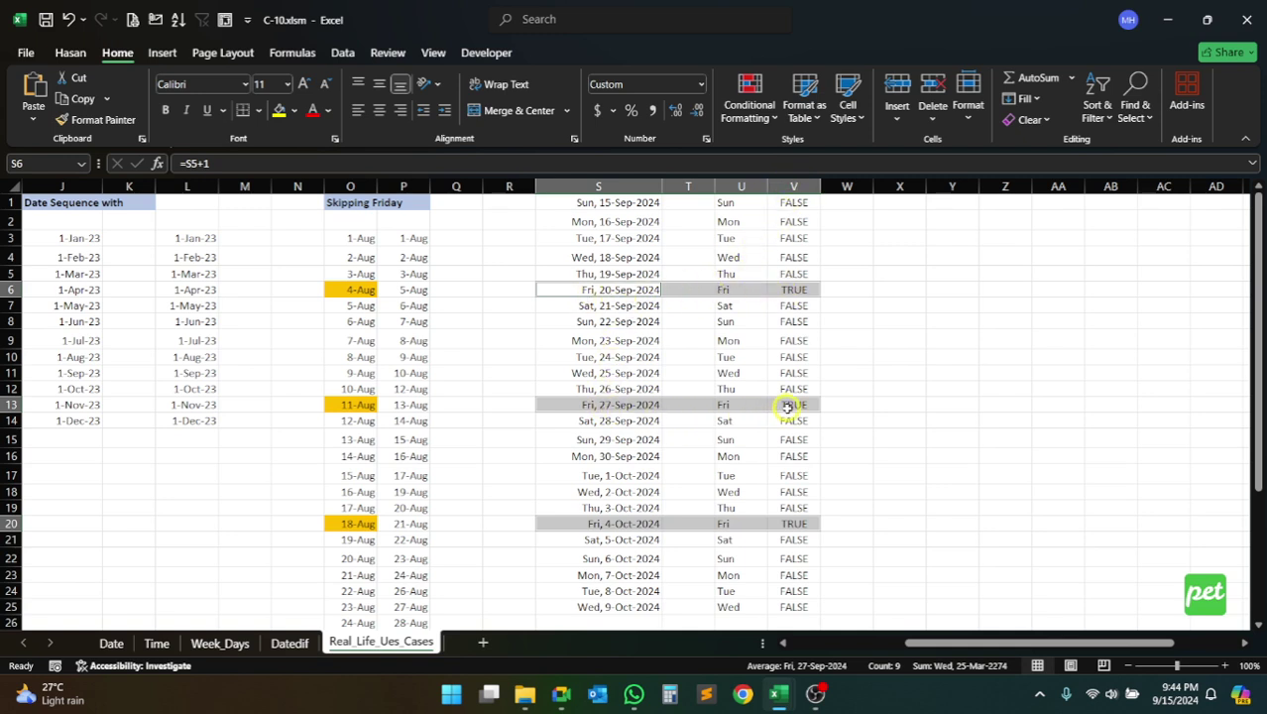
Copy the complete formula text =TEXT(S1,"ddd")="Fri" from V1 without editing the cell
left_click(798, 202)
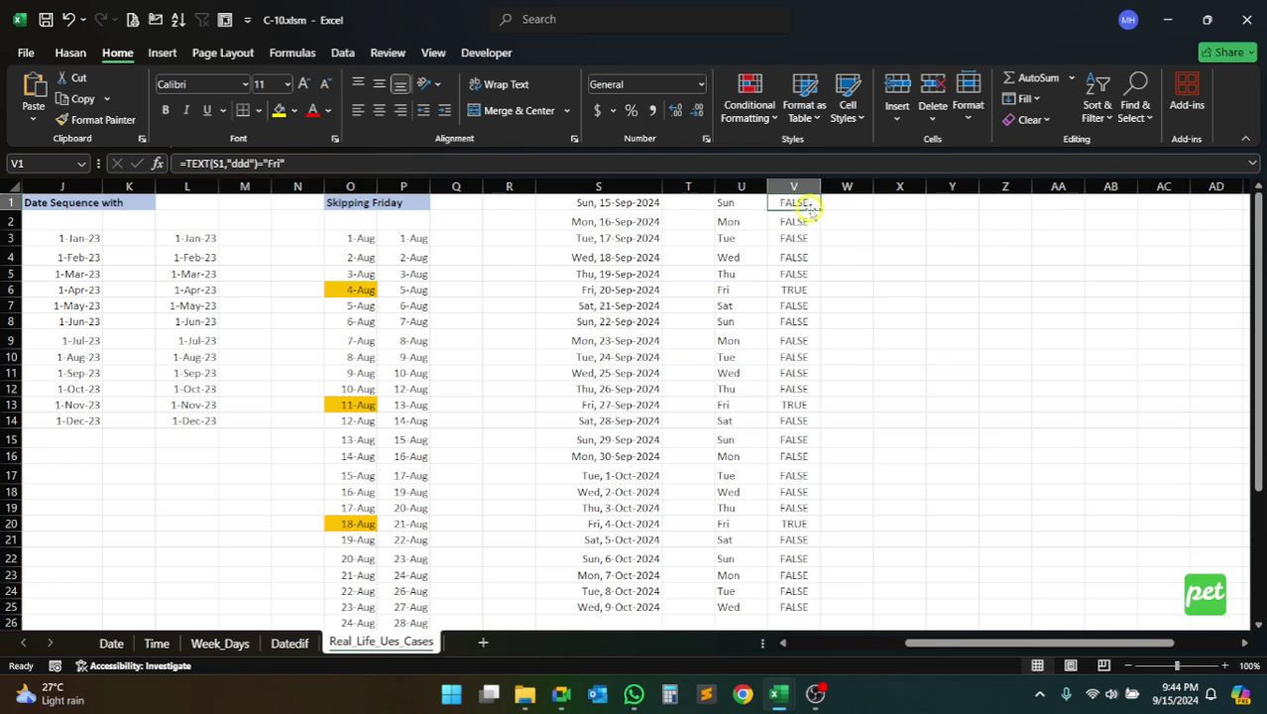
left_click(301, 162)
left_click_drag(301, 163, 176, 167)
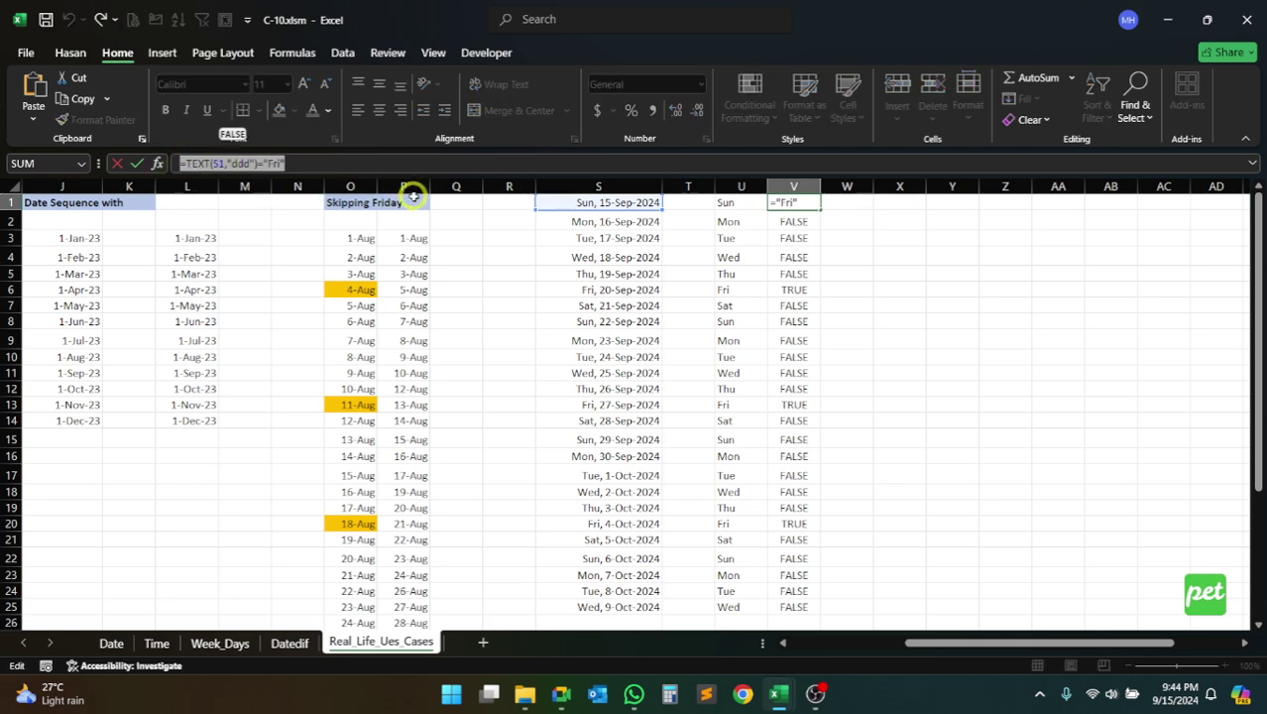
key("ctrl+c")
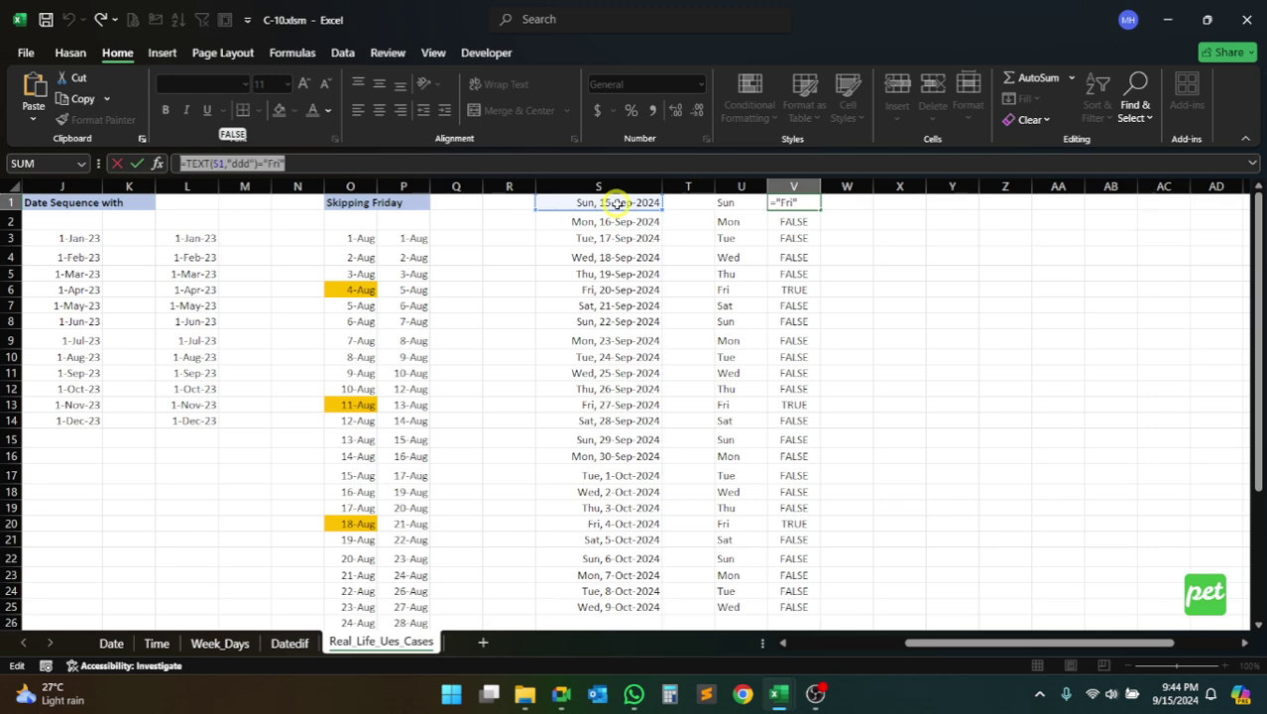
key("Escape")
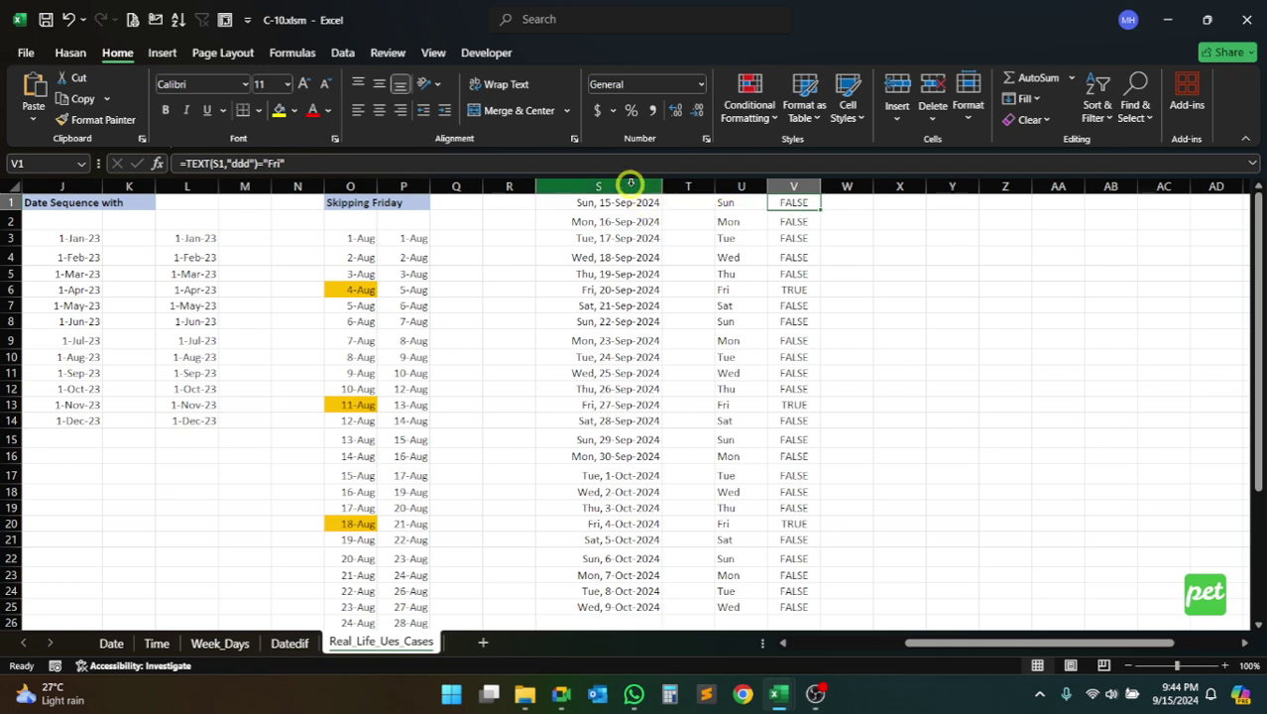
Start a new conditional formatting rule for all of column S that uses a formula to determine which cells to format
left_click(630, 183)
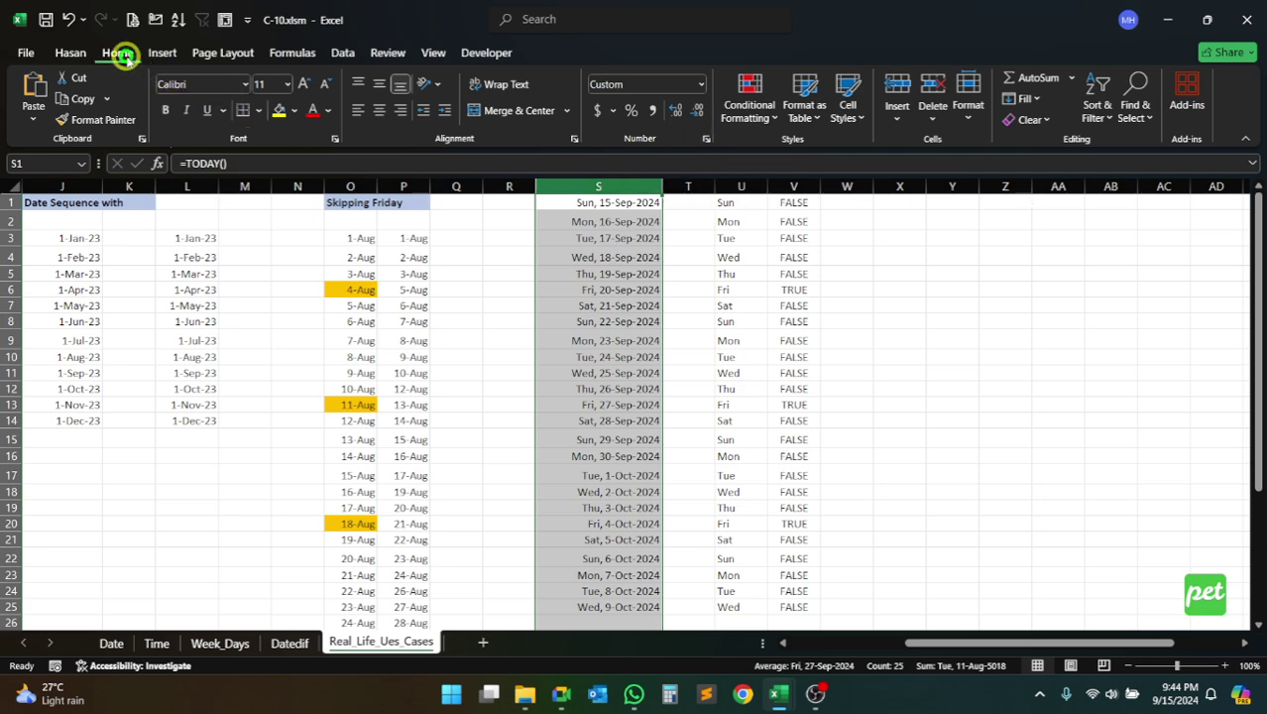
left_click(758, 116)
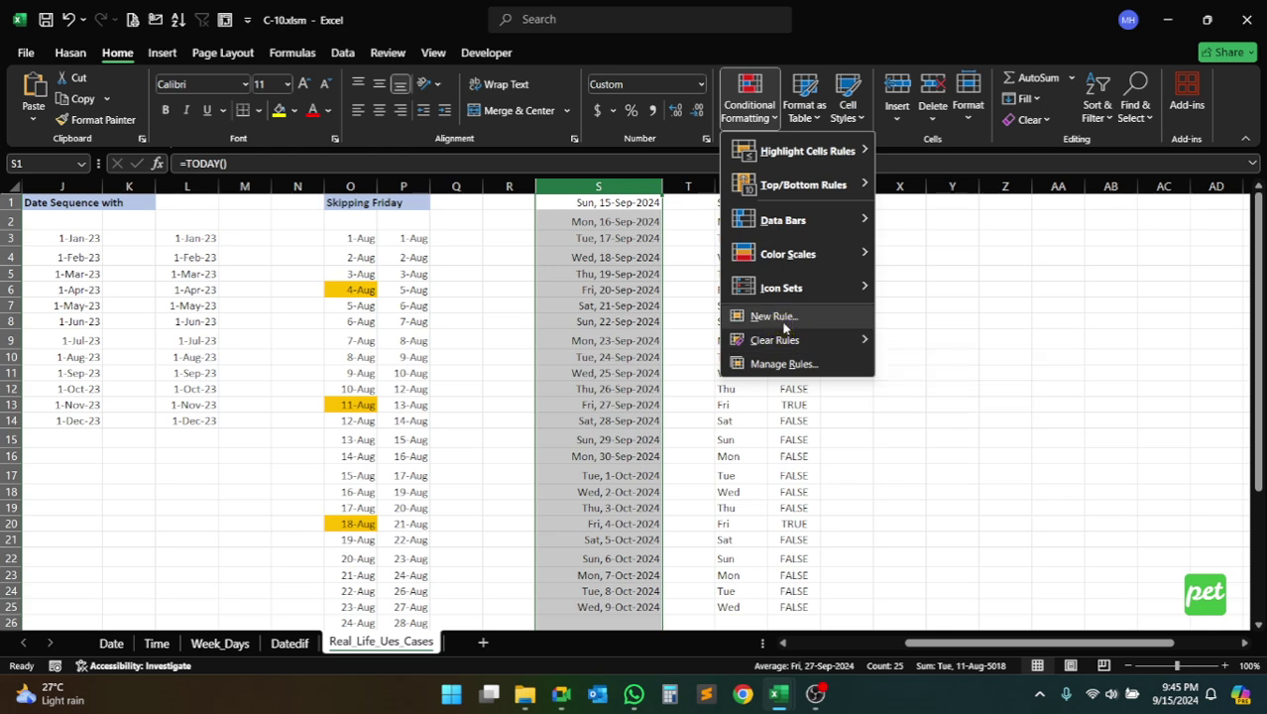
left_click(781, 317)
left_click_drag(990, 48, 905, 51)
left_click(866, 200)
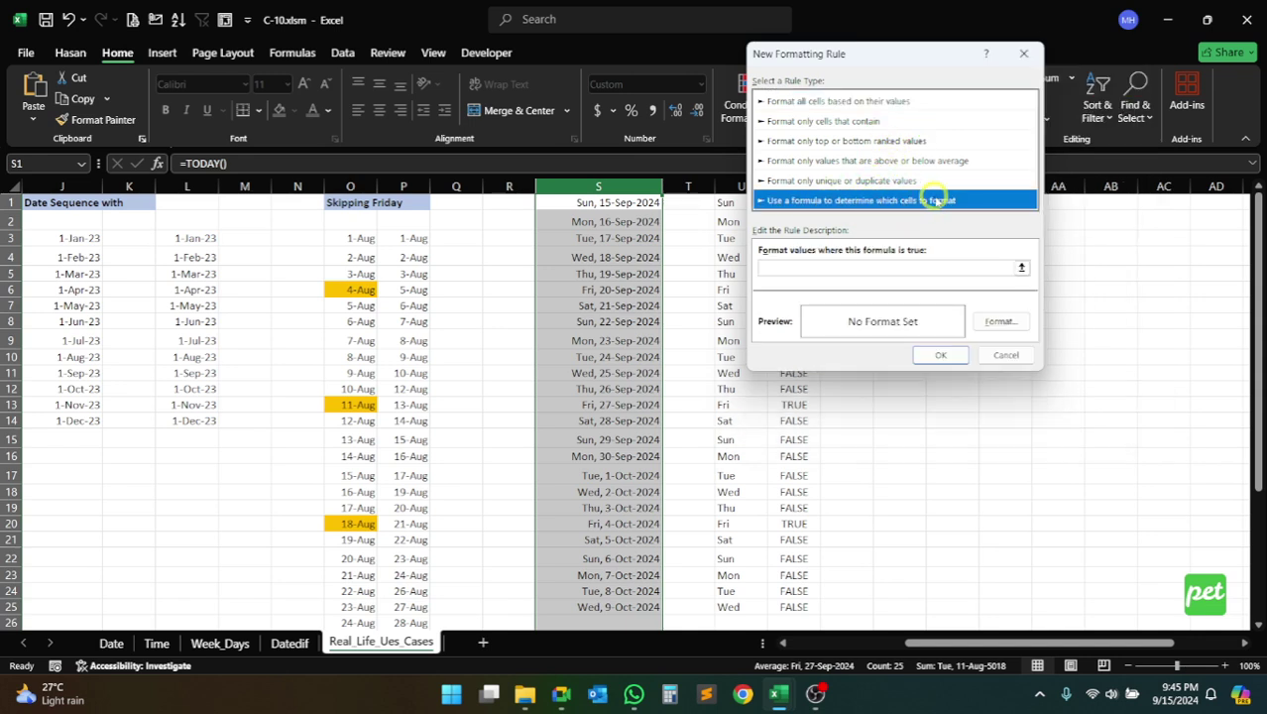
Paste the copied formula =TEXT(S1,"ddd")="Fri" as the condition of the new formatting rule
left_click(785, 270)
left_click(782, 269)
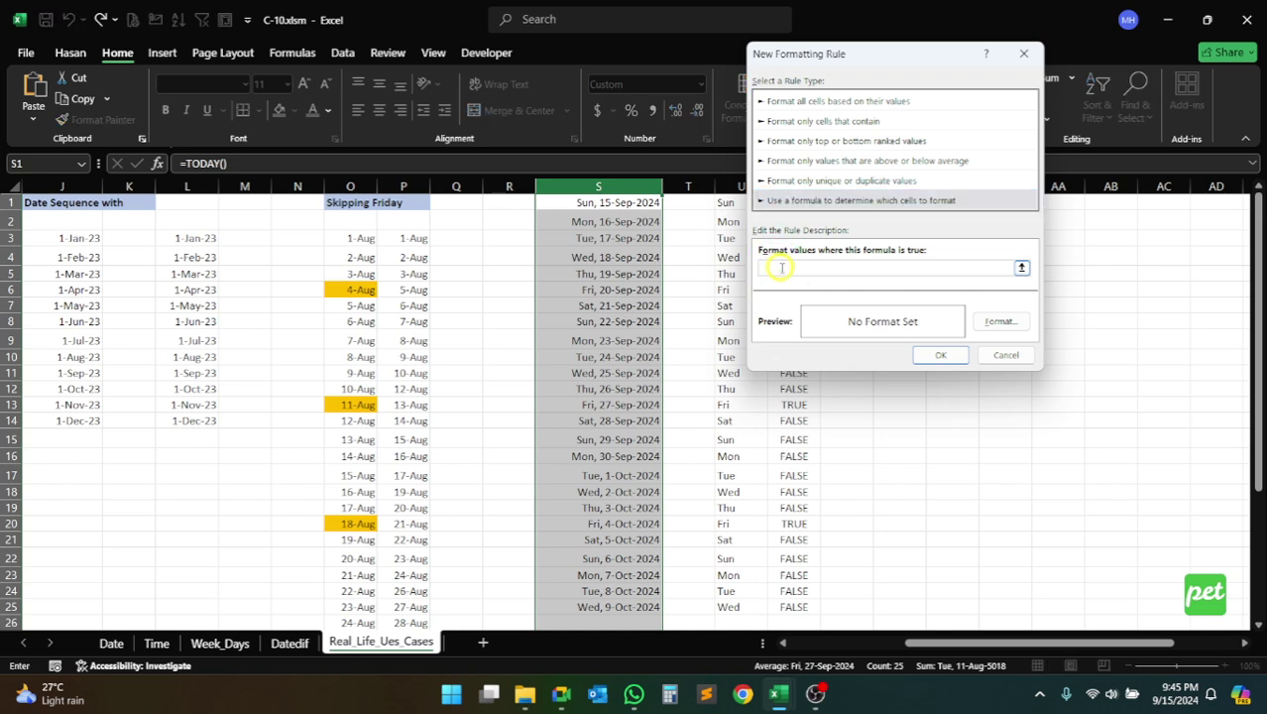
key("ctrl")
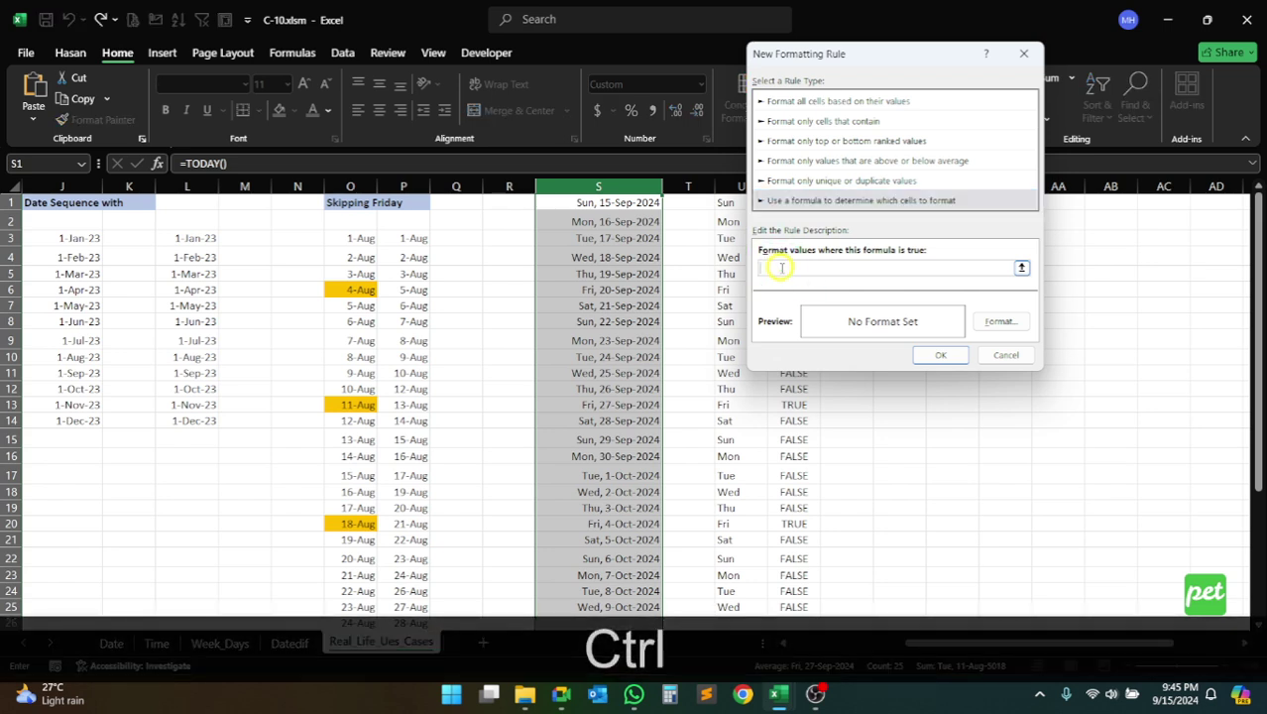
key("ctrl+v")
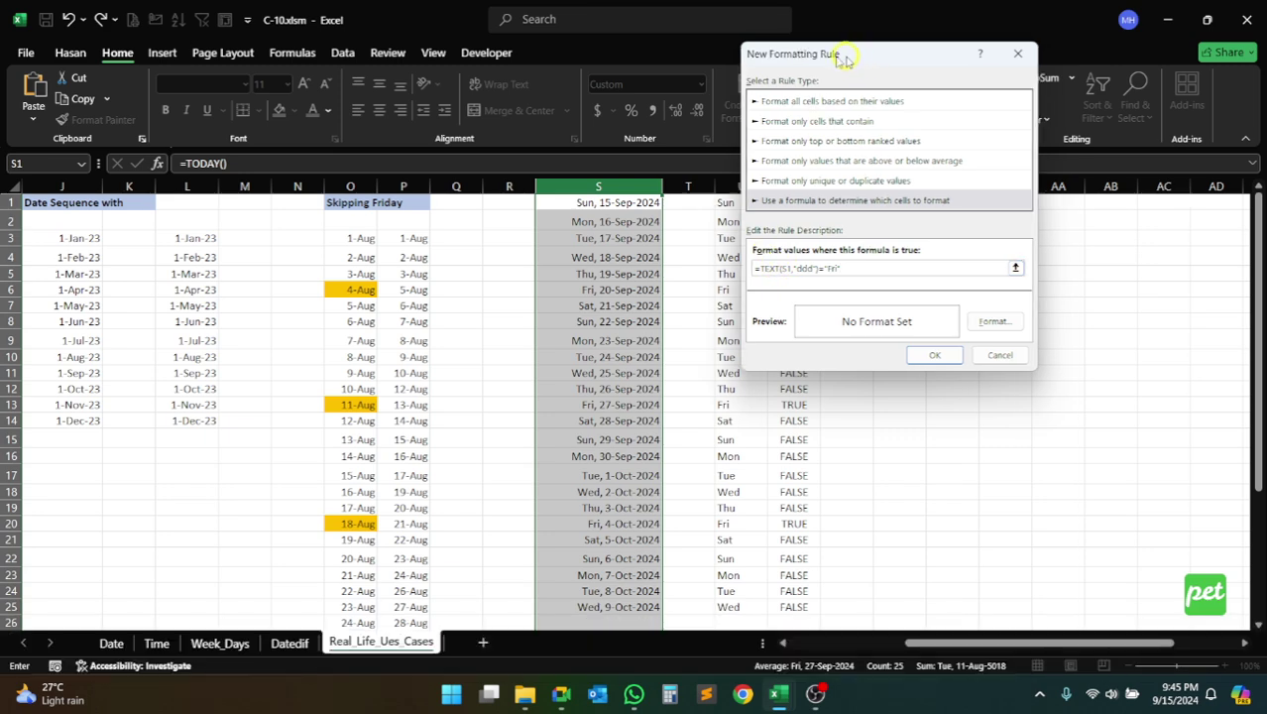
left_click_drag(855, 59, 779, 45)
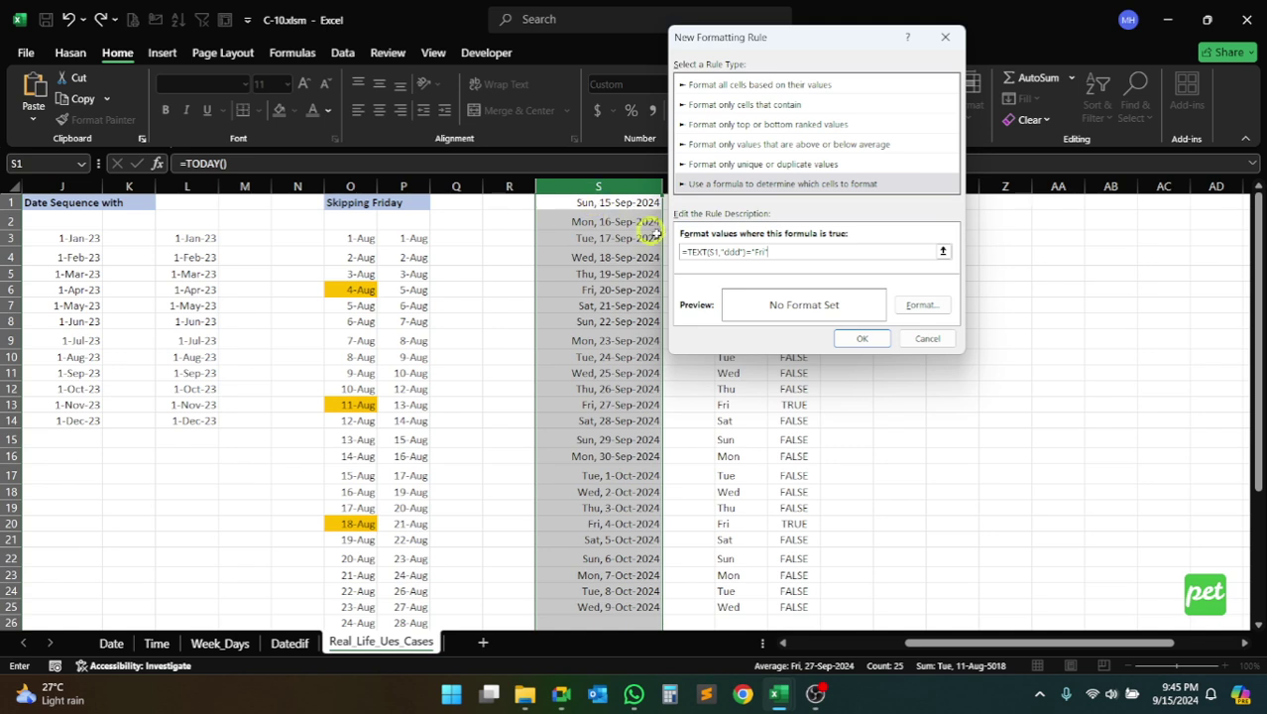
Examine the TEXT(S1,"ddd") part and the whole "Fri" comparison in the rule's formula
left_click(714, 252)
type("$")
left_click_drag(746, 252, 687, 251)
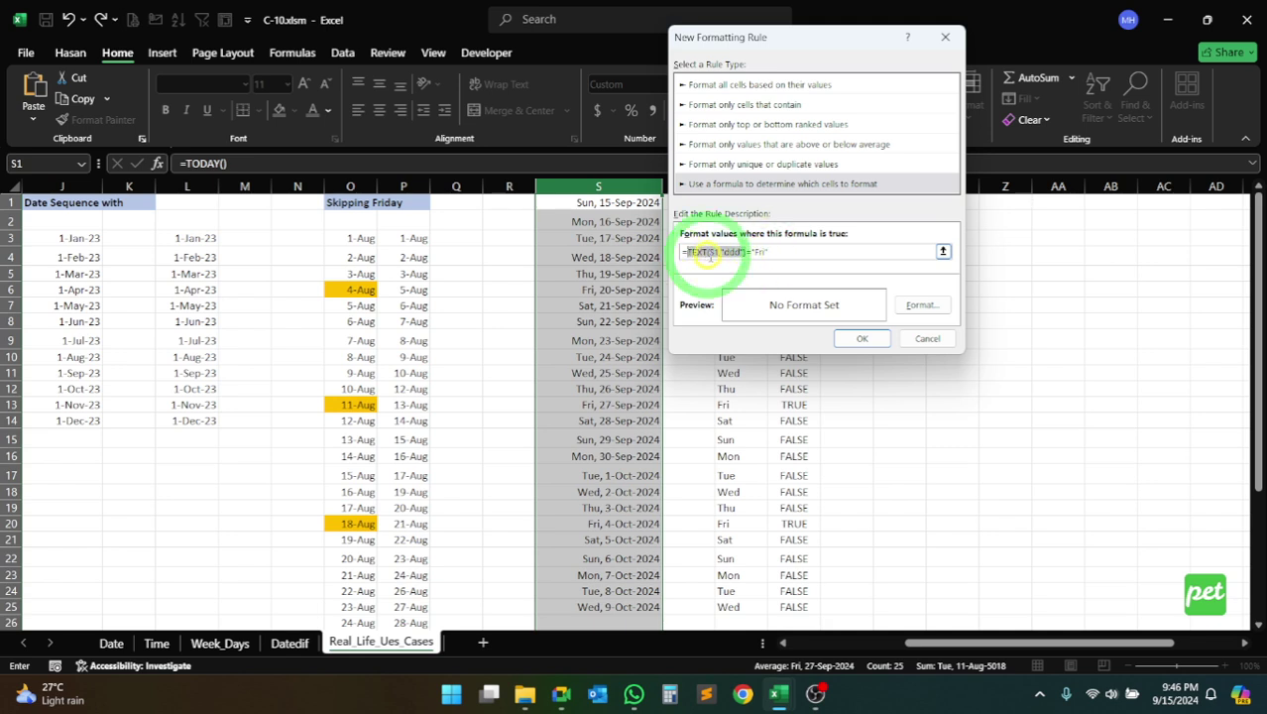
left_click(787, 252)
left_click_drag(787, 252, 685, 254)
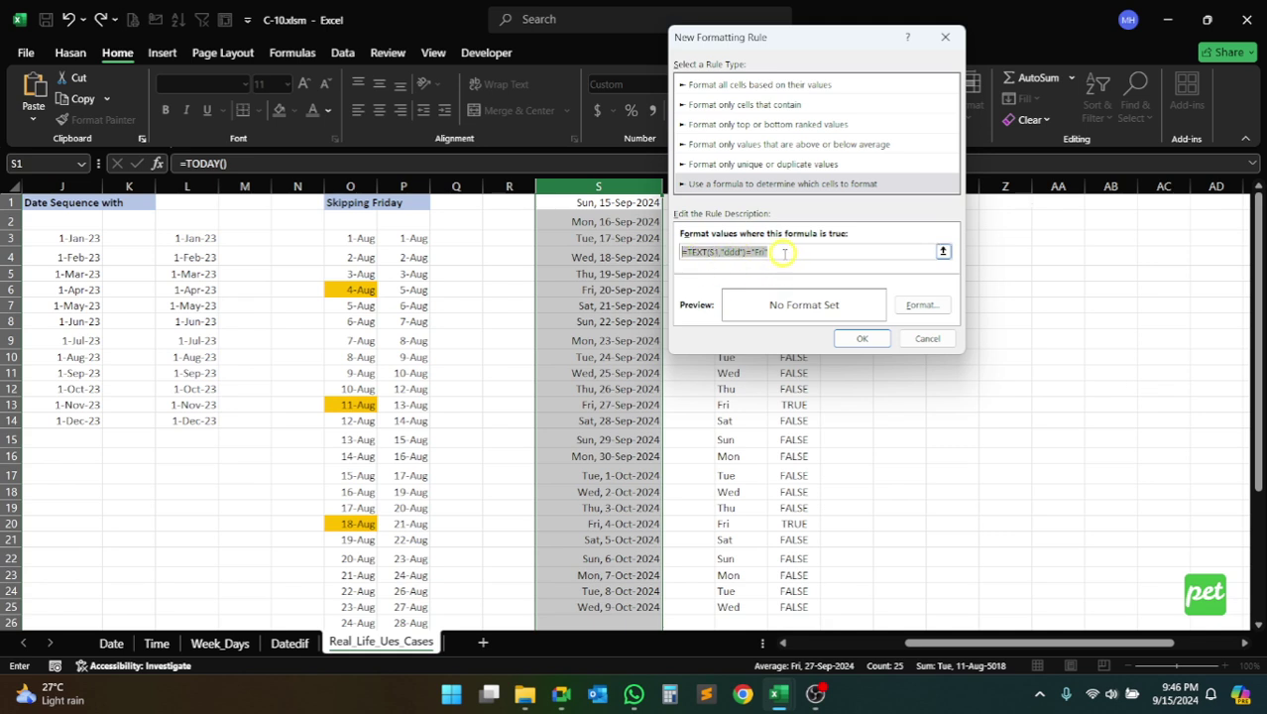
left_click_drag(772, 250, 678, 254)
Set the rule's background fill to the standard orange color and apply the rule to column S
left_click(921, 305)
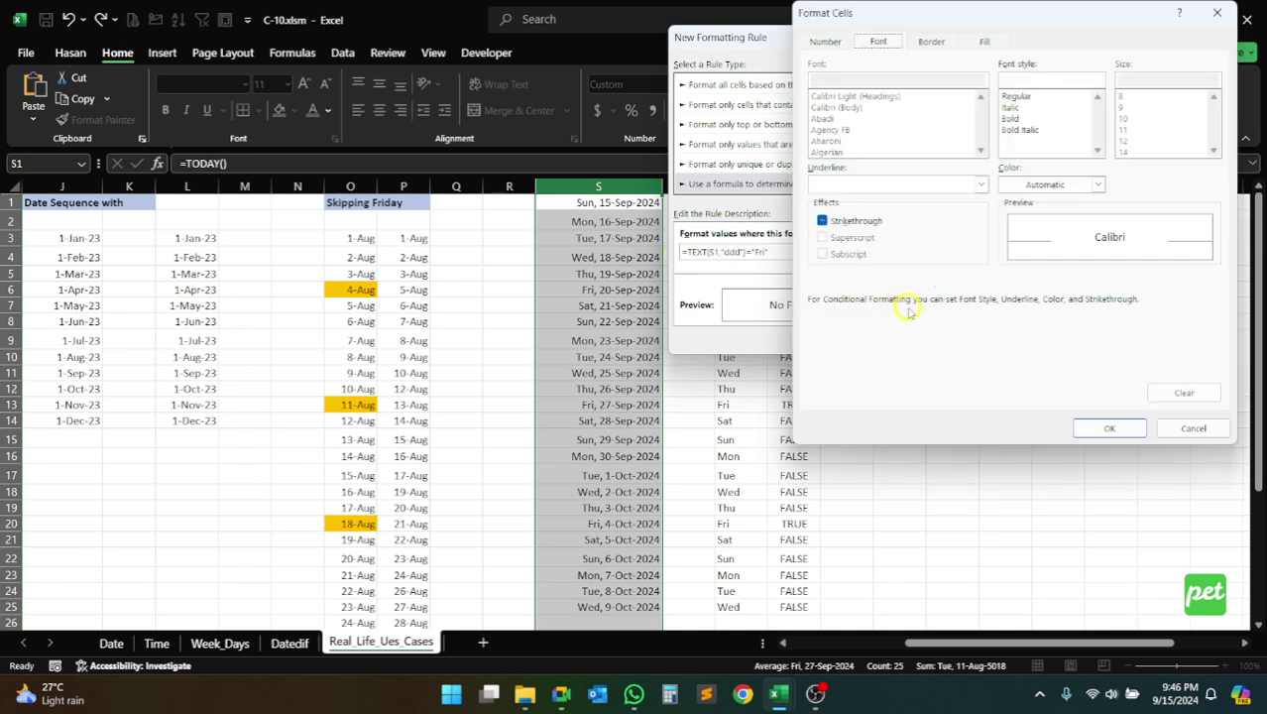
left_click(985, 42)
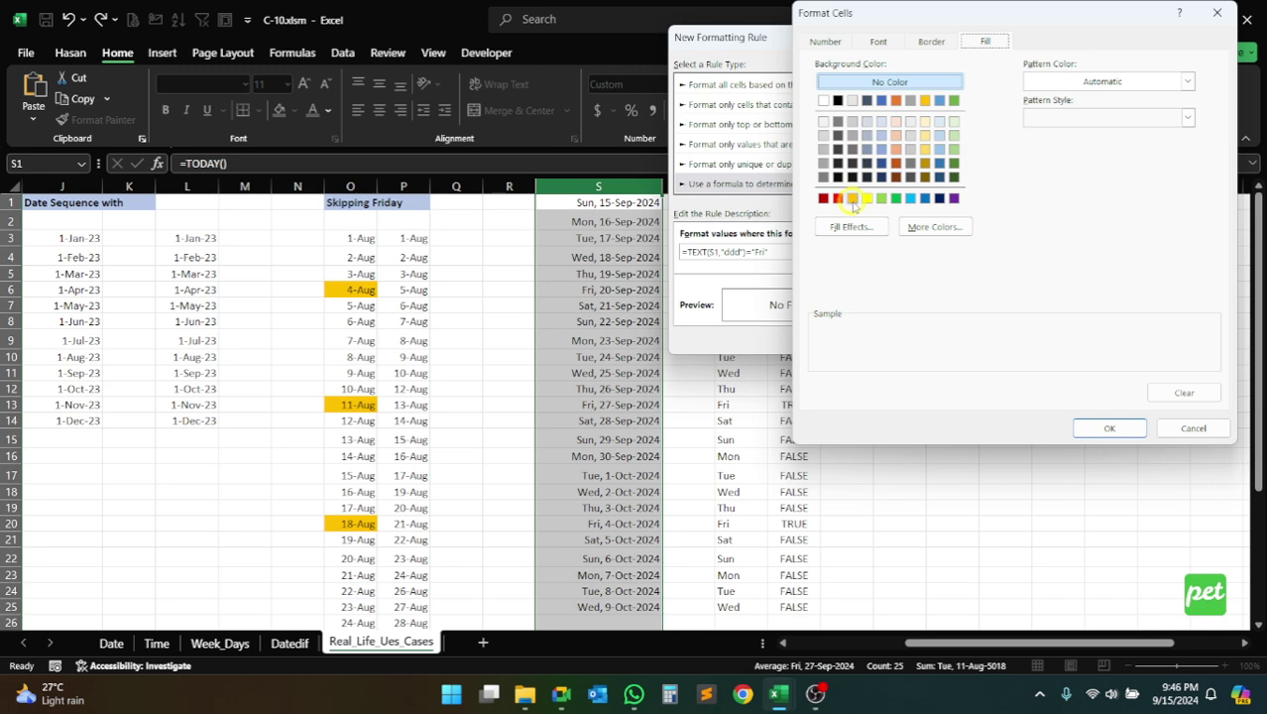
left_click(854, 200)
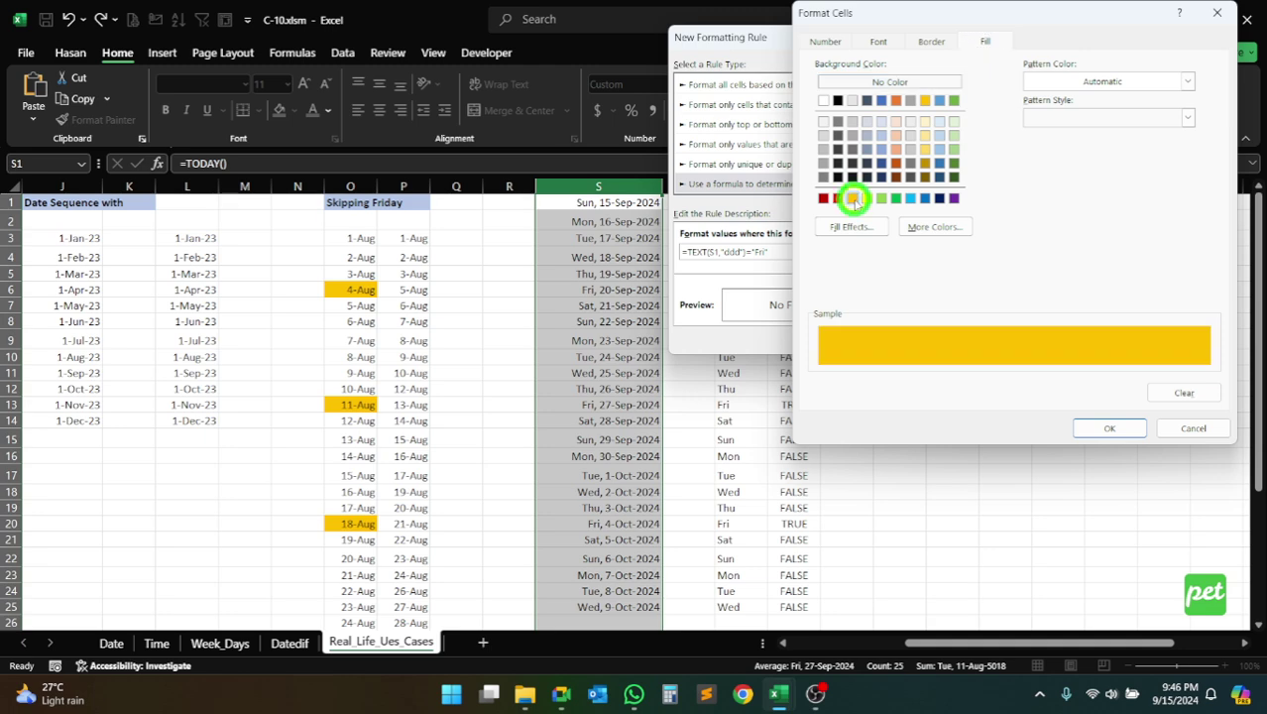
left_click(1110, 429)
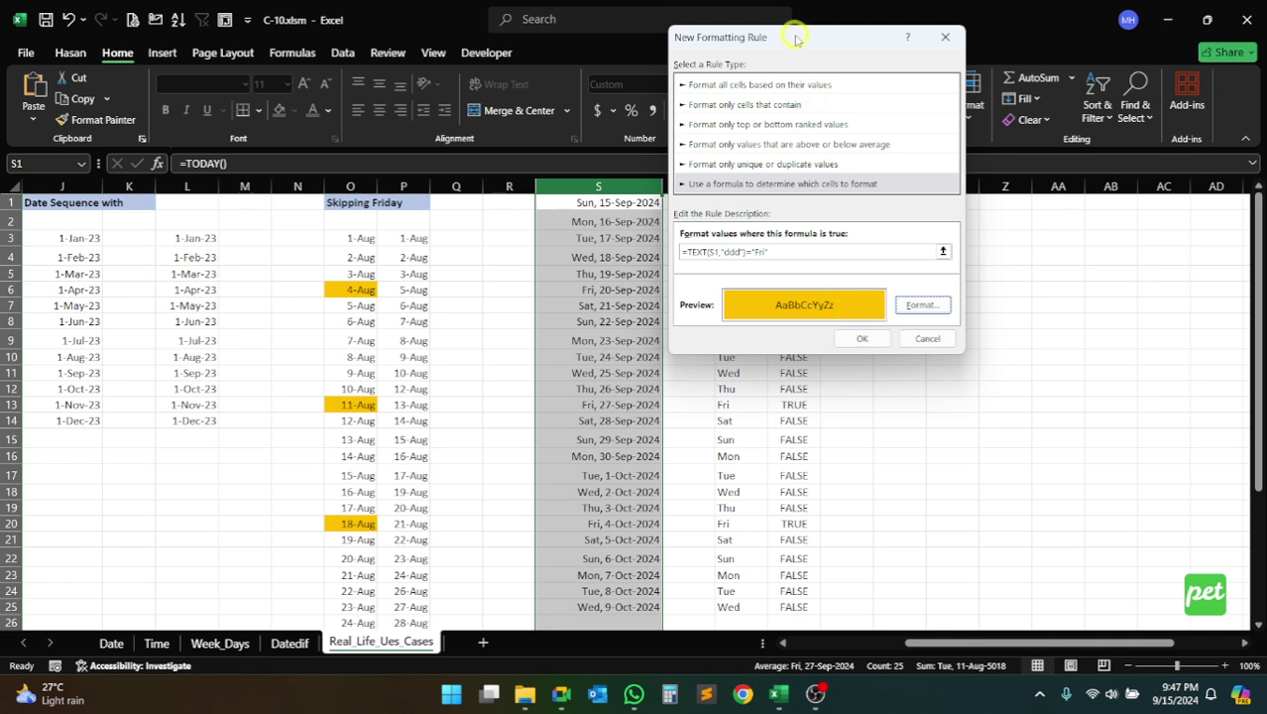
left_click_drag(795, 37, 999, 36)
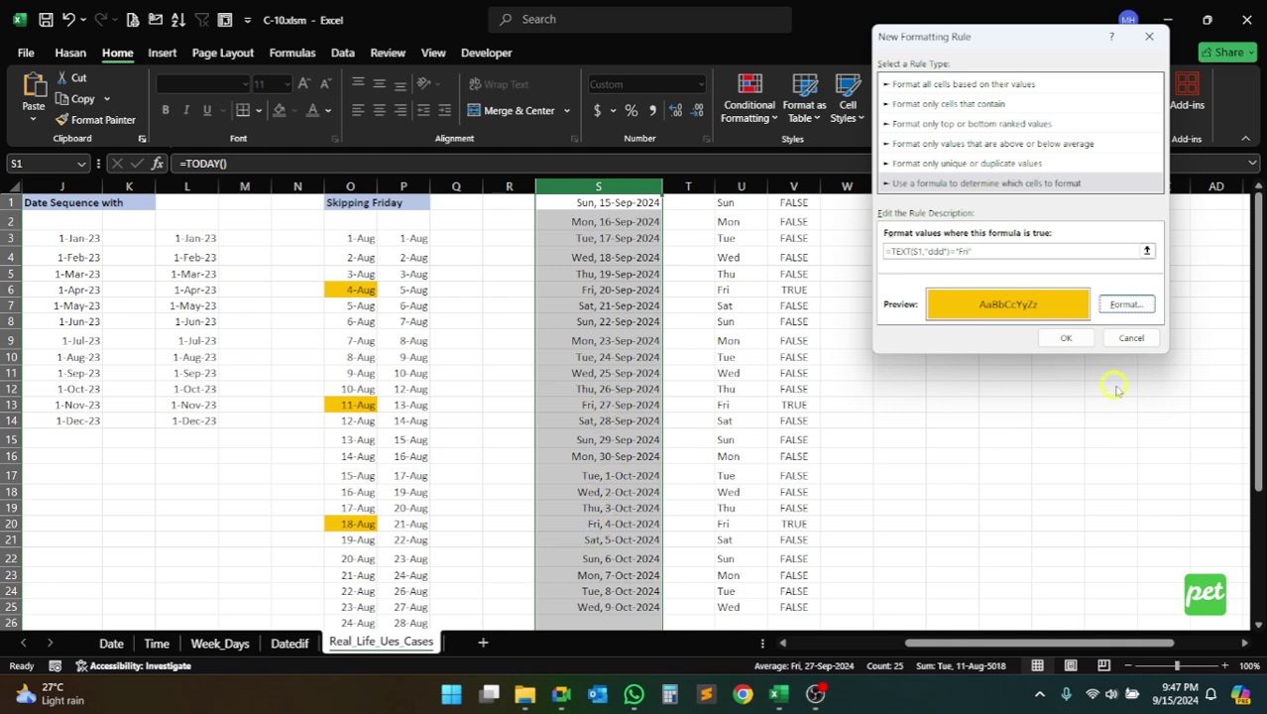
left_click(1066, 338)
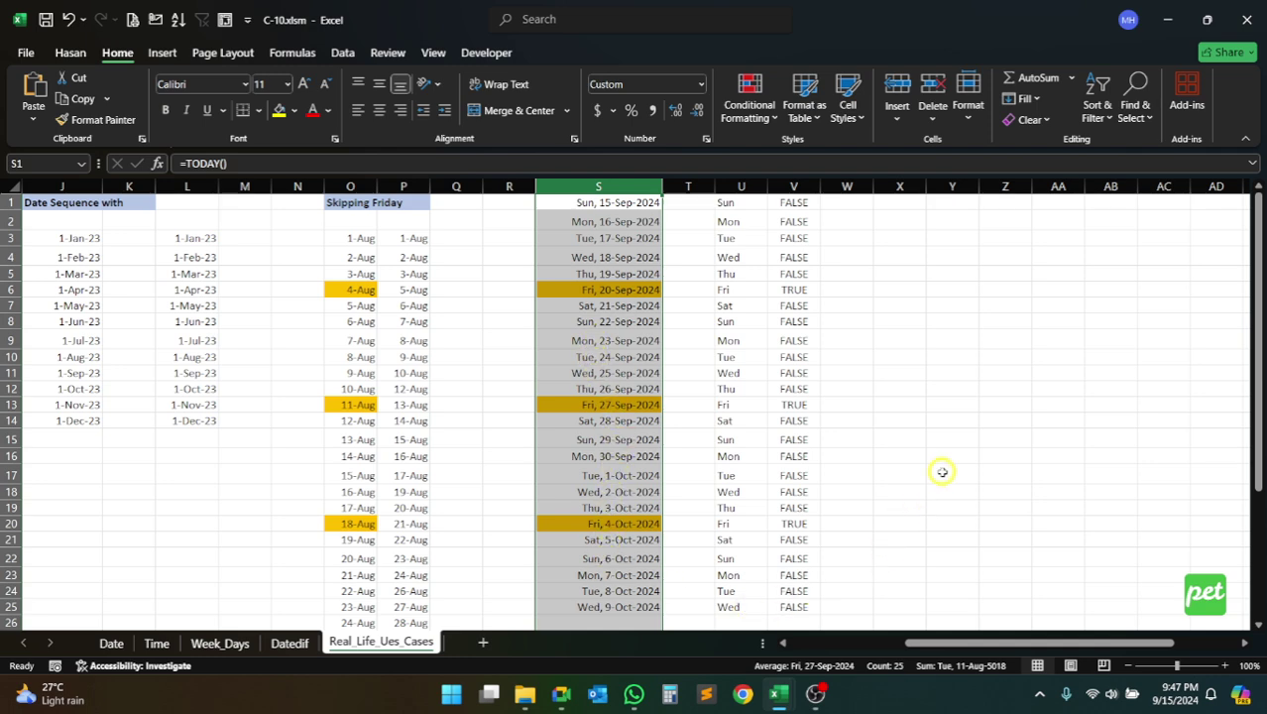
left_click(946, 420)
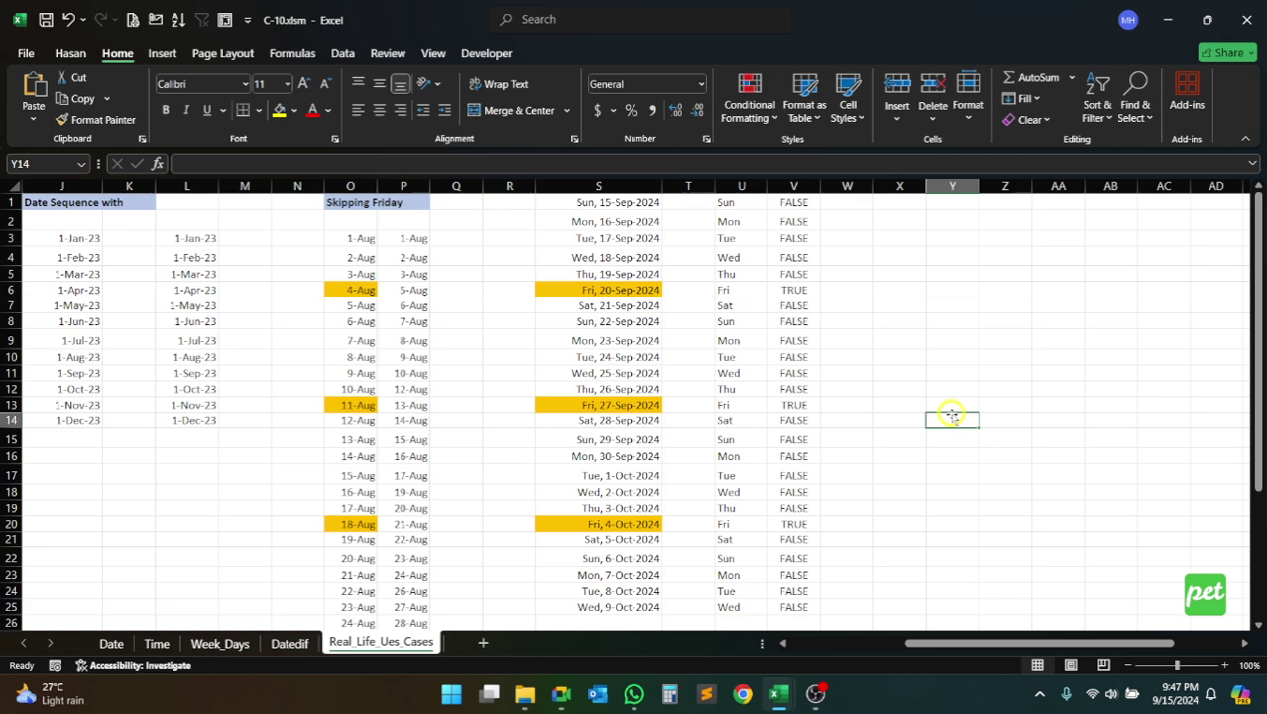
Check the highlighted Friday cells S6, S13 and S20 by selecting them together
left_click(604, 289)
left_click(610, 404, "ctrl")
left_click(612, 523, "ctrl")
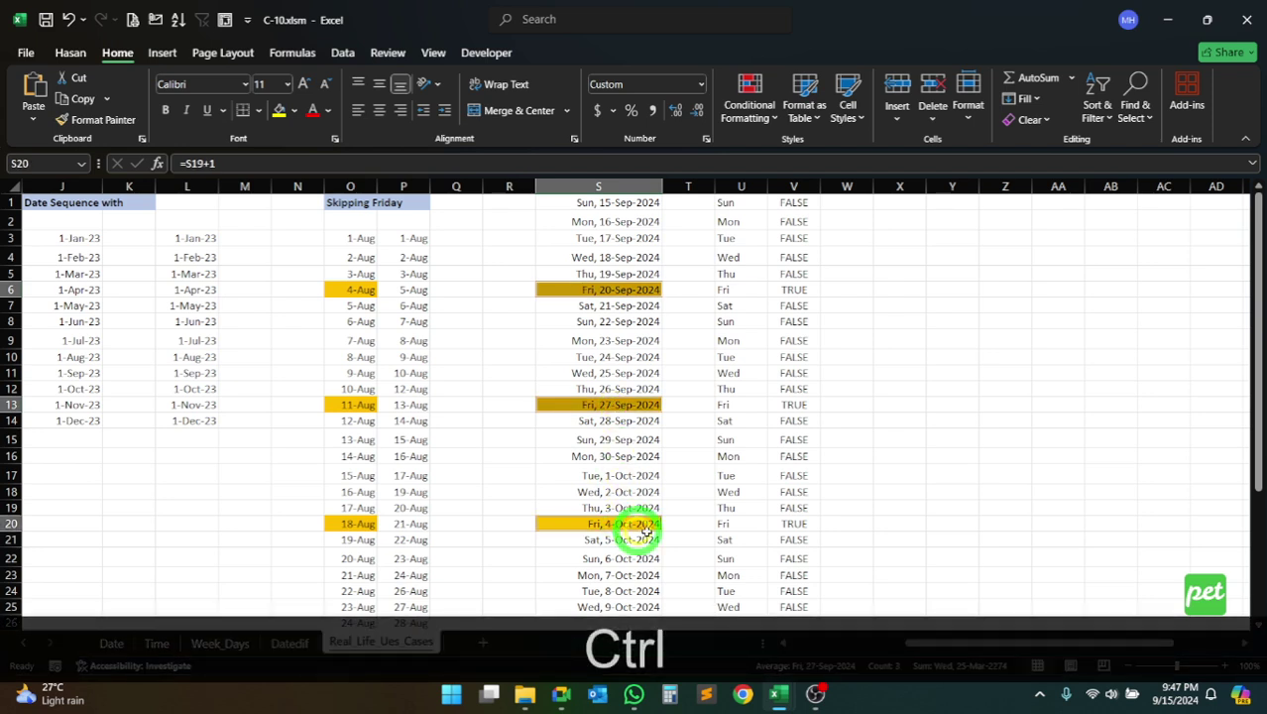
left_click(620, 290)
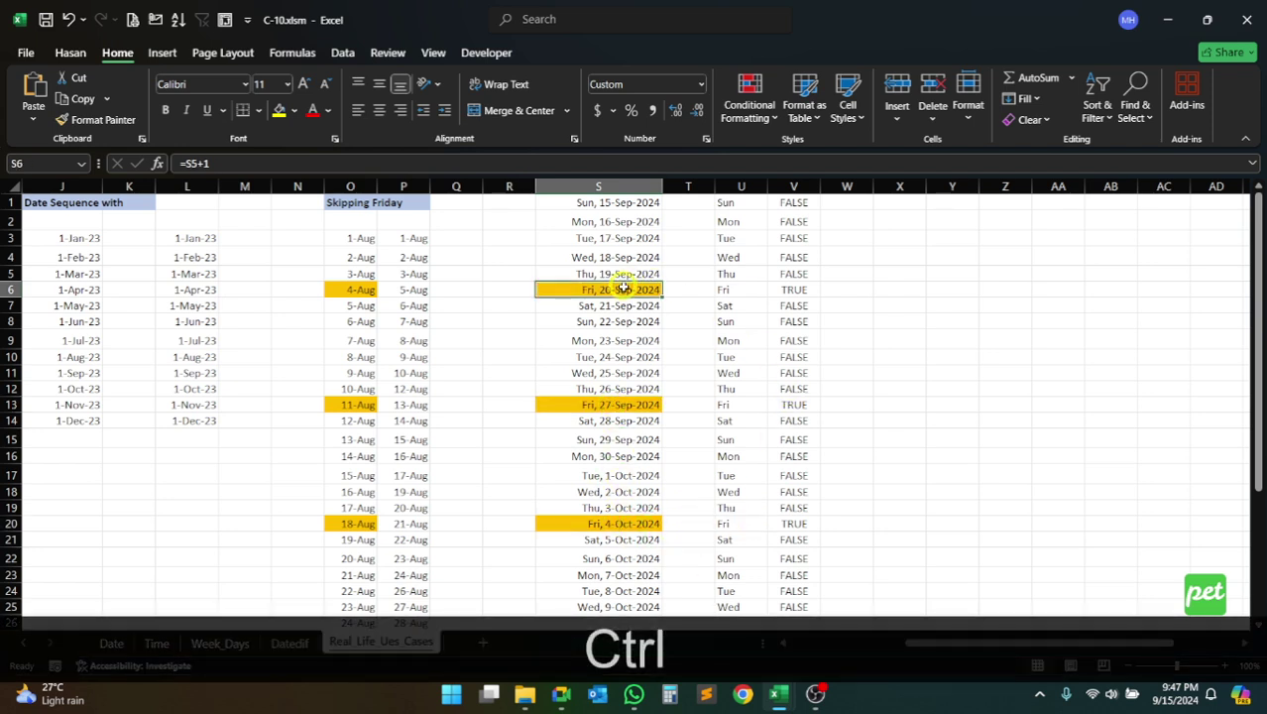
left_click(612, 405, "ctrl")
left_click(615, 525, "ctrl")
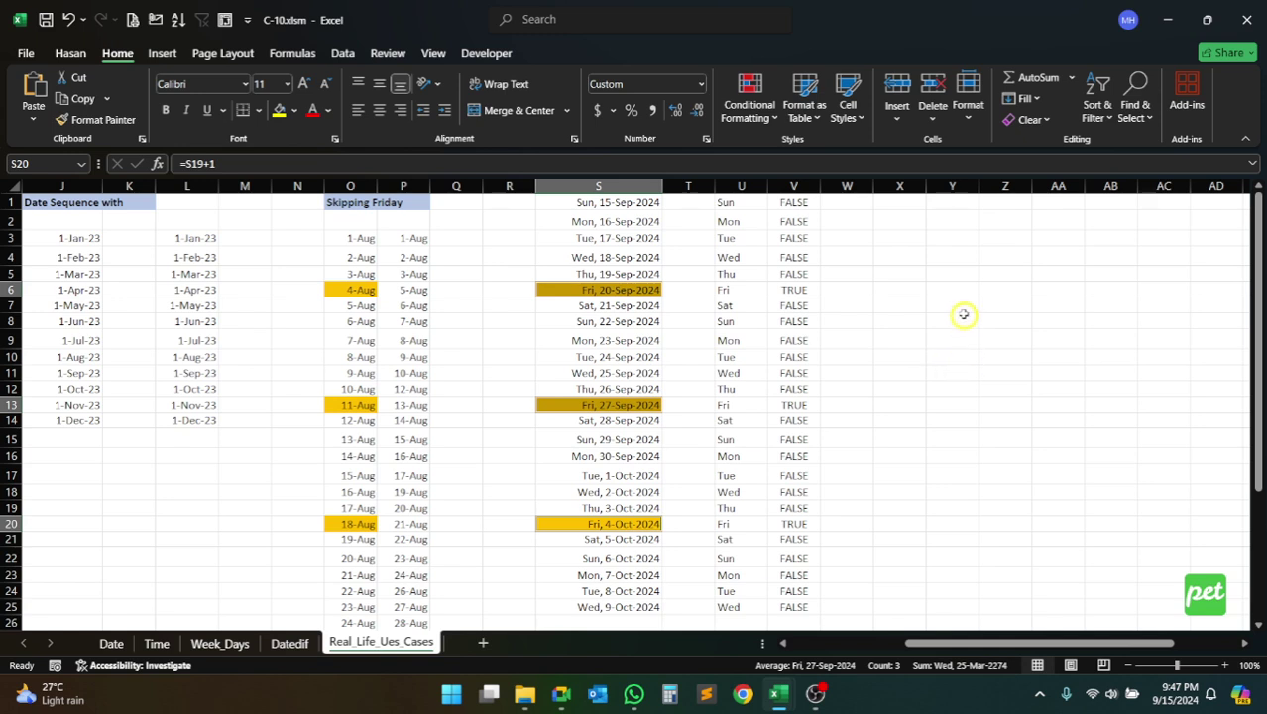
Examine the date formulas in S1 to S4 to see how each date builds on the cell above
left_click(625, 203)
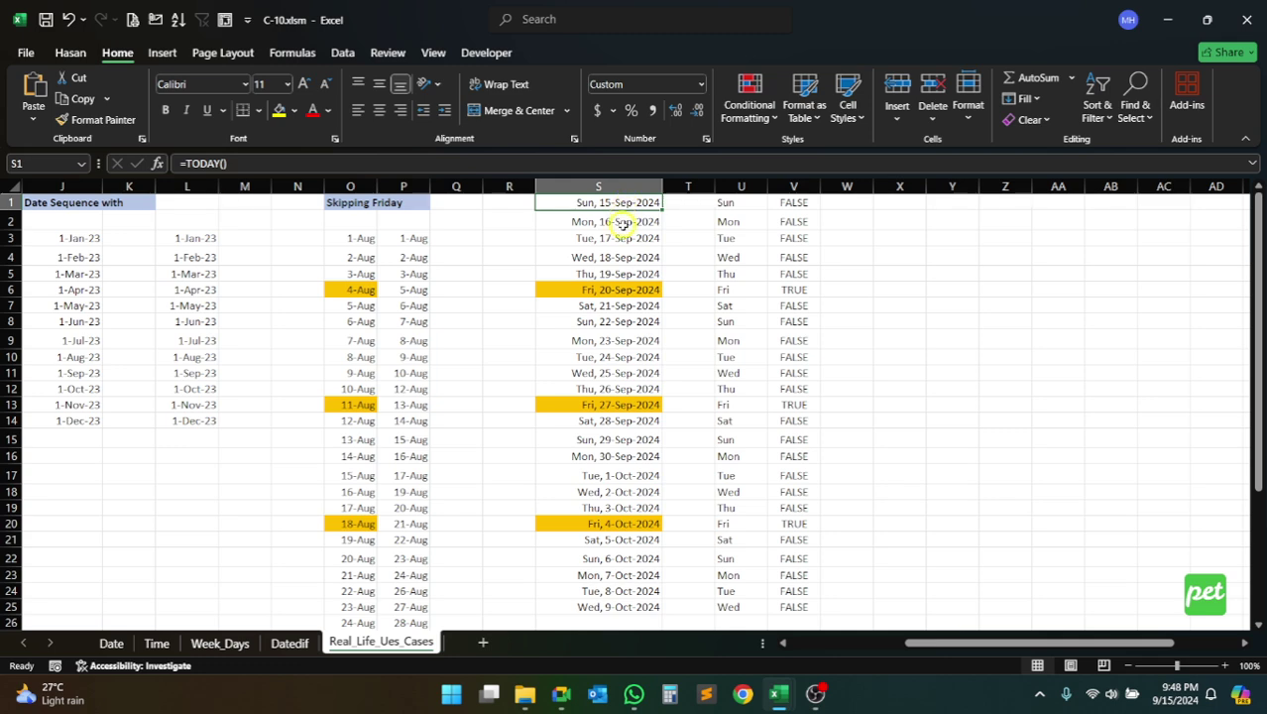
left_click(615, 256)
left_click(630, 203)
double_click(612, 221)
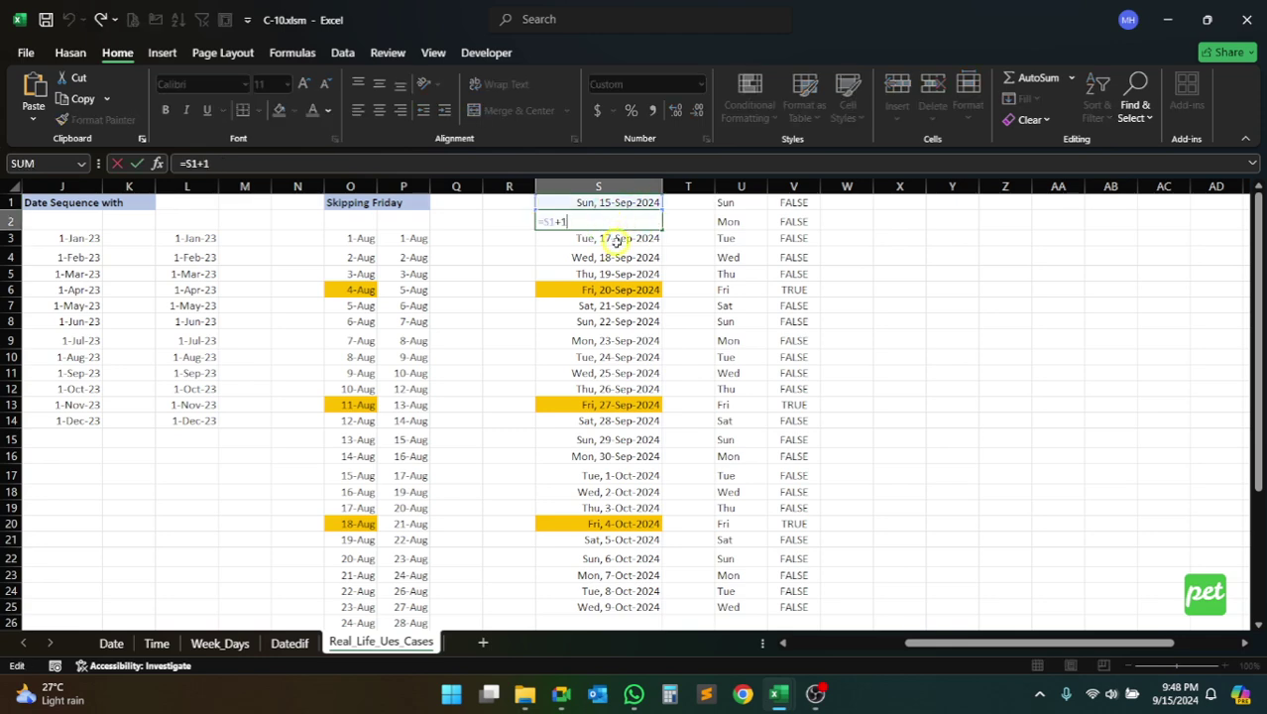
left_click(615, 252)
double_click(615, 251)
left_click(620, 221)
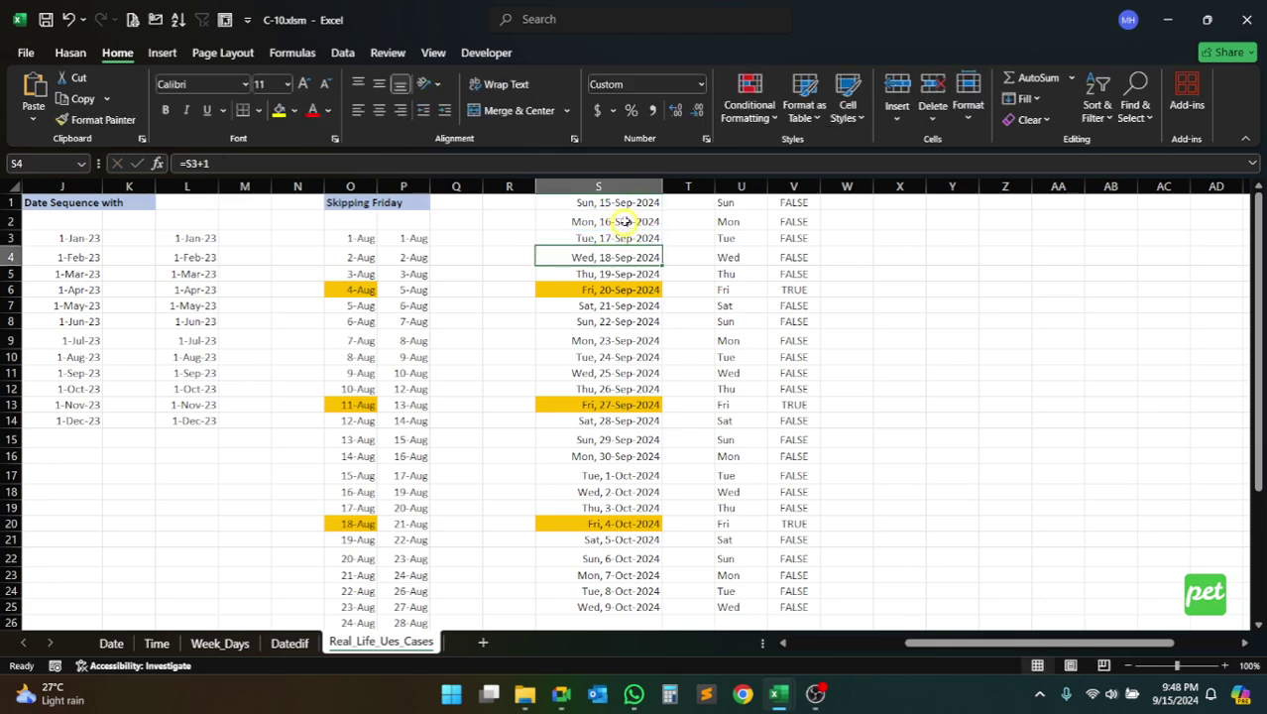
double_click(614, 221)
left_click(620, 253)
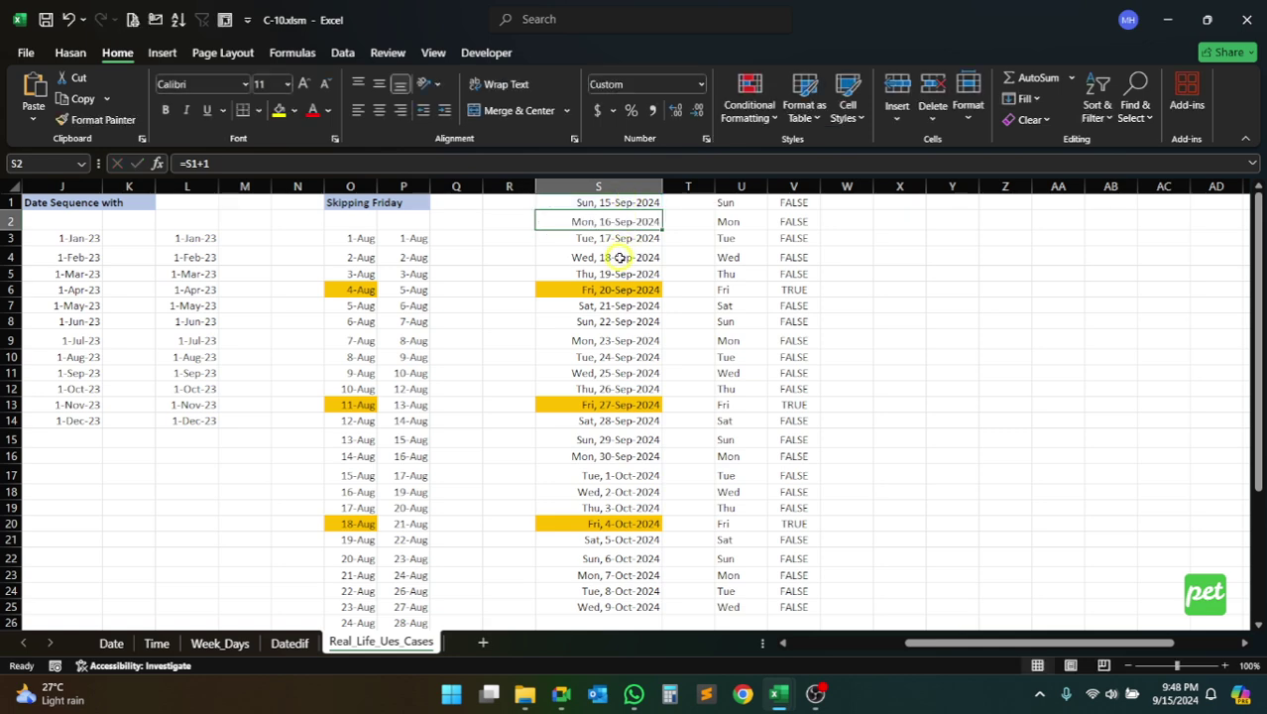
double_click(620, 254)
key("Escape")
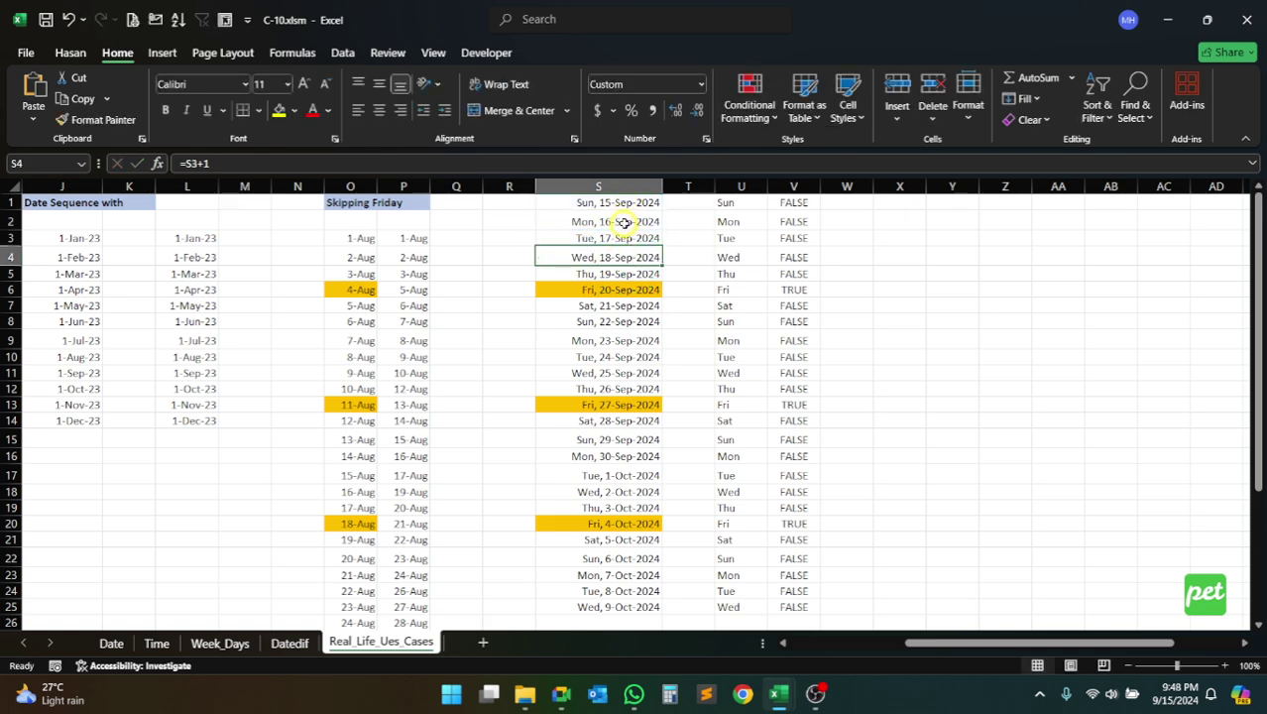
left_click(620, 220)
left_click(624, 202)
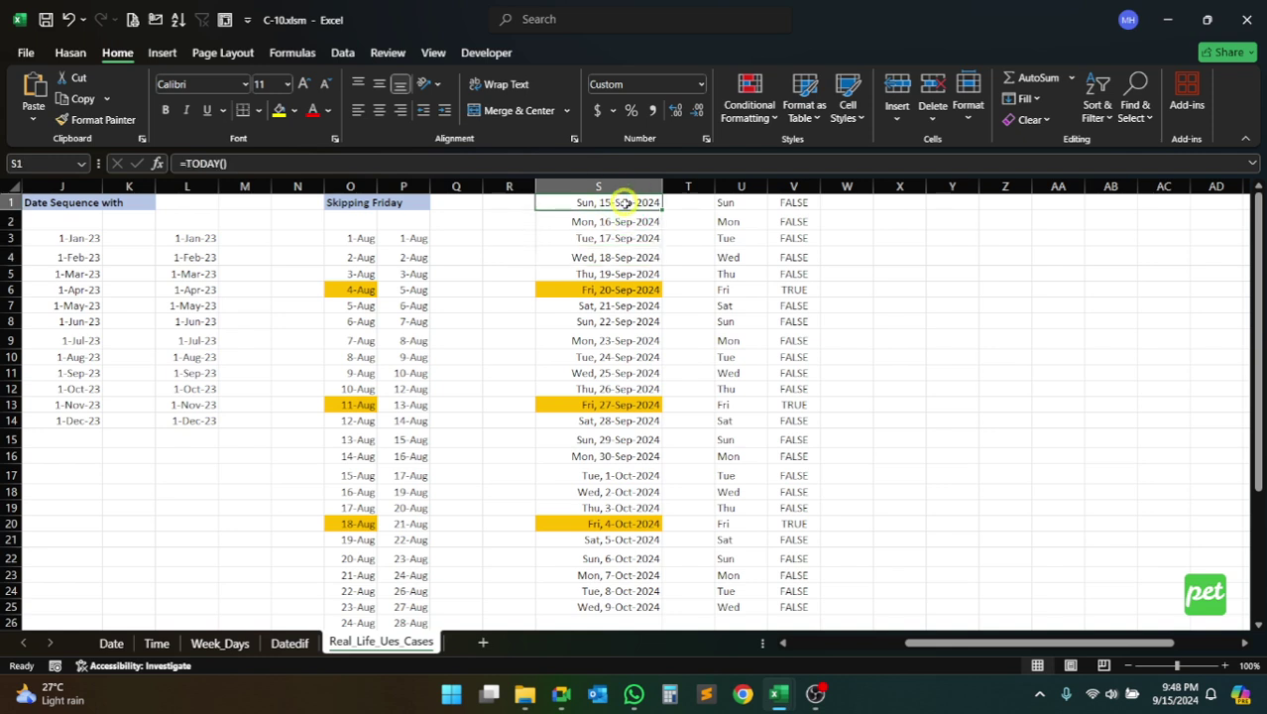
left_click(622, 238)
left_click(622, 221)
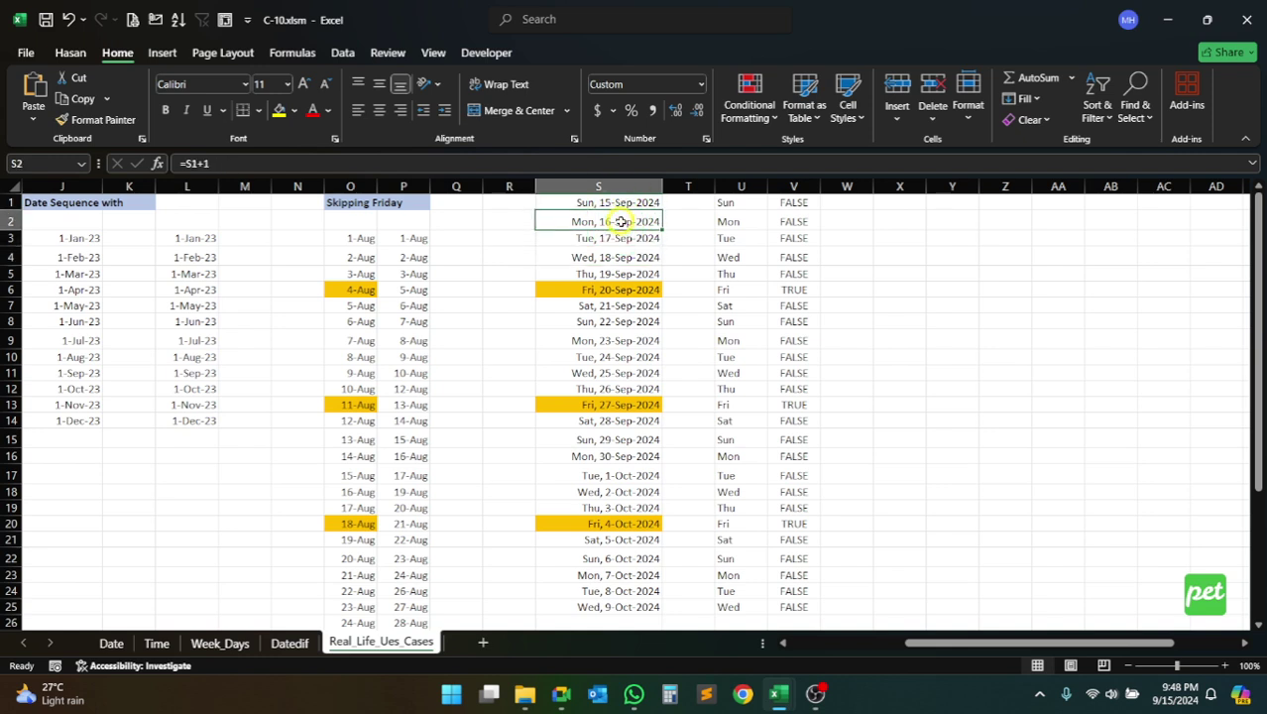
Replace the start date in S1 with the fixed date 9-20
left_click(617, 203)
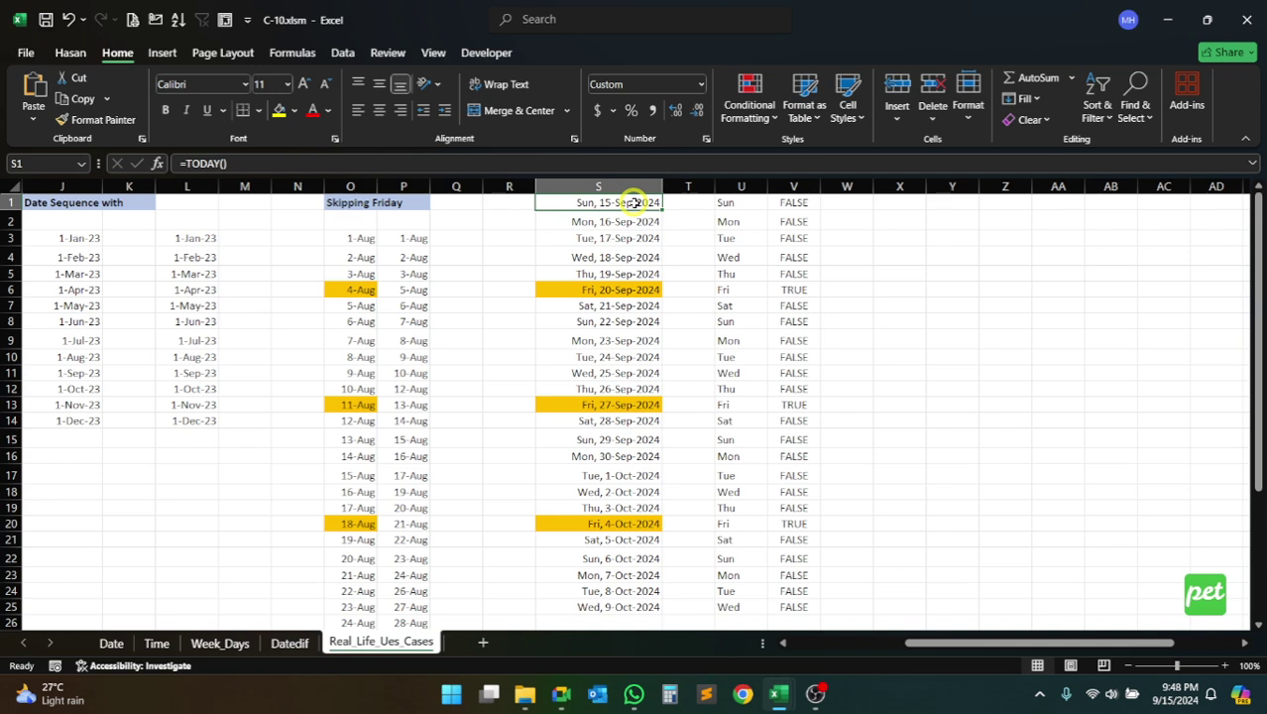
type("9-20")
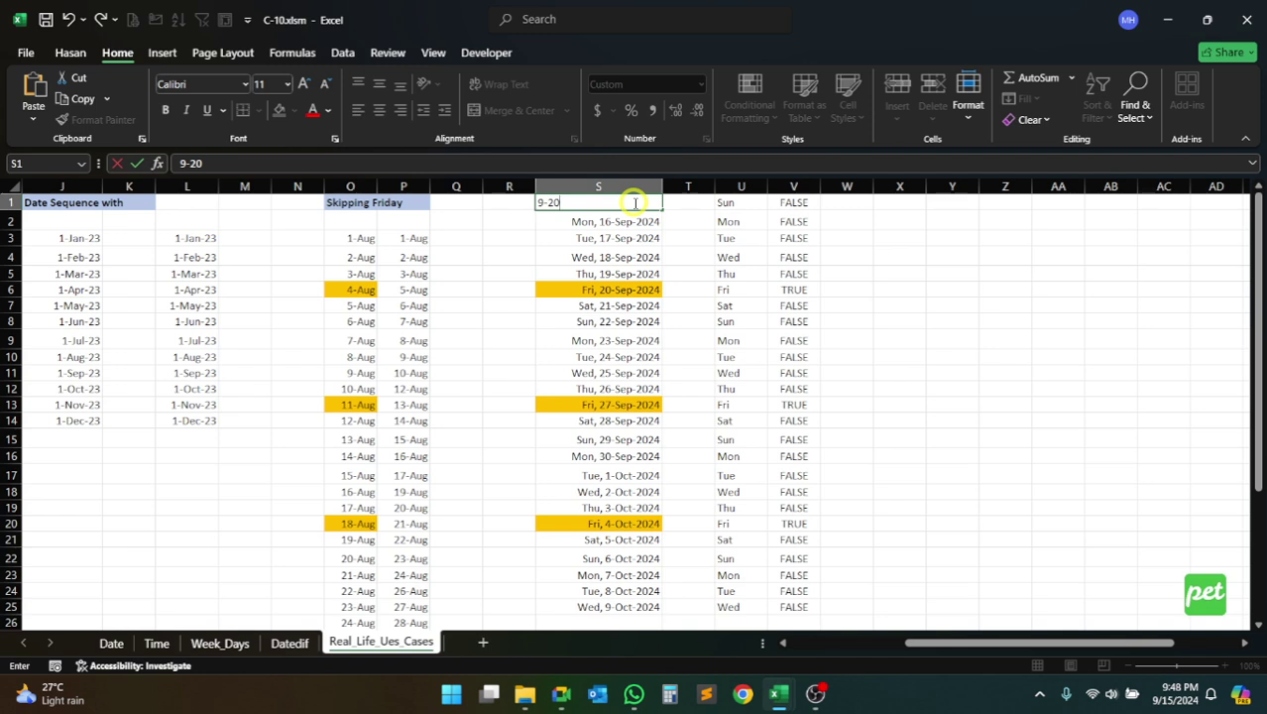
left_click(1244, 642)
left_click(1245, 642)
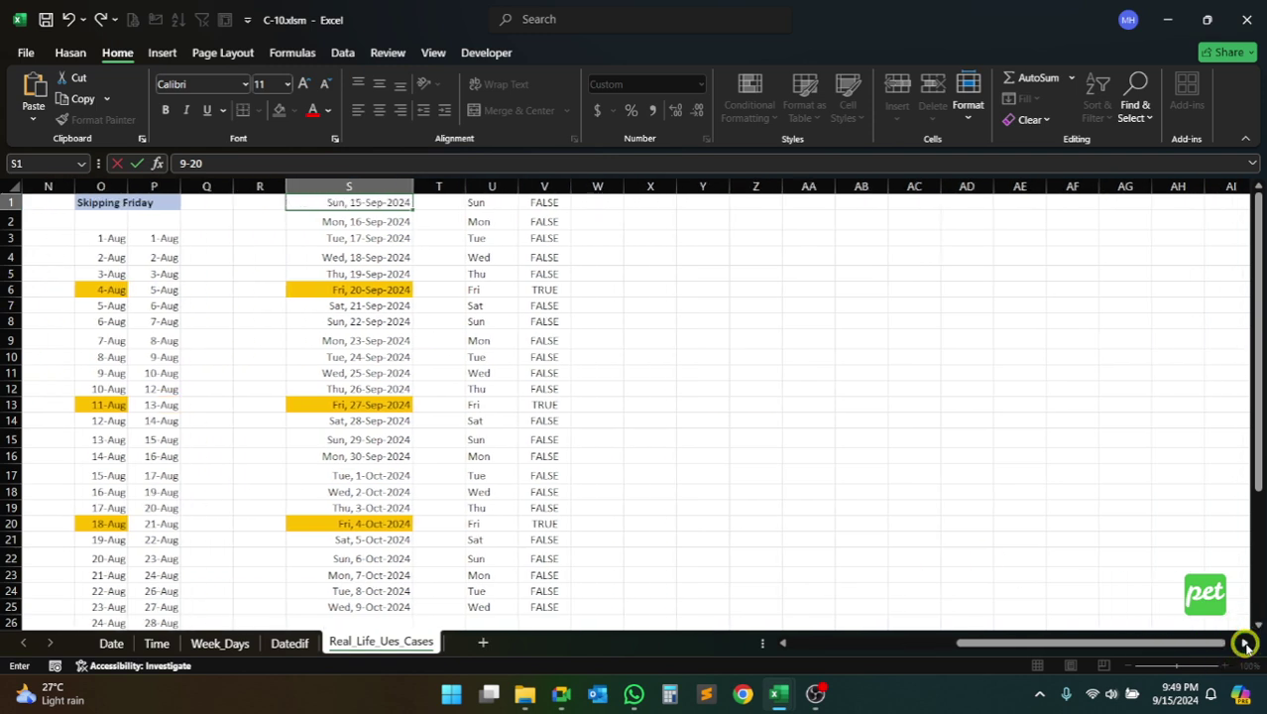
left_click(1244, 642)
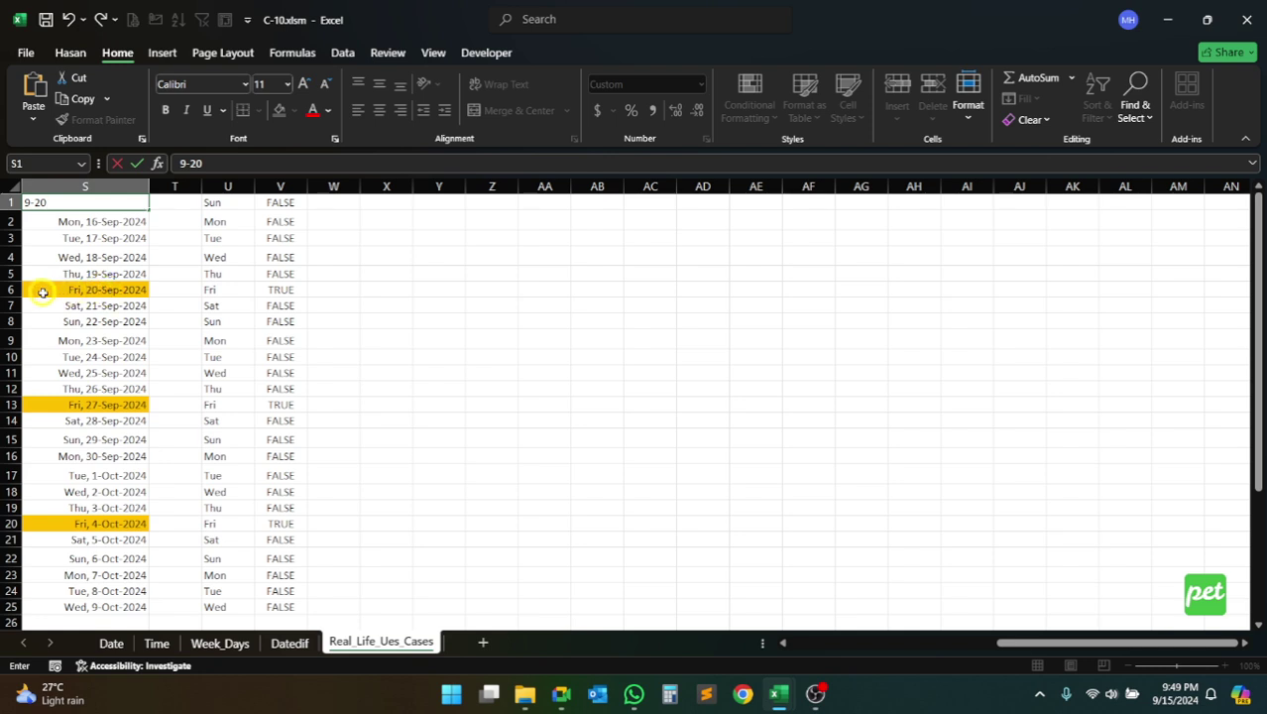
left_click(65, 204)
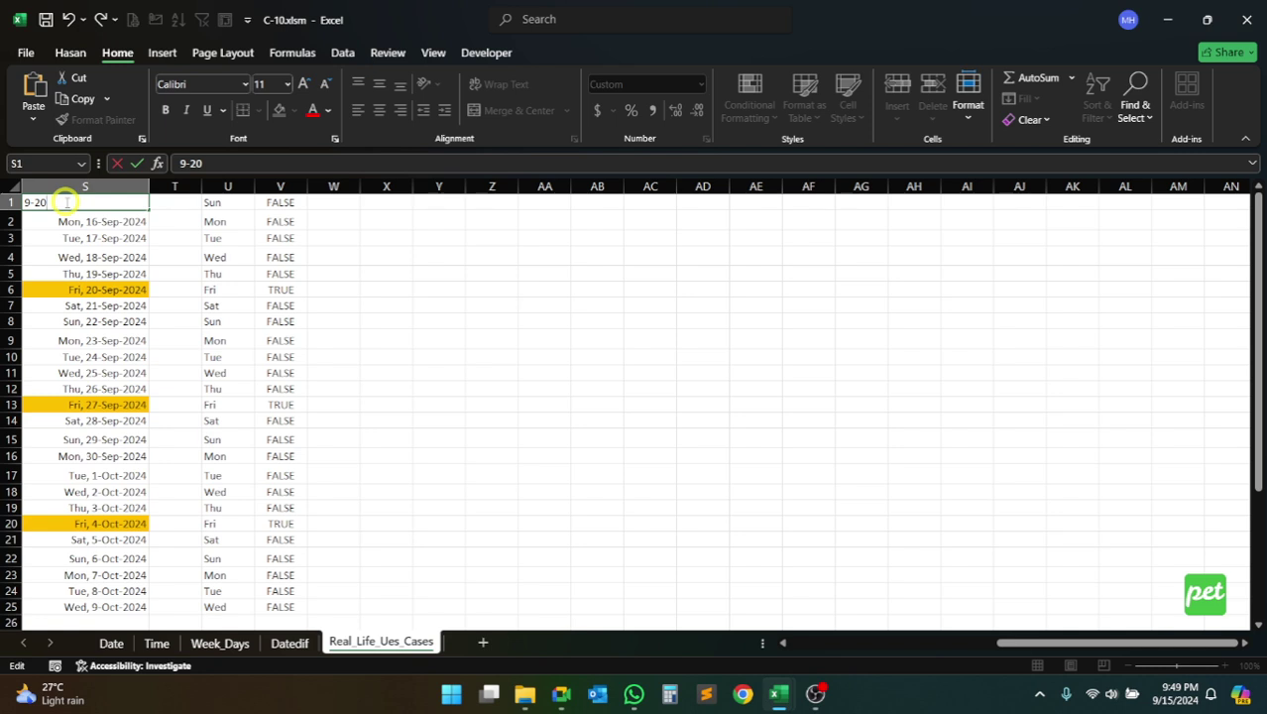
key("Return")
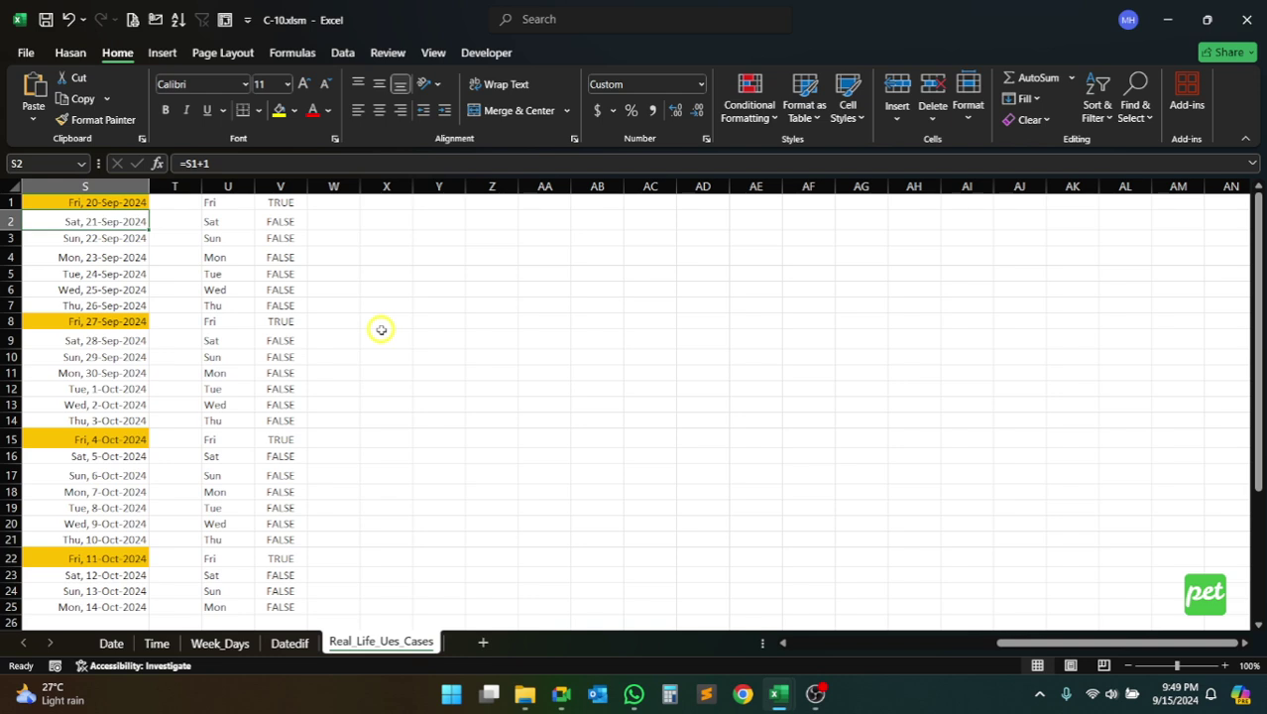
Check the TRUE results in V1, V8, V15 and V22 by selecting them together, and inspect the date in S1
left_click(283, 202)
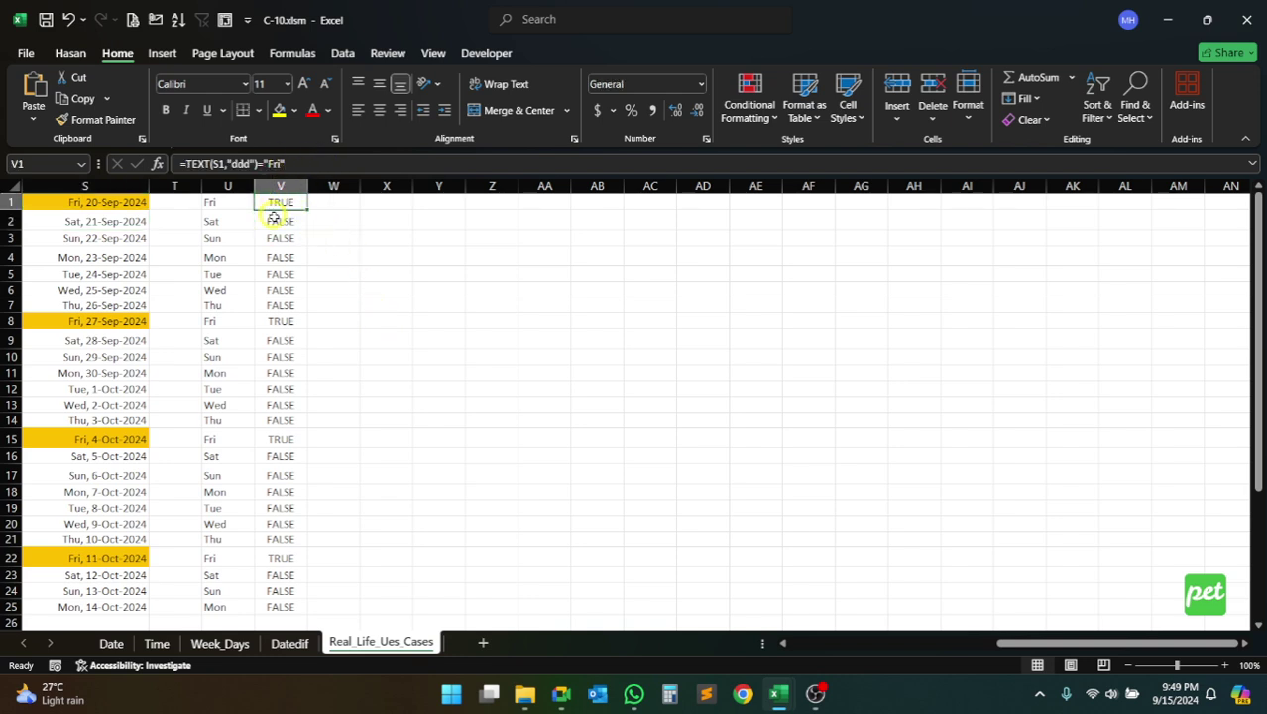
left_click(281, 322, "ctrl")
left_click(277, 439, "ctrl")
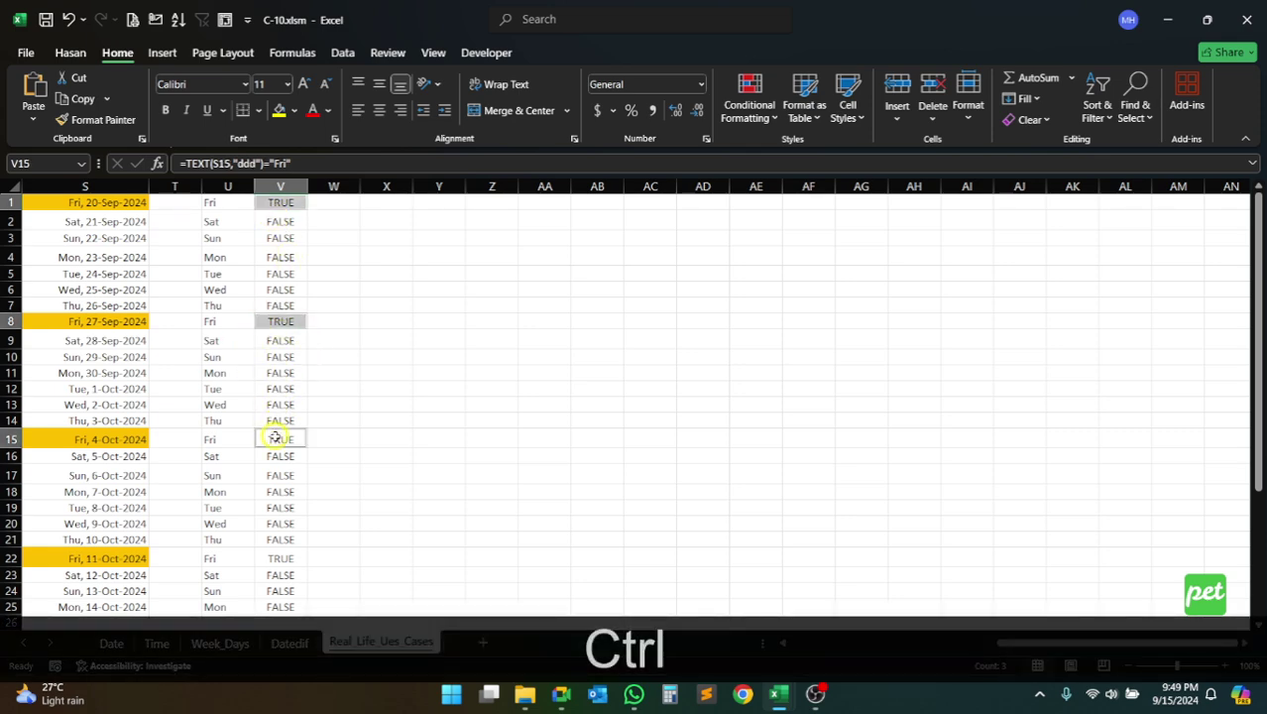
left_click(269, 559, "ctrl")
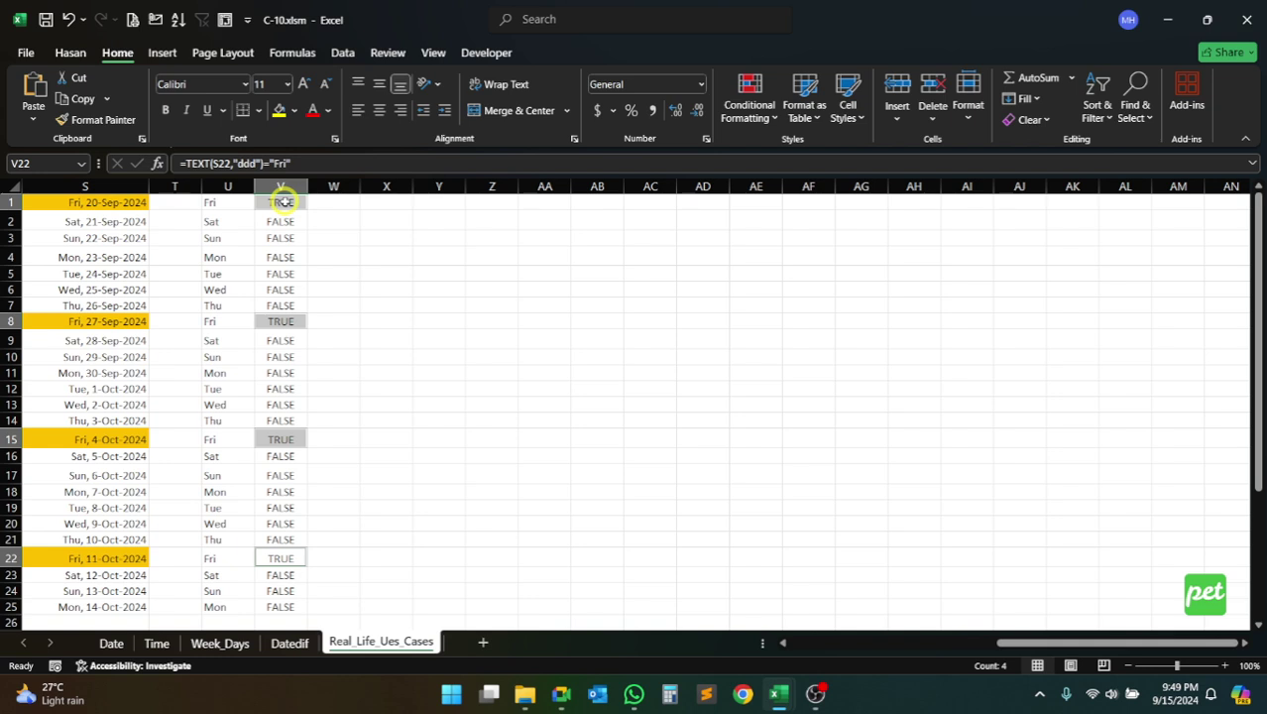
left_click(129, 203)
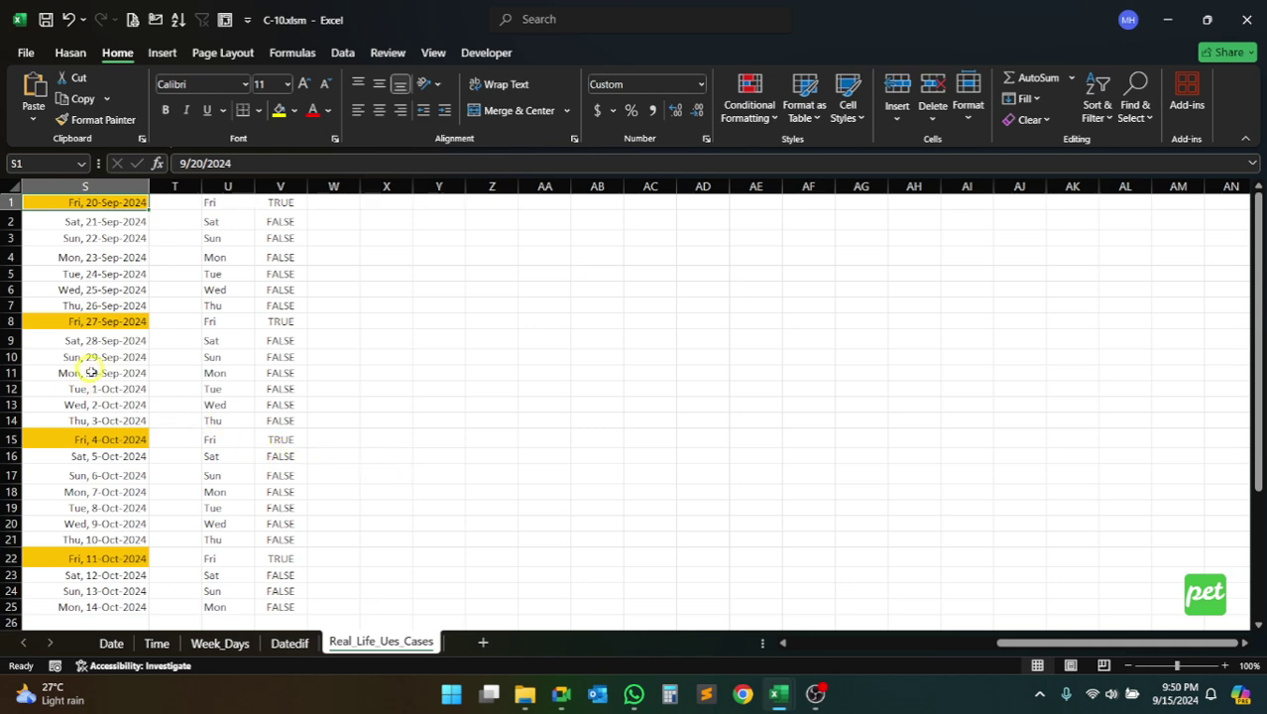
Extend the date sequence by copying the formula in S25 down to S26:S43
scroll(96, 388, "down", 3)
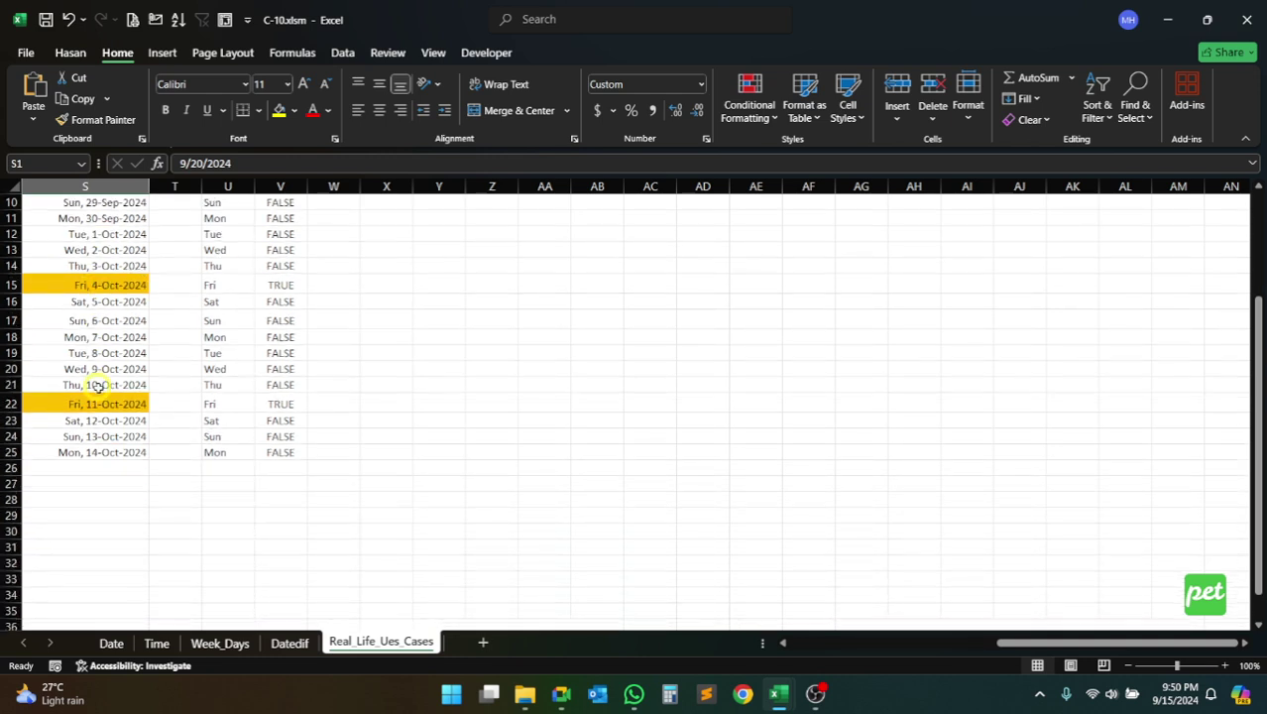
left_click(107, 235)
left_click(103, 453)
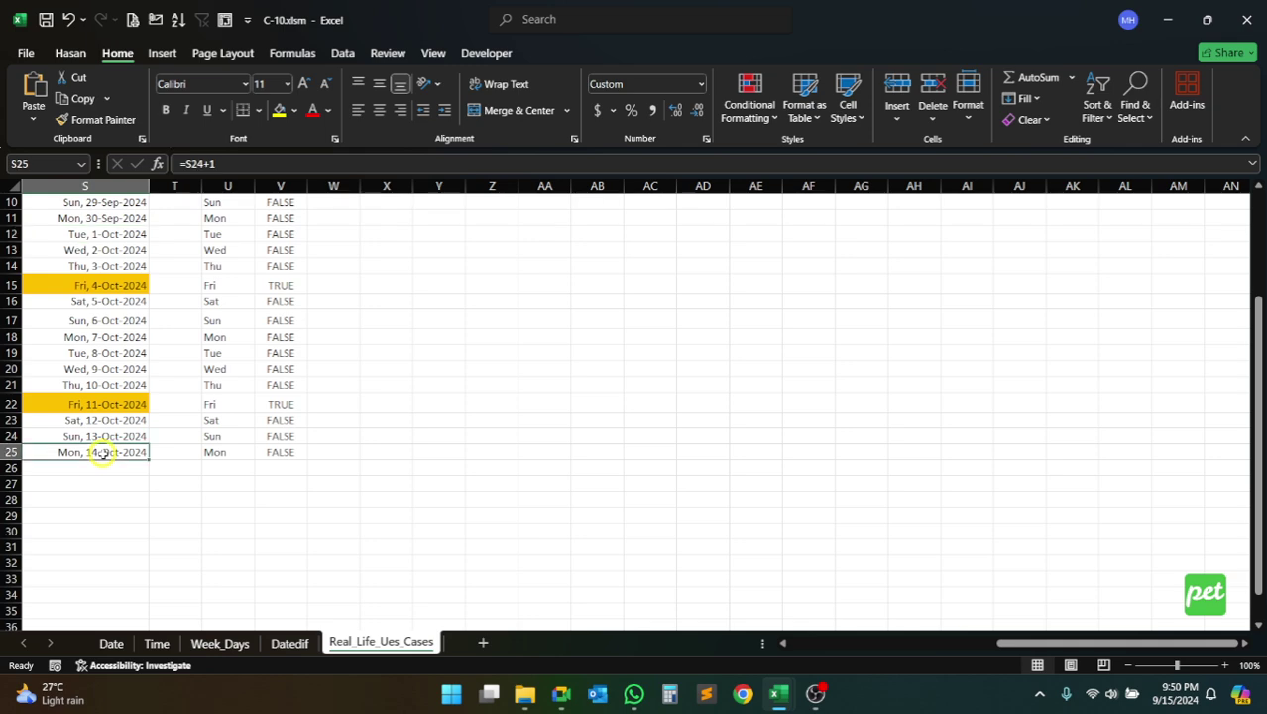
key("ctrl+c")
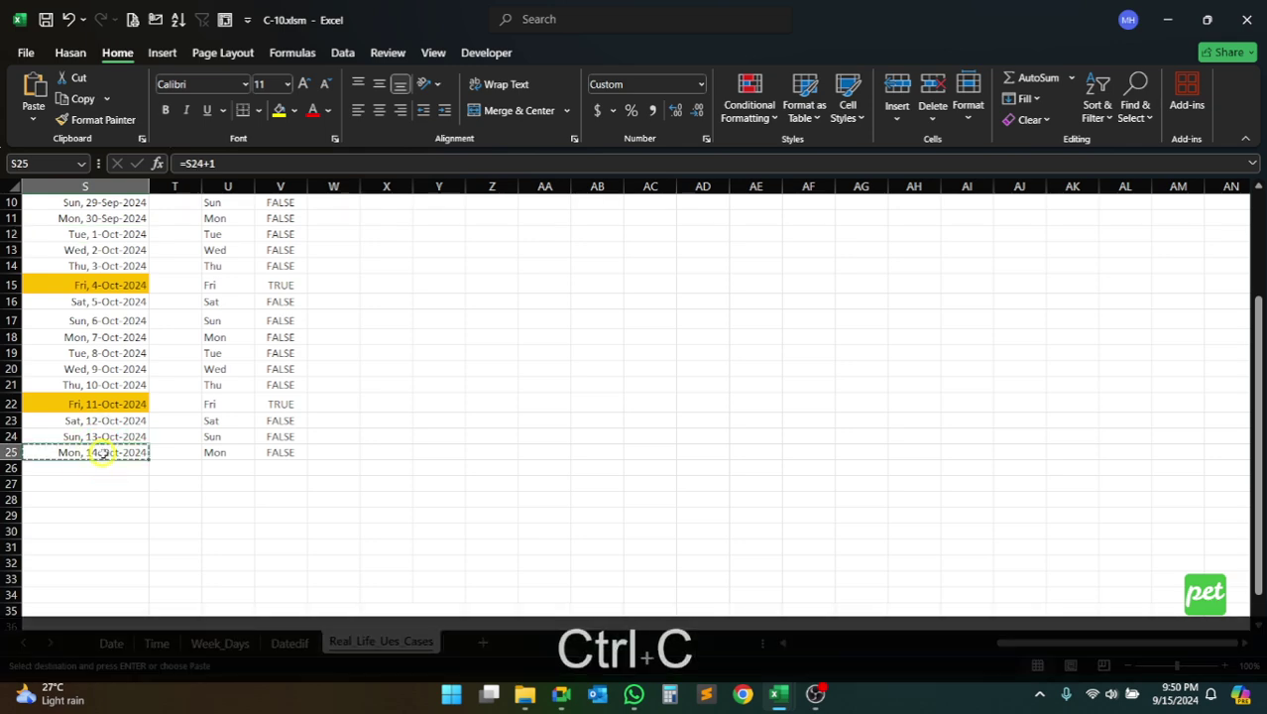
left_click(99, 465)
scroll(90, 515, "down", 4)
left_click(87, 537, "shift")
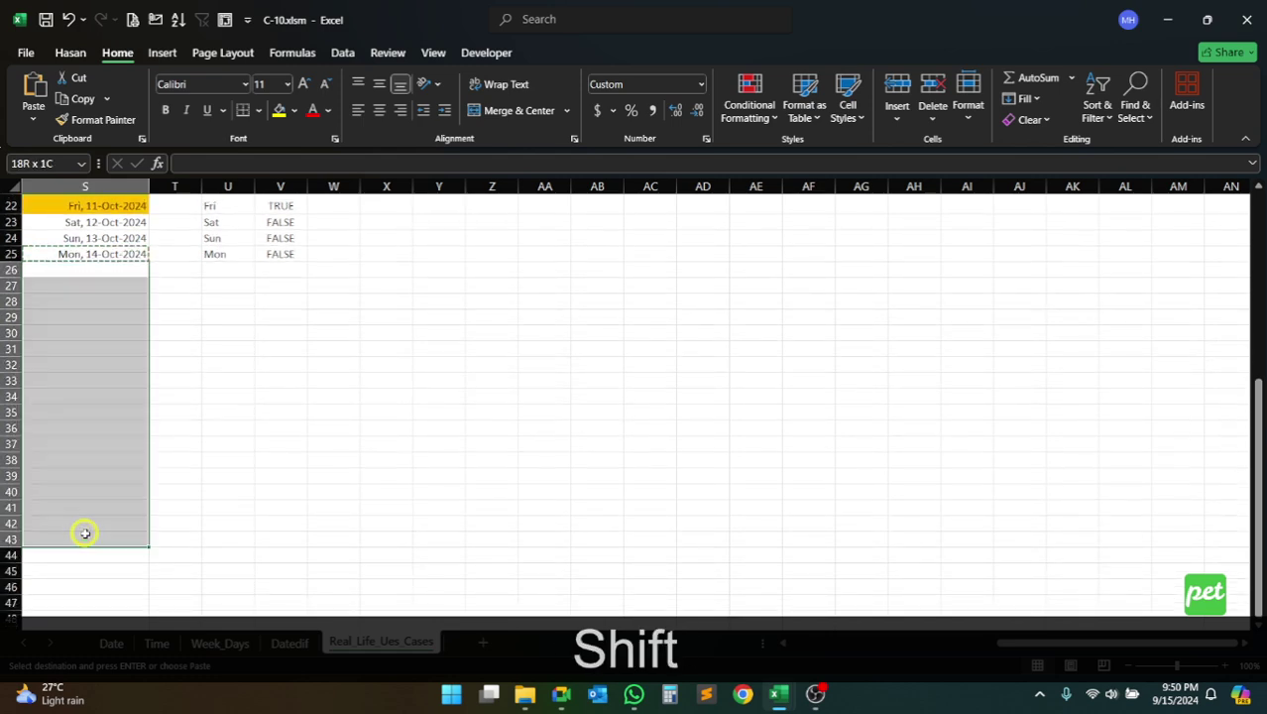
right_click(94, 469)
left_click(189, 285)
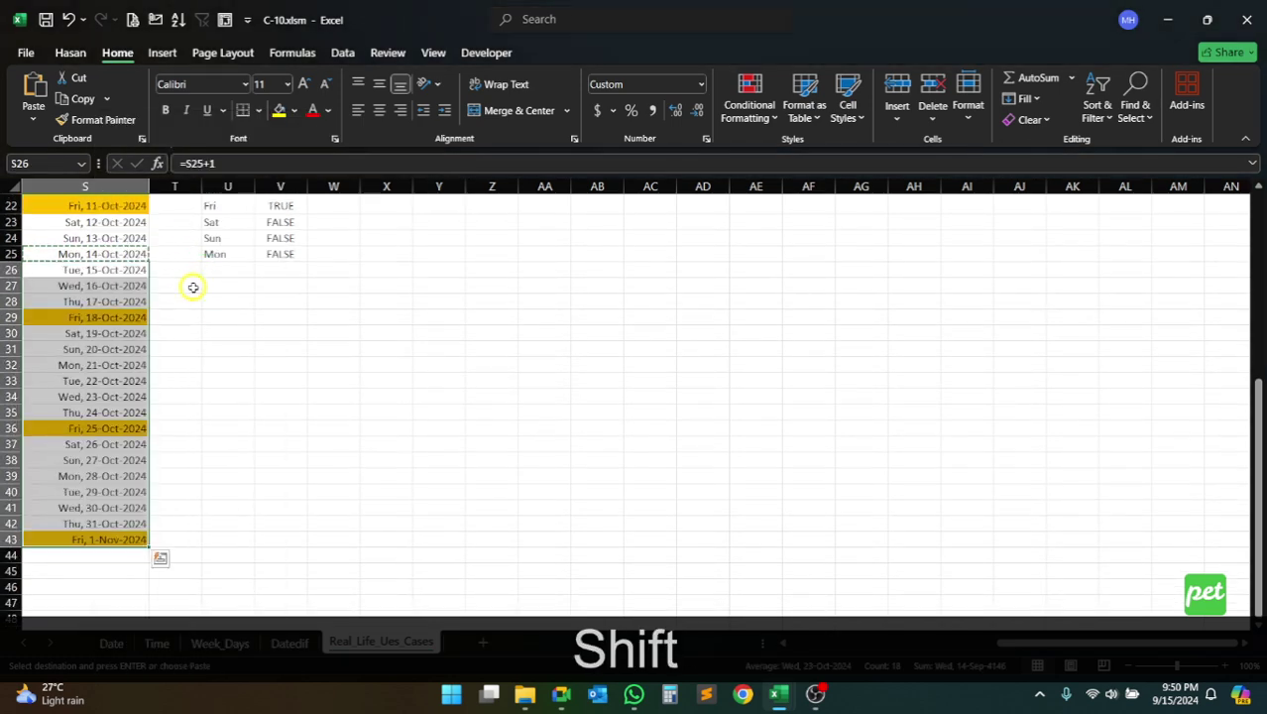
Insert five blank columns, T to X, between the date column and the weekday helper columns
scroll(131, 397, "up", 6)
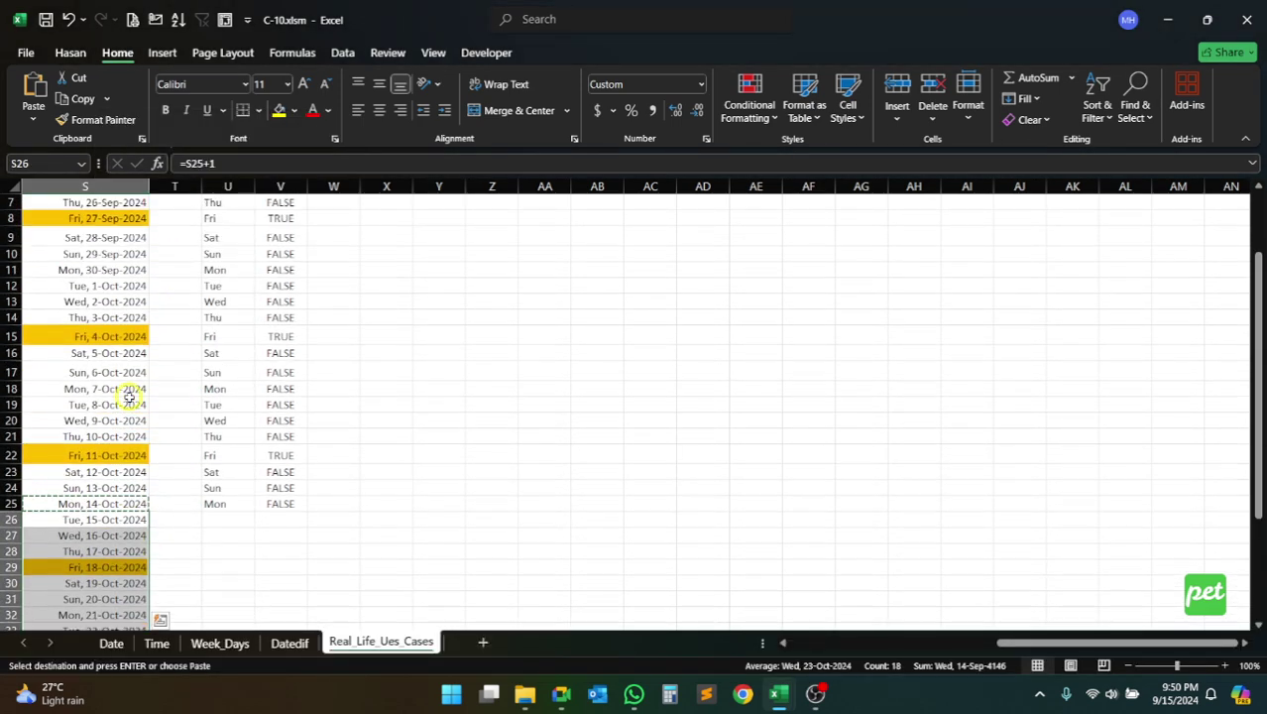
scroll(127, 392, "down", 2)
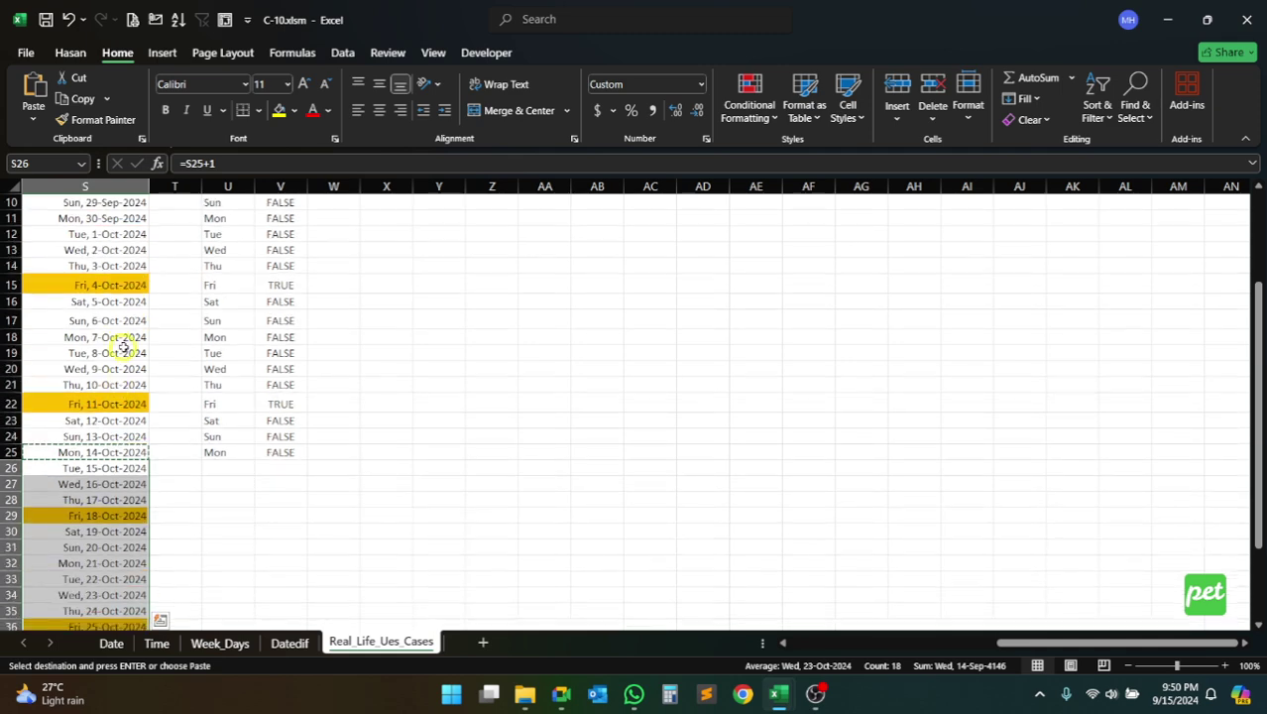
left_click(1258, 625)
left_click(1257, 625)
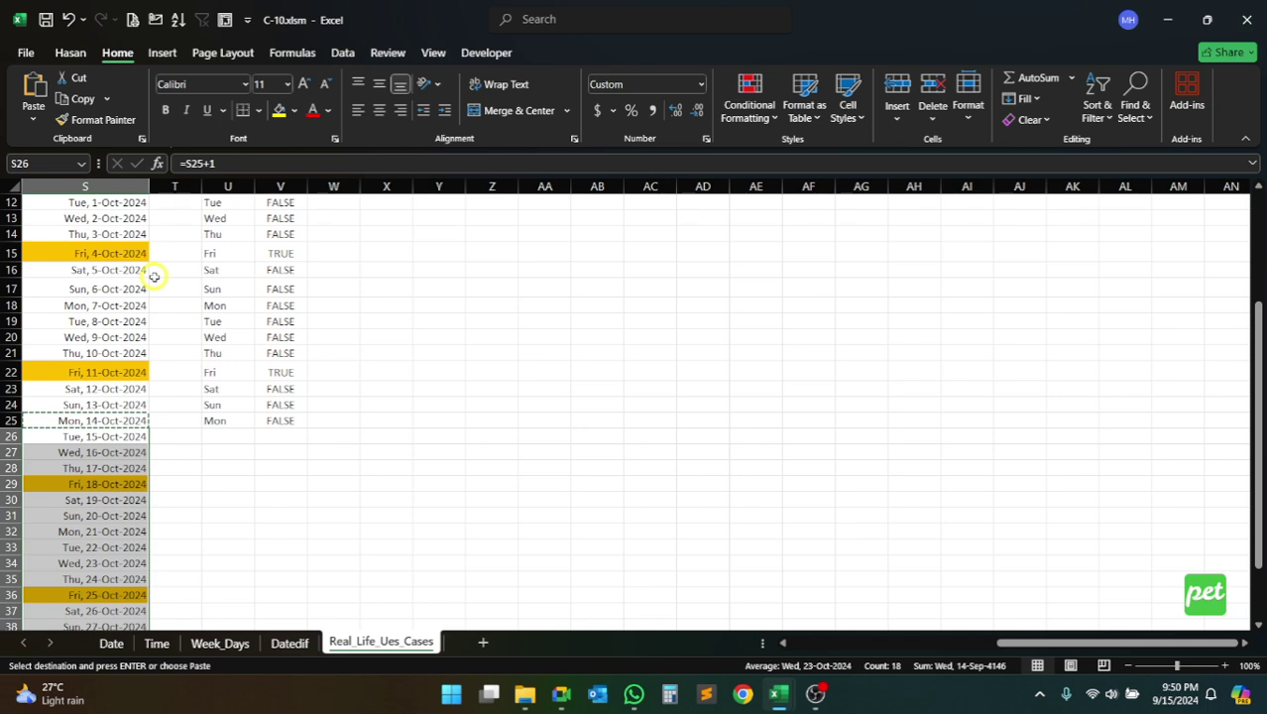
left_click(173, 253)
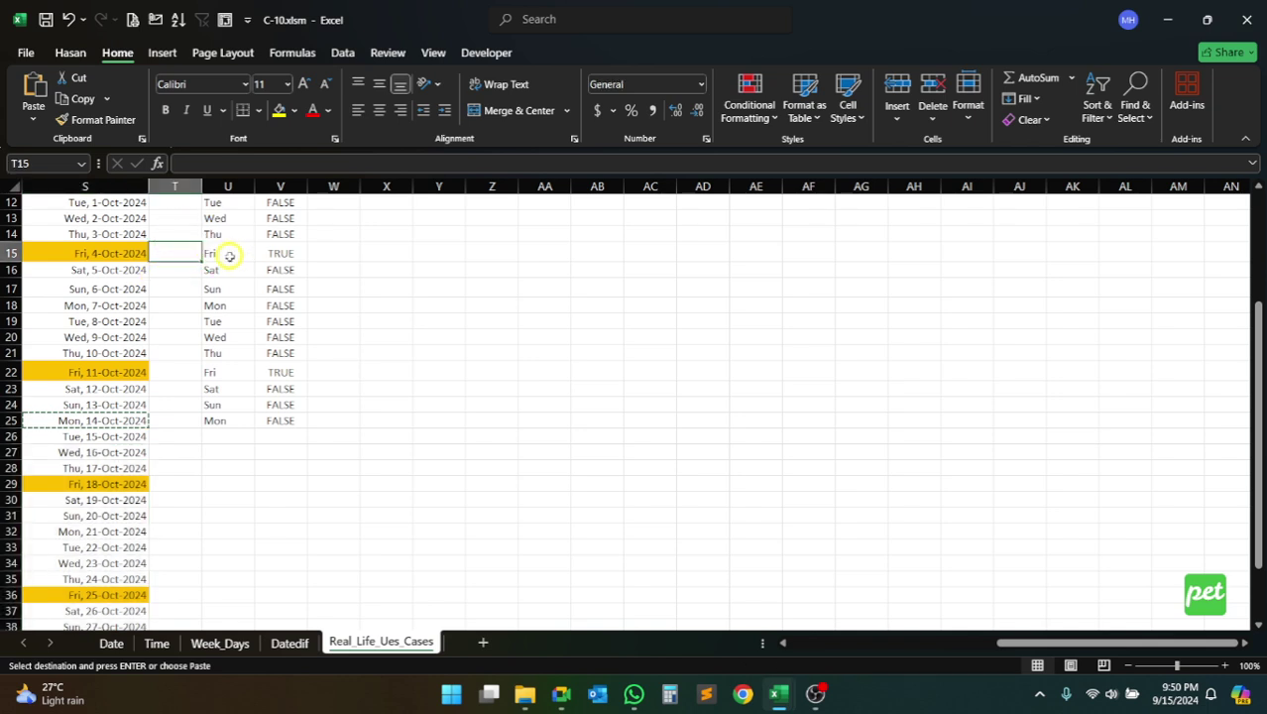
left_click_drag(187, 186, 368, 198)
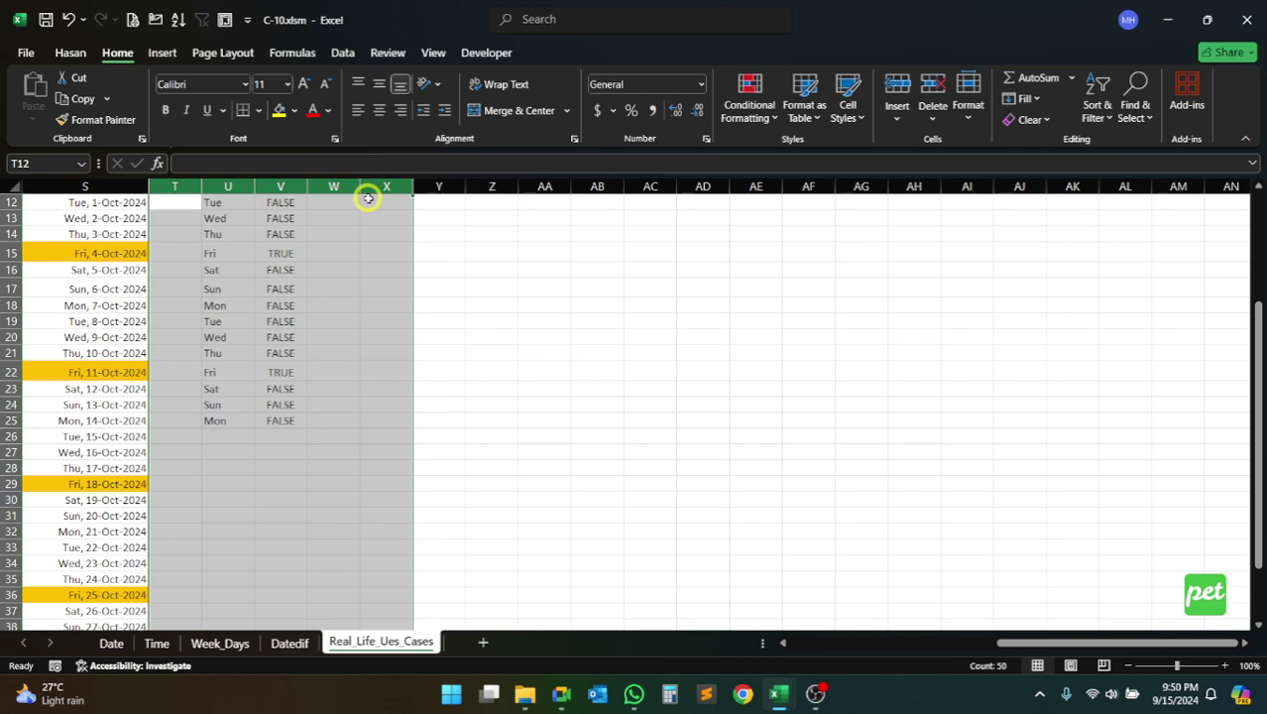
key("ctrl+KP_Add")
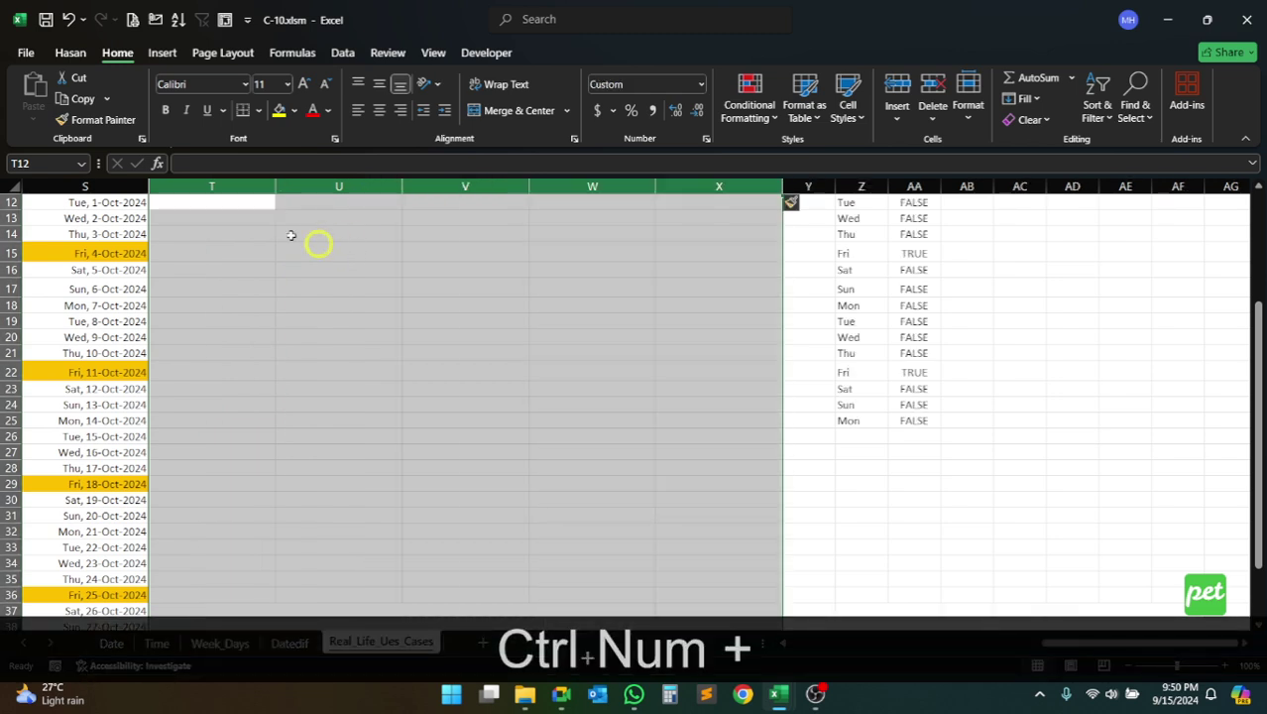
Enter the number 2562 in T14
left_click(193, 234)
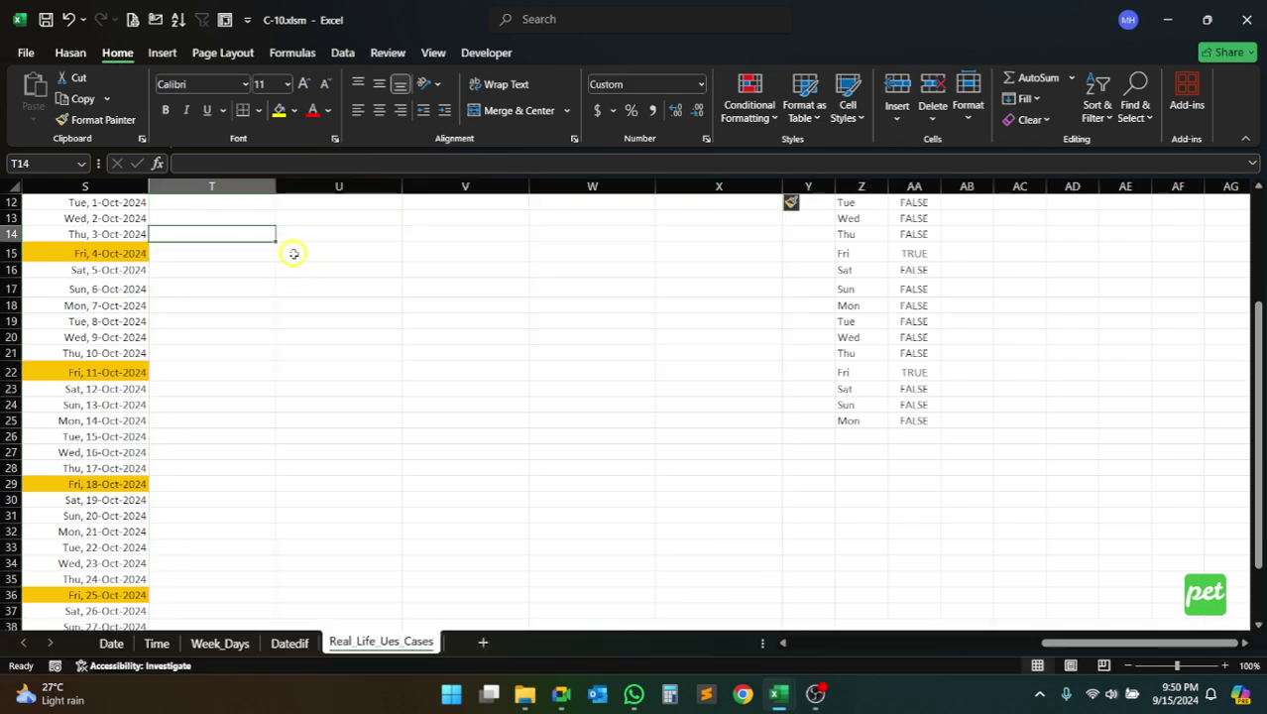
type("2561")
key("Return")
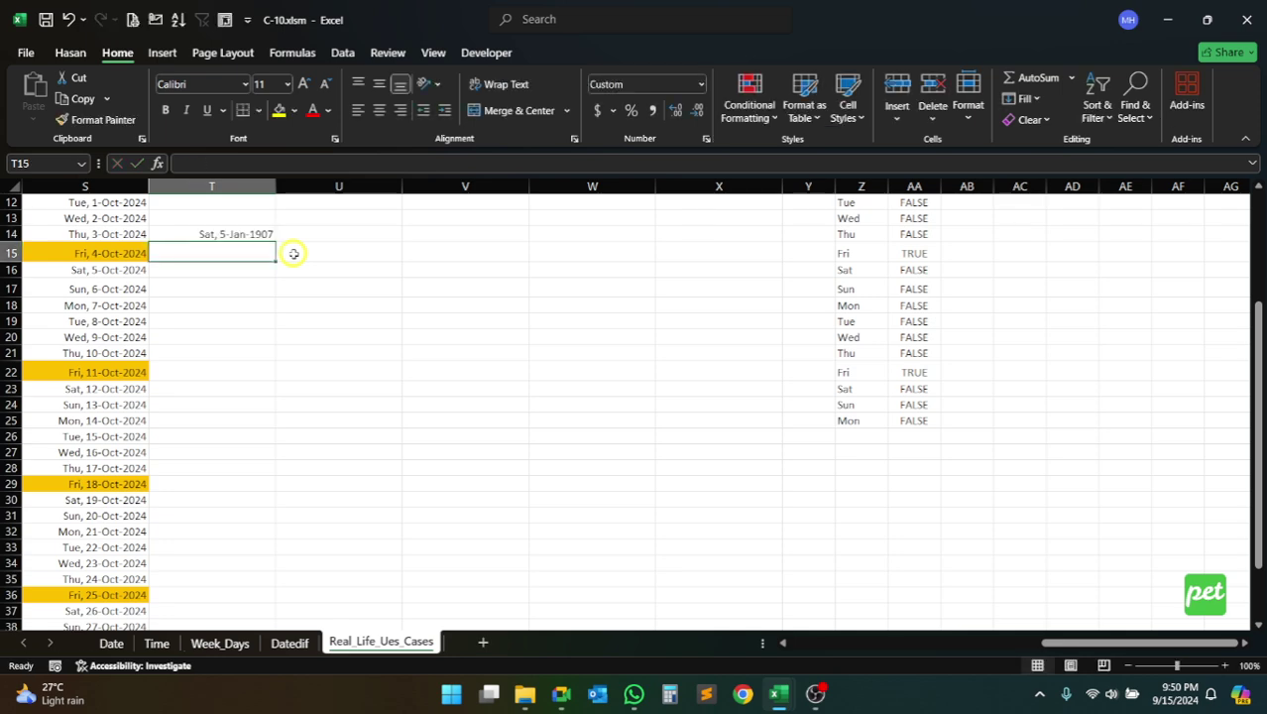
Apply the Number format to columns T to V
left_click_drag(202, 186, 490, 194)
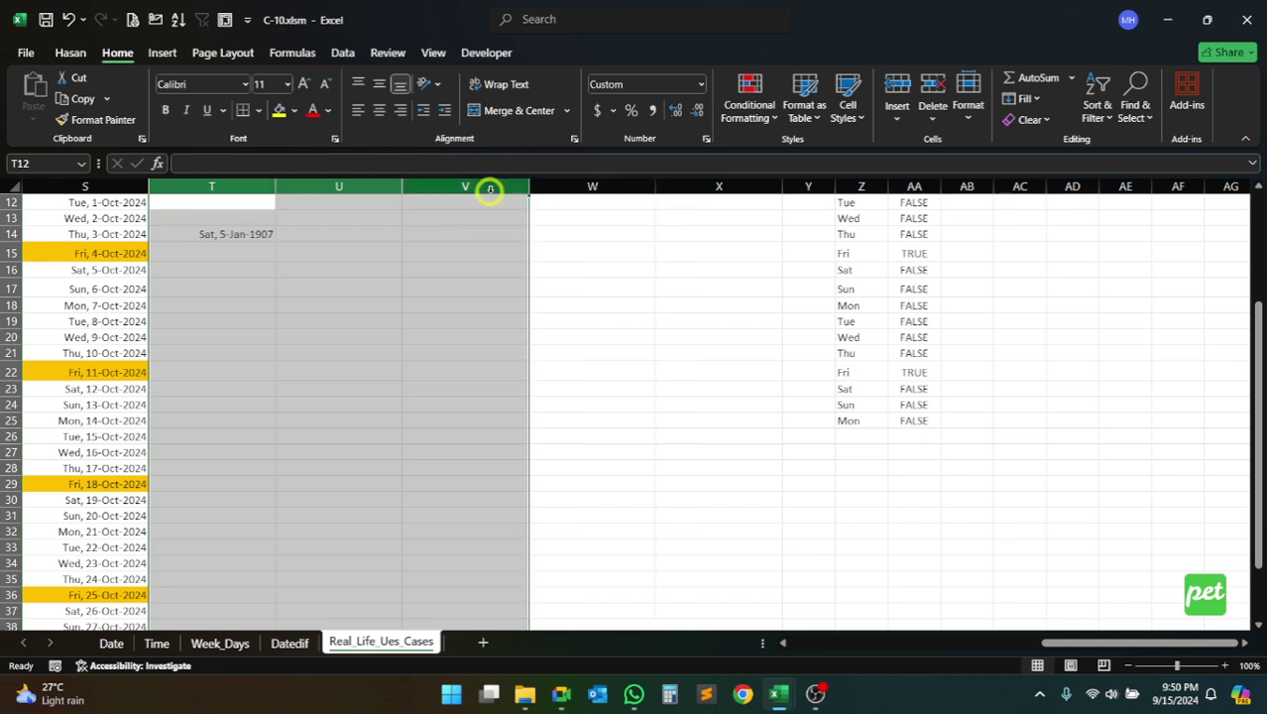
left_click(697, 84)
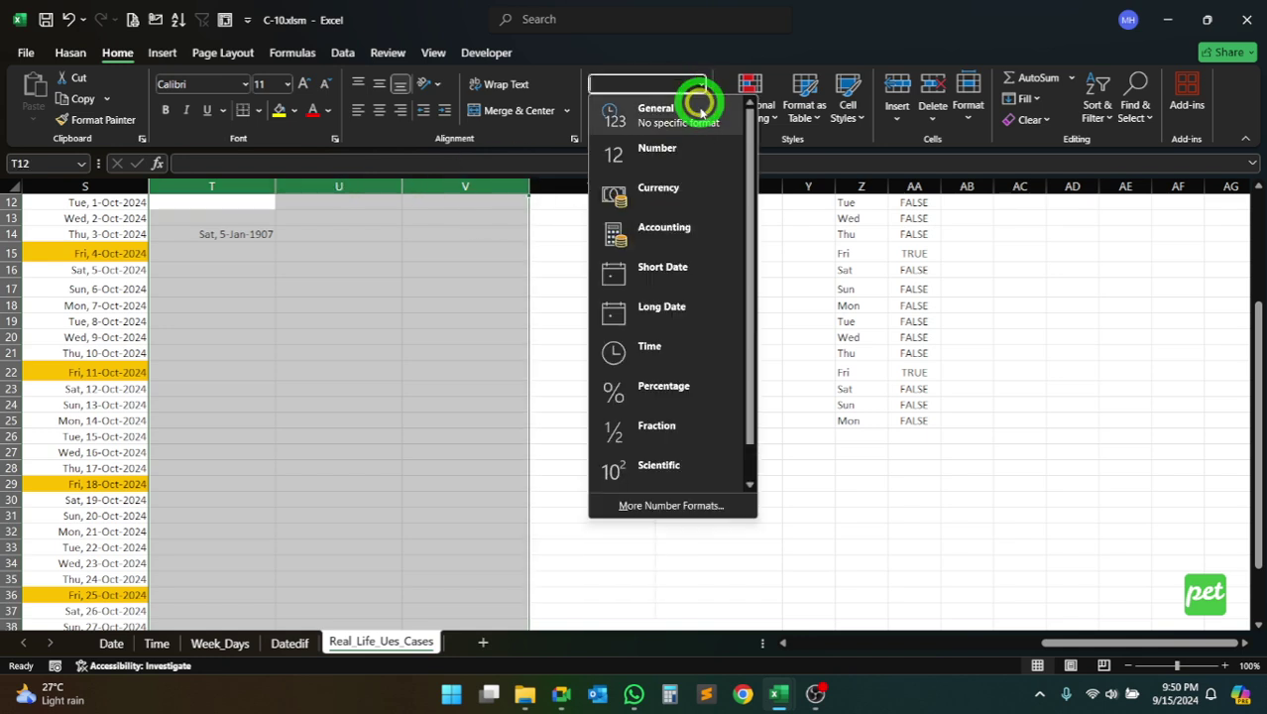
left_click(654, 142)
left_click(236, 234)
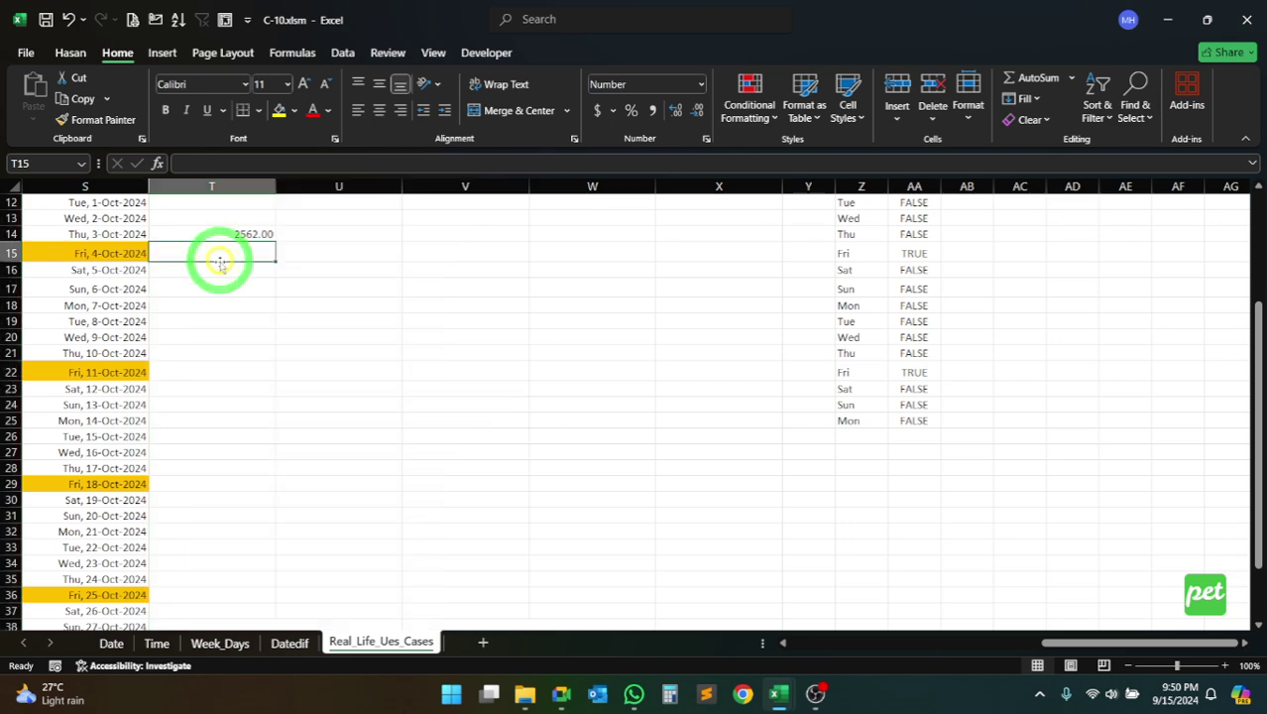
Enter 258 in T16 and reselect that cell to check its formatting
left_click(200, 266)
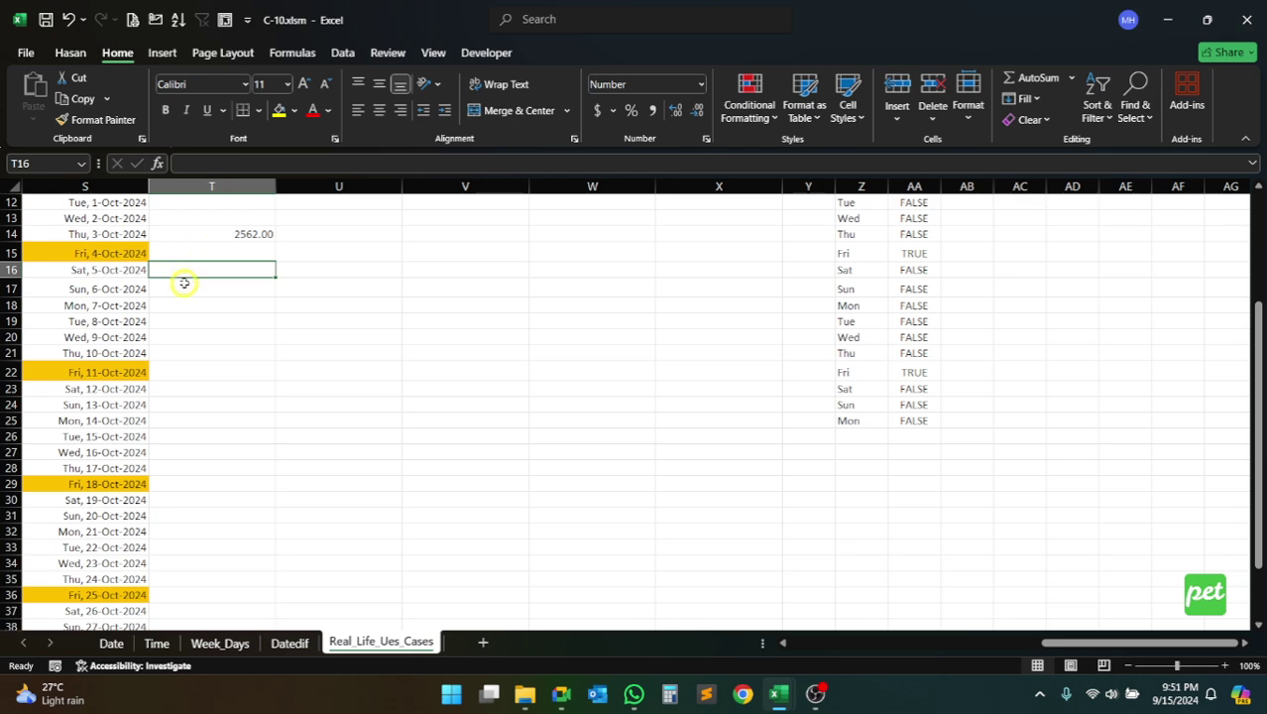
type("258")
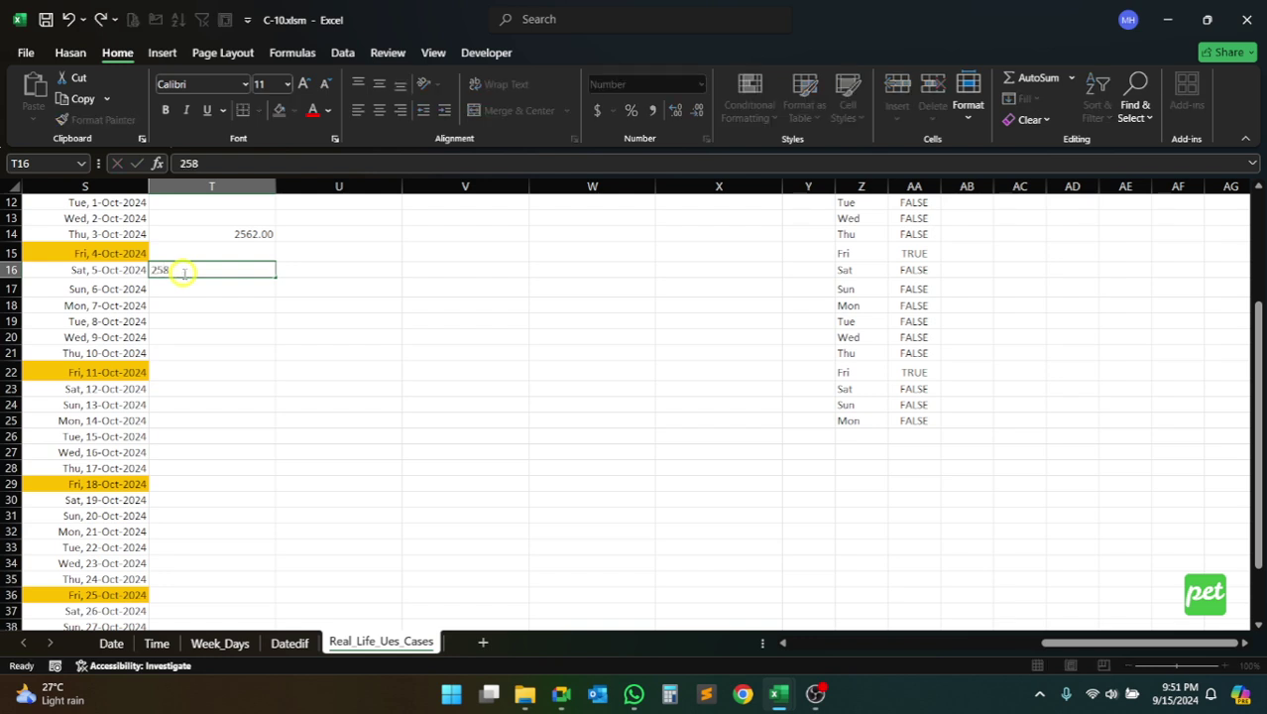
key("Return")
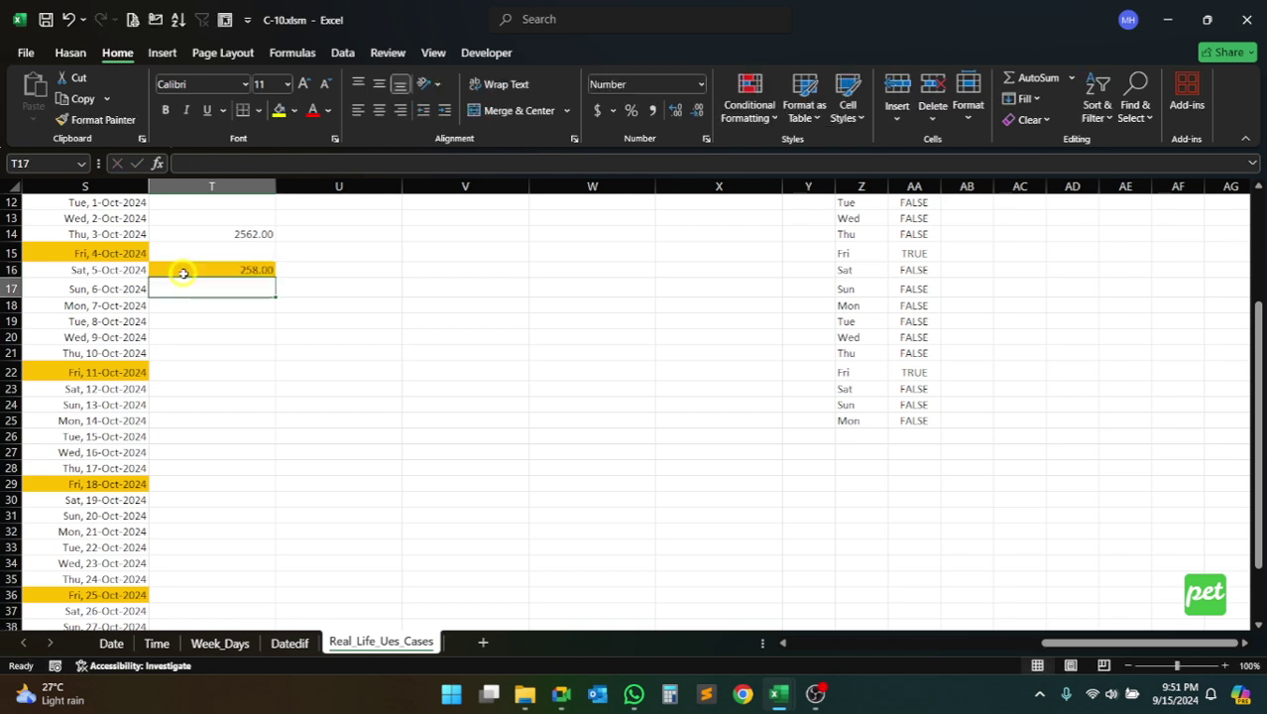
left_click(183, 271)
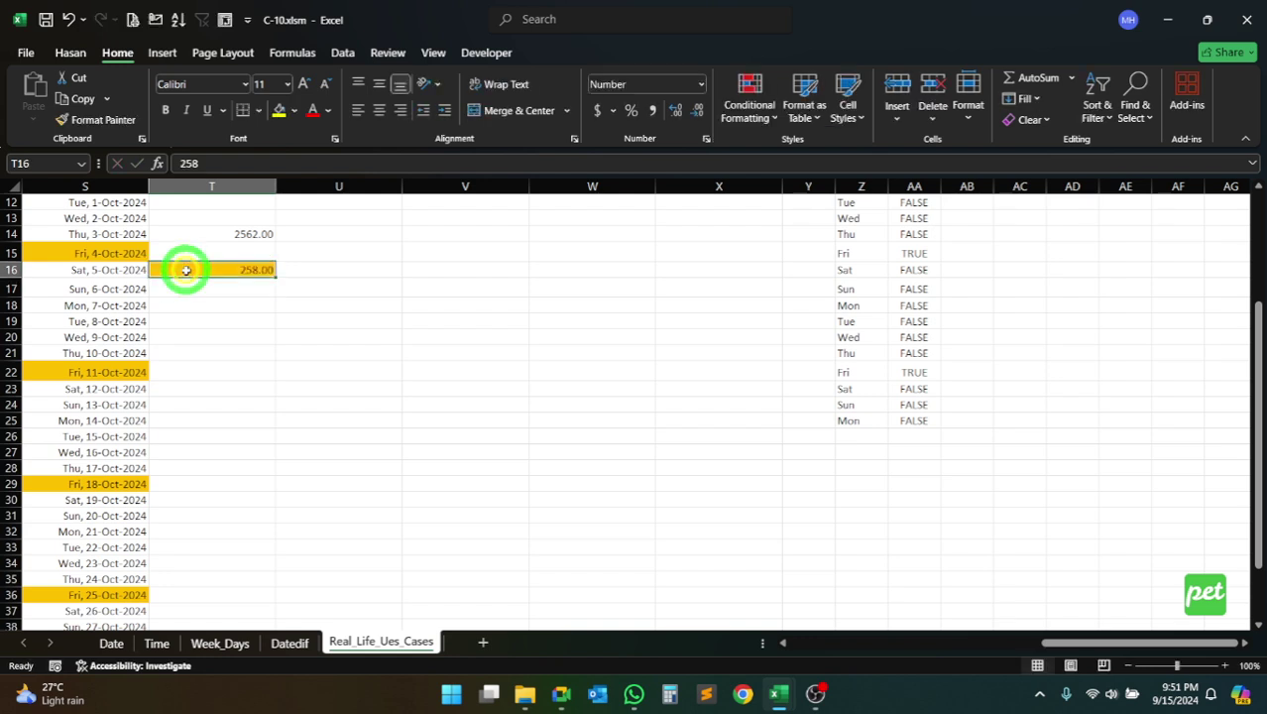
Clear the conditional formatting rules from columns T to W only
left_click(214, 187)
left_click_drag(214, 188, 635, 190)
left_click(749, 99)
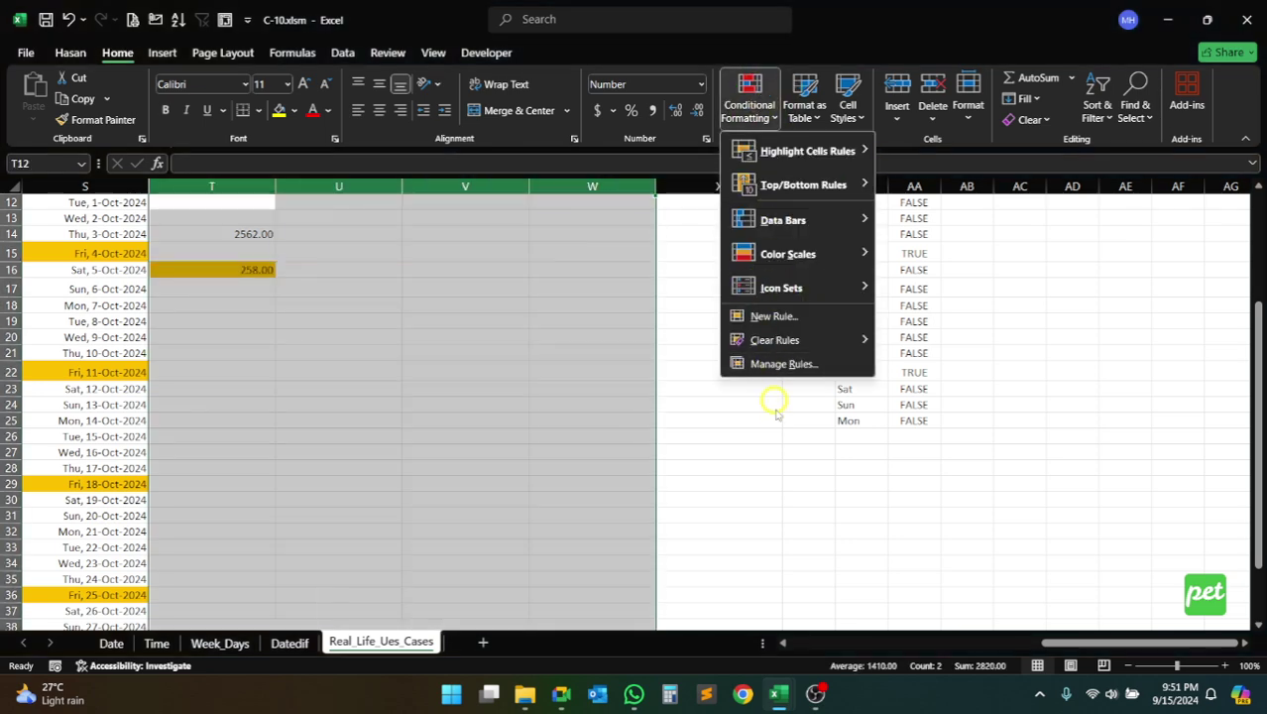
mouse_move(790, 342)
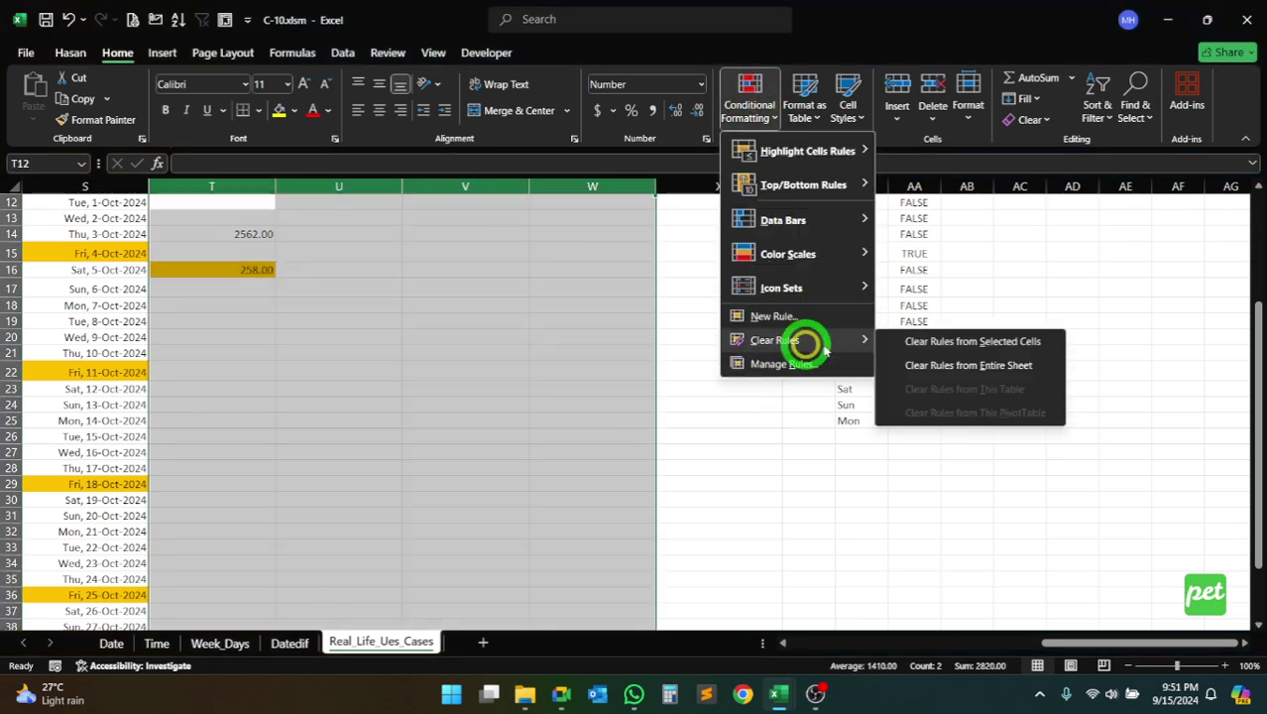
left_click(1018, 340)
left_click(348, 320)
left_click(215, 288)
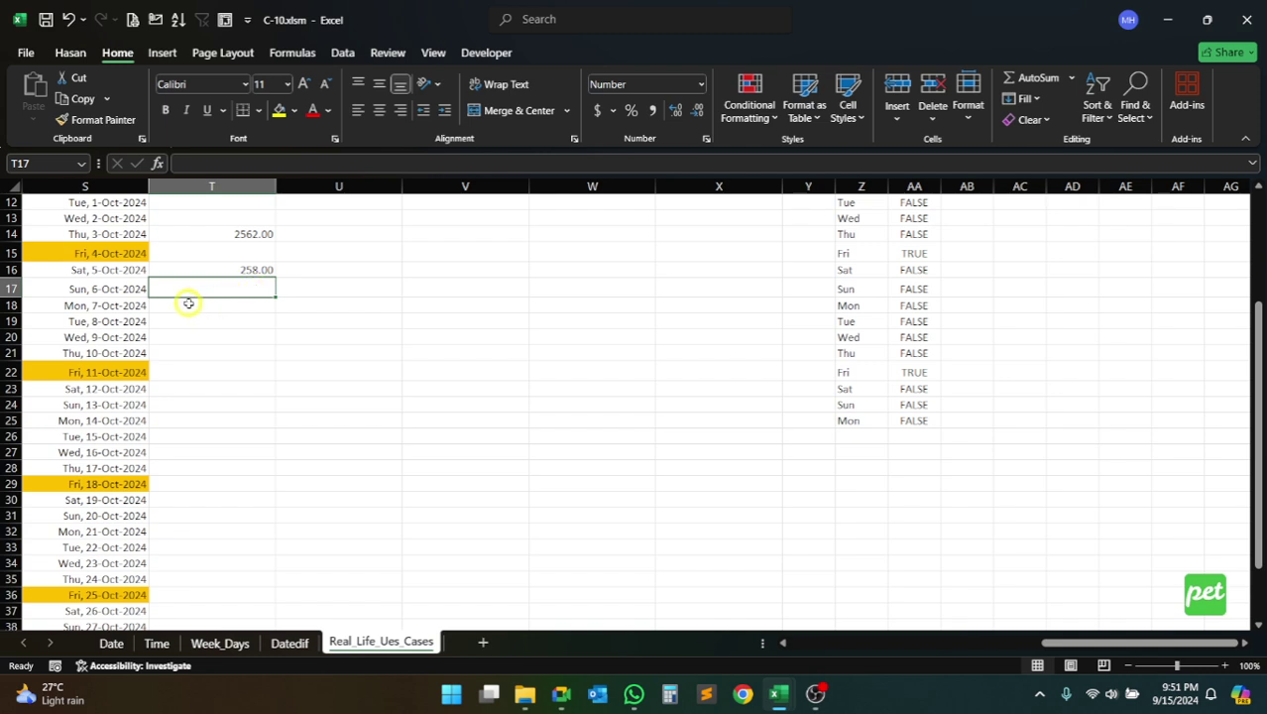
Enter the date 3-1 in S12 and check the highlighted Friday cells below it in column S
left_click(107, 202)
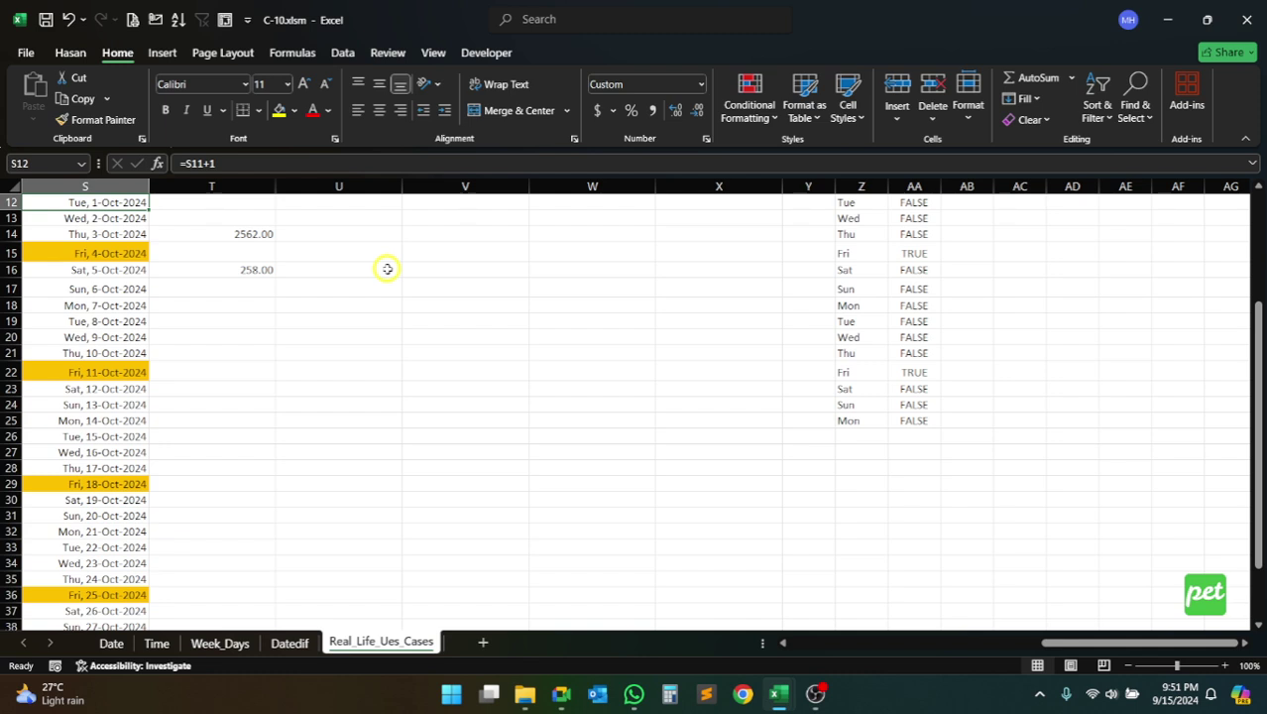
type("3-")
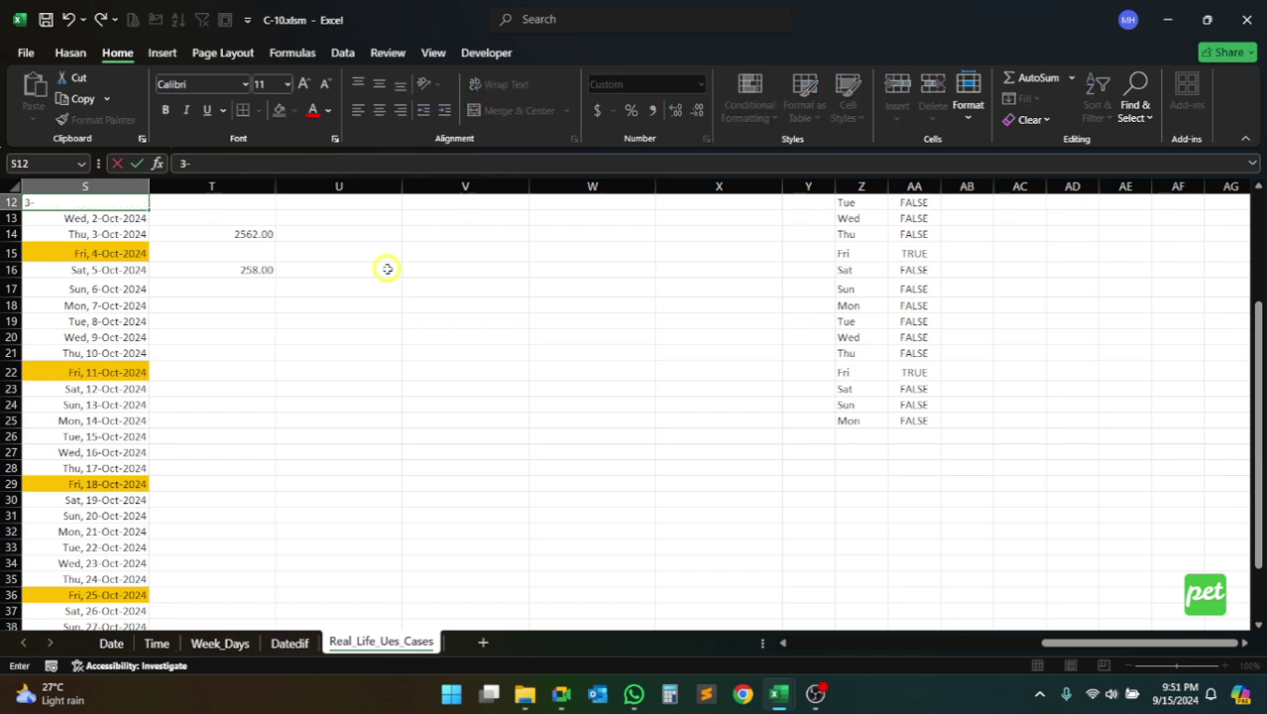
type("1")
key("Return")
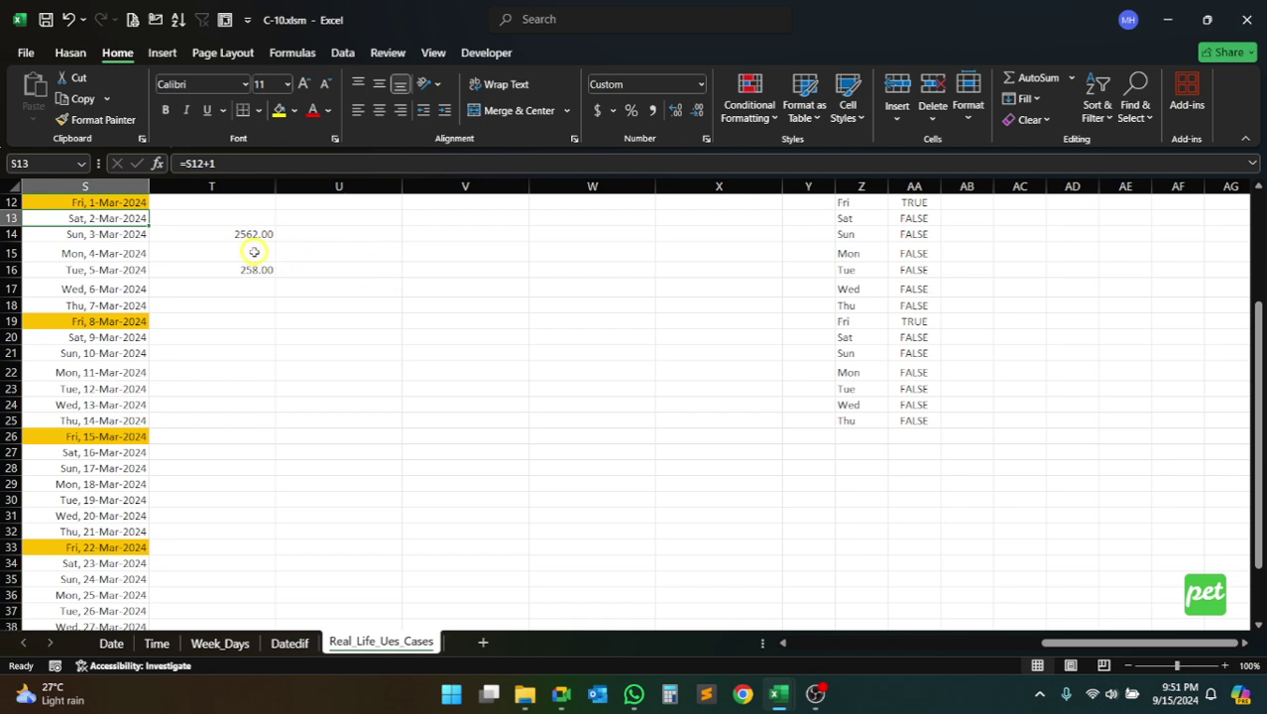
left_click(137, 322)
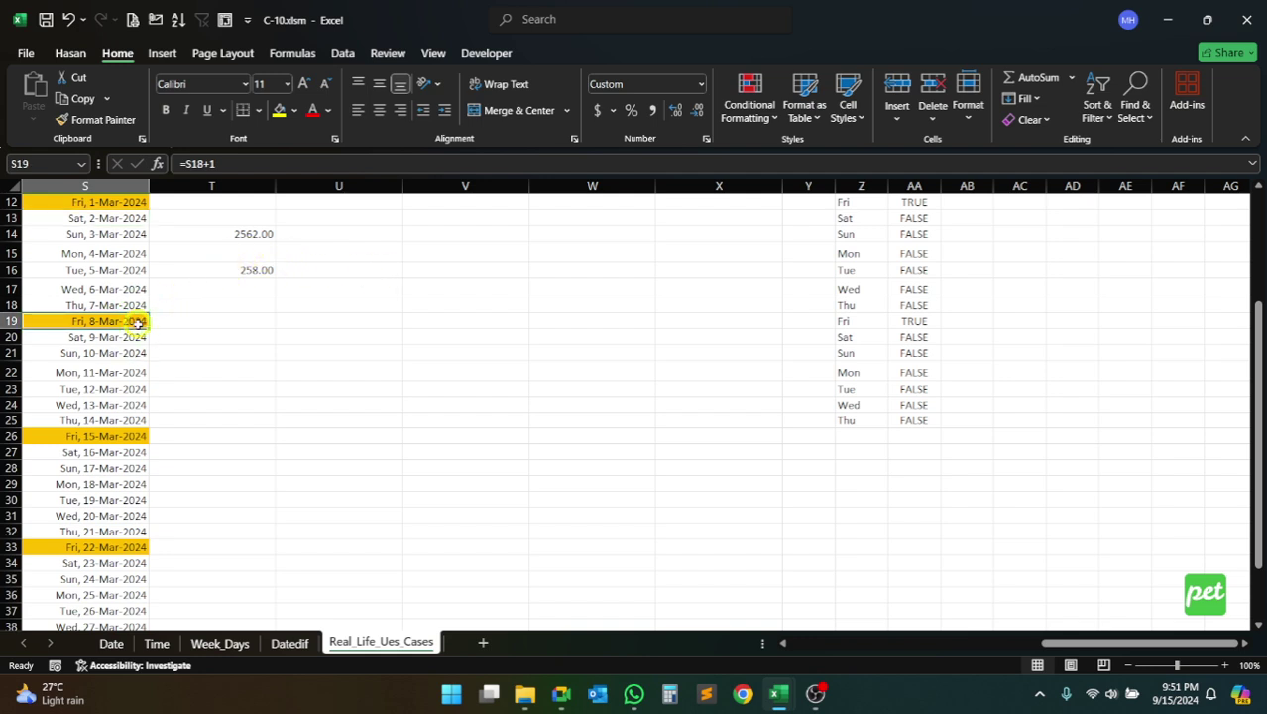
left_click(117, 436)
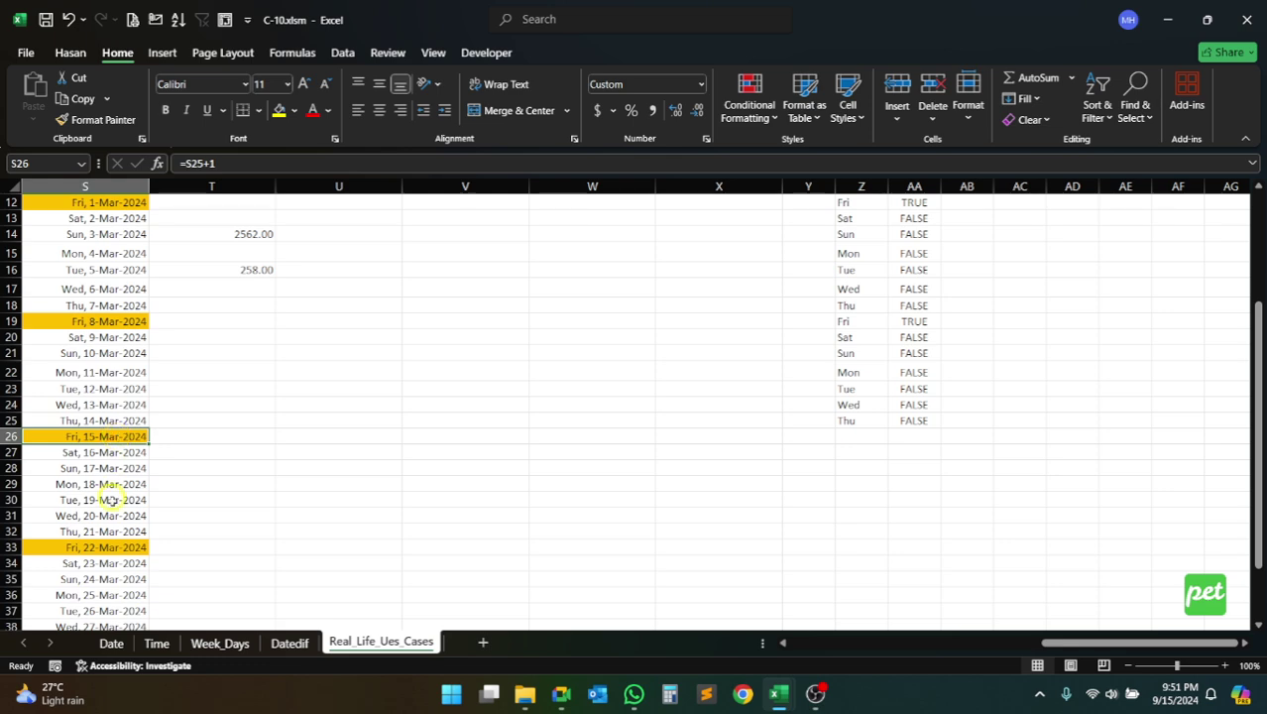
left_click(111, 548)
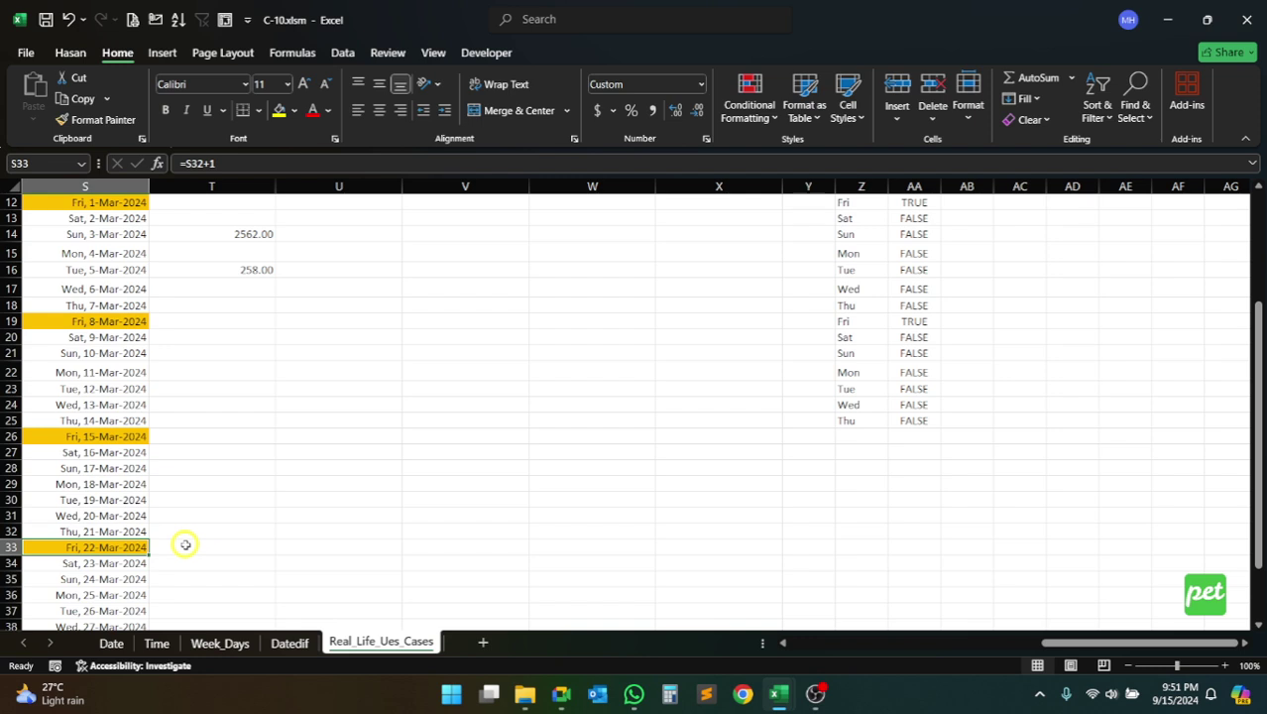
left_click(104, 203)
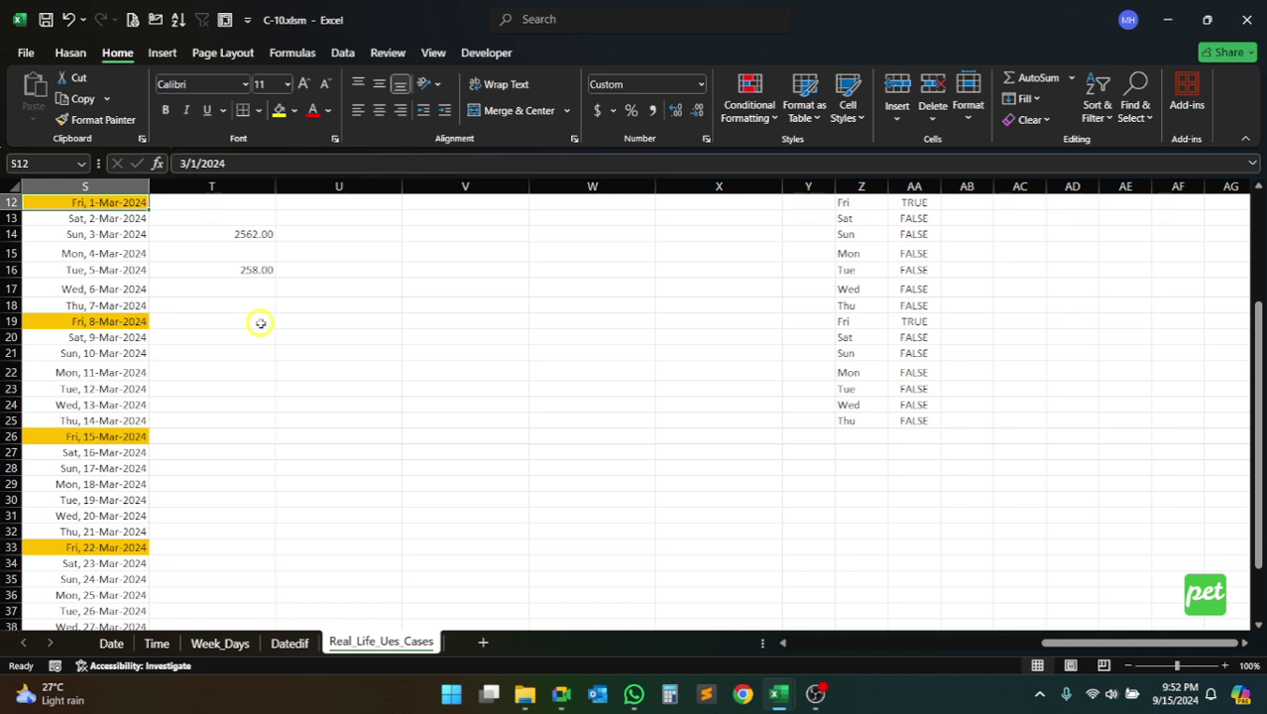
Delete columns T through Y and check the TEXT "ddd" comparison formula in U1
scroll(919, 275, "up", 4)
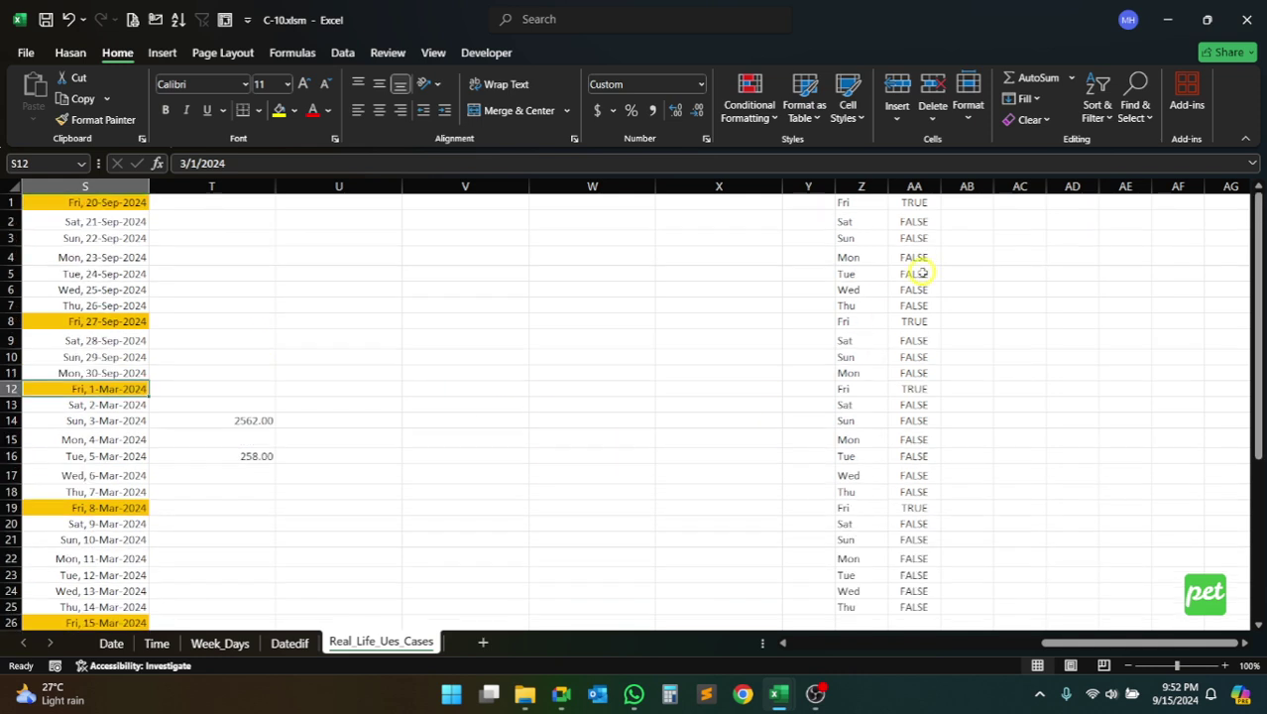
left_click(915, 206)
left_click_drag(807, 187, 192, 182)
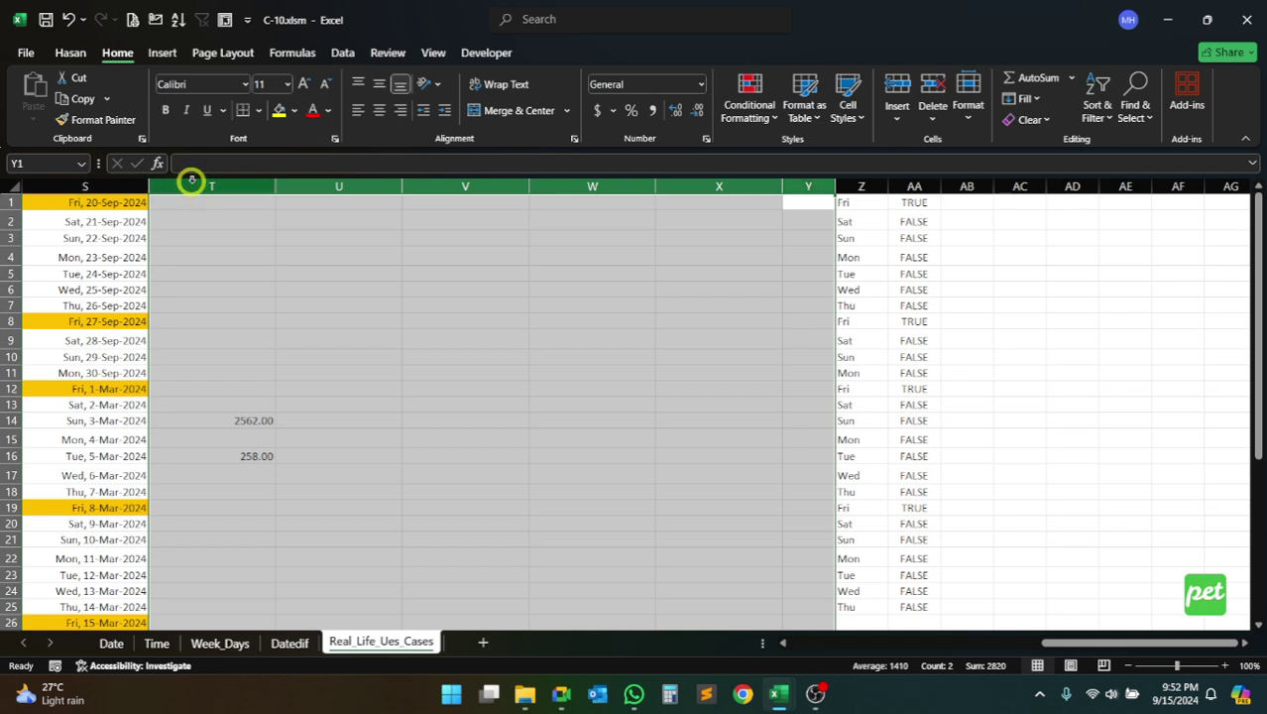
key("ctrl+KP_Subtract")
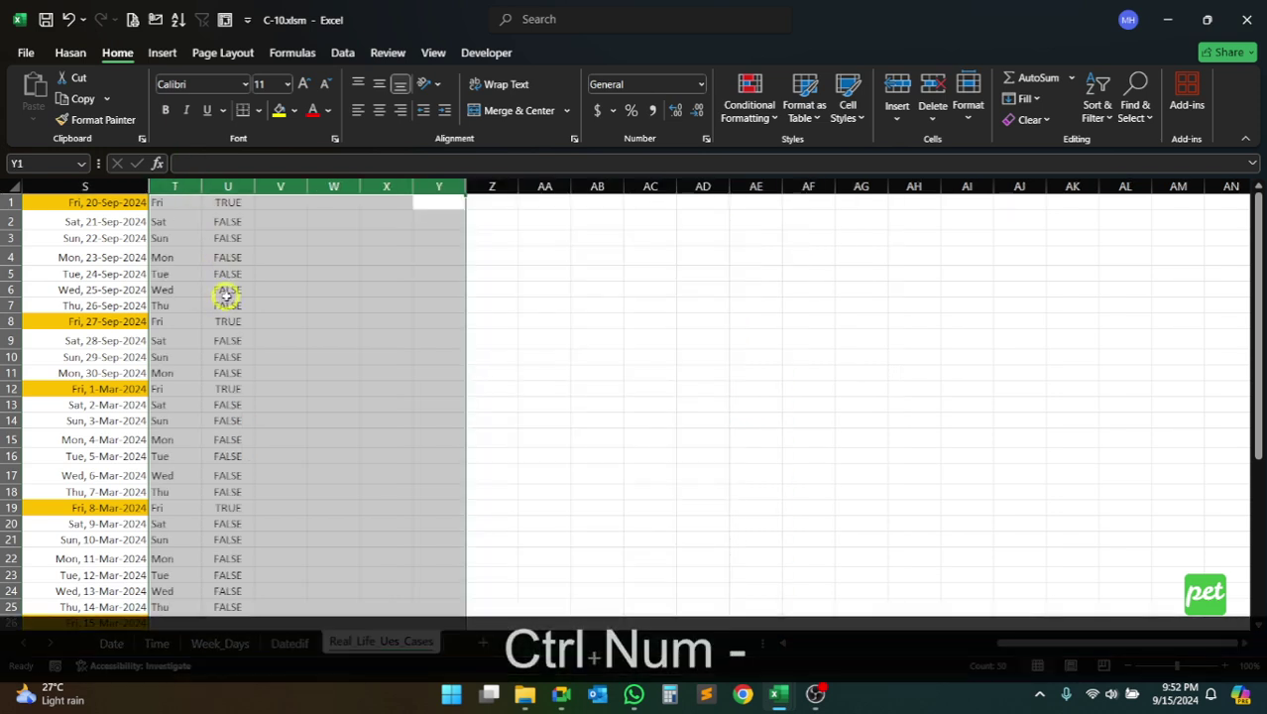
left_click(234, 203)
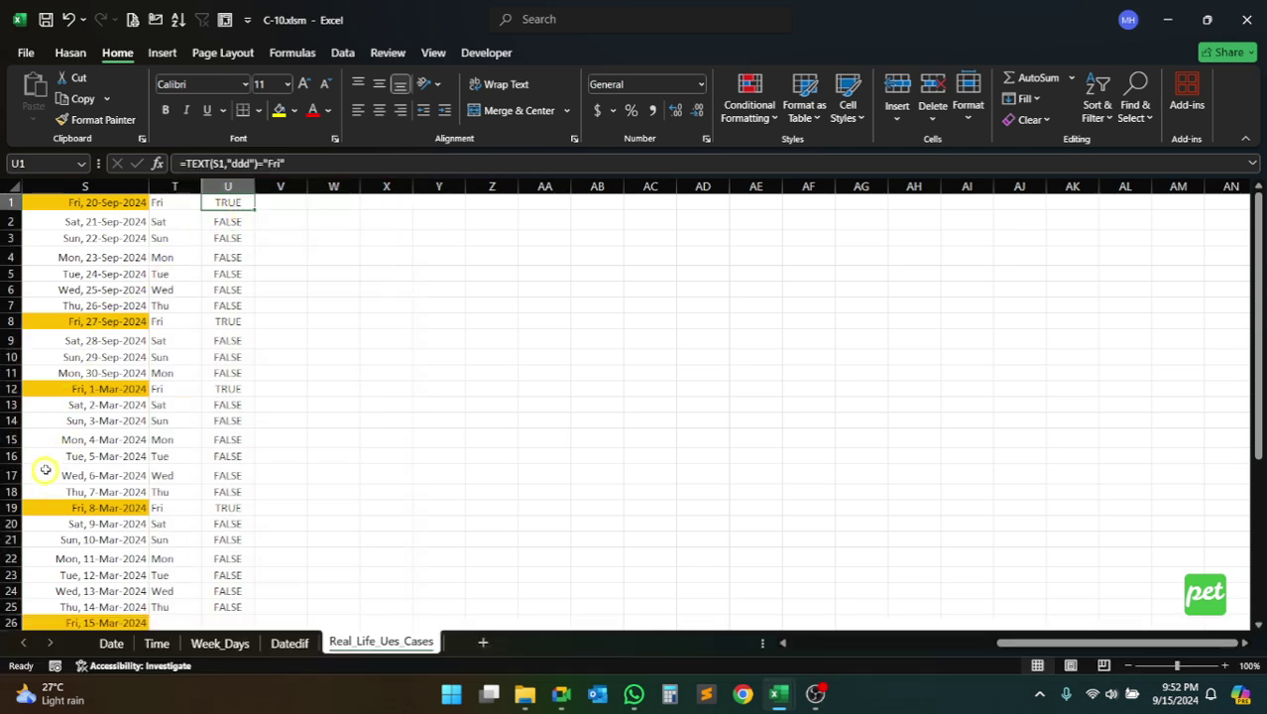
Copy the =S1+1 formula from S2 into all date cells down to S43
left_click(89, 390)
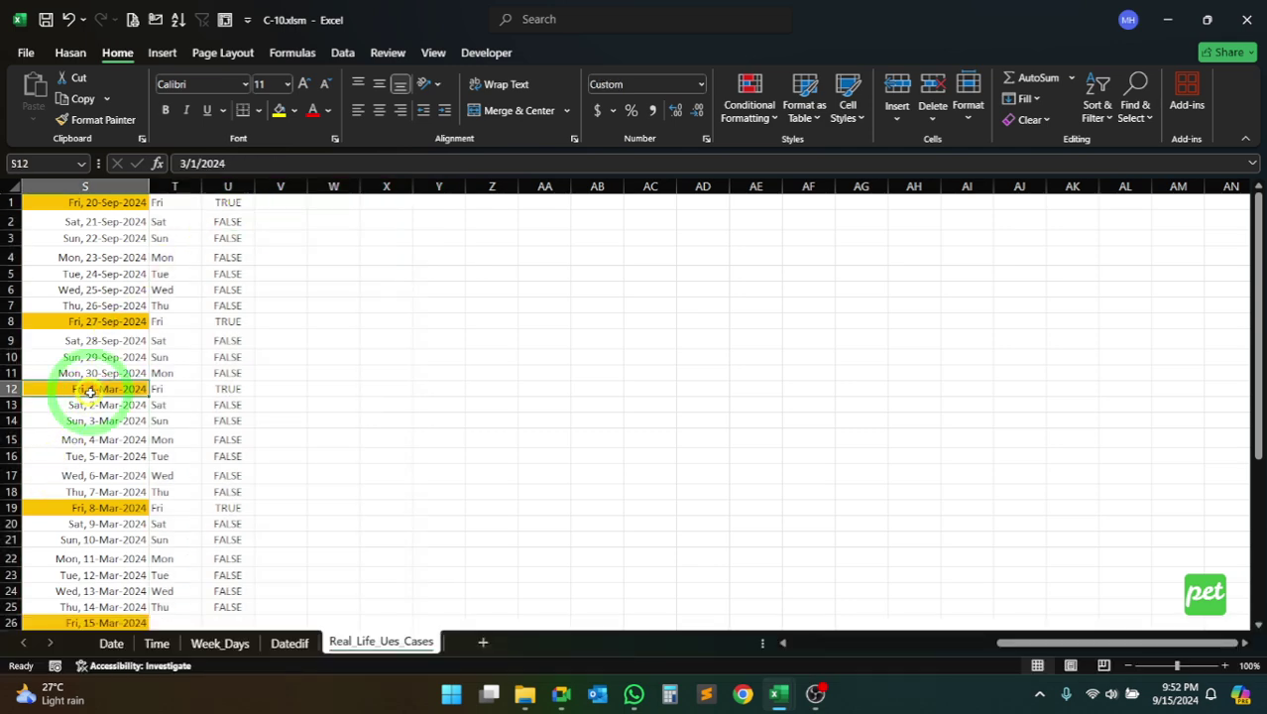
left_click(104, 203)
left_click(105, 220)
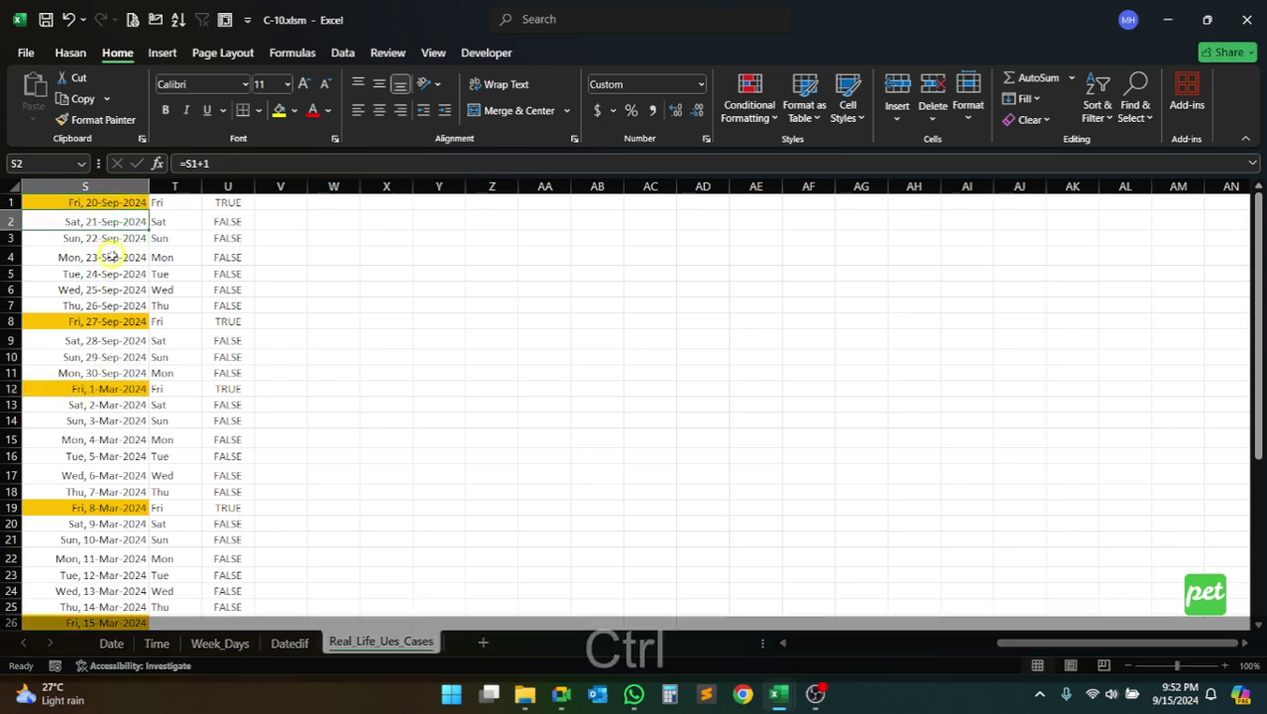
key("ctrl+c")
scroll(131, 515, "down", 8)
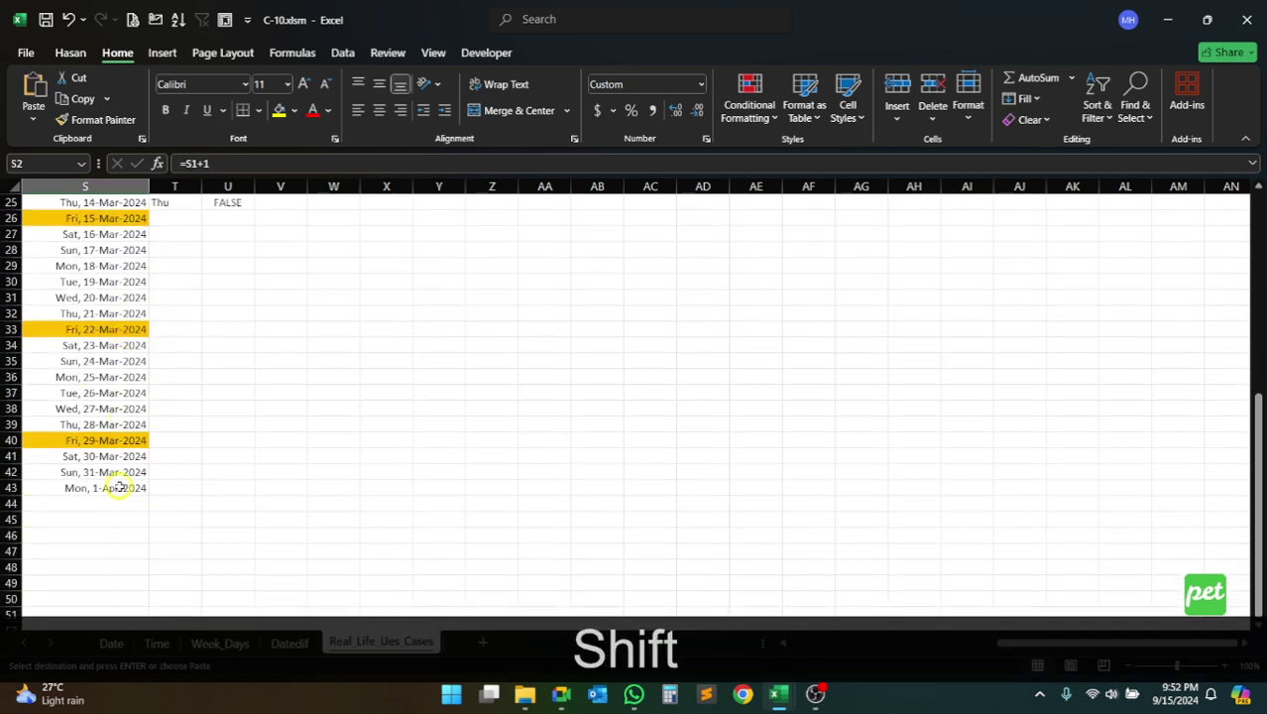
left_click(123, 488, "shift")
right_click(111, 377)
left_click(184, 294)
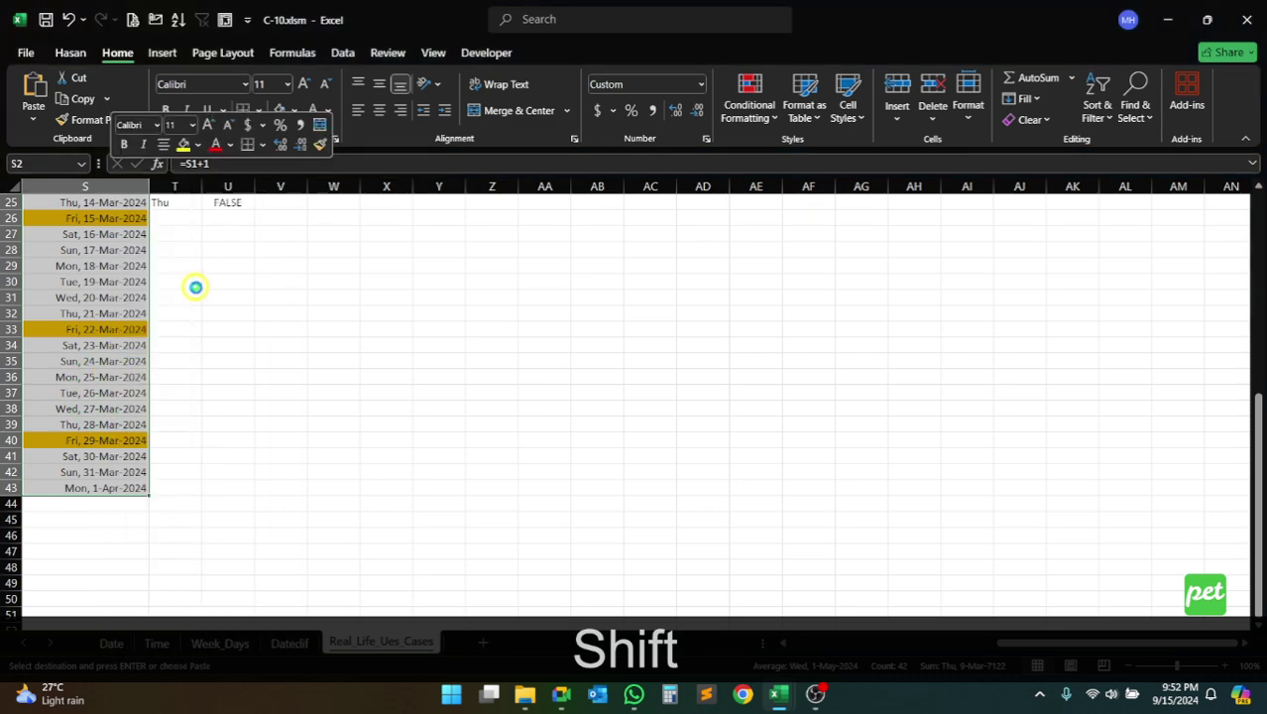
scroll(133, 331, "up", 8)
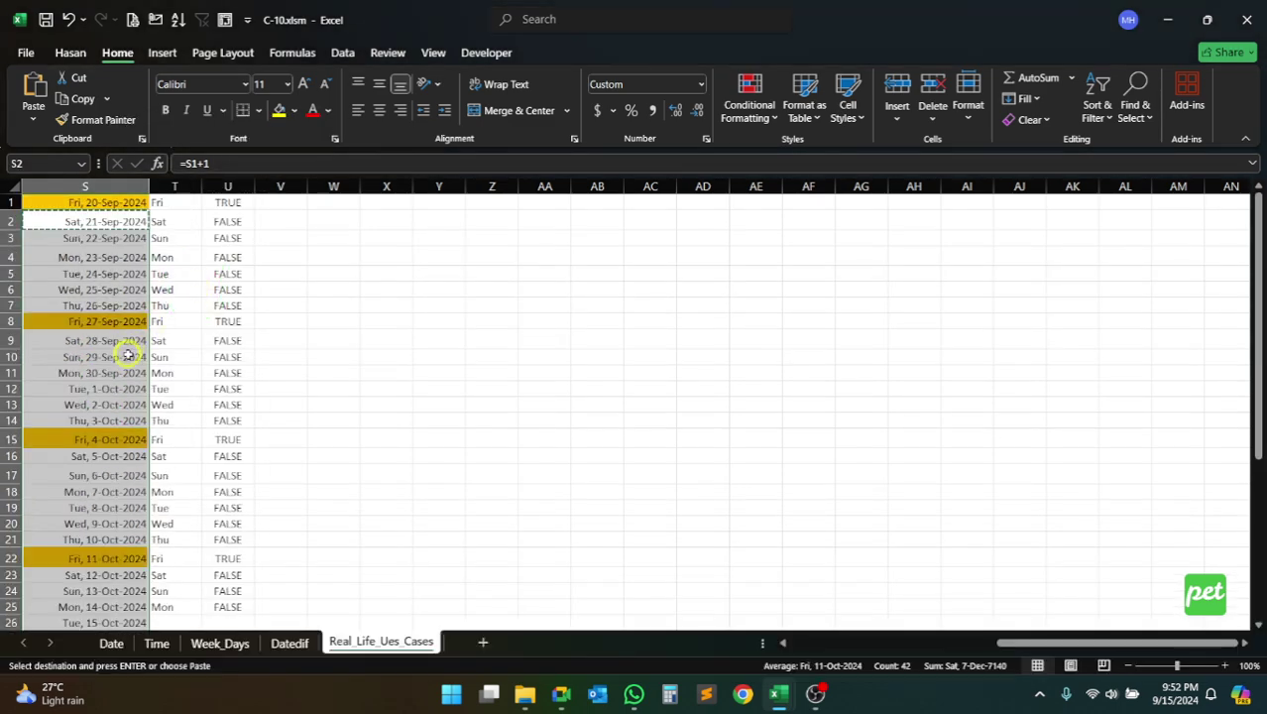
Enter 9-31 as the start date in S1
left_click(102, 203)
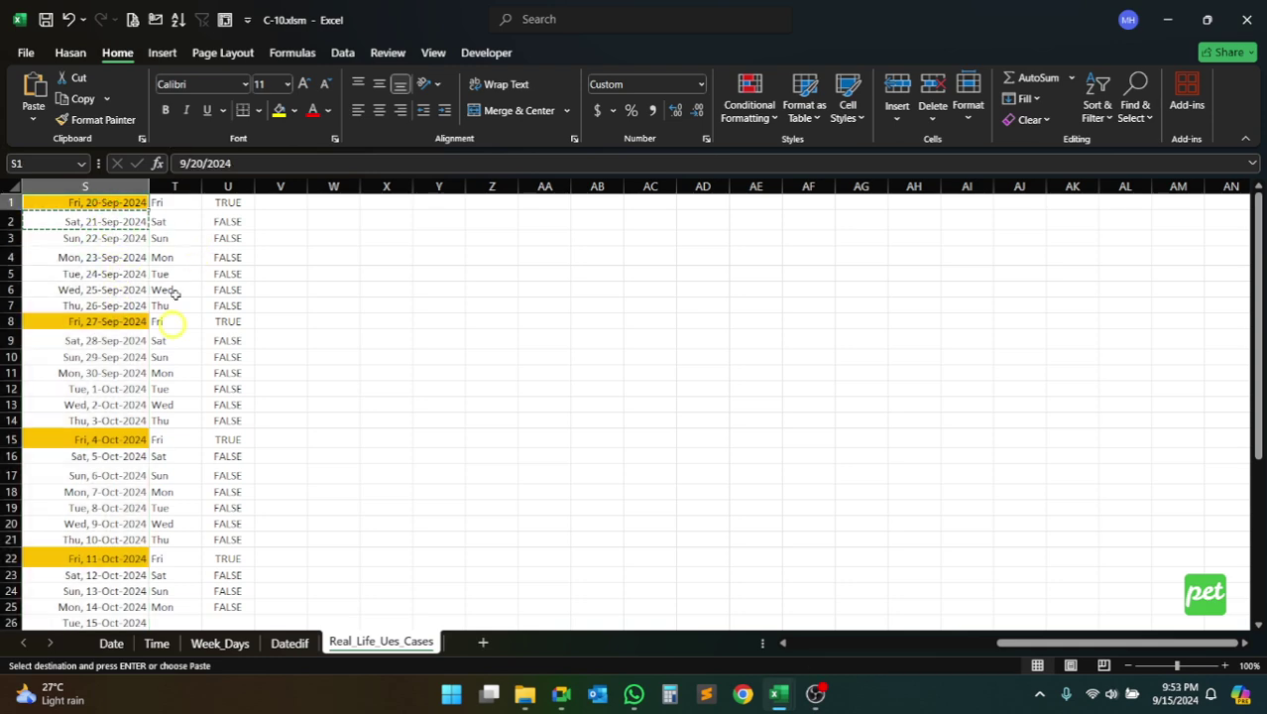
scroll(81, 486, "down", 4)
scroll(84, 504, "up", 4)
key("Escape")
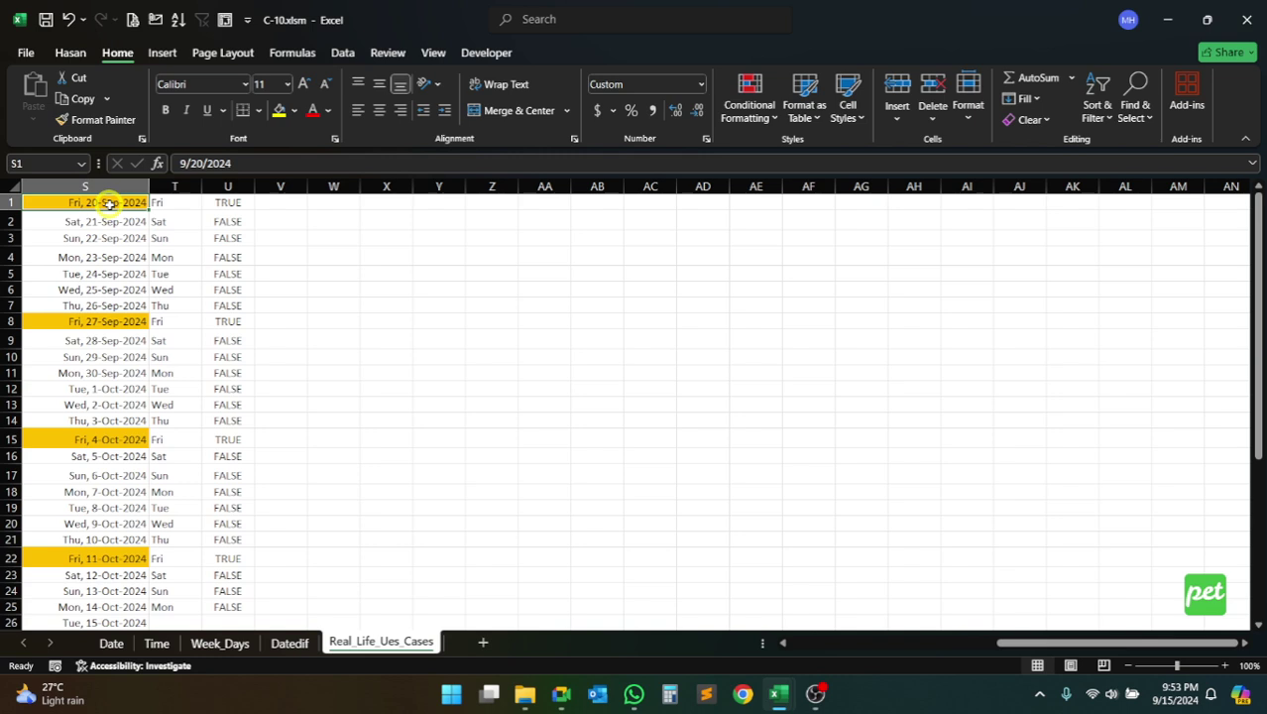
type("9-")
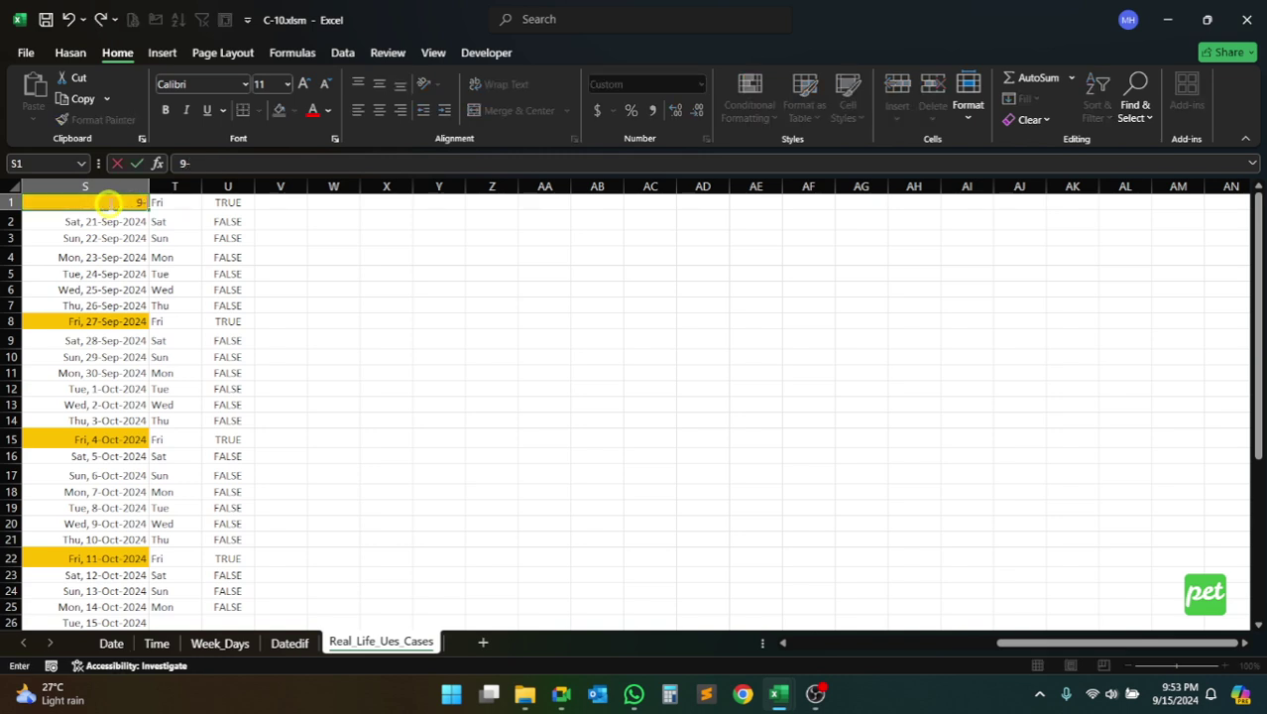
type("31")
key("Return")
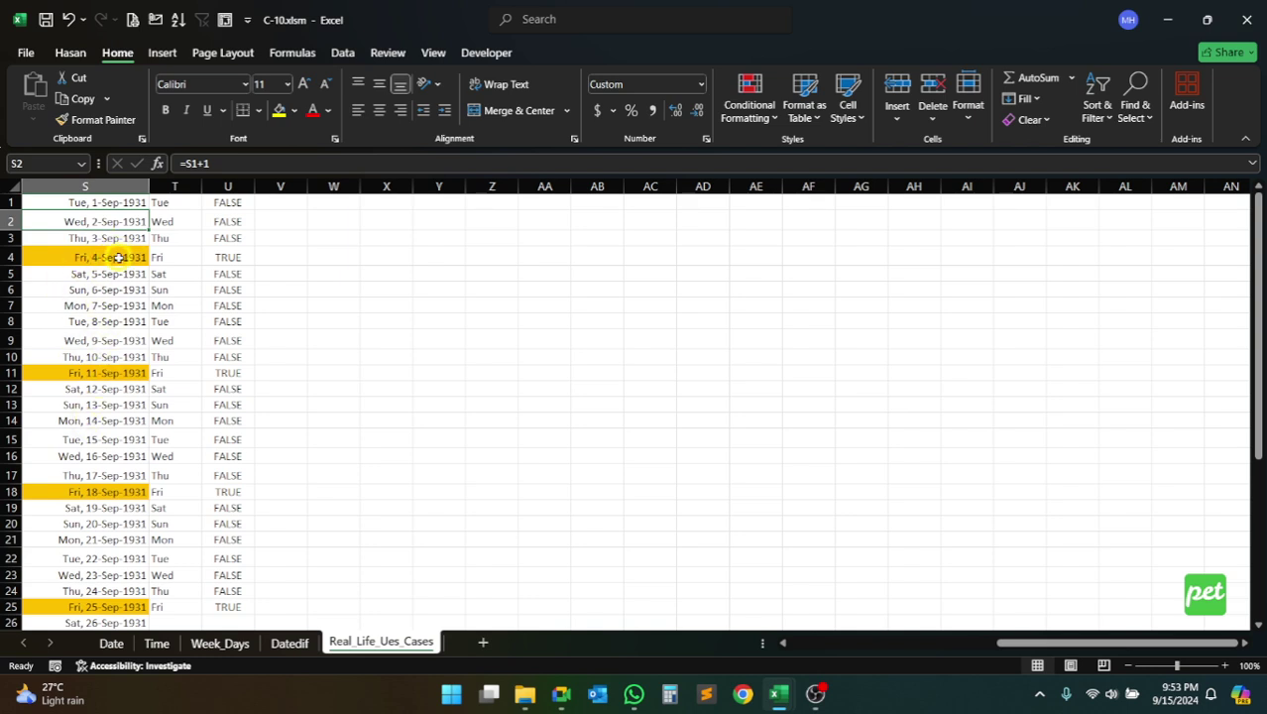
Check the Friday highlighting down column S to row 43 and save the workbook
scroll(90, 391, "down", 8)
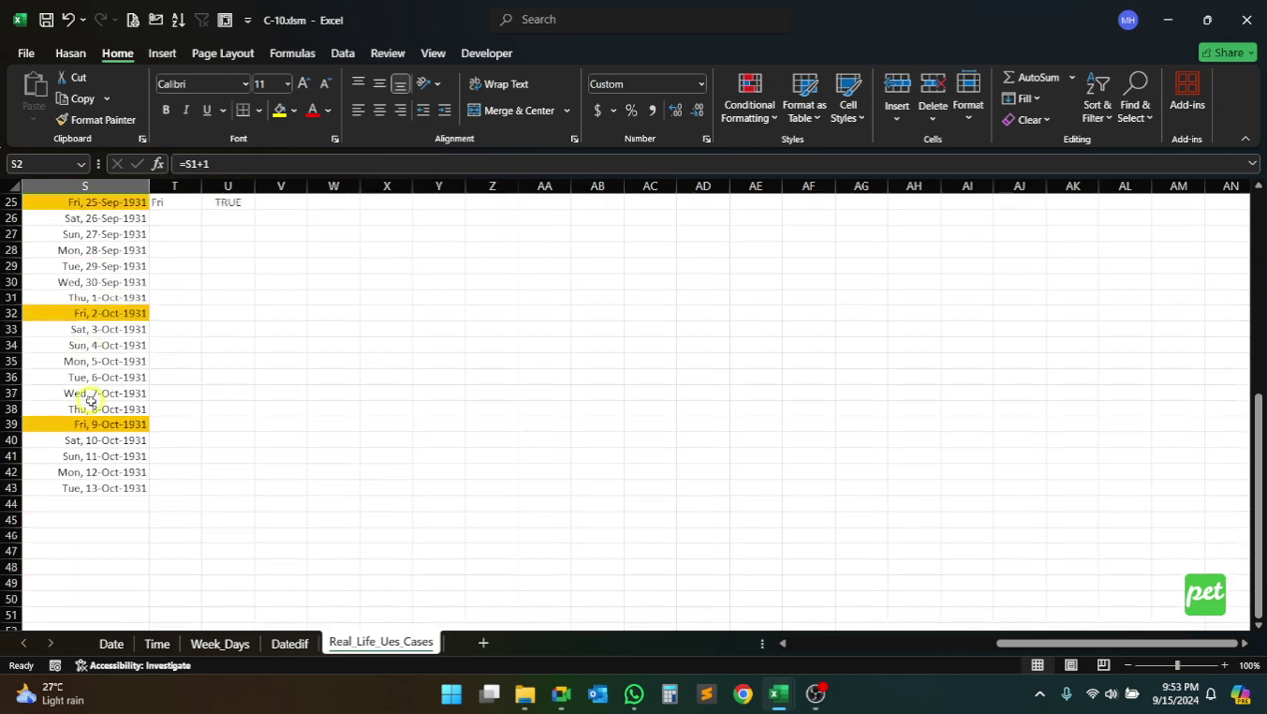
scroll(90, 400, "up", 8)
key("ctrl+s")
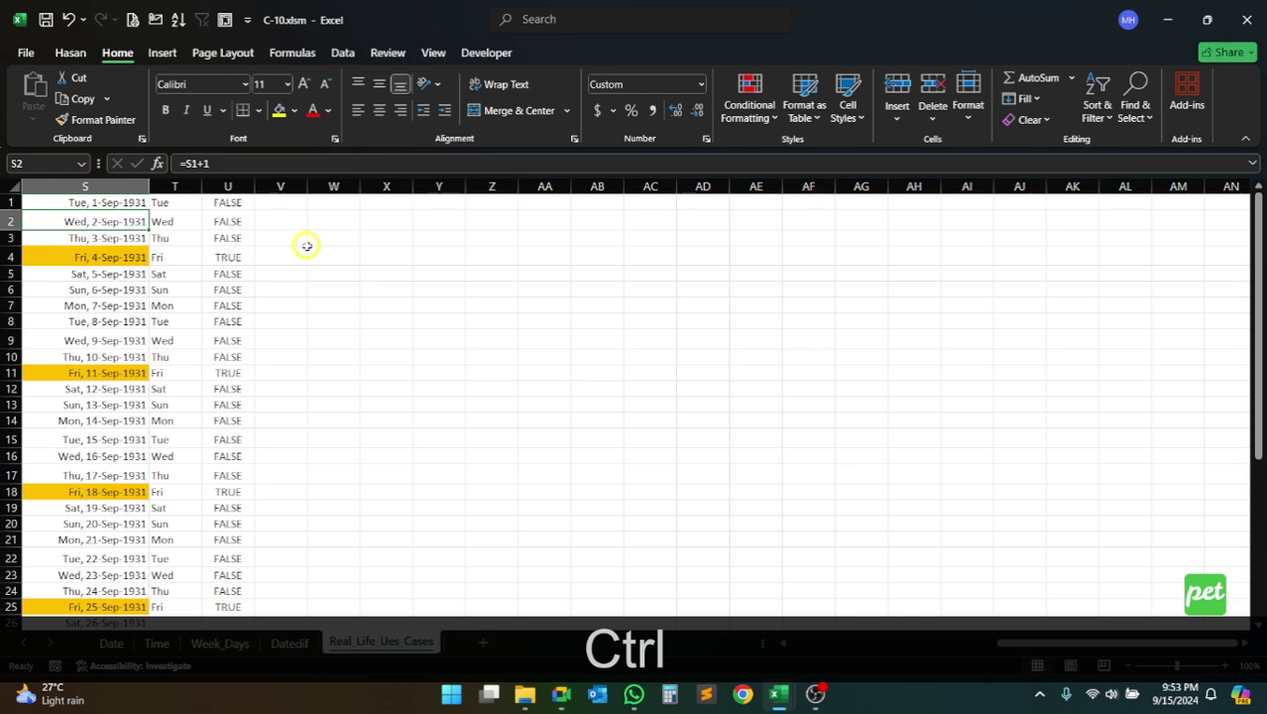
key("ctrl+s")
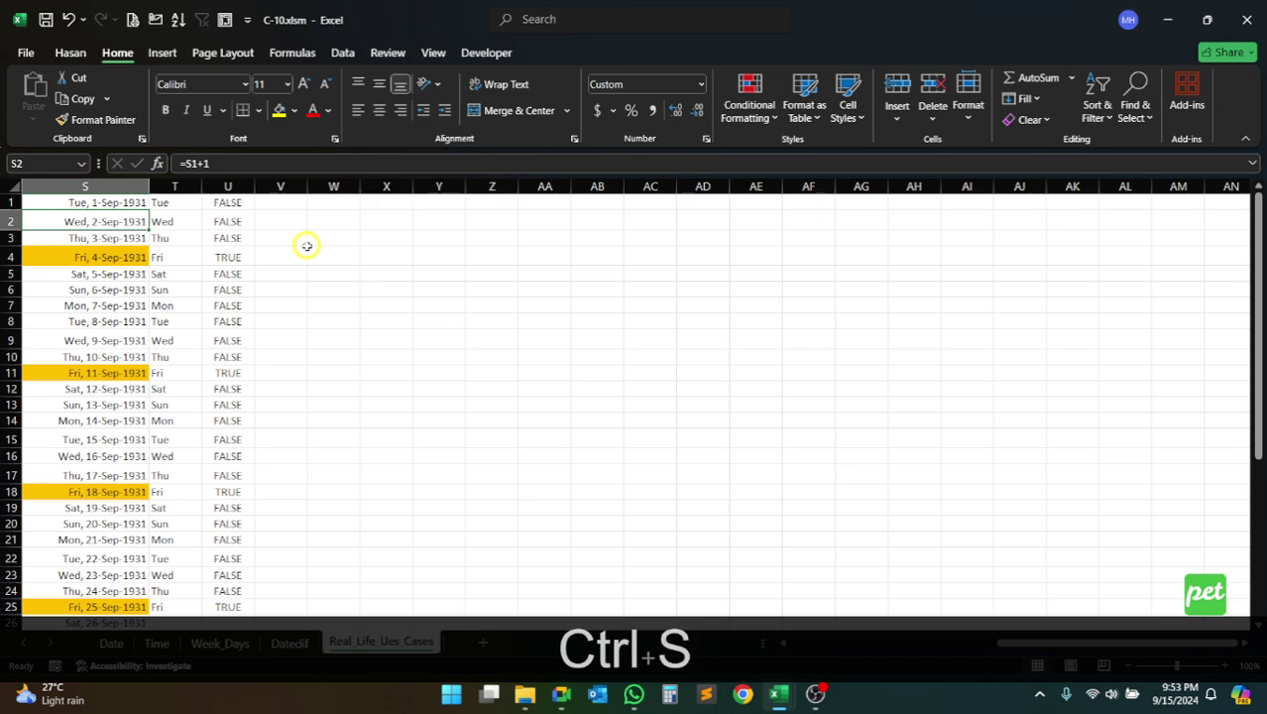